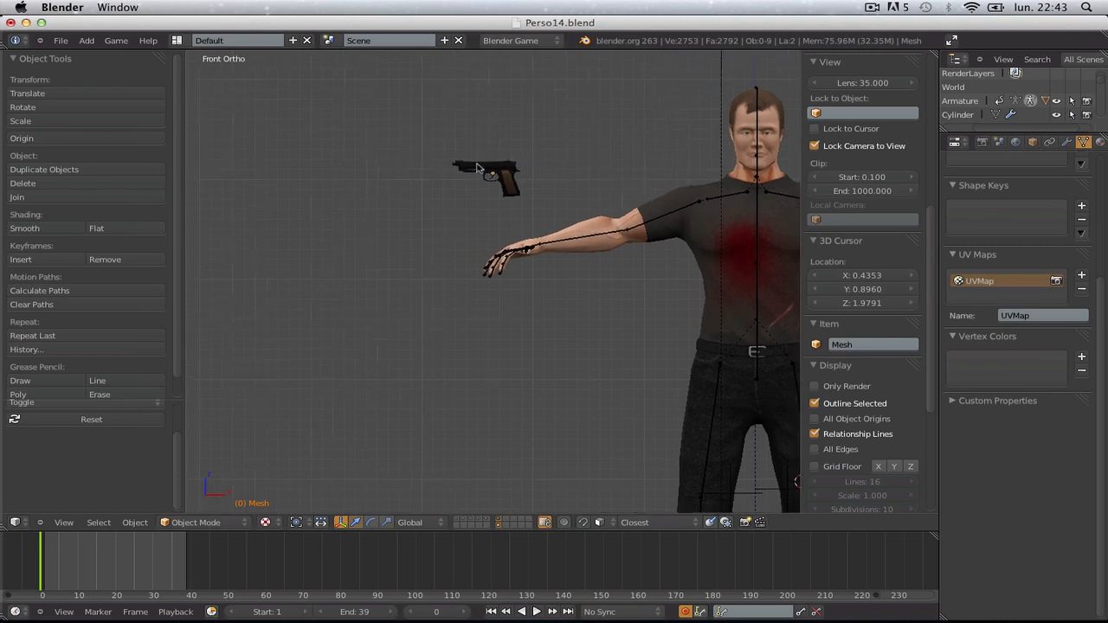
- Select the pistol in front view and snap the 3D cursor to it
scroll(390, 167, "up", 4)
left_click(364, 153)
scroll(366, 138, "down", 1)
middle_click_drag(385, 144, 403, 183, "shift")
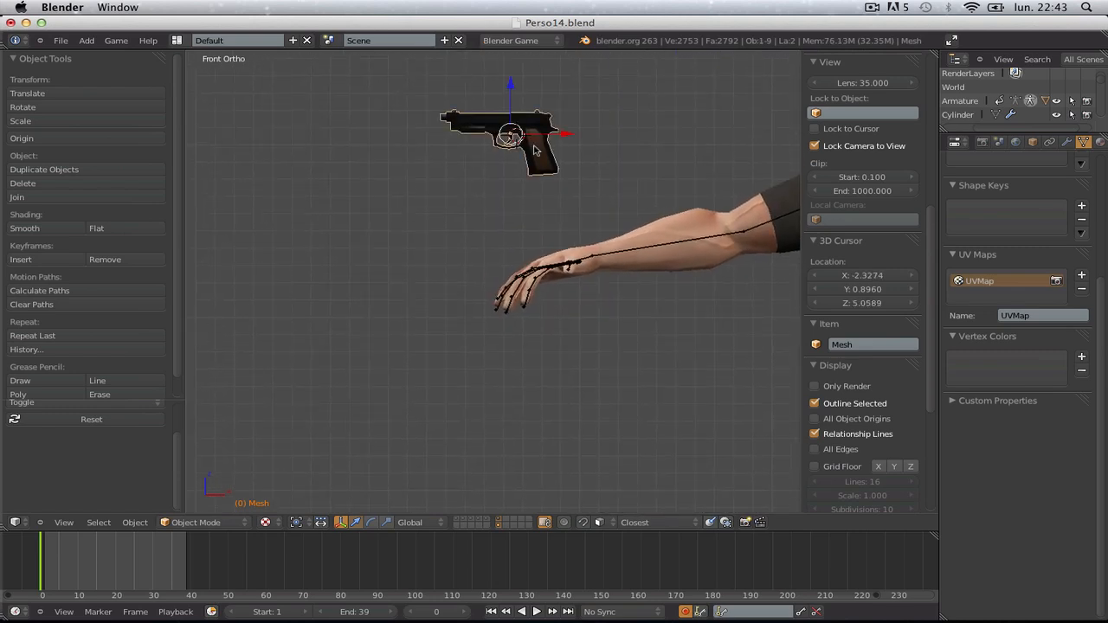
middle_click_drag(522, 165, 517, 222, "shift")
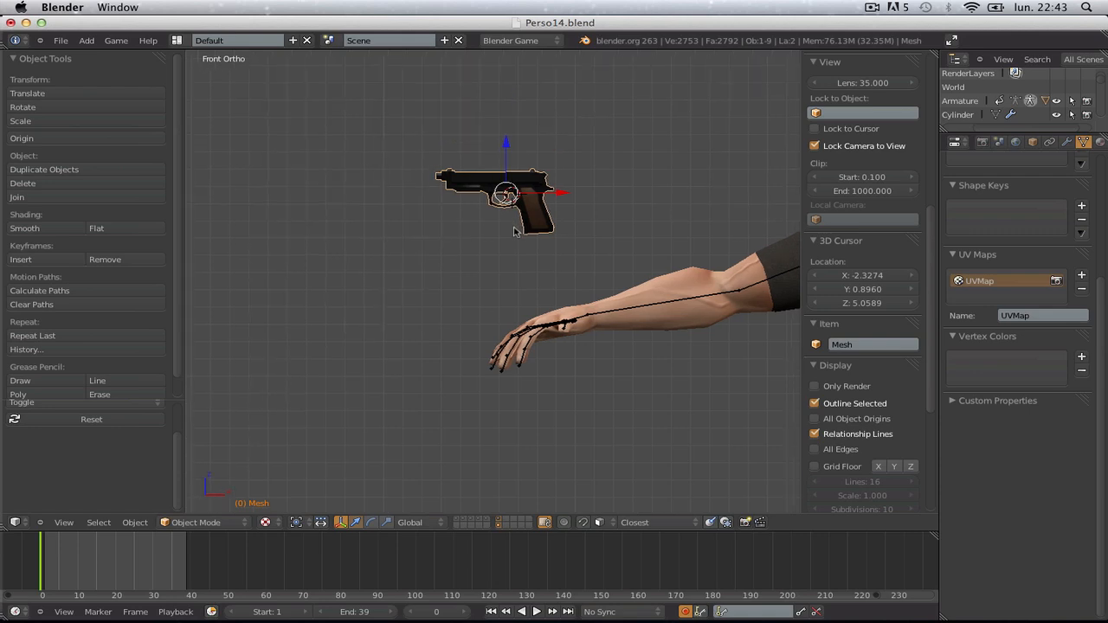
key("shift+s")
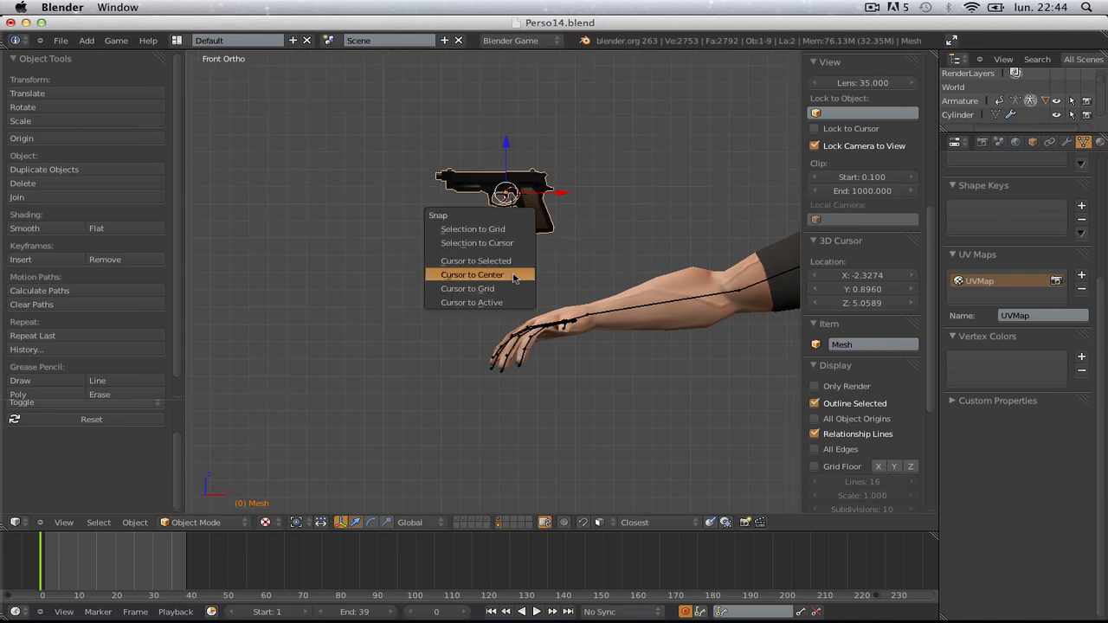
left_click(522, 261)
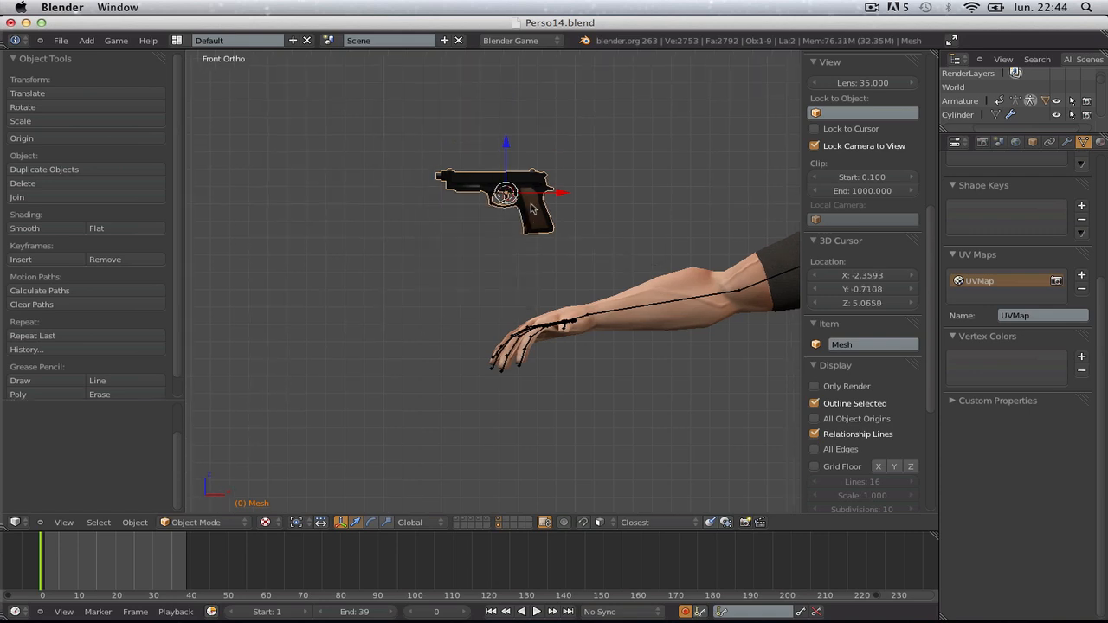
key("shift+a")
mouse_move(531, 206)
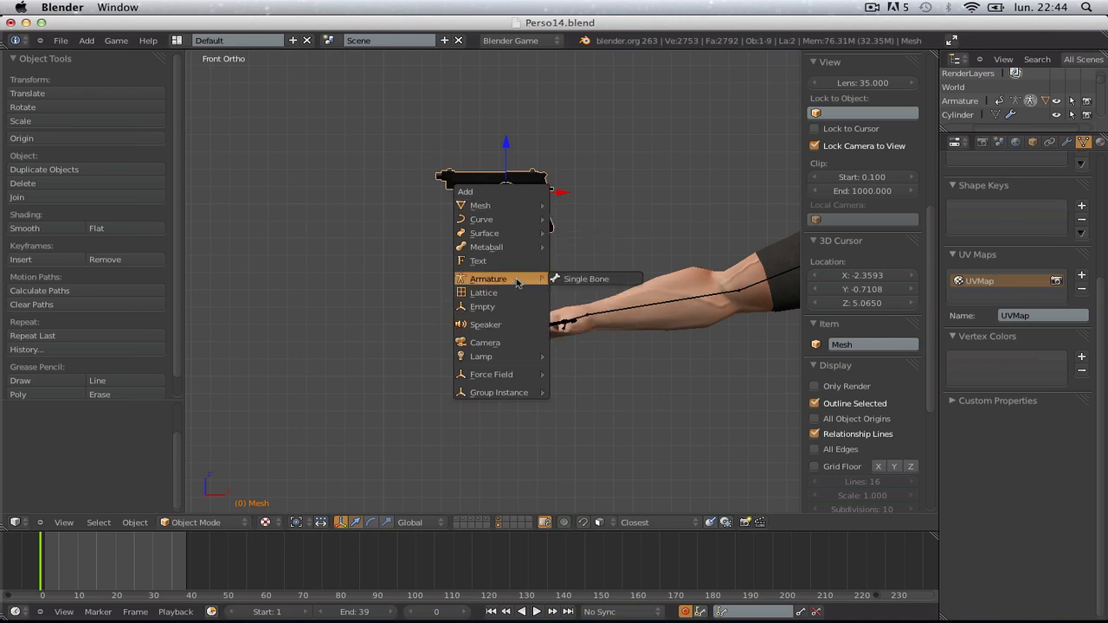
mouse_move(512, 249)
left_click(308, 251)
key("a")
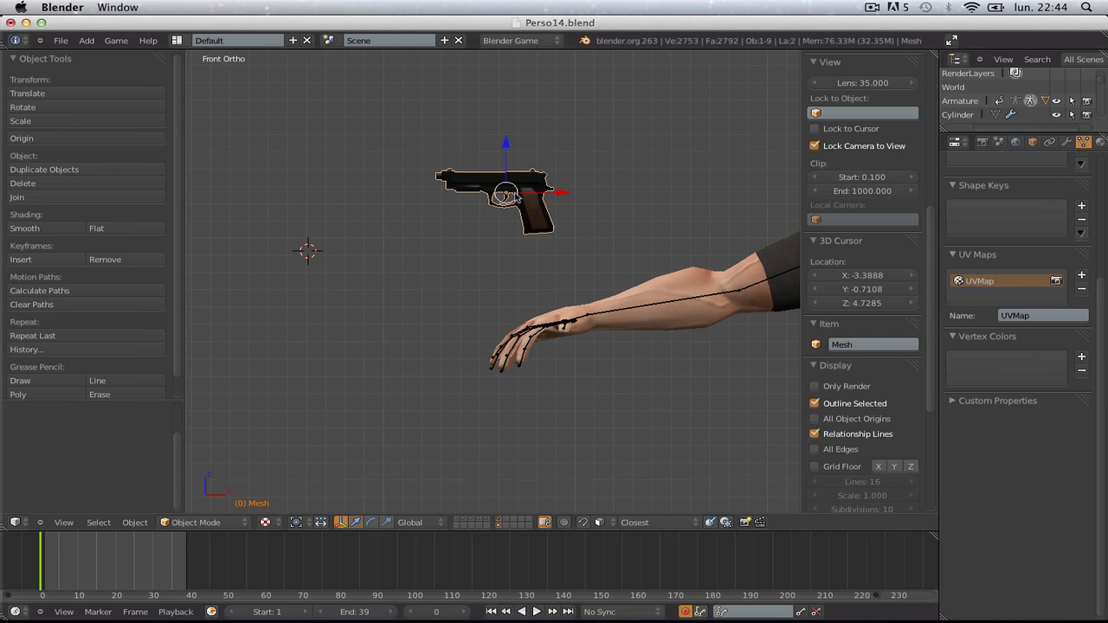
- Snap the 3D cursor back to the pistol and add an empty at that point
key("shift+s")
left_click(516, 196)
key("shift+s")
left_click(472, 235)
key("shift+a")
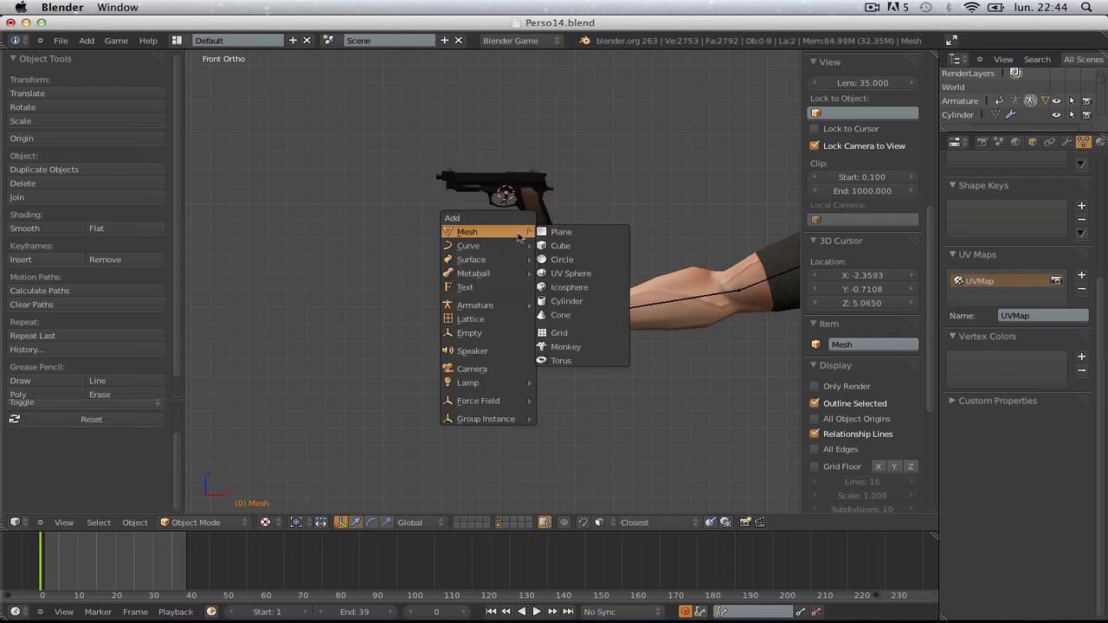
left_click(507, 335)
- Scale the empty down to roughly the size of the pistol
scroll(529, 216, "down", 2)
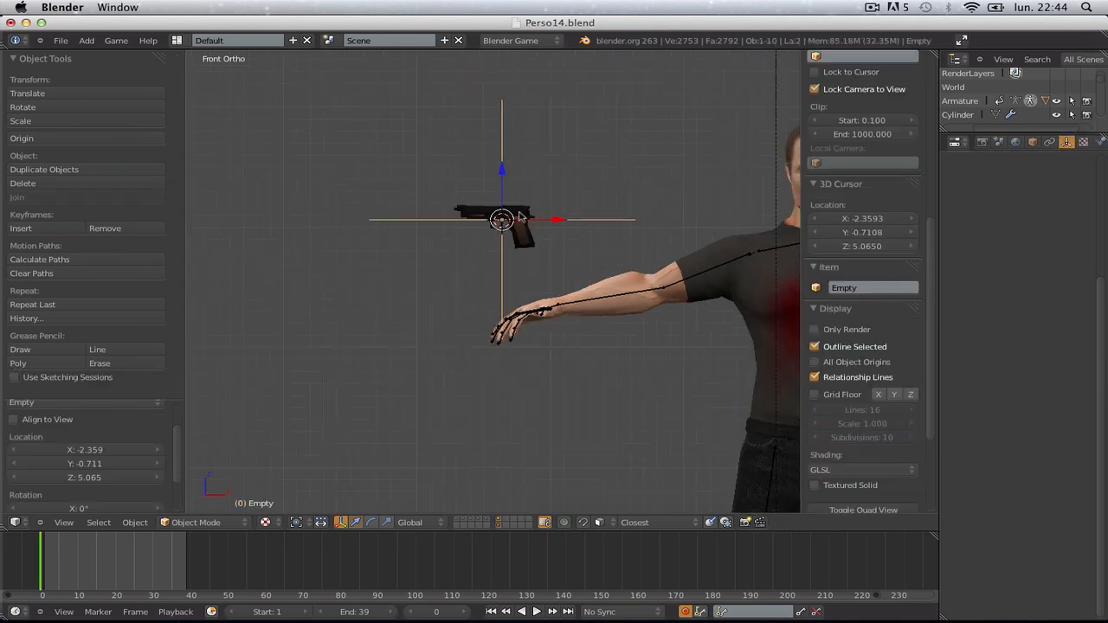
middle_click_drag(529, 216, 574, 290)
key("s")
left_click(579, 269)
scroll(570, 284, "up", 5)
key("s")
left_click(621, 293)
- Parent the pistol to the empty
right_click(571, 229)
mouse_move(571, 229)
middle_mouse_down()
mouse_move(624, 238)
mouse_move(559, 244)
middle_mouse_up()
right_click(554, 243, "shift")
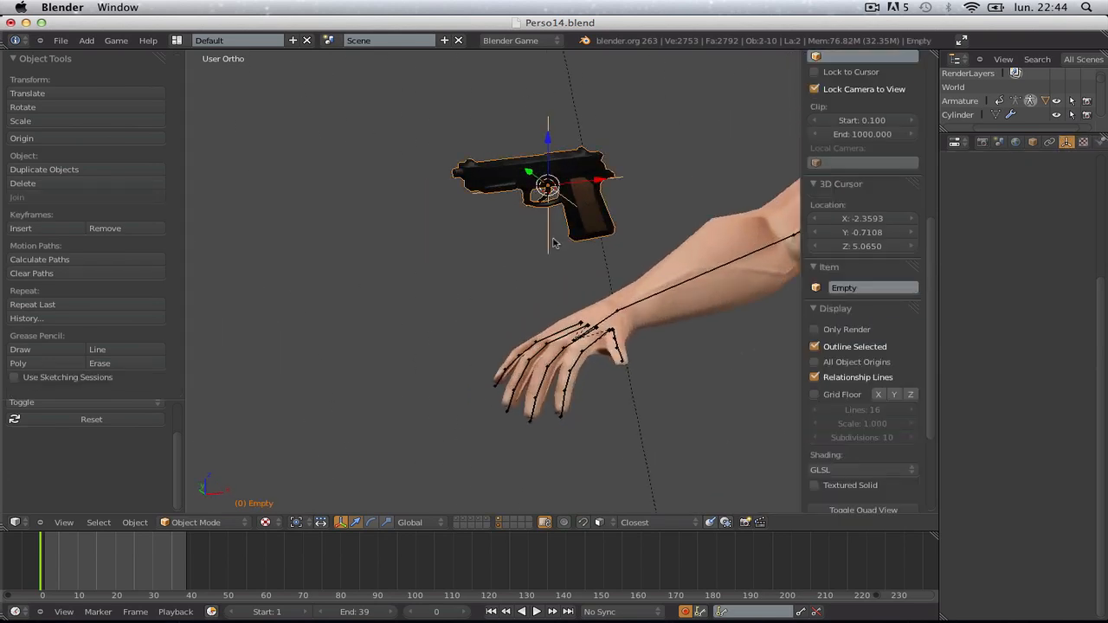
- Try moving and scaling the empty to test the pistol's parenting, undoing each change
right_click(554, 240)
key("g")
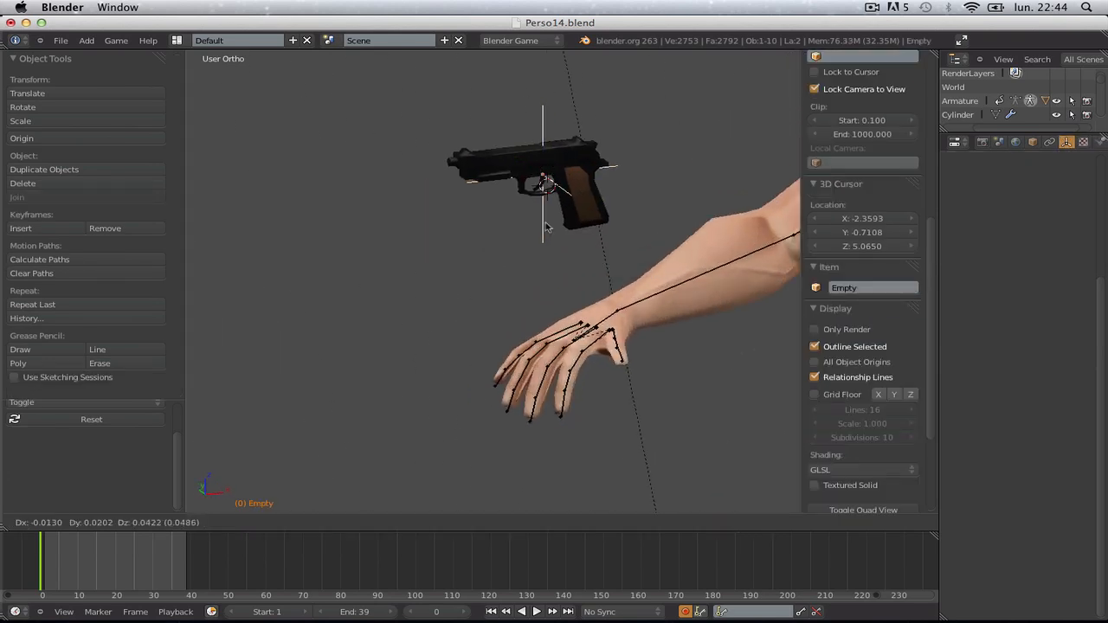
left_click(556, 238)
key("ctrl+z")
scroll(554, 242, "down", 2)
key("KP_1")
key("s")
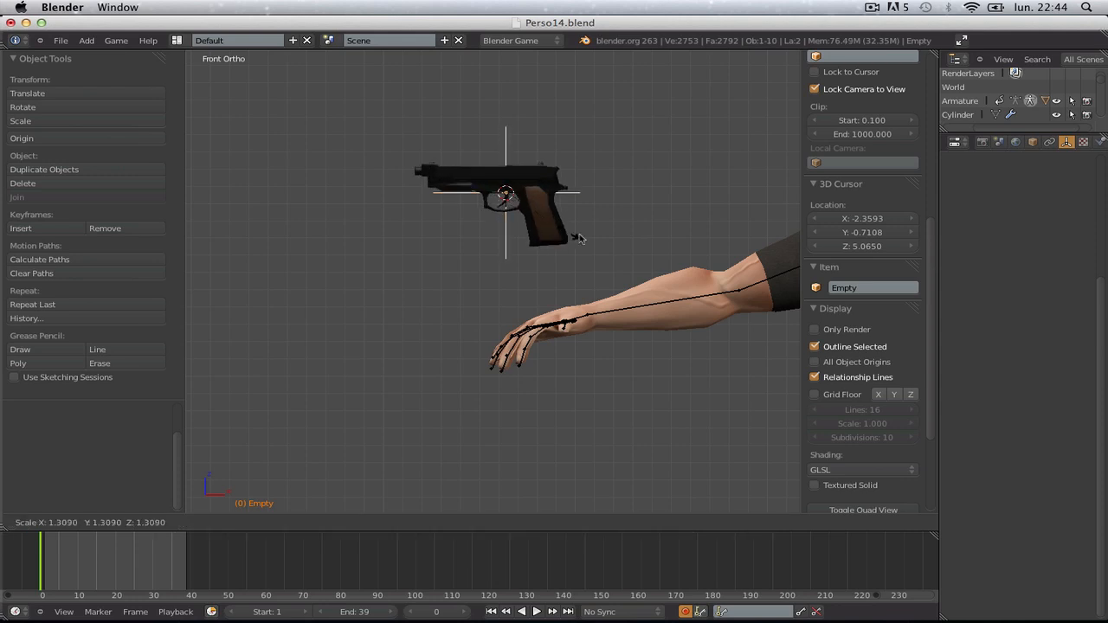
left_click(613, 239)
key("ctrl+z")
- Move the empty with its pistol by about -0.340 in X and -0.228 in Z in front view
middle_click_drag(547, 239, 545, 218, "shift")
key("g")
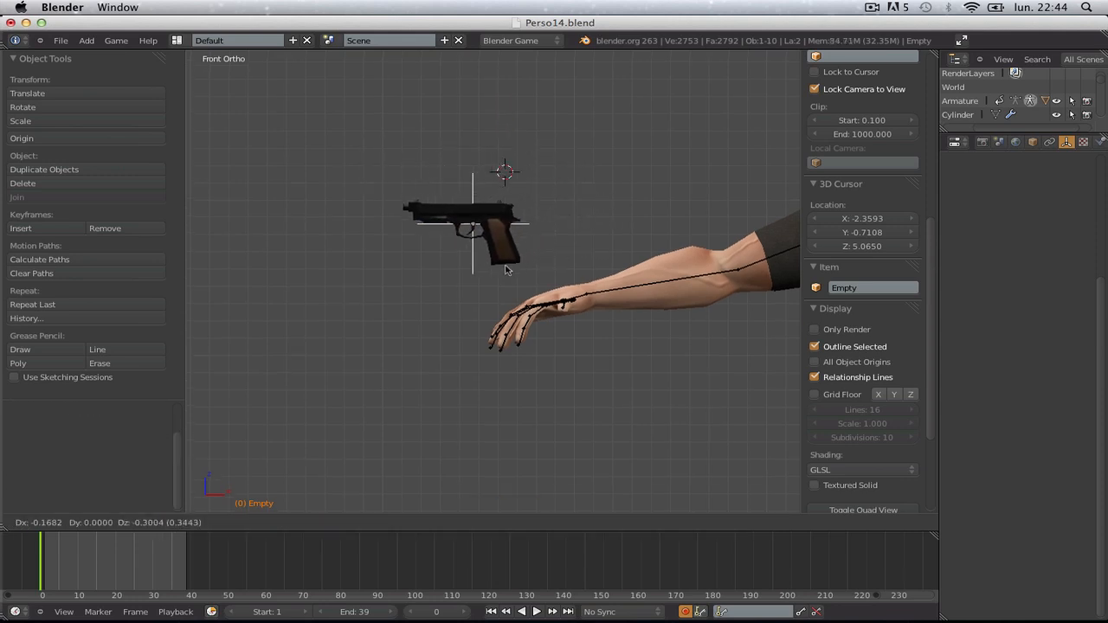
left_click(475, 261)
middle_click_drag(474, 261, 581, 321)
scroll(582, 321, "up", 3)
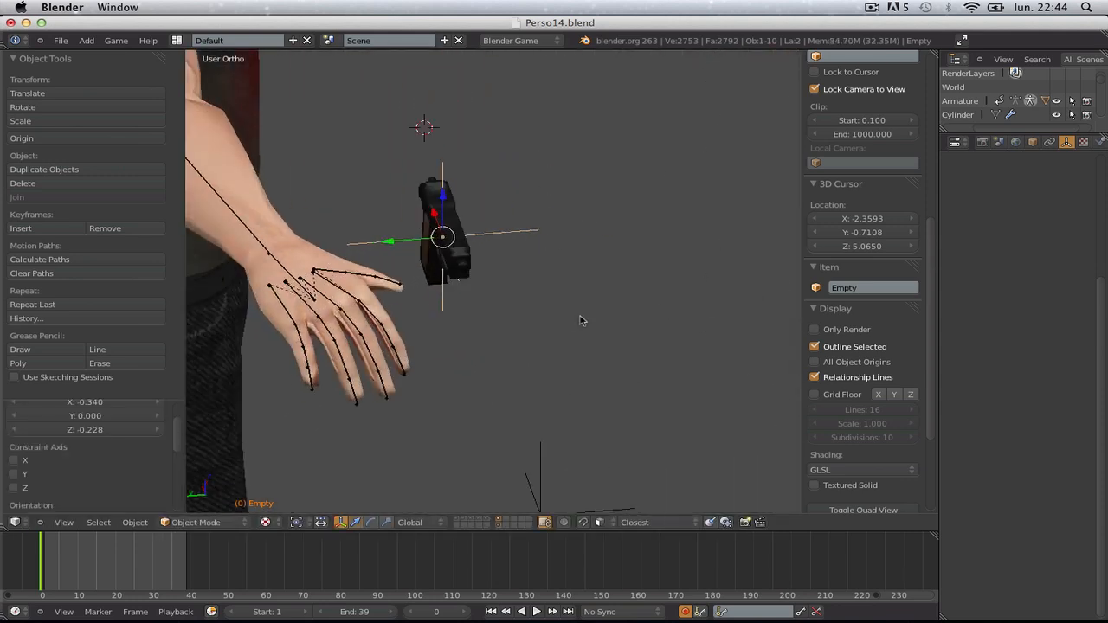
scroll(443, 253, "down", 3)
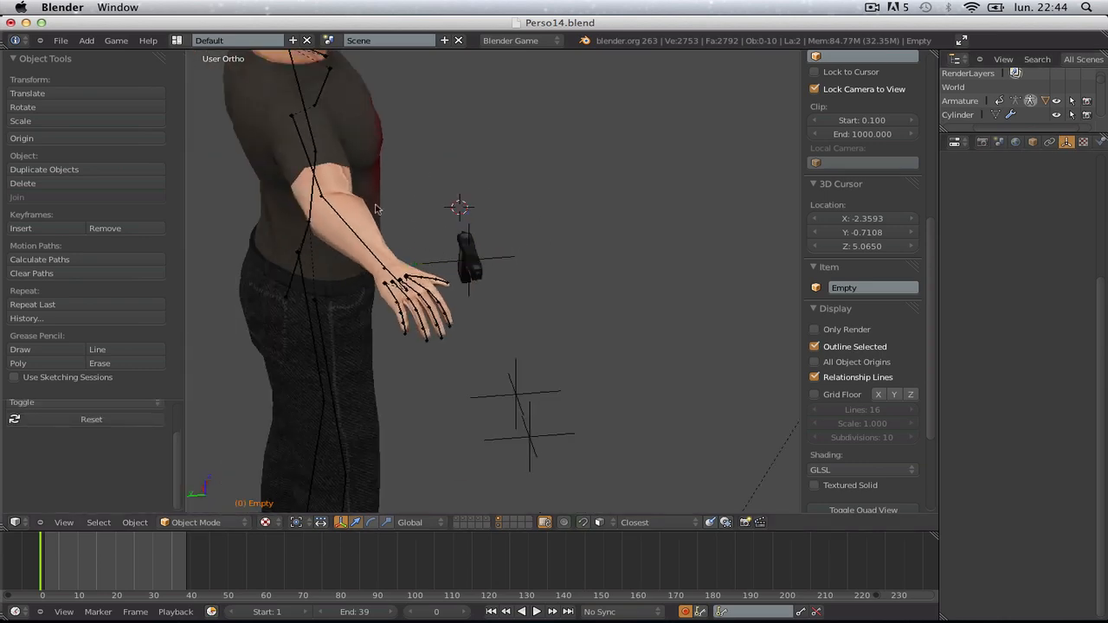
- Put the armature in Pose Mode and rotate the upper_arm.R bone downward in front view
right_click(336, 196)
key("ctrl+Tab")
key("KP_1")
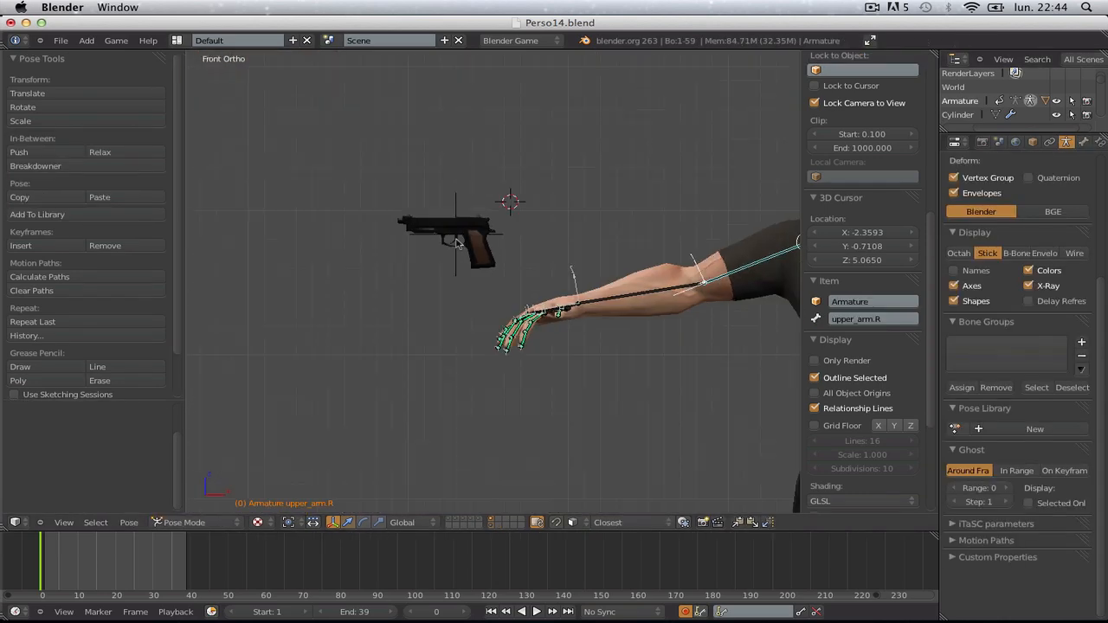
middle_click_drag(681, 309, 514, 289, "shift")
key("r")
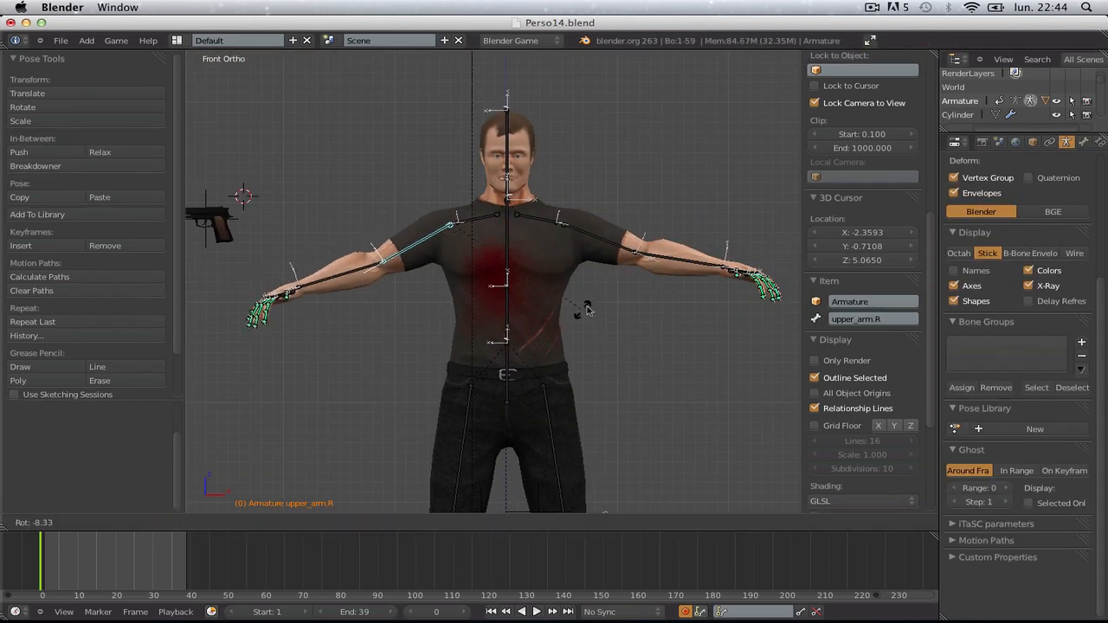
left_click(618, 258)
- Rotate the upper_arm.L bone downward until the left arm hangs beside the body
right_click(617, 255)
key("r")
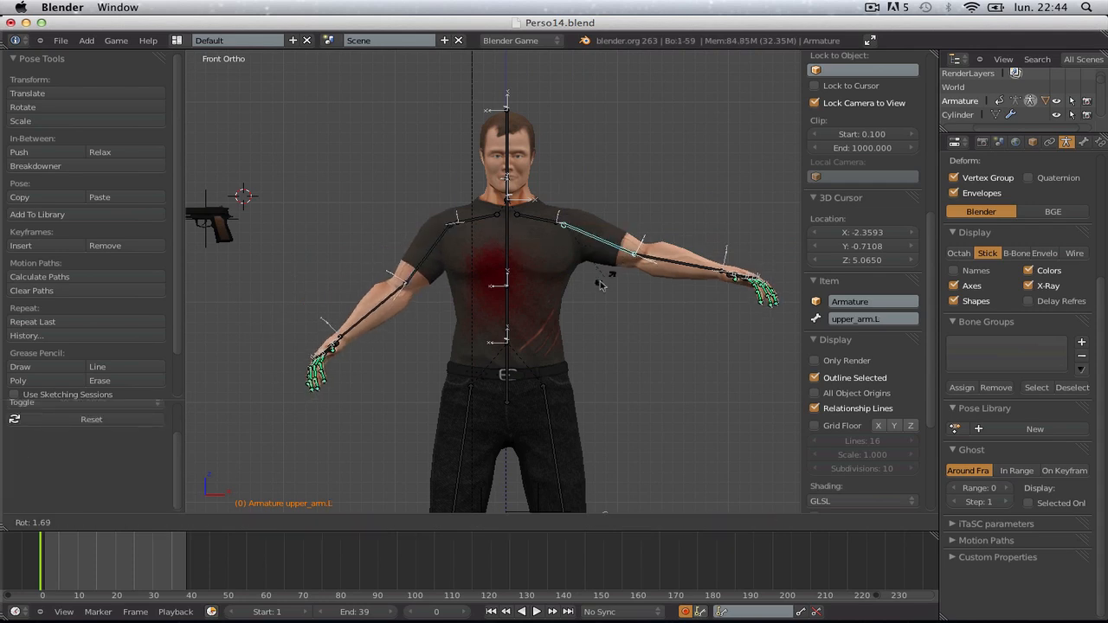
left_click(592, 295)
key("r")
key("r")
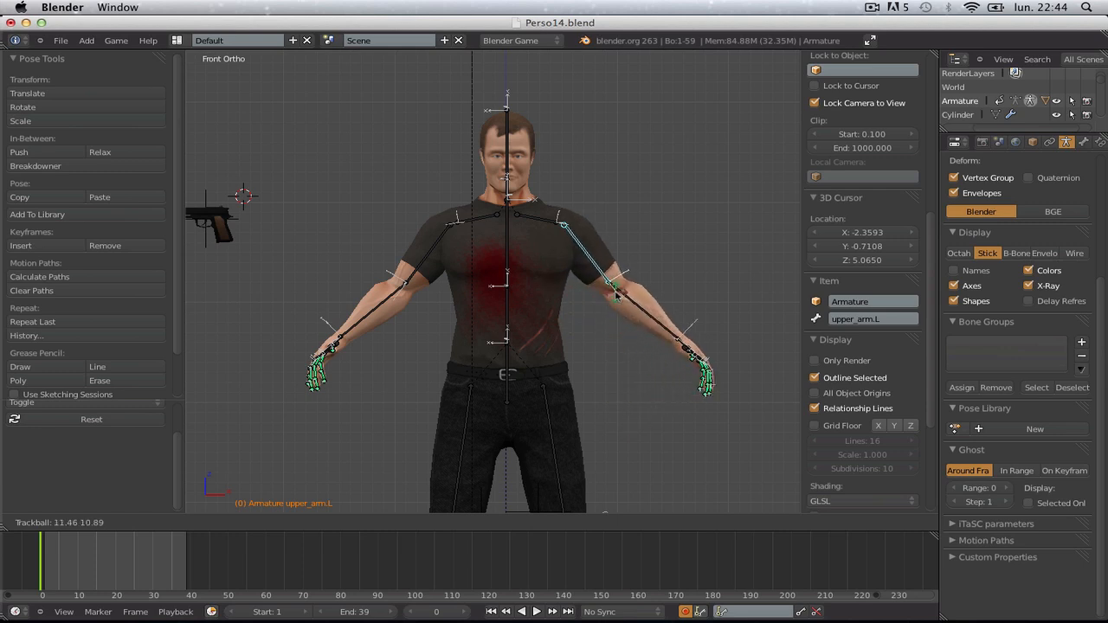
left_click(616, 296)
key("r")
left_click(725, 335)
key("a")
- Rotate the upper_arm.R bone further down so the right arm mirrors the left one
right_click(427, 261)
key("r")
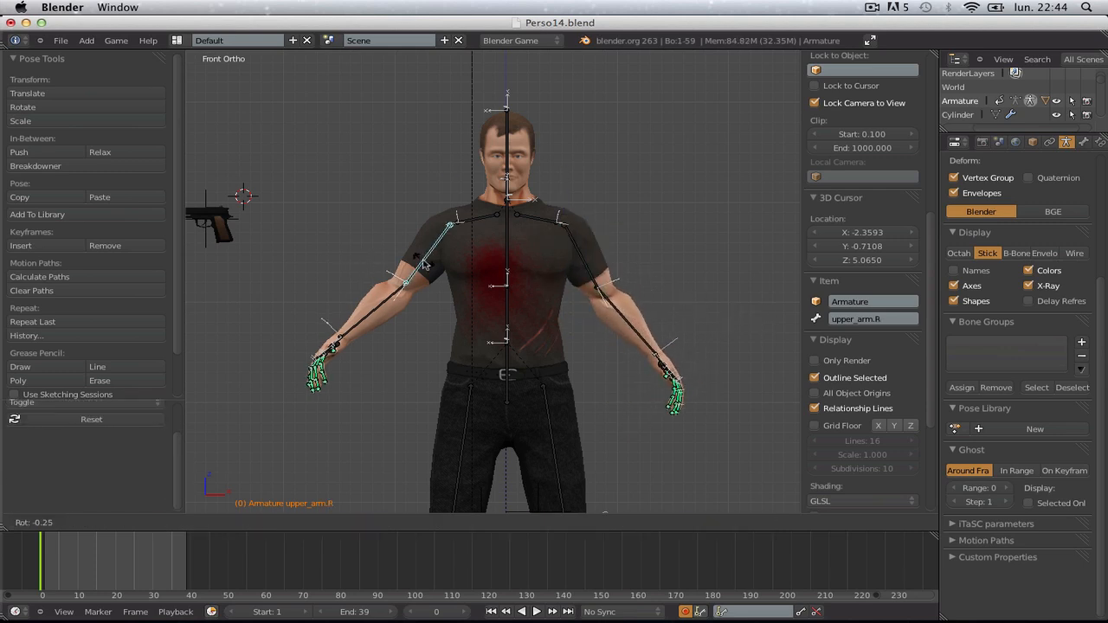
left_click(440, 277)
key("r")
left_click(482, 302)
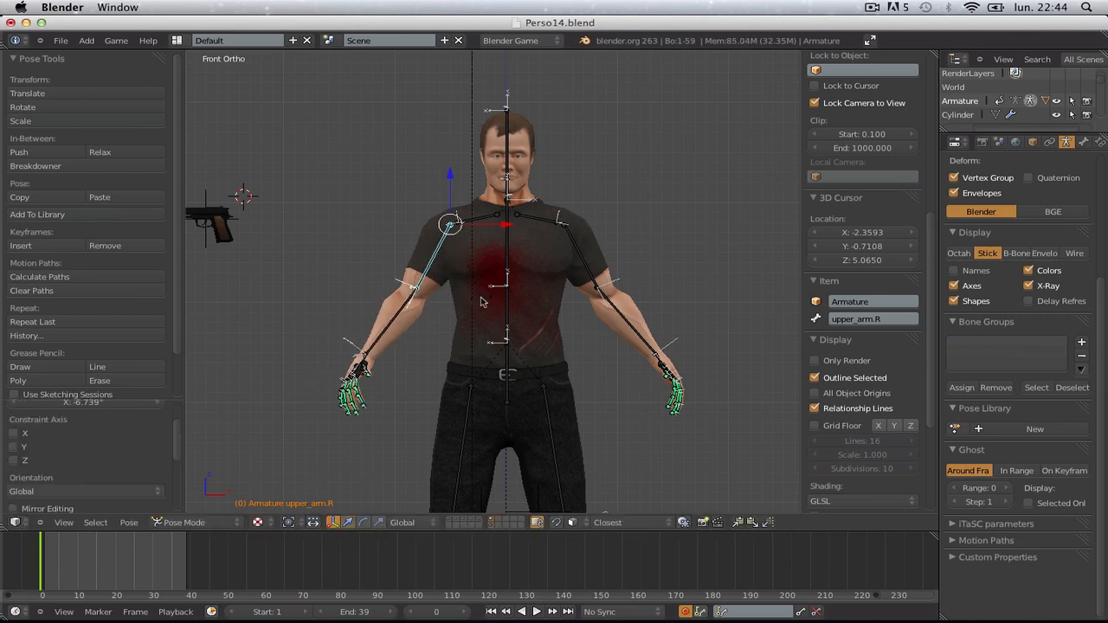
key("a")
- Rotate the left upper arm bone slightly outward from the body in back view
middle_click_drag(482, 302, 552, 317)
key("ctrl+KP_1")
scroll(369, 226, "up", 3)
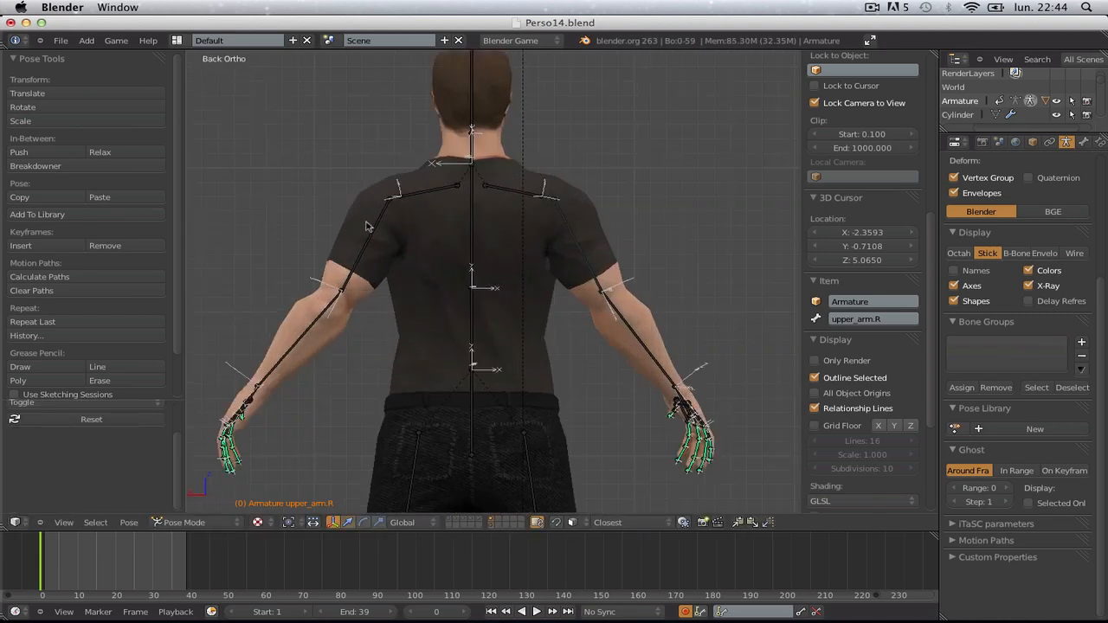
key("r")
left_click(498, 249)
key("a")
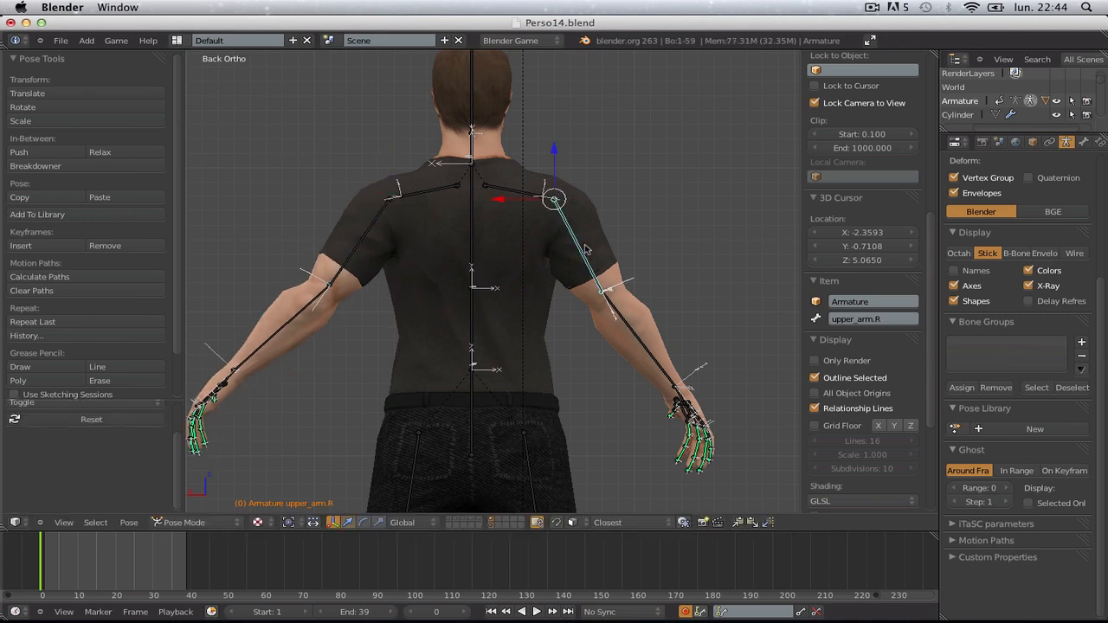
- Rotate the upper_arm.R bone slightly outward in back view to match the left arm
key("r")
left_click(592, 248)
key("a")
scroll(592, 248, "down", 5)
middle_click_drag(450, 290, 705, 333)
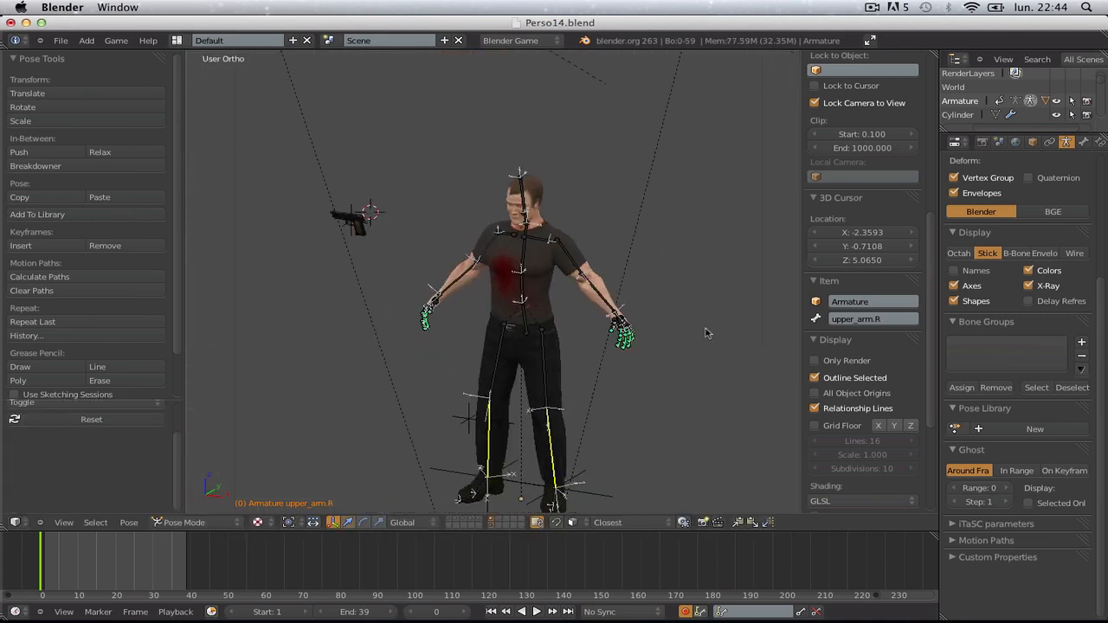
- Select the hand.R bone in front view and try rotating it, undoing the rotation
key("KP_1")
scroll(703, 325, "up", 6)
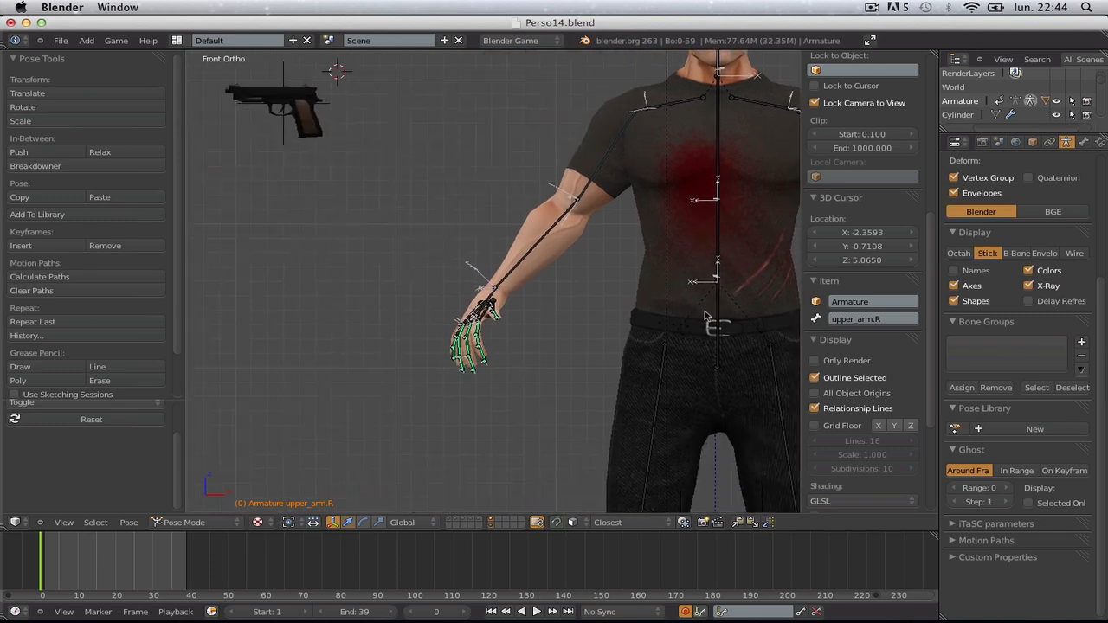
scroll(451, 317, "up", 6)
middle_click_drag(439, 362, 532, 283, "shift")
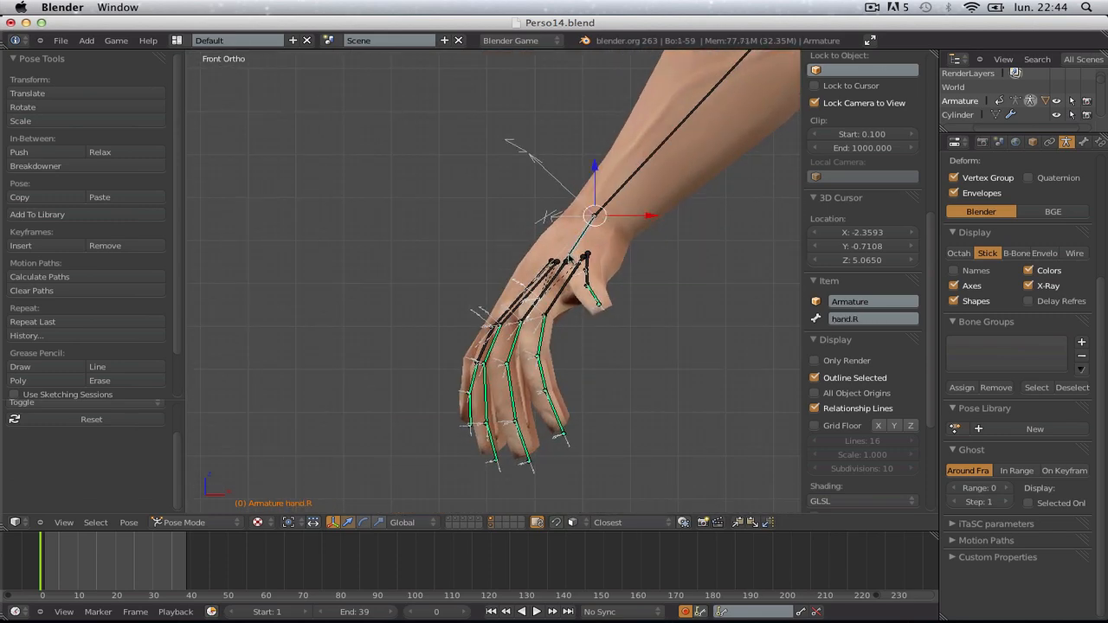
key("r")
key("r")
key("r")
left_click(618, 293)
key("ctrl+z")
- Rotate the hand.R bone by about -3.4° in front view
key("r")
key("r")
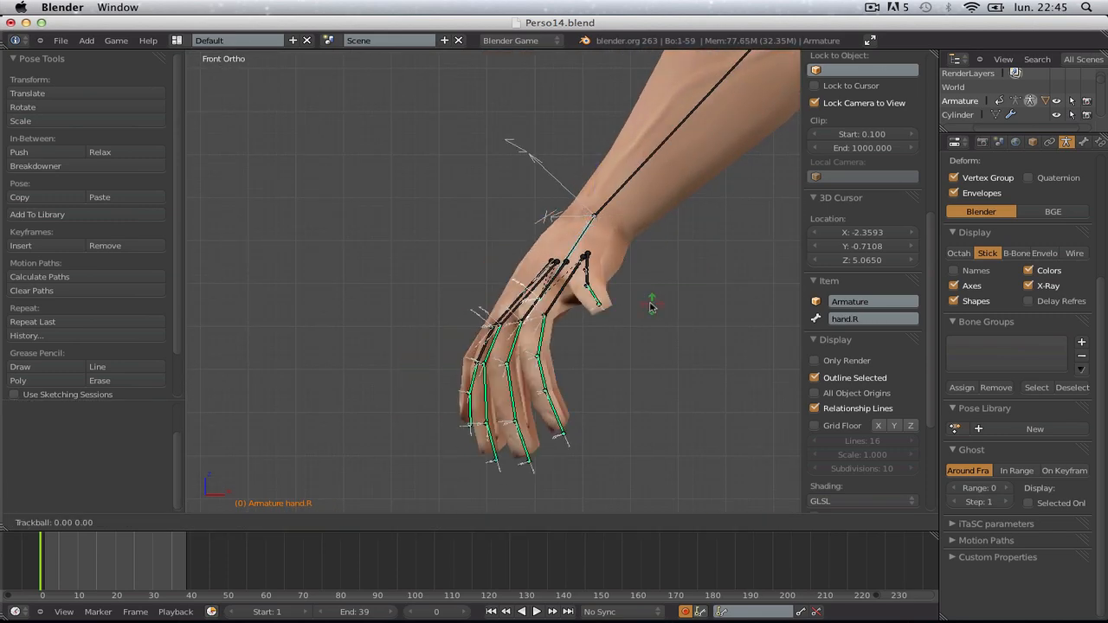
left_click(623, 299)
- Examine the pose of both arms and hands from the side and front
middle_click_drag(525, 300, 697, 328)
scroll(562, 325, "down", 6)
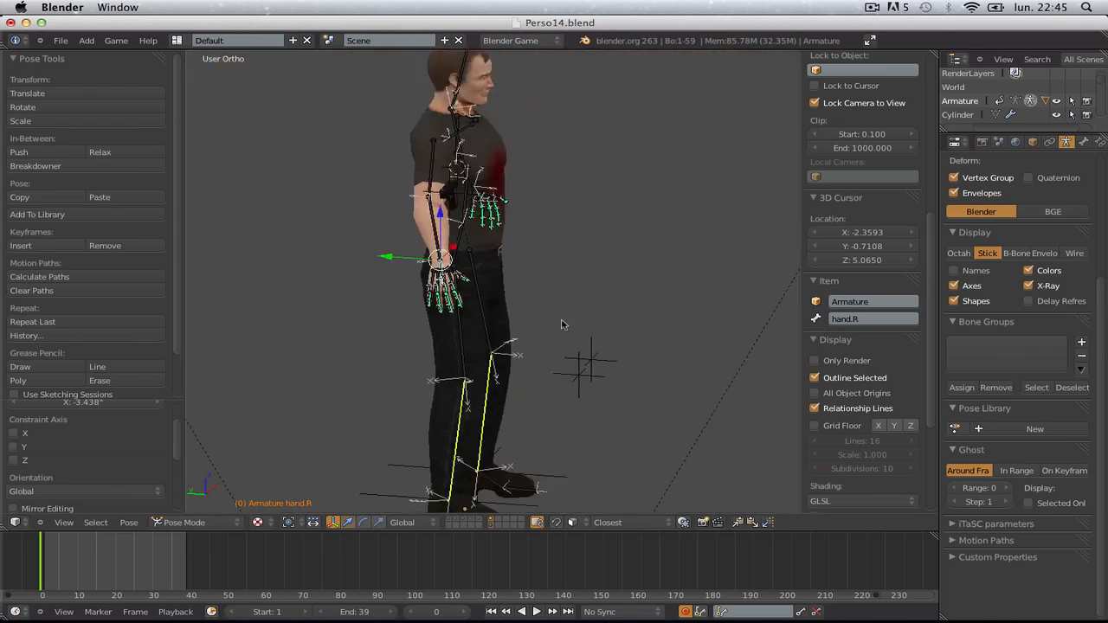
key("KP_1")
key("ctrl+KP_3")
scroll(563, 325, "up", 3)
key("a")
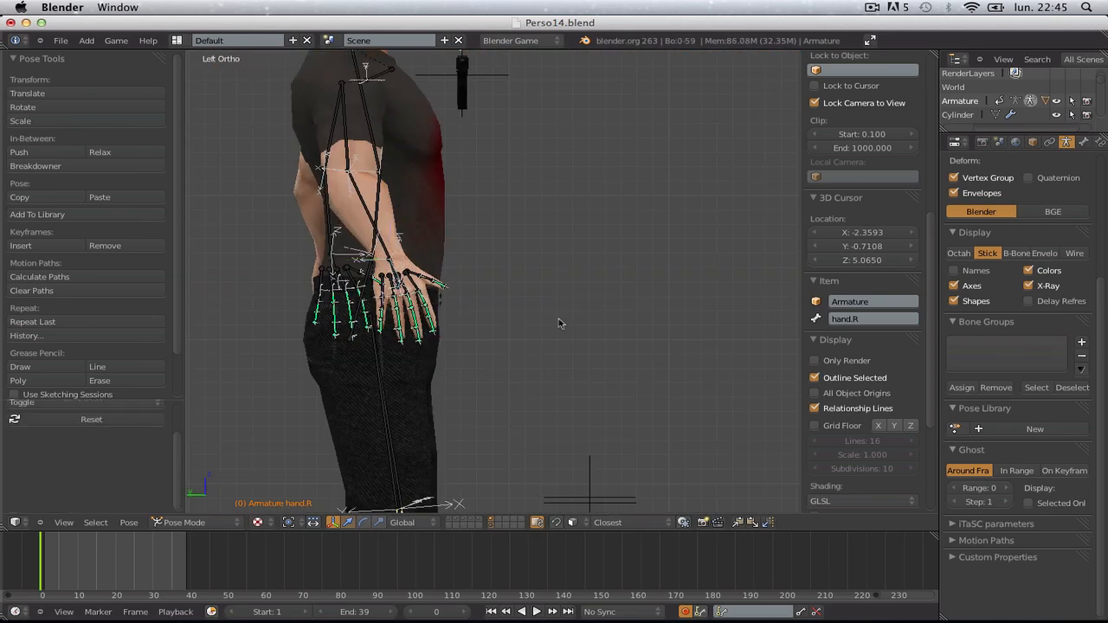
key("KP_1")
scroll(561, 324, "down", 5)
middle_click_drag(712, 286, 527, 281, "shift")
scroll(523, 262, "up", 5)
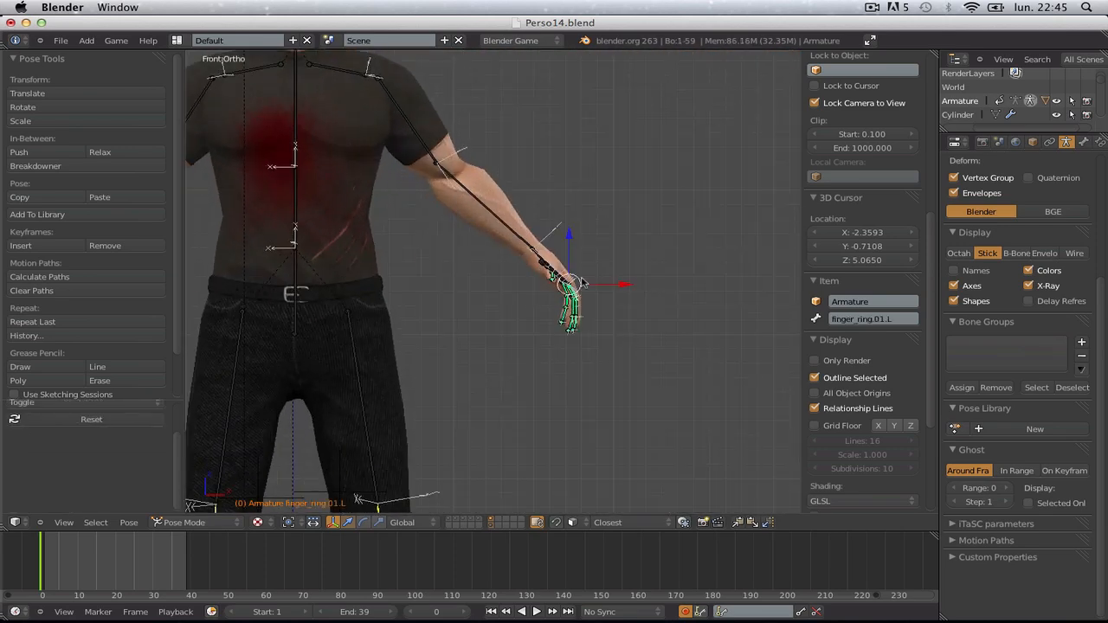
scroll(558, 299, "down", 6)
middle_click_drag(398, 305, 542, 314, "shift")
scroll(542, 313, "up", 6)
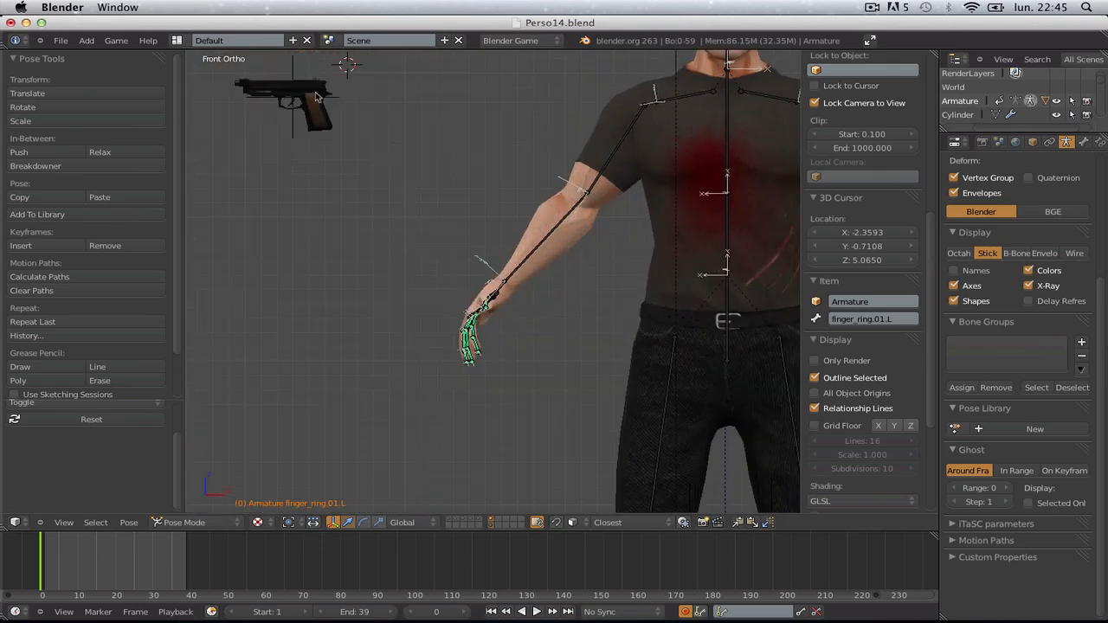
- Select the empty in Object Mode and move it about 0.351 in X and -0.928 in Z, bringing the pistol near the right hand
right_click(299, 123)
key("g")
left_click(349, 258)
middle_click_drag(374, 283, 463, 305)
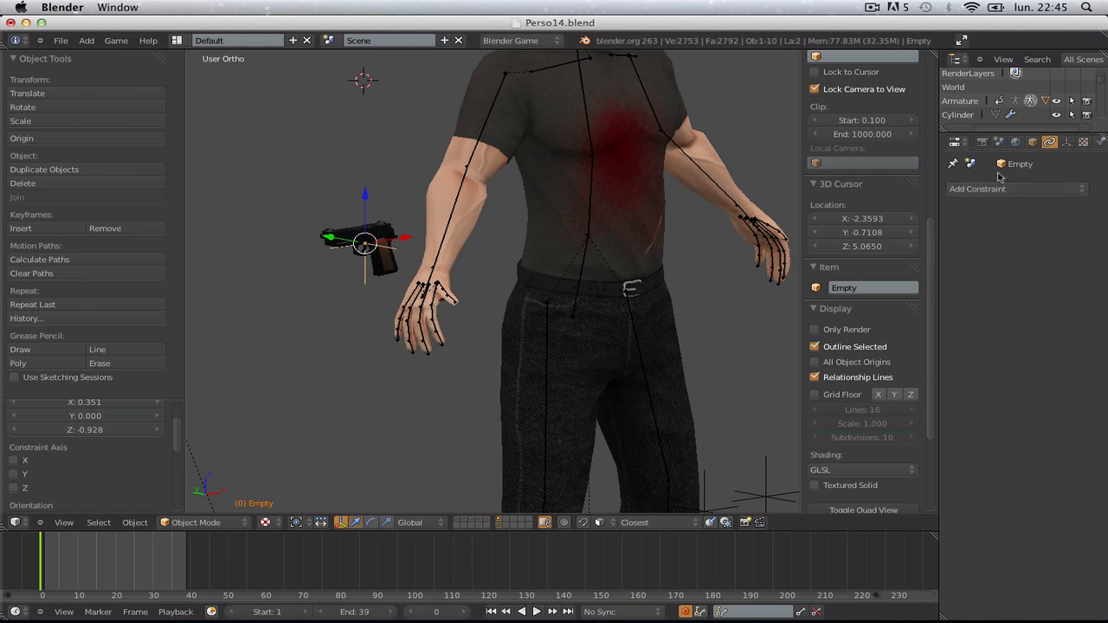
- Add a Child Of constraint to the empty with Armature as its target
scroll(690, 249, "up", 3)
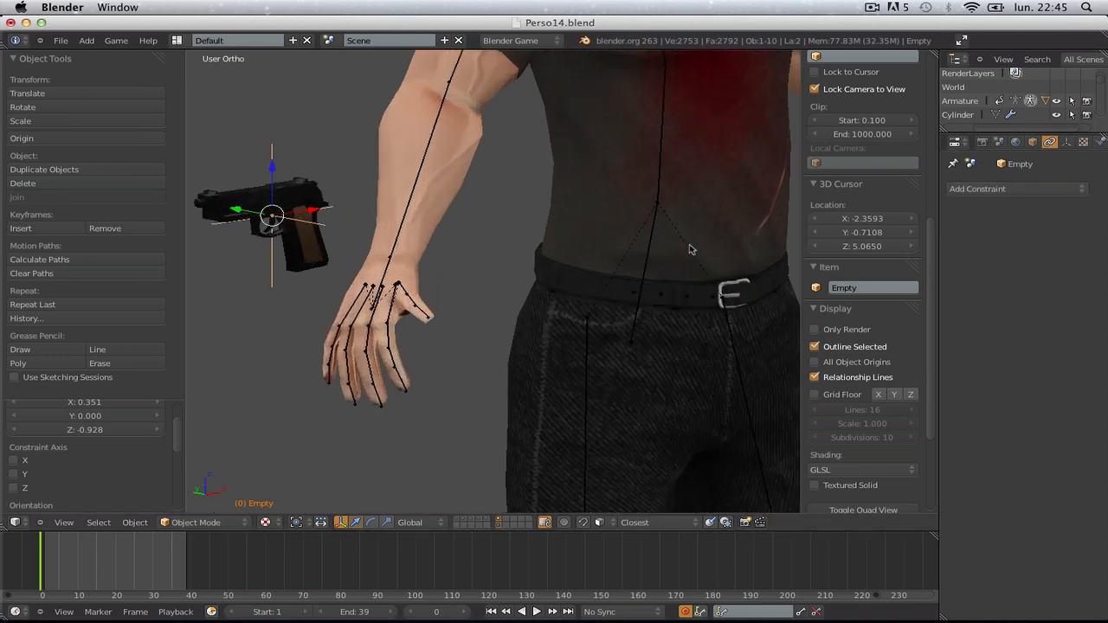
scroll(688, 250, "down", 7)
left_click(1062, 188)
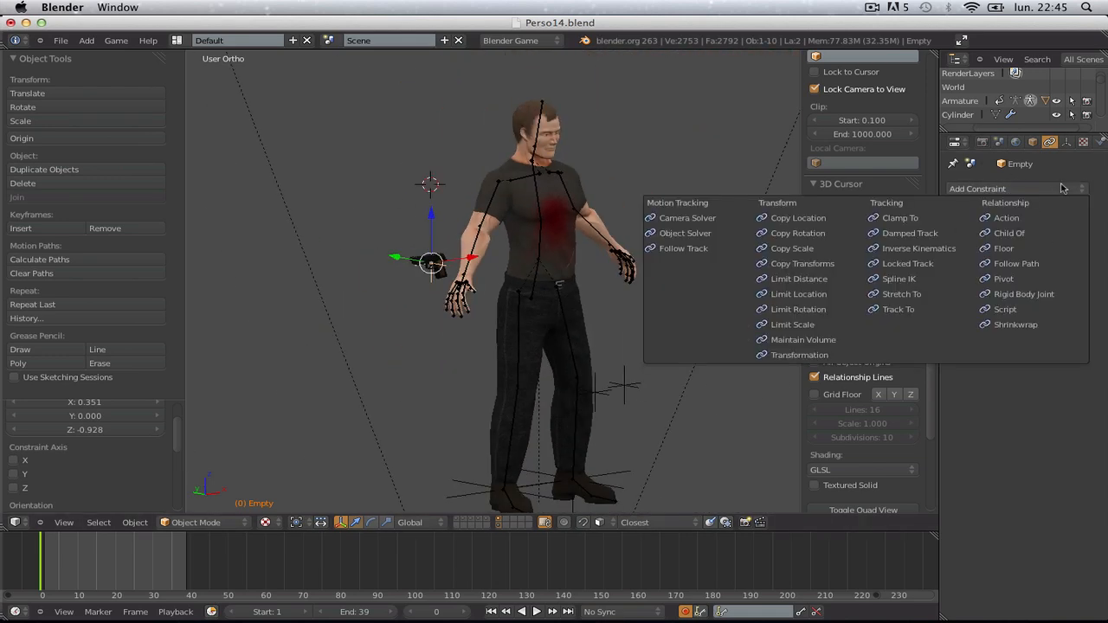
left_click(1039, 238)
left_click(1035, 239)
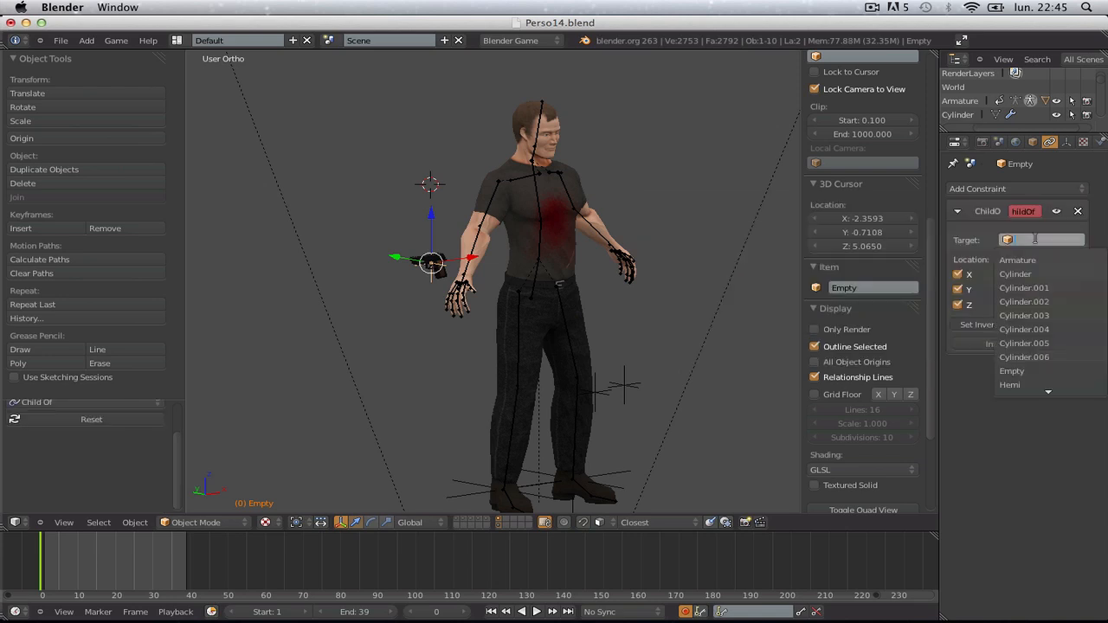
left_click(1033, 259)
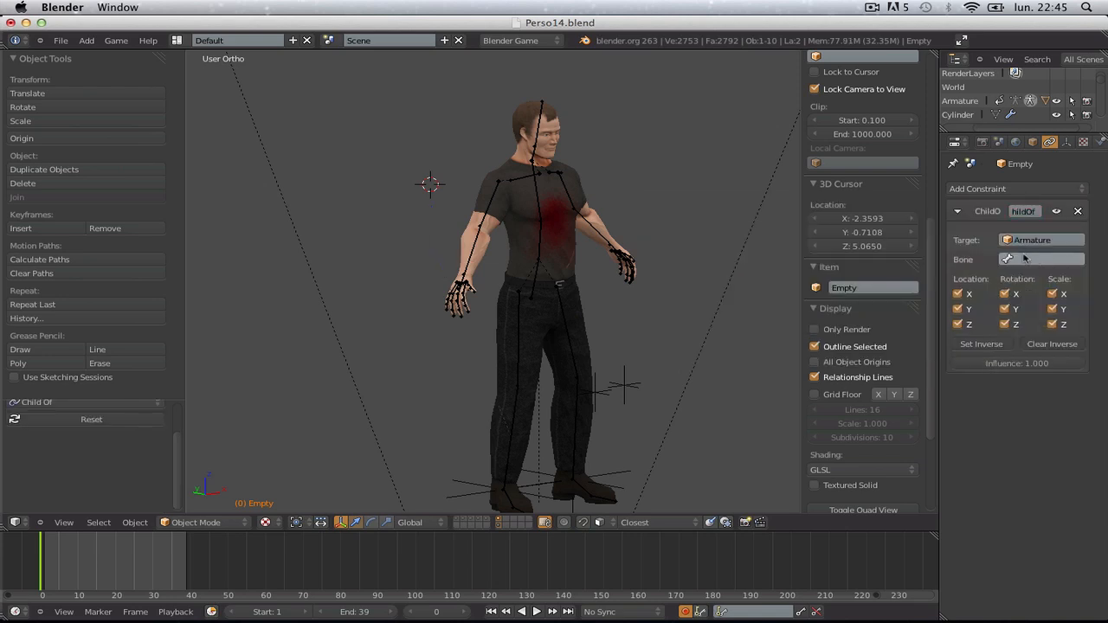
- Set the Child Of constraint's bone to hand.R and apply Set Inverse to the empty
left_click(1064, 259)
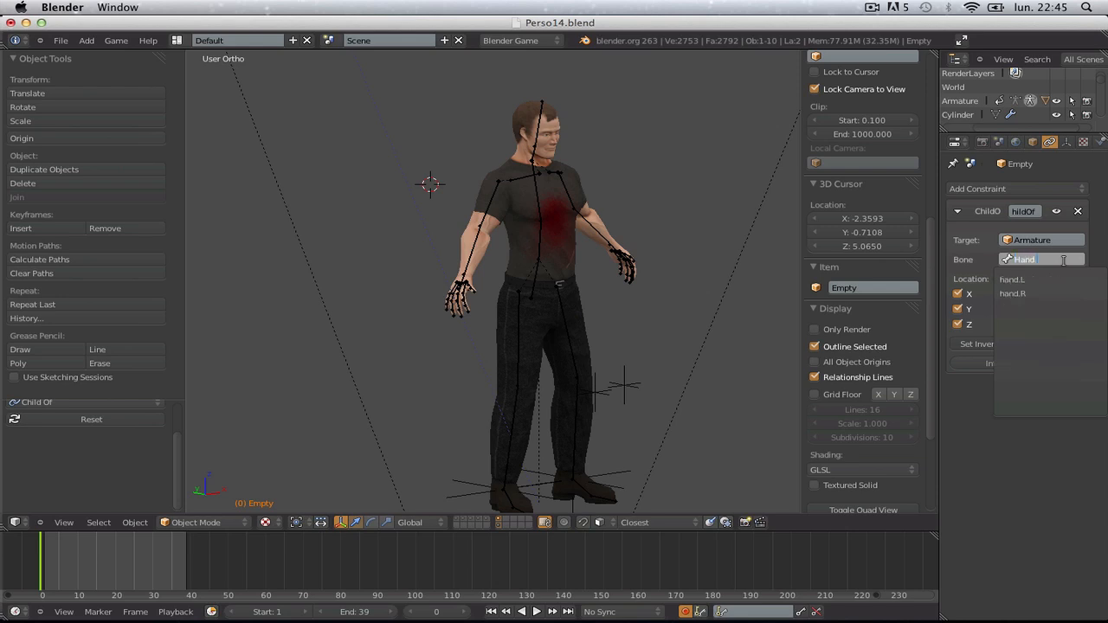
type("Hand.R")
key("Return")
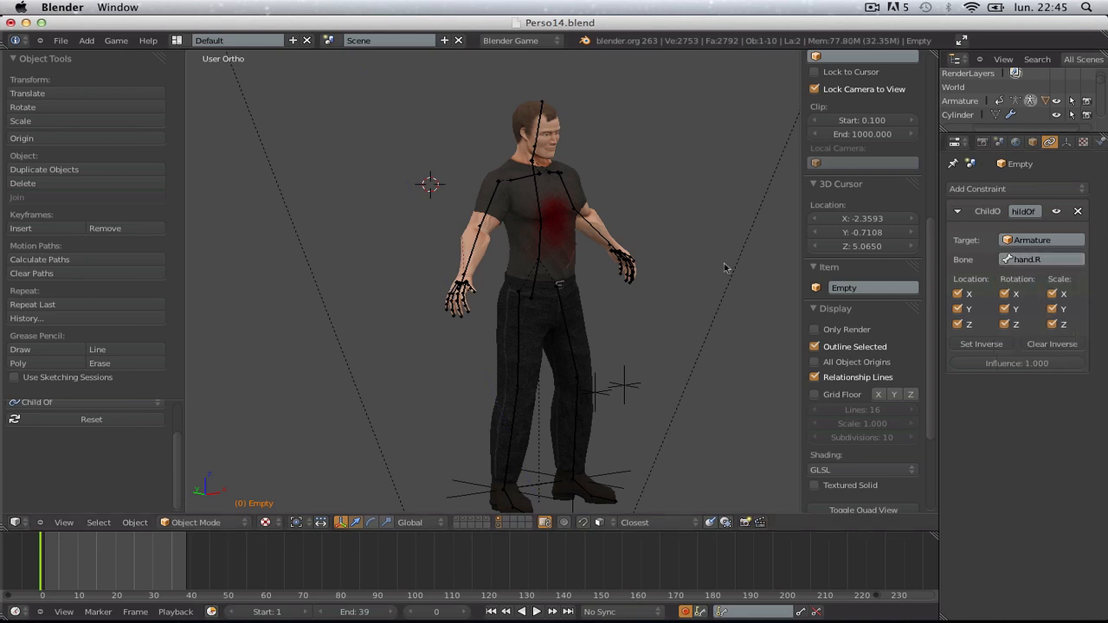
scroll(554, 299, "up", 6)
middle_click_drag(540, 302, 428, 306)
scroll(427, 307, "down", 6)
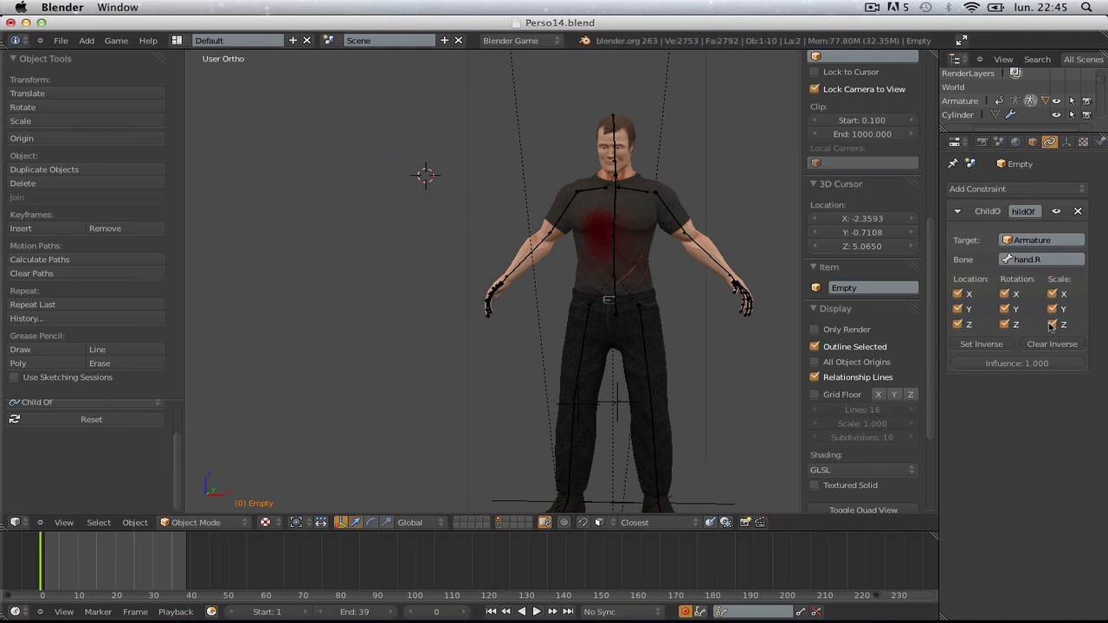
scroll(485, 229, "down", 6)
middle_click_drag(422, 232, 445, 272, "shift")
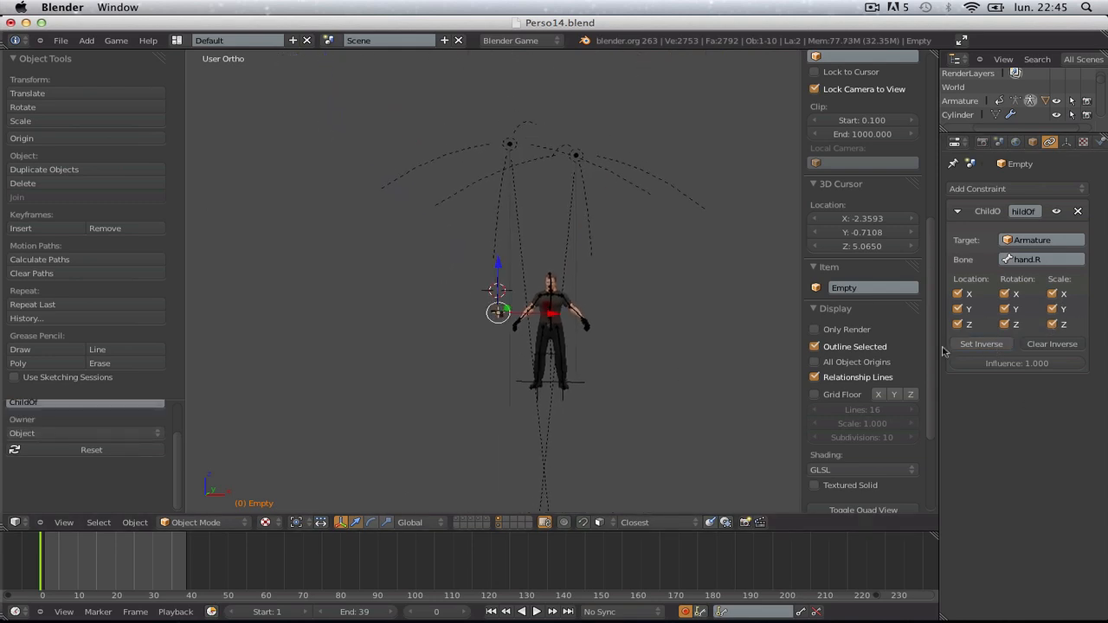
- Move the empty about 0.977 in X and -0.705 in Z in front view, bringing the pistol to the right hand
scroll(620, 355, "up", 7)
key("KP_3")
key("KP_1")
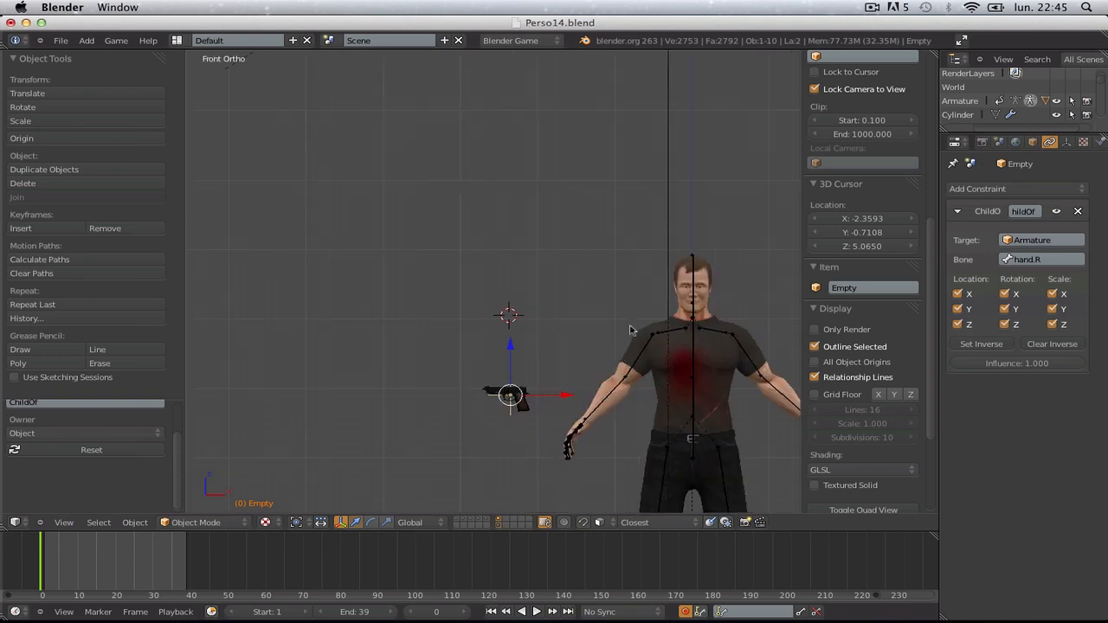
middle_click_drag(569, 348, 481, 183, "shift")
scroll(481, 183, "up", 5)
key("g")
left_click(648, 307)
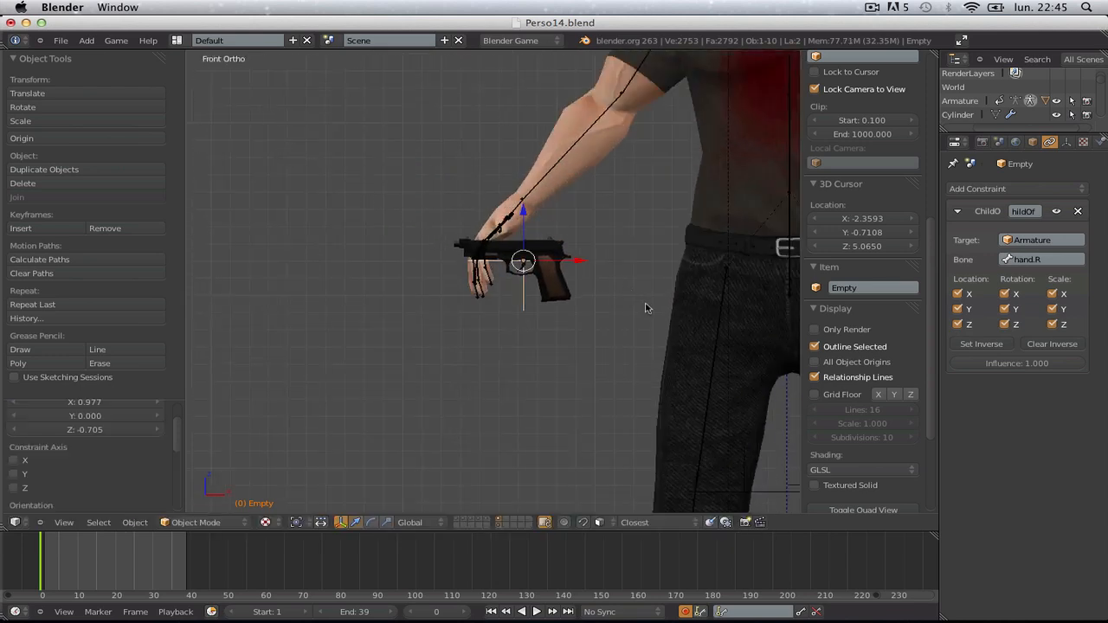
- Rotate the empty 90° about Z and move it about -0.099 in X and 0.059 in Z beside the palm
scroll(576, 311, "up", 8)
key("r")
key("r")
left_click(581, 273)
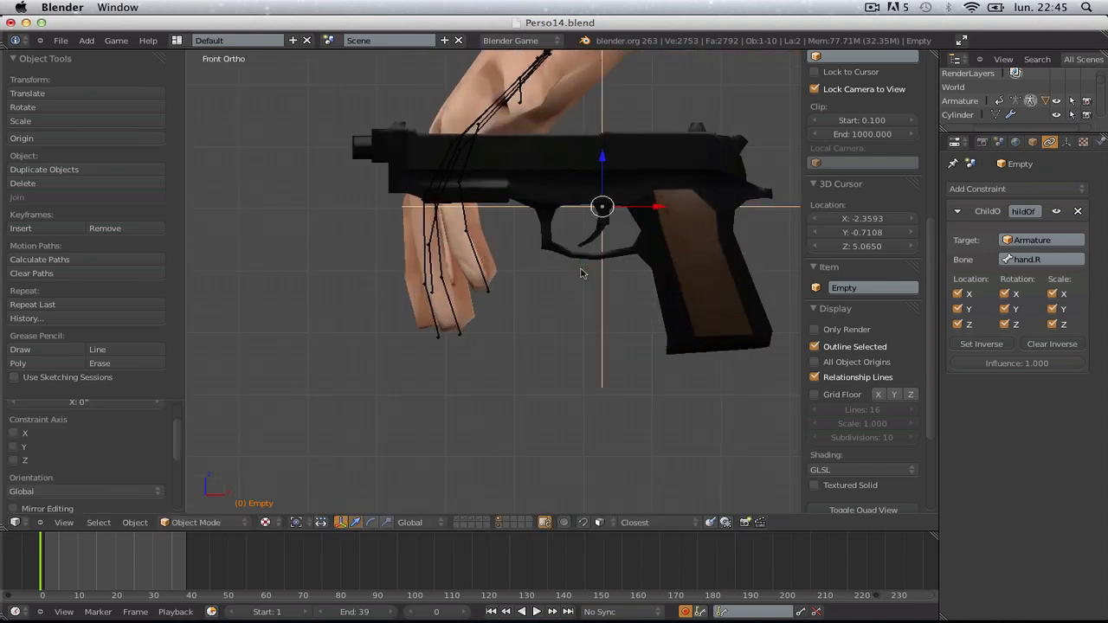
type("rz90")
key("Return")
key("g")
left_click(513, 237)
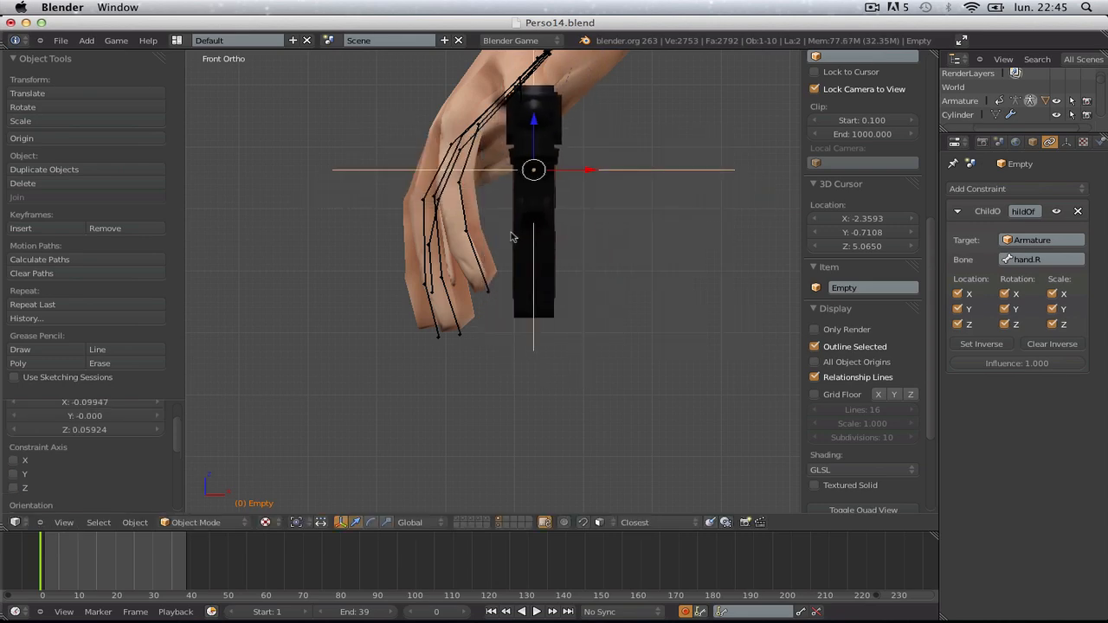
- In wireframe side view, tilt the pistol's barrel downward and move the empty about 0.431 in Y and -0.058 in Z
scroll(520, 243, "down", 4)
key("KP_3")
key("z")
scroll(590, 296, "down", 1)
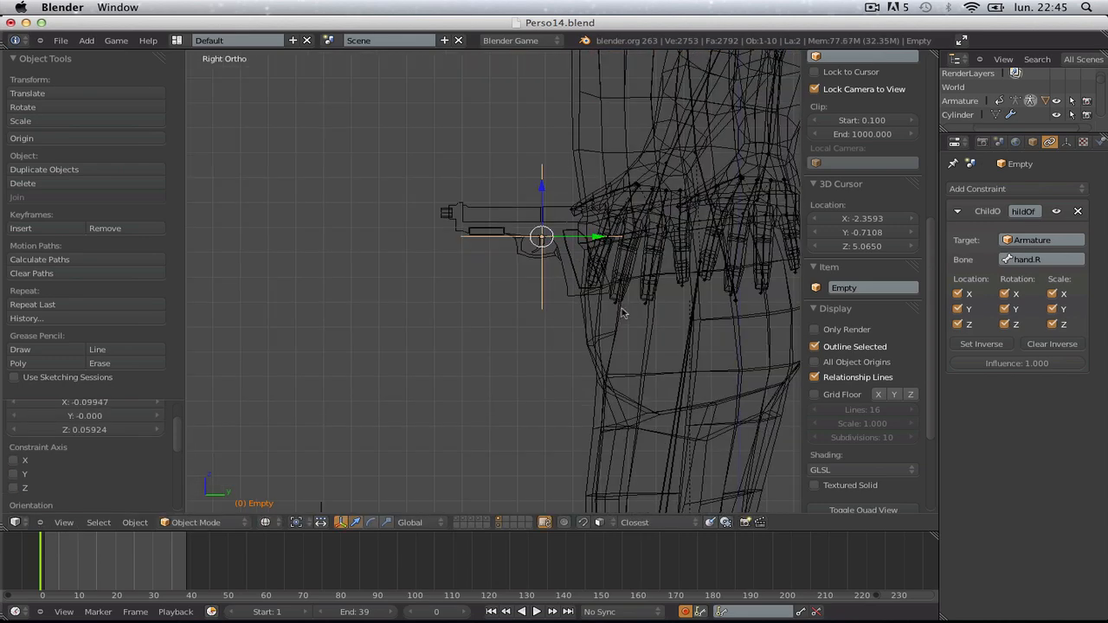
key("r")
key("Escape")
key("g")
left_click(767, 264)
- Rotate the empty about -6.24° in side view and move it about -0.058 in Y and 0.031 in Z
key("r")
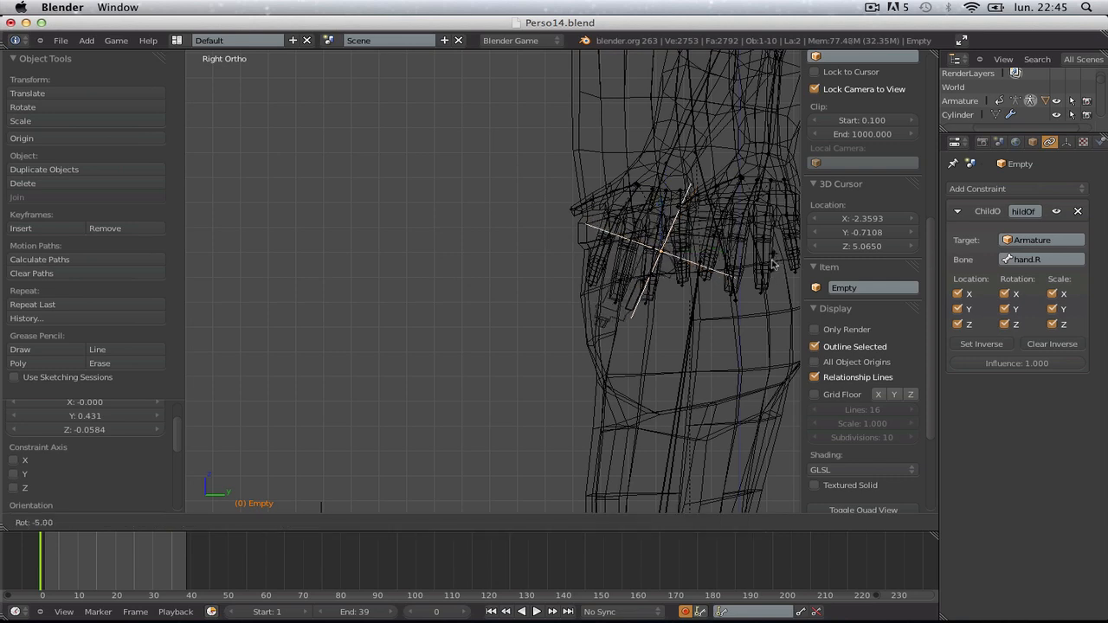
left_click(753, 272)
key("g")
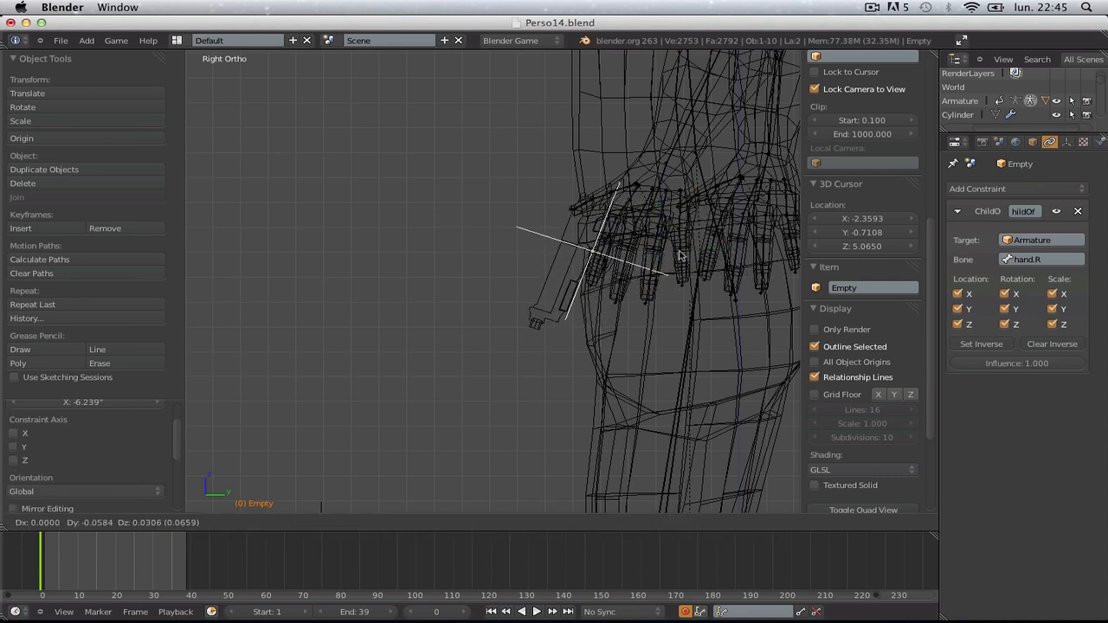
left_click(679, 256)
- Test the pistol attachment by rotating the forearm.R bone in solid front view and undo that rotation
key("z")
mouse_move(458, 268)
middle_mouse_down()
mouse_move(618, 285)
mouse_move(620, 232)
middle_mouse_up()
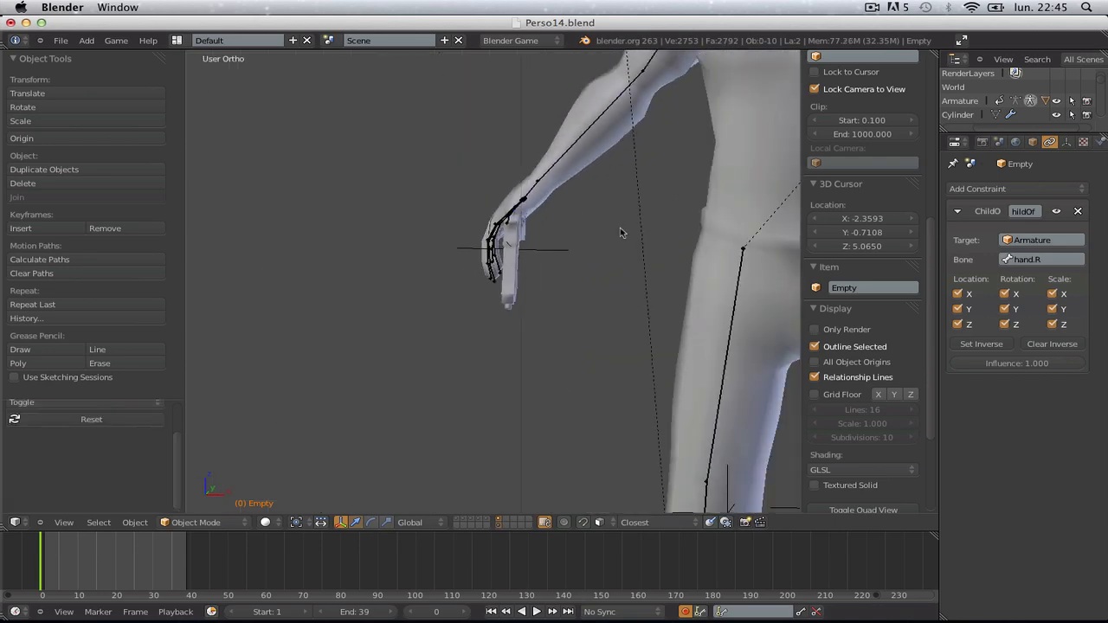
key("KP_1")
right_click(564, 156)
key("r")
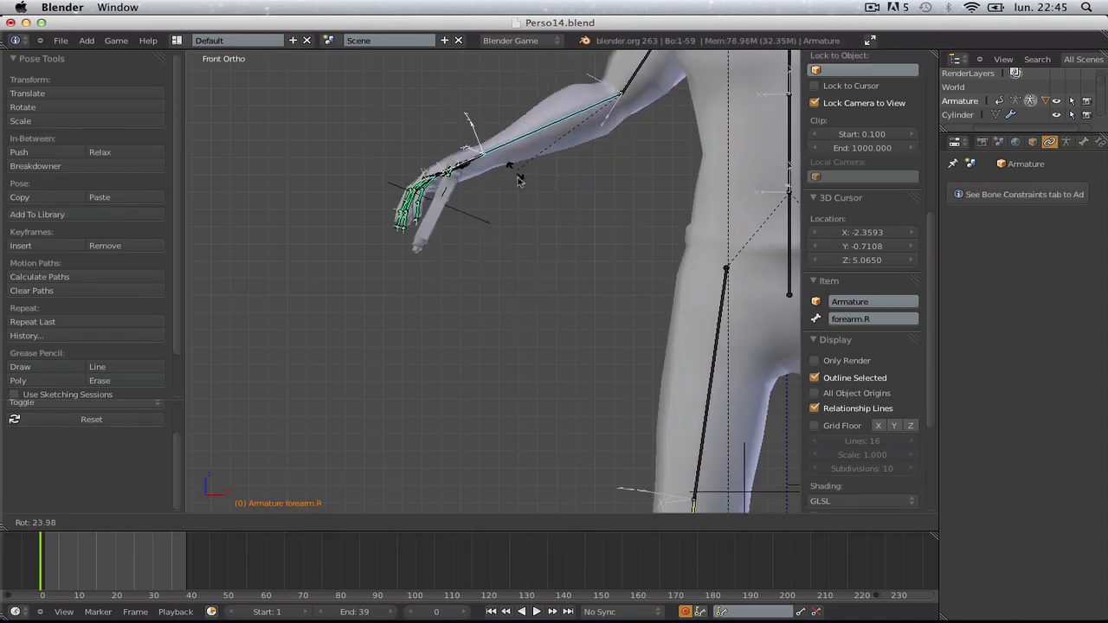
left_click(519, 180)
key("ctrl+z")
key("a")
- Restore textured shading in the viewport and examine how the right hand's fingers fit around the pistol
scroll(607, 159, "down", 4)
scroll(557, 279, "up", 9)
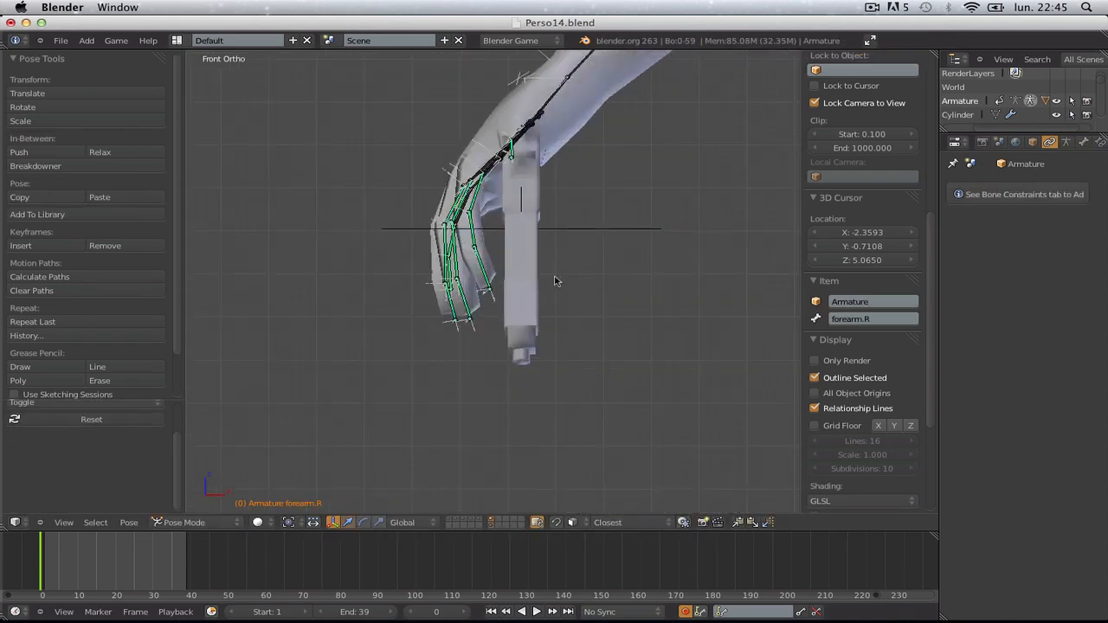
key("alt+z")
mouse_move(466, 285)
middle_mouse_down()
mouse_move(627, 282)
mouse_move(475, 293)
mouse_move(576, 292)
middle_mouse_up()
middle_click_drag(433, 263, 725, 320, "shift")
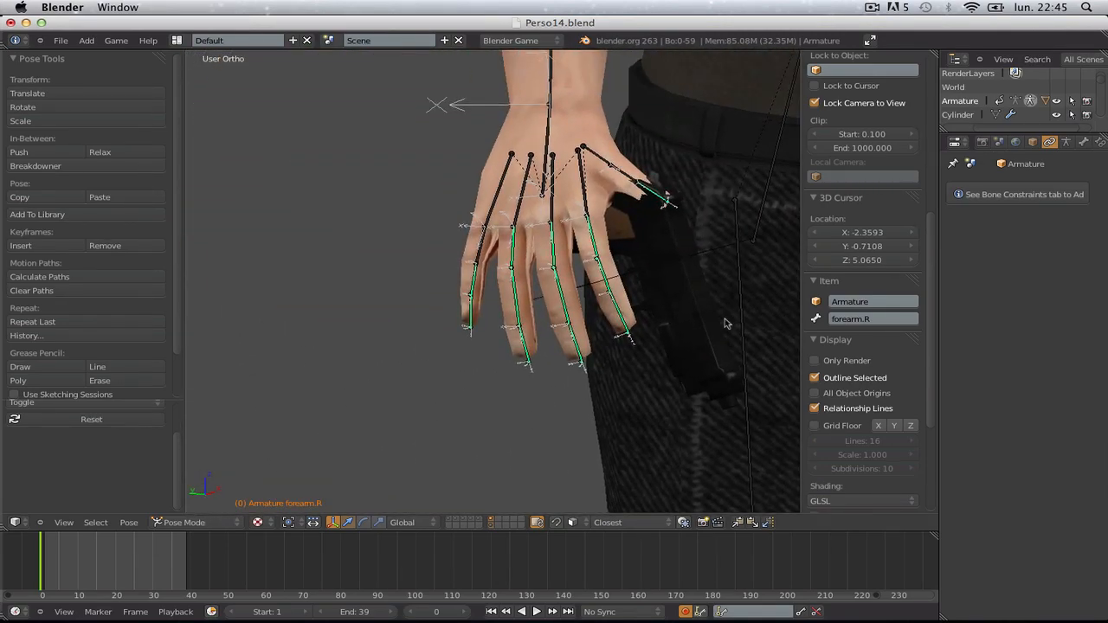
scroll(725, 319, "up", 5)
middle_click_drag(510, 329, 629, 312)
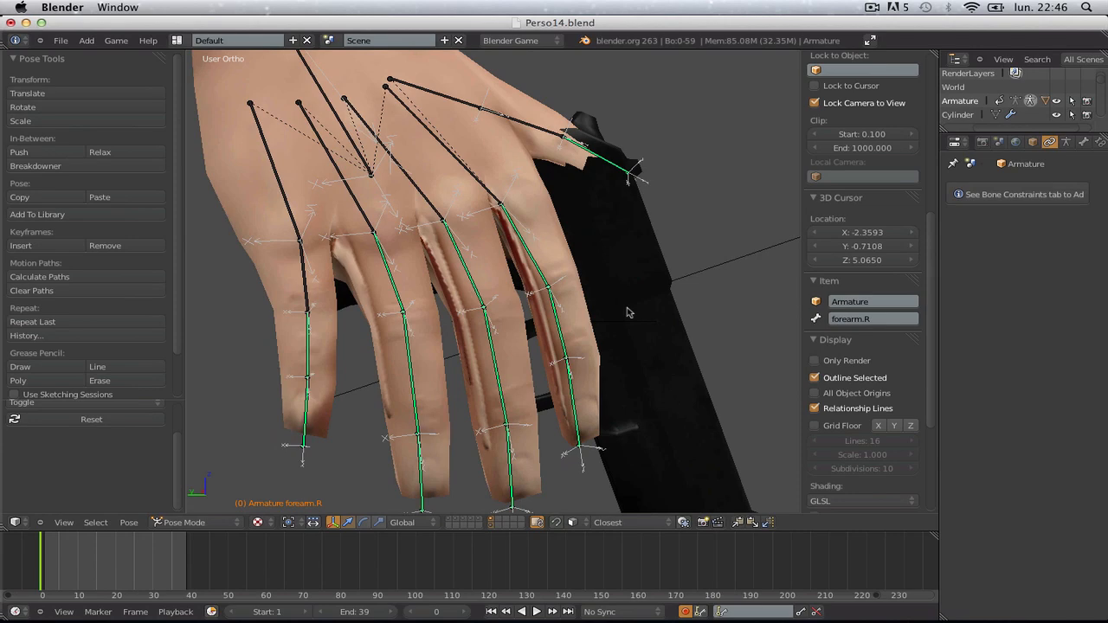
right_click(319, 283)
scroll(321, 284, "down", 3)
middle_click_drag(459, 299, 245, 308)
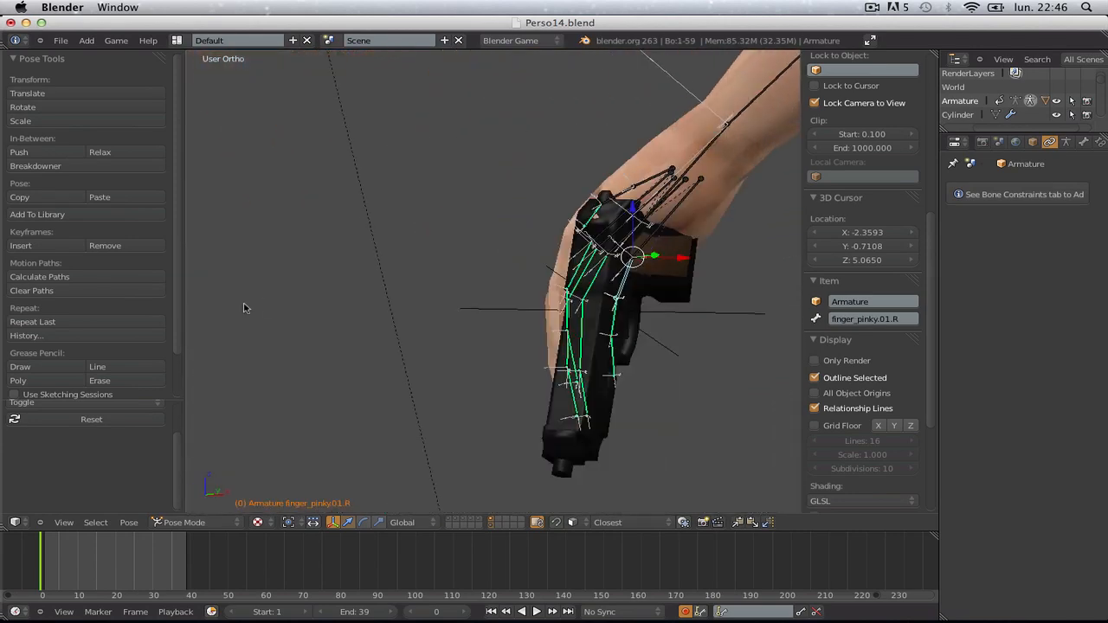
scroll(591, 314, "down", 4)
key("a")
- Move the empty in back view and by about 0.021 X, 0.056 Y and 0.083 Z in an angled view
key("KP_3")
key("ctrl+KP_1")
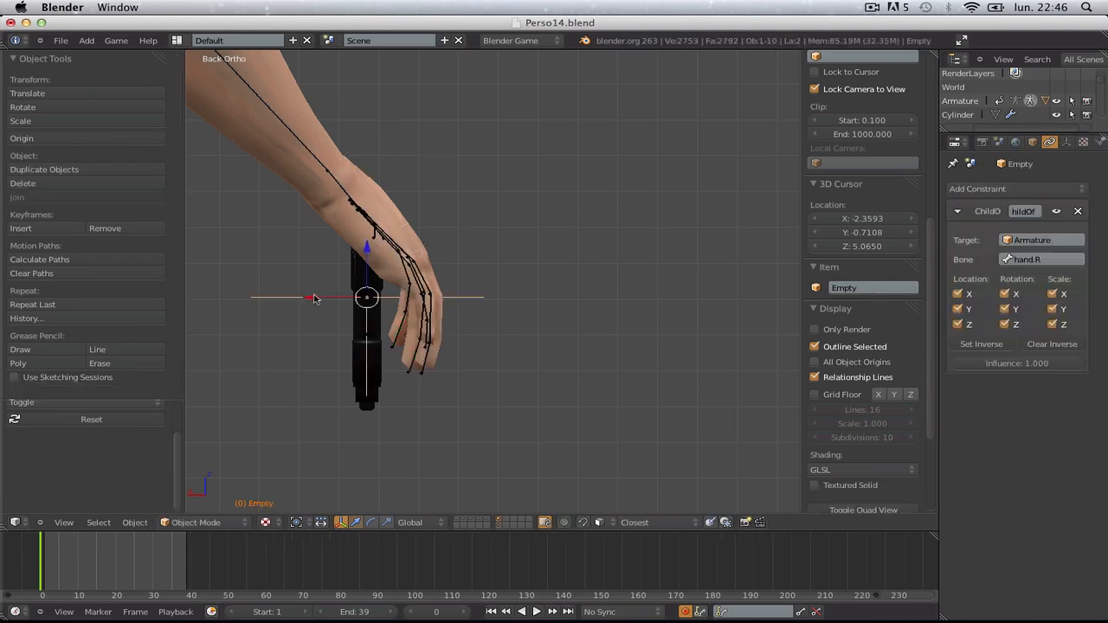
key("g")
left_click(321, 344)
middle_click_drag(321, 343, 344, 389)
scroll(340, 370, "up", 3)
key("g")
left_click(508, 355)
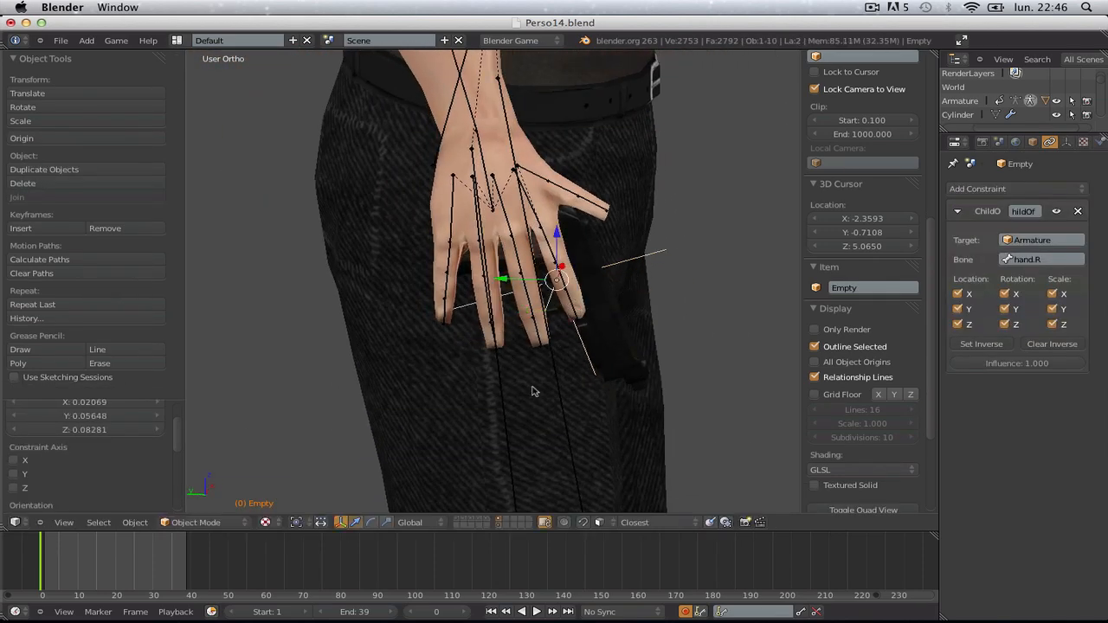
- Fine-tune the pistol's angle by rotating the empty freely and by about 2.17° in the current view
key("r")
key("r")
left_click(548, 367)
key("r")
left_click(708, 383)
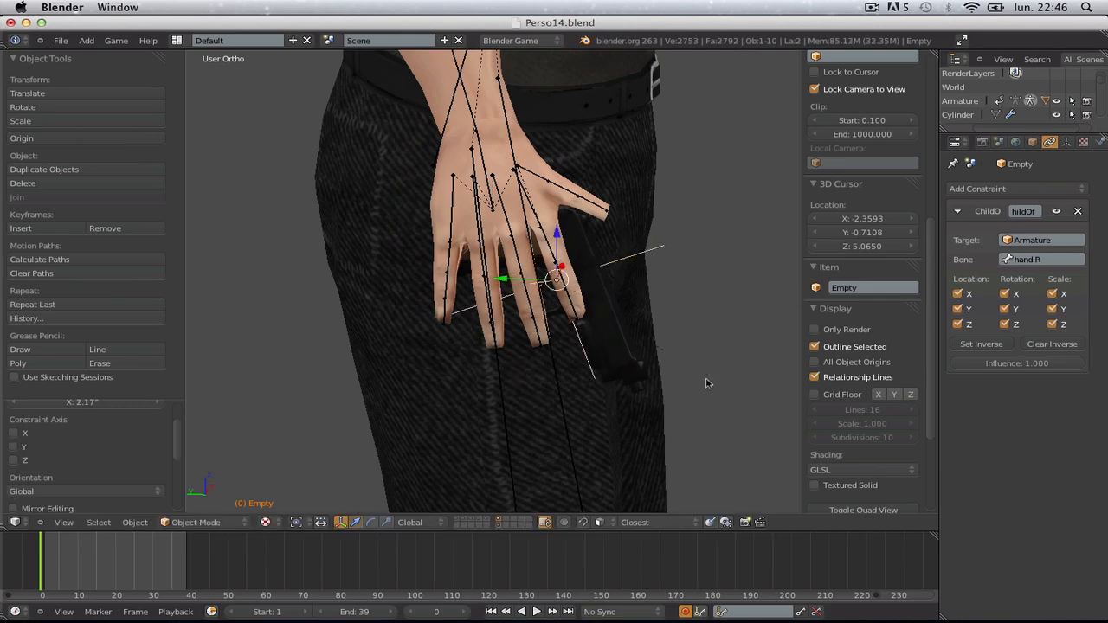
- Move the empty closer to the palm, ending with a shift of about -0.099 in X and -0.044 in Z
key("g")
left_click(702, 366)
middle_click_drag(702, 367, 554, 384)
key("g")
left_click(640, 352)
- Rotate the empty slightly, scale it by about 1.078 and move it about -0.015 in Y
key("r")
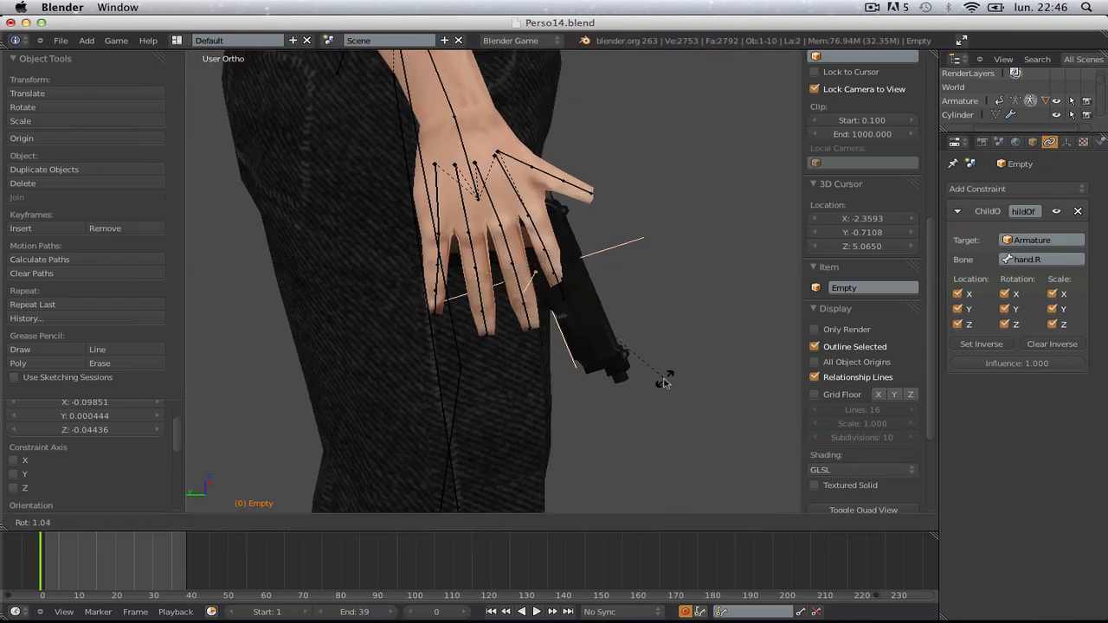
left_click(663, 381)
key("g")
left_click(663, 380)
key("s")
left_click(675, 383)
key("g")
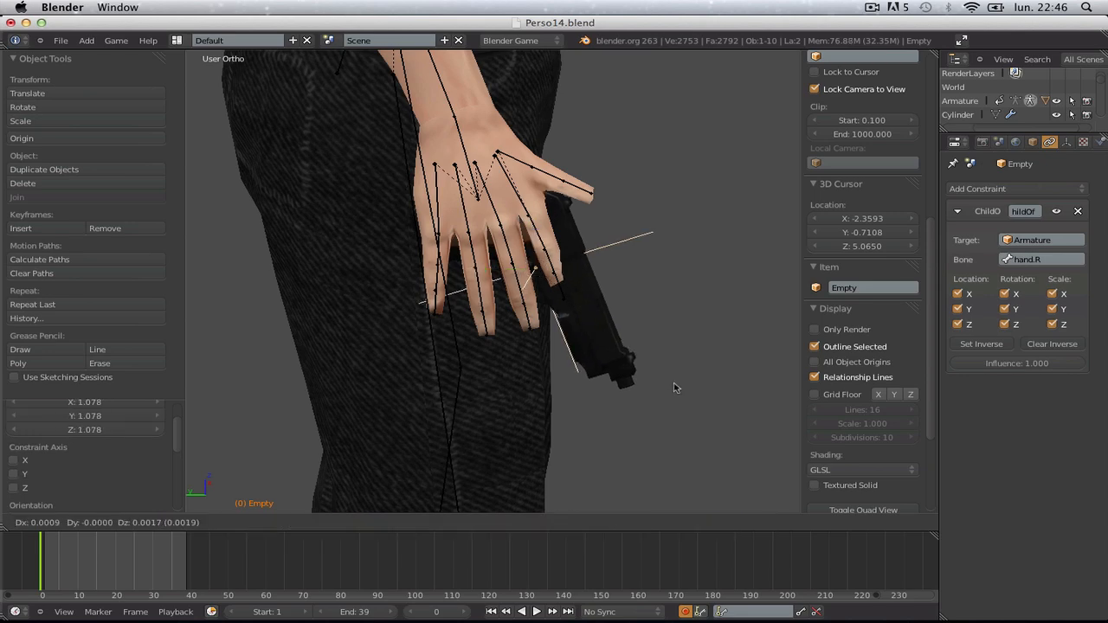
left_click(681, 384)
- Move the empty about -0.051 in Y and 0.006 in Z, checking the pistol's fit from several angles
mouse_move(680, 383)
middle_mouse_down()
mouse_move(666, 349)
mouse_move(685, 365)
middle_mouse_up()
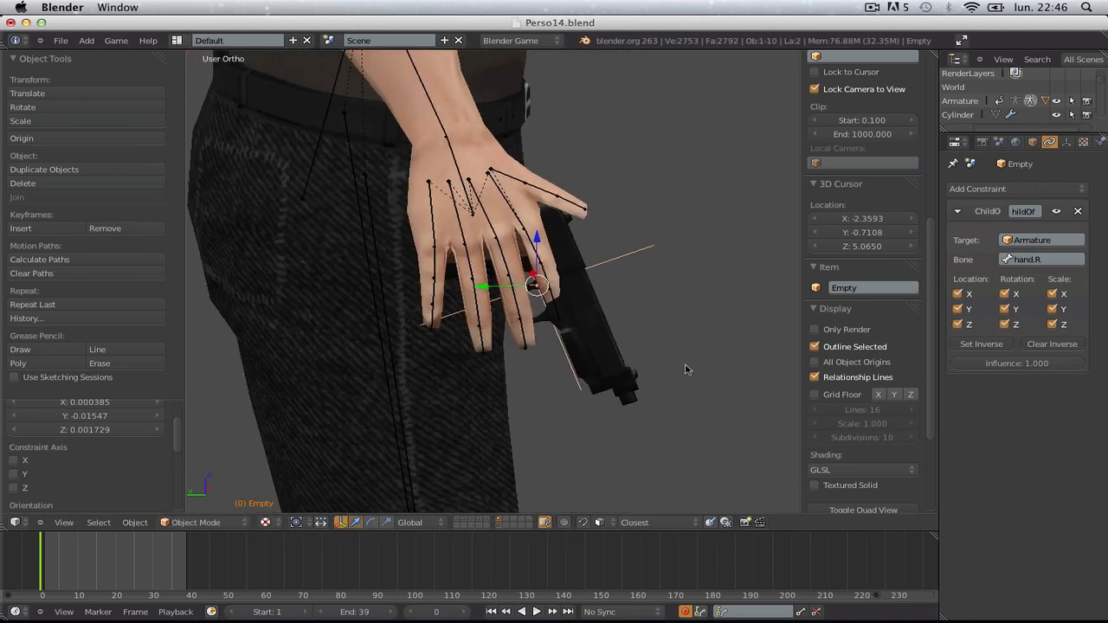
scroll(684, 364, "up", 3)
key("g")
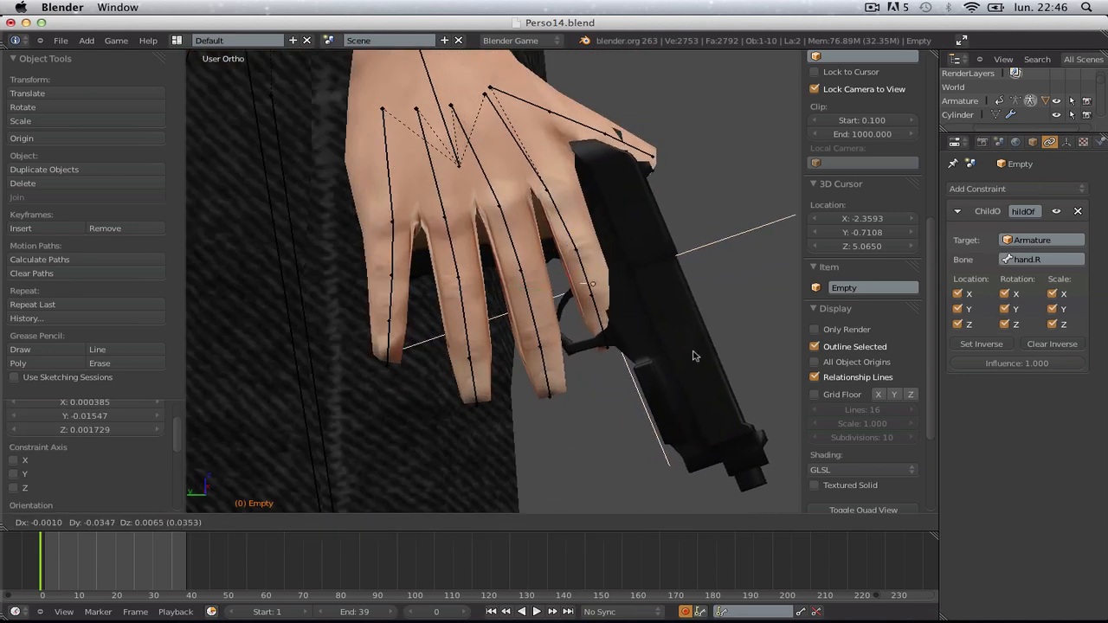
left_click(628, 356)
scroll(476, 352, "down", 5)
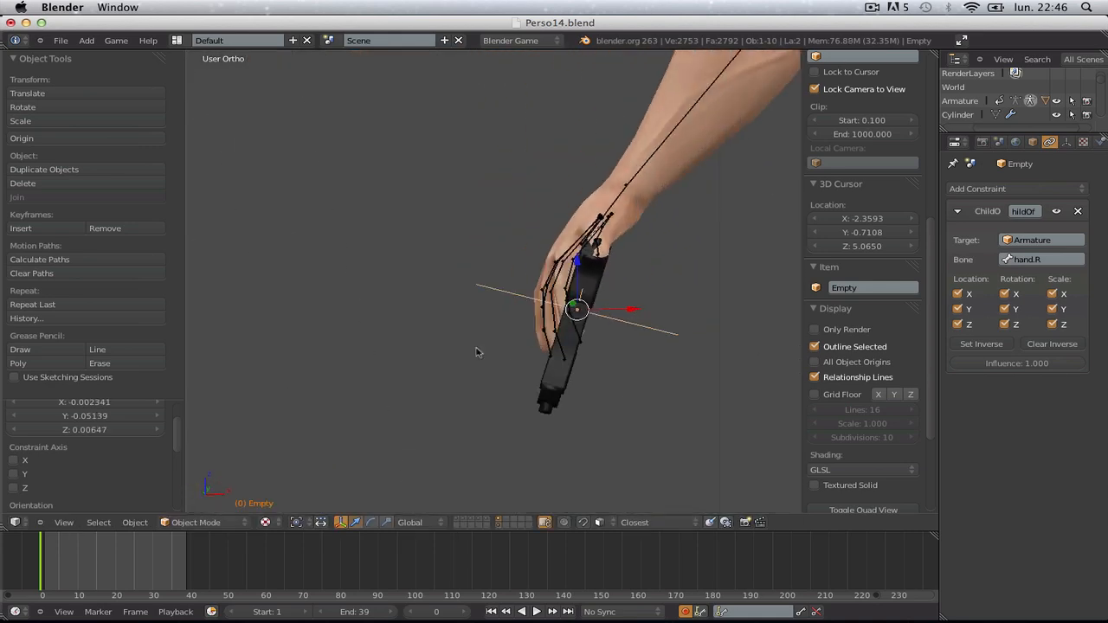
middle_click_drag(476, 352, 695, 361)
scroll(519, 345, "up", 3)
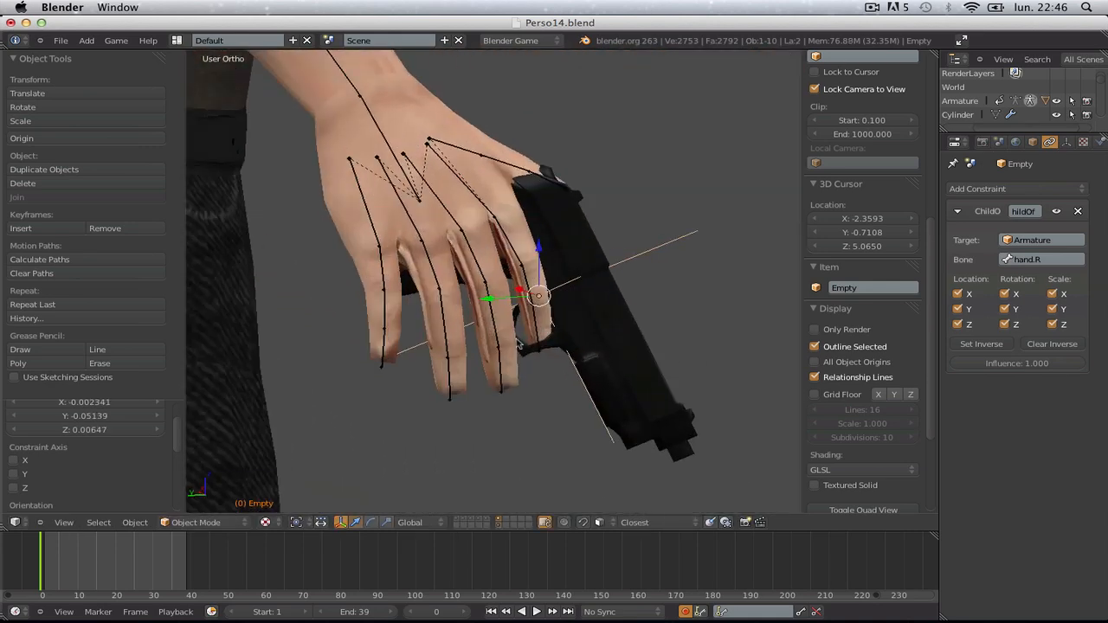
- Try curling the right hand's finger bones around the pistol grip, starting with finger_pinky.01.R
right_click(382, 250)
middle_click_drag(382, 249, 510, 250)
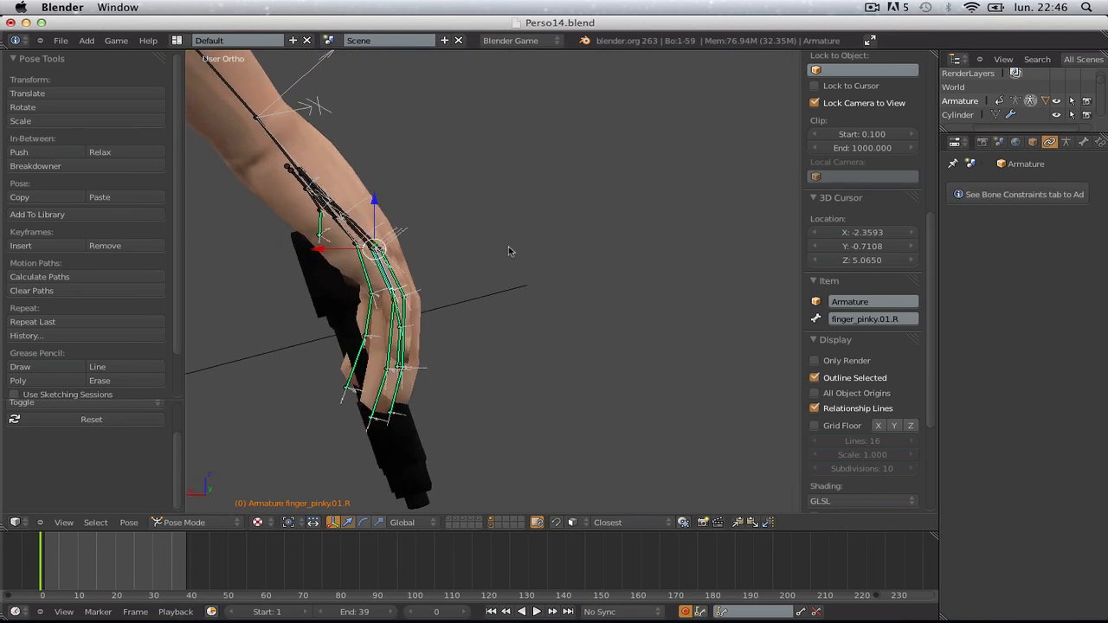
key("r")
left_click(423, 312)
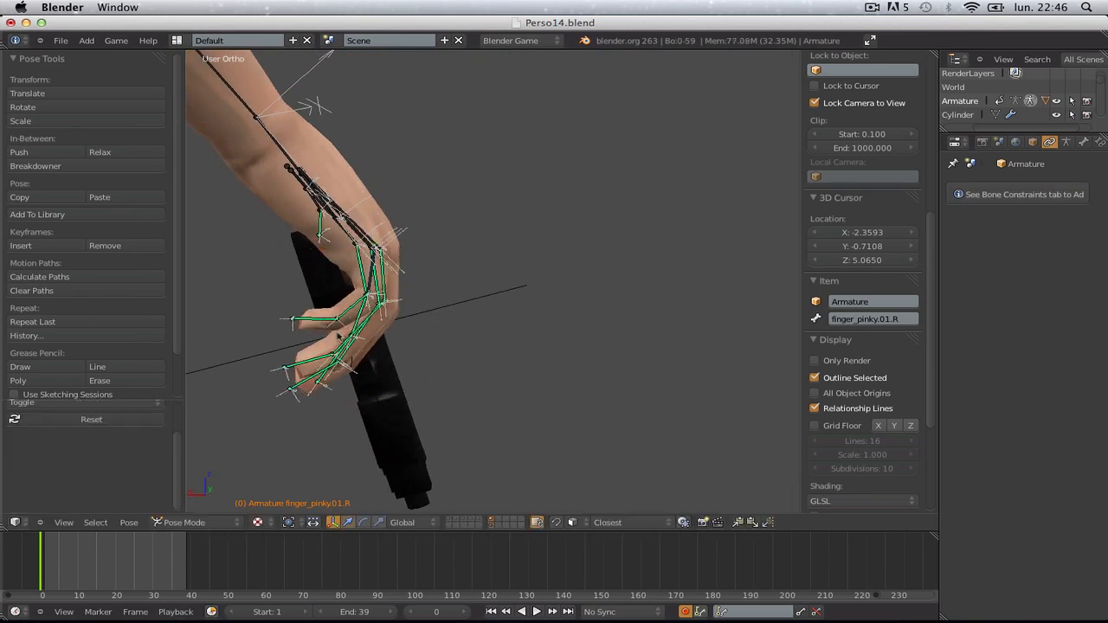
middle_click_drag(423, 313, 554, 228)
scroll(345, 356, "up", 2)
- Reselect the empty and rotate it about 1.9°, nudging the pistol against the hand
right_click(623, 257)
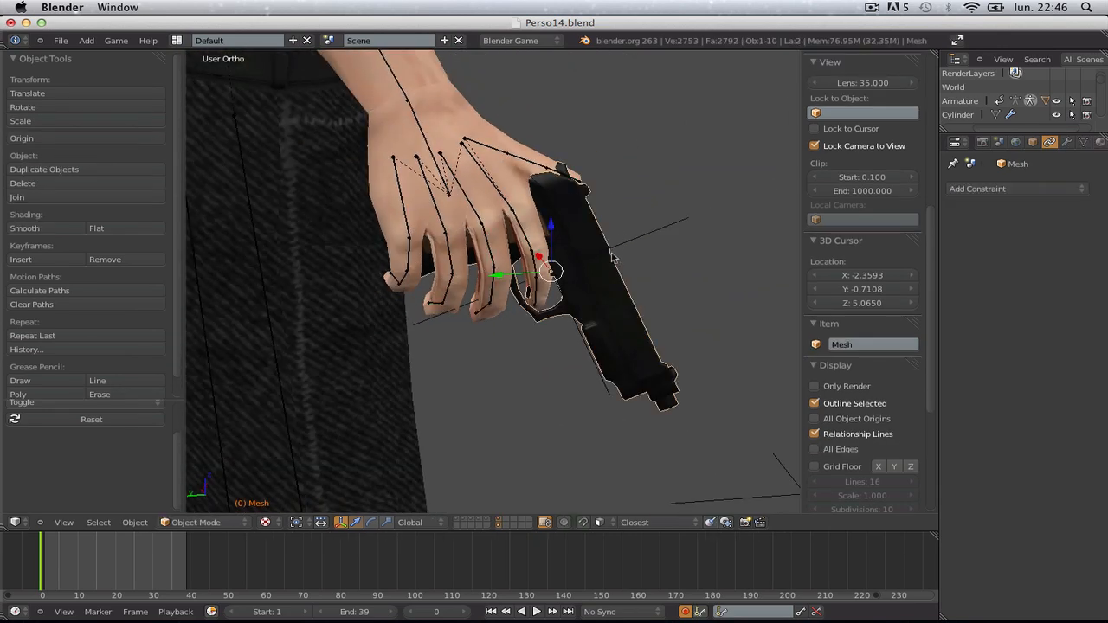
right_click(626, 249)
key("r")
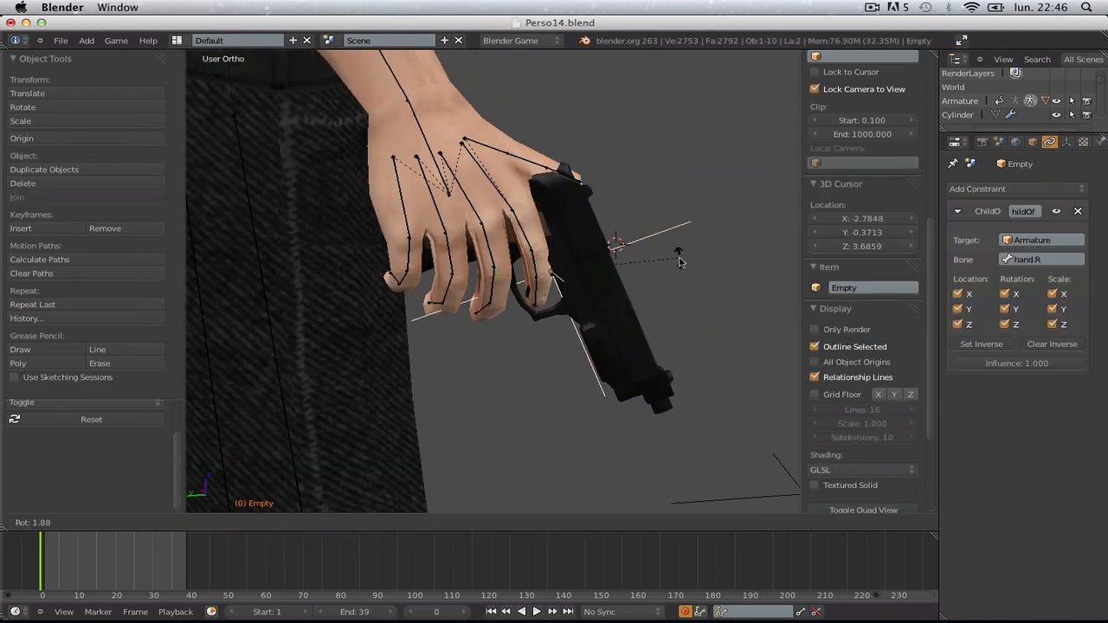
left_click(676, 268)
key("g")
left_click(673, 270)
key("a")
- Try rotating the thumb.02.R bone to lay the thumb over the back of the pistol
middle_click_drag(627, 284, 815, 241)
right_click(658, 227)
key("r")
key("r")
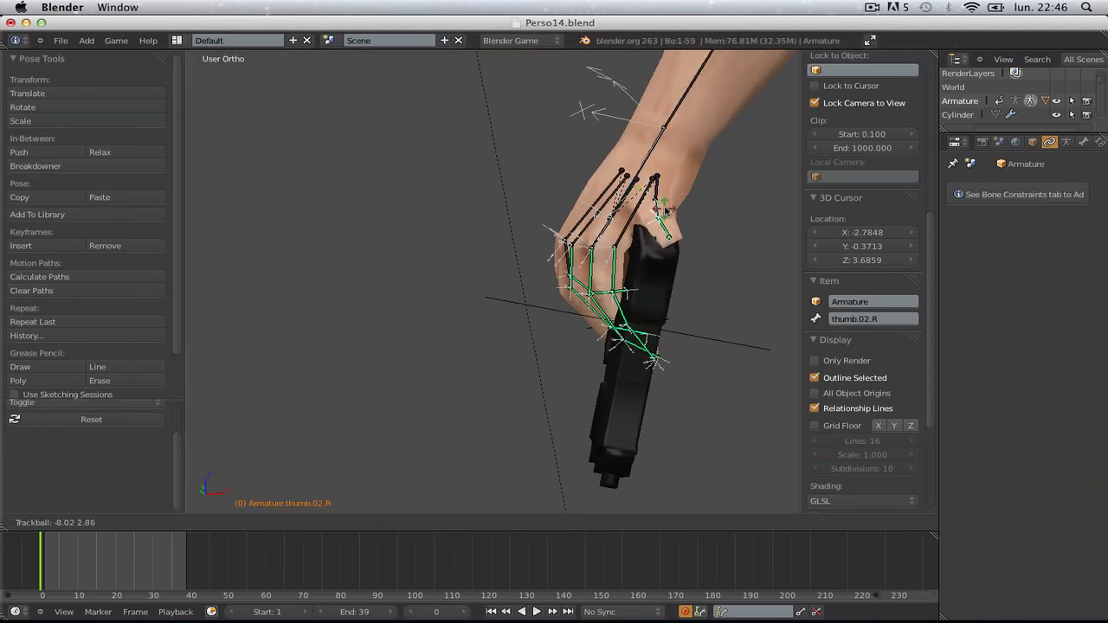
left_click(666, 200)
key("r")
left_click(733, 263)
- Try bending the right thumb towards the pistol with a trackball rotation of about 19° and -22°
middle_click_drag(733, 263, 680, 306)
scroll(680, 305, "up", 3)
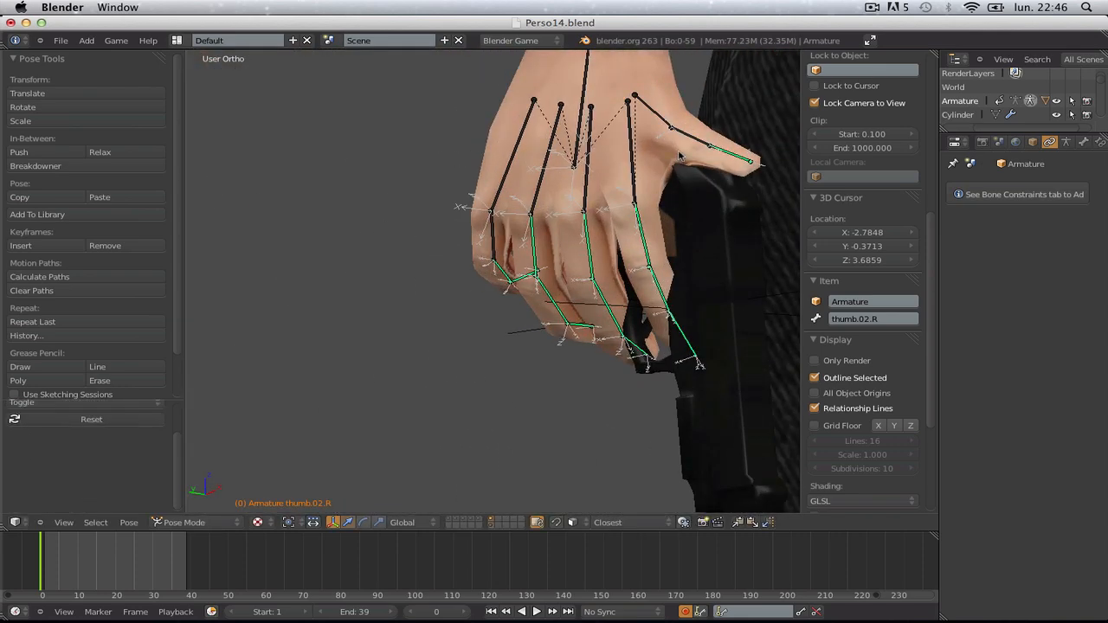
key("r")
key("r")
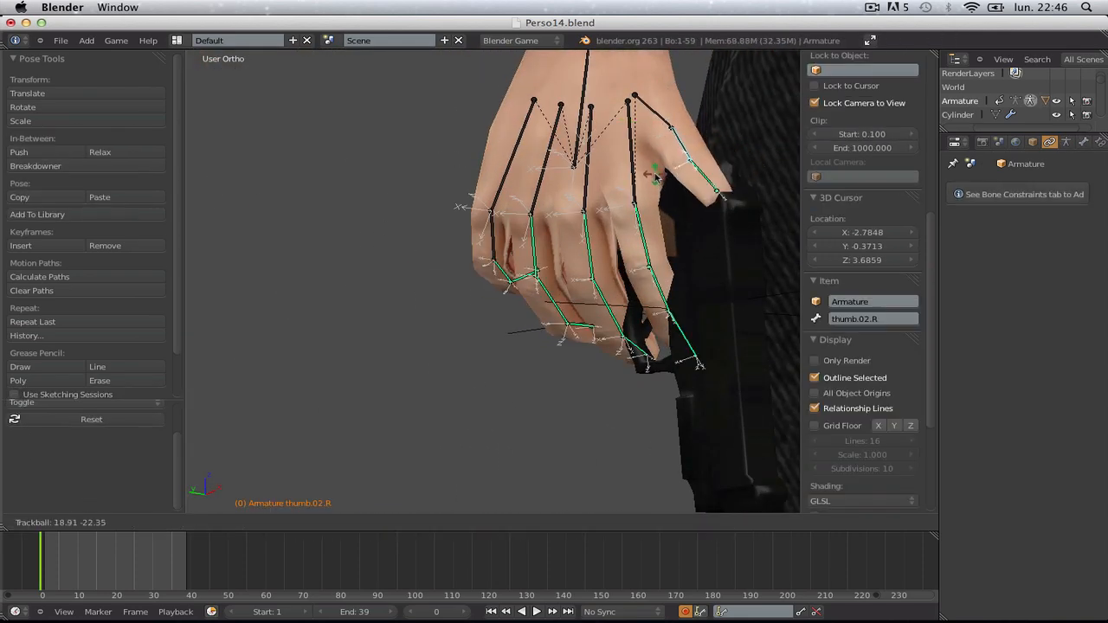
left_click(653, 177)
- Rotate palm.01.R, its neighbouring palm bone and palm.03.R on the right hand to bring the fingers closer together
key("a")
scroll(680, 182, "down", 6)
middle_click_drag(681, 185, 772, 180)
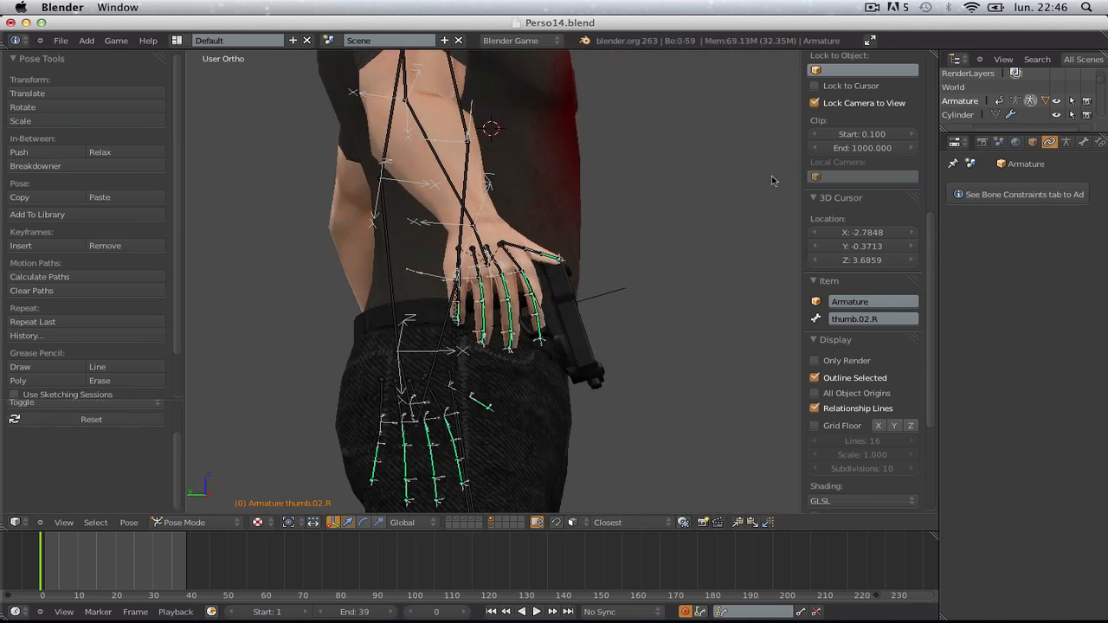
scroll(769, 182, "up", 4)
middle_click_drag(567, 288, 562, 329)
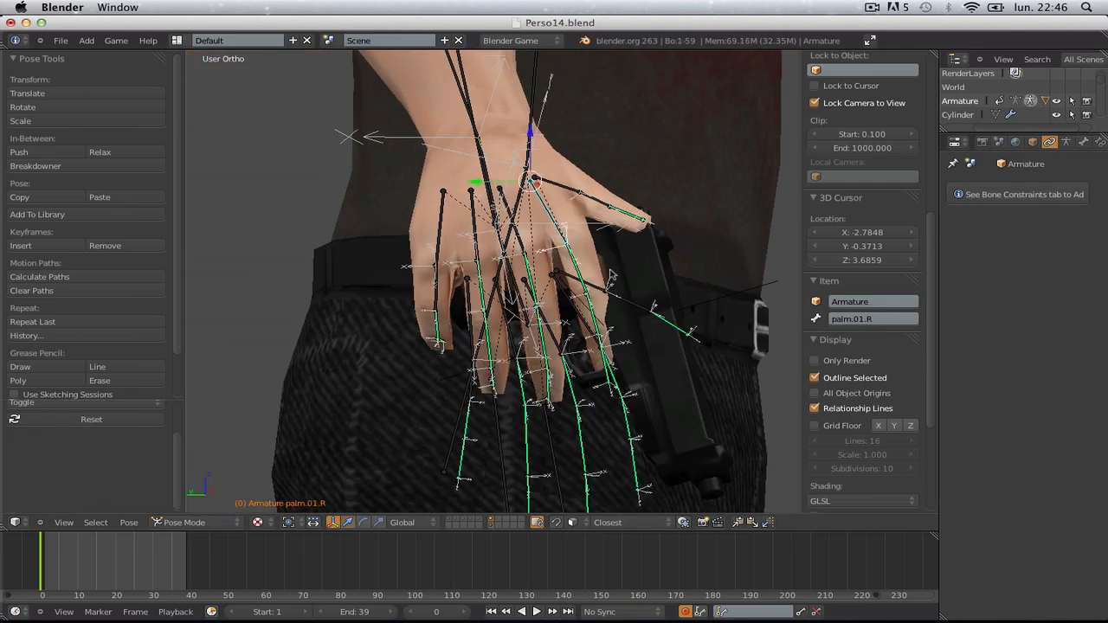
key("a")
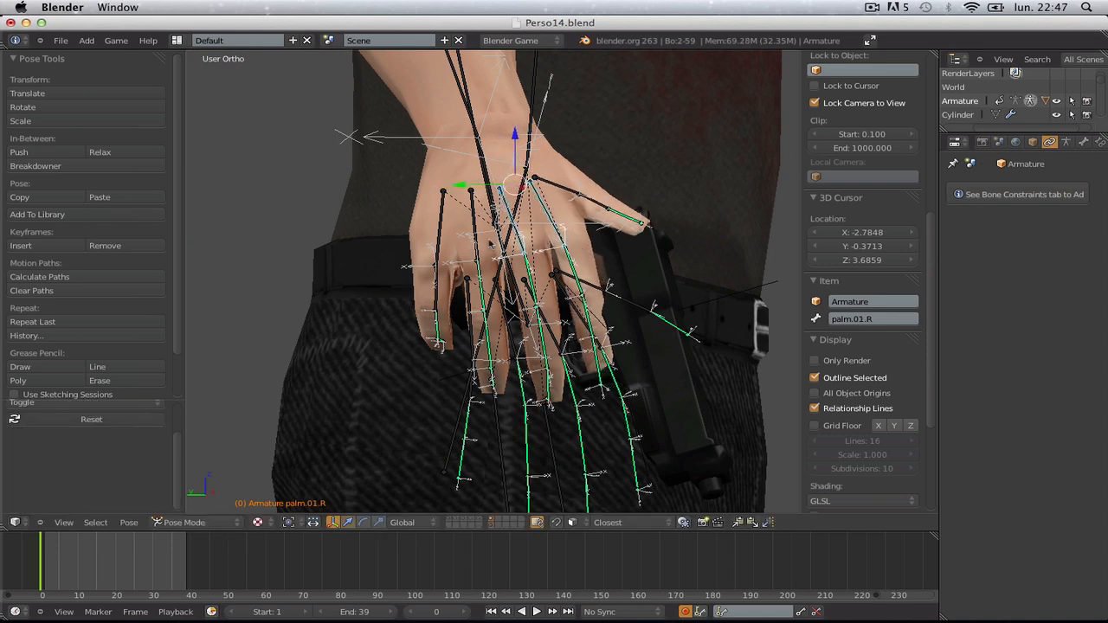
key("r")
left_click(539, 262)
key("a")
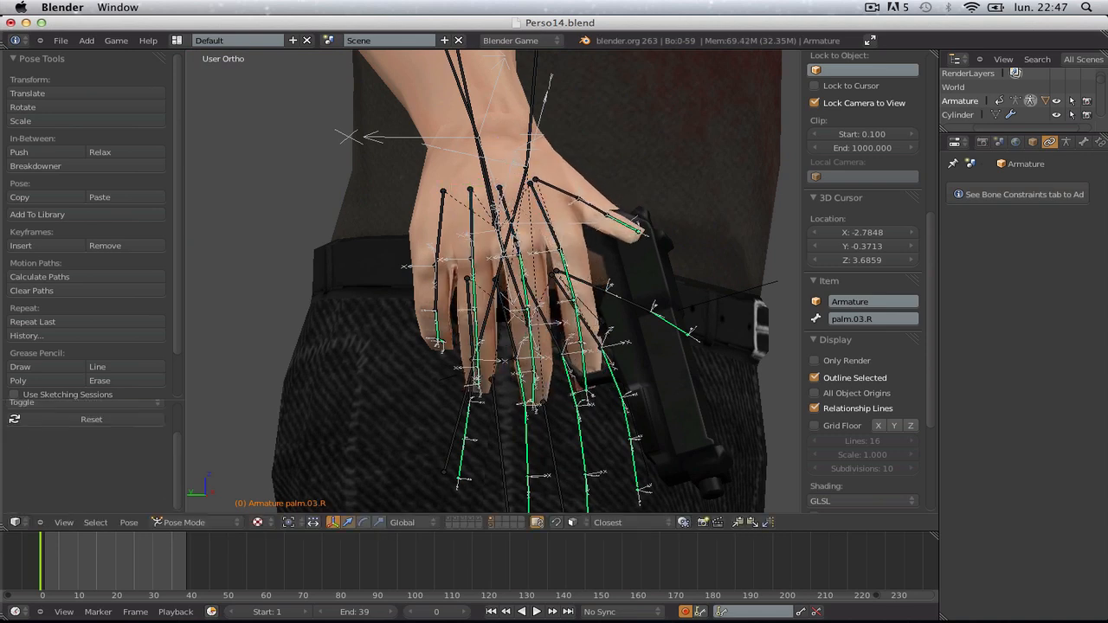
- Rotate the palm.01.R bone in small increments to bring the index finger closer to the middle finger
right_click(564, 242)
key("r")
left_click(553, 239)
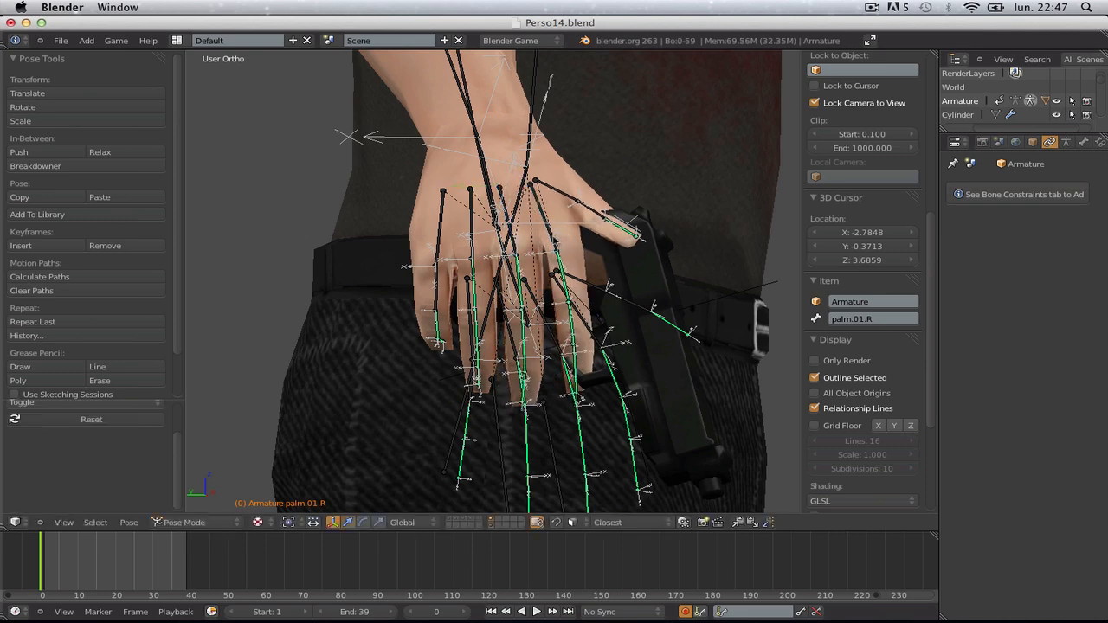
key("r")
left_click(551, 239)
key("a")
scroll(519, 281, "down", 1)
middle_click_drag(476, 318, 597, 325)
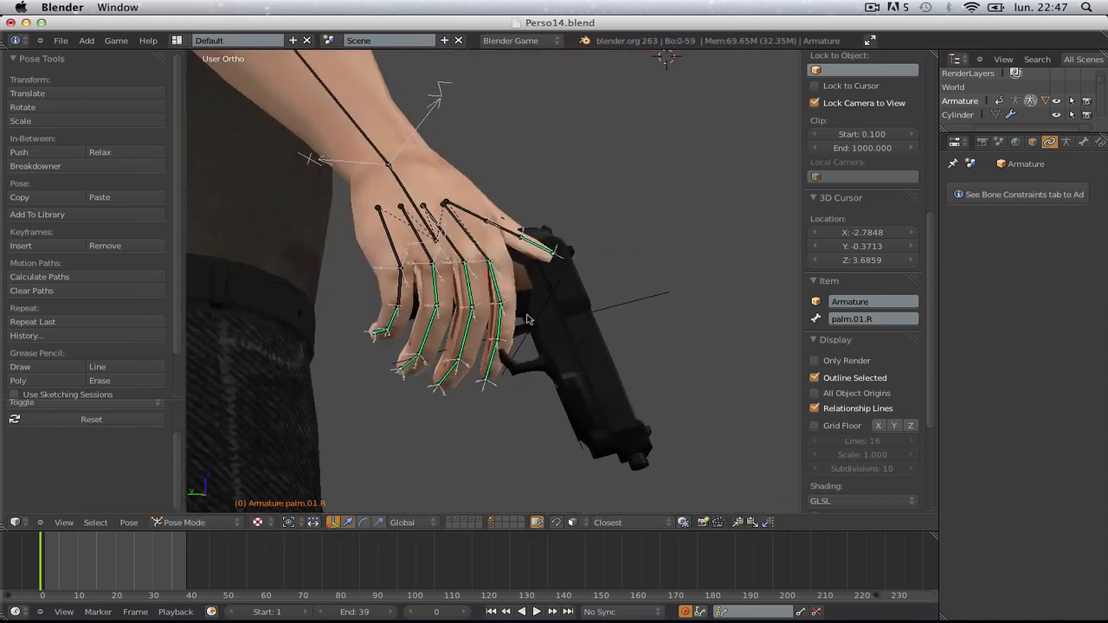
- Rotate palm.03.R and the adjacent palm bones slightly to even out the spacing between the middle, ring and little fingers
scroll(492, 334, "up", 2)
middle_click_drag(472, 328, 321, 318)
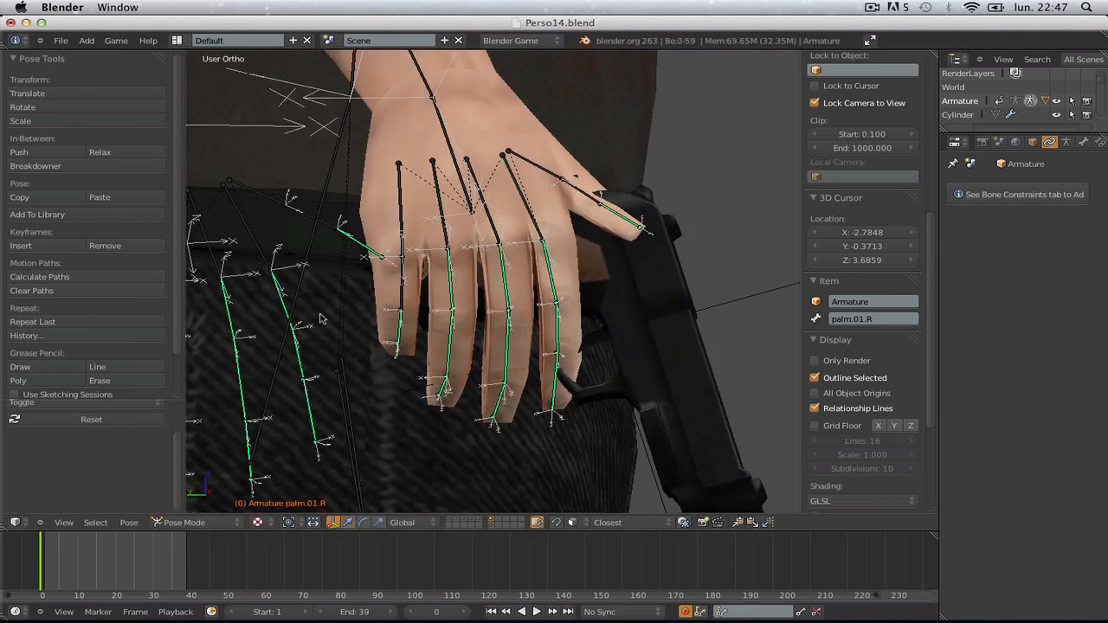
key("r")
left_click(439, 257)
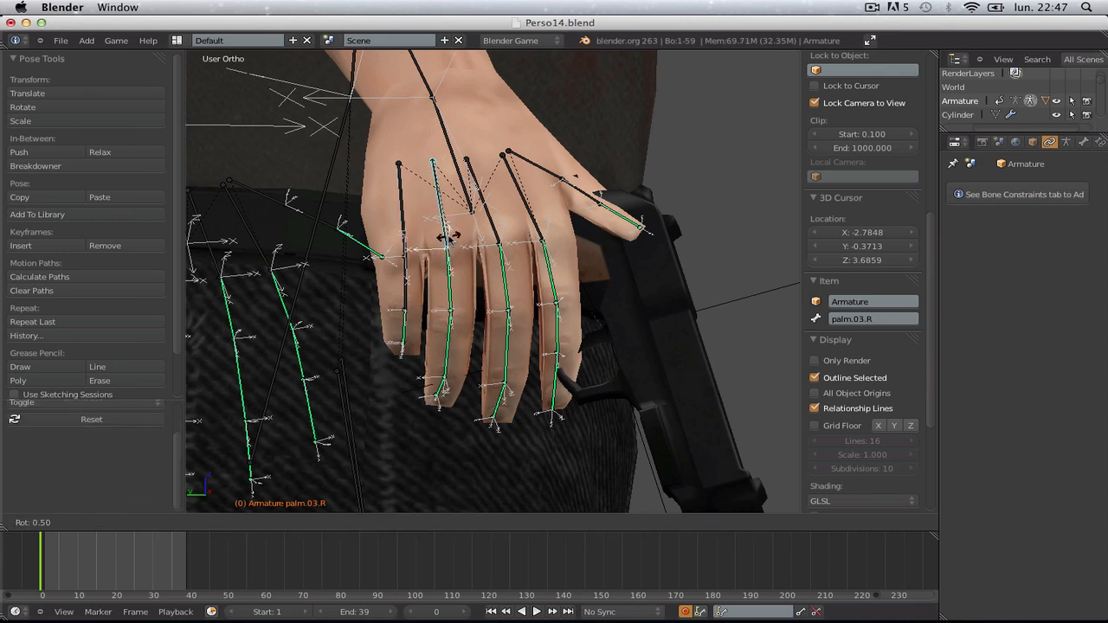
key("ctrl+Tab")
right_click(498, 234)
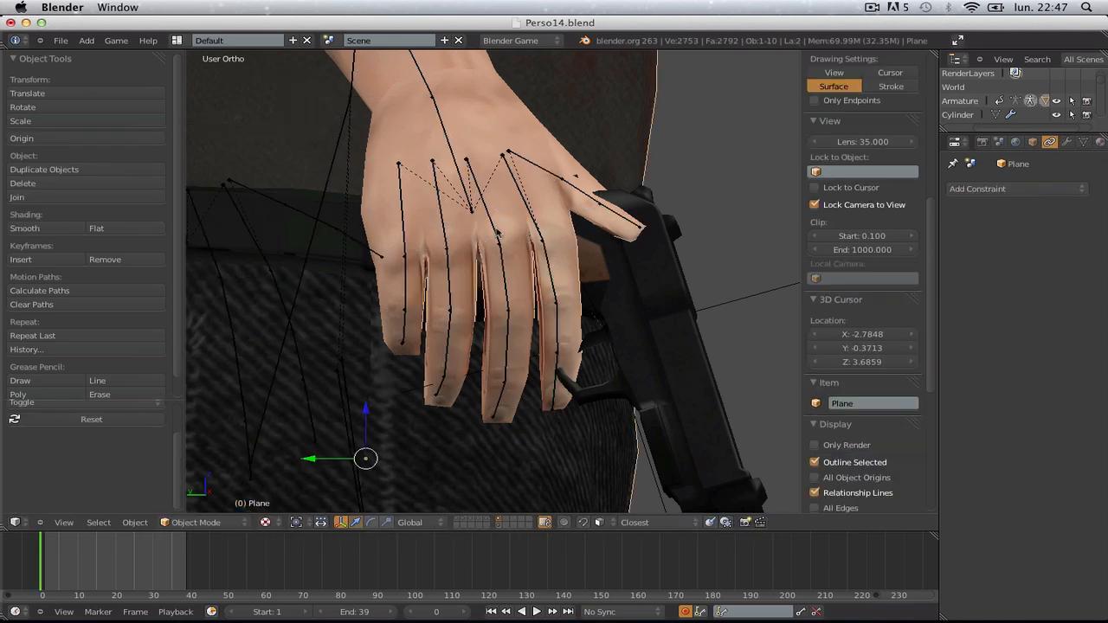
left_click(519, 280)
right_click(411, 222)
key("r")
left_click(444, 238)
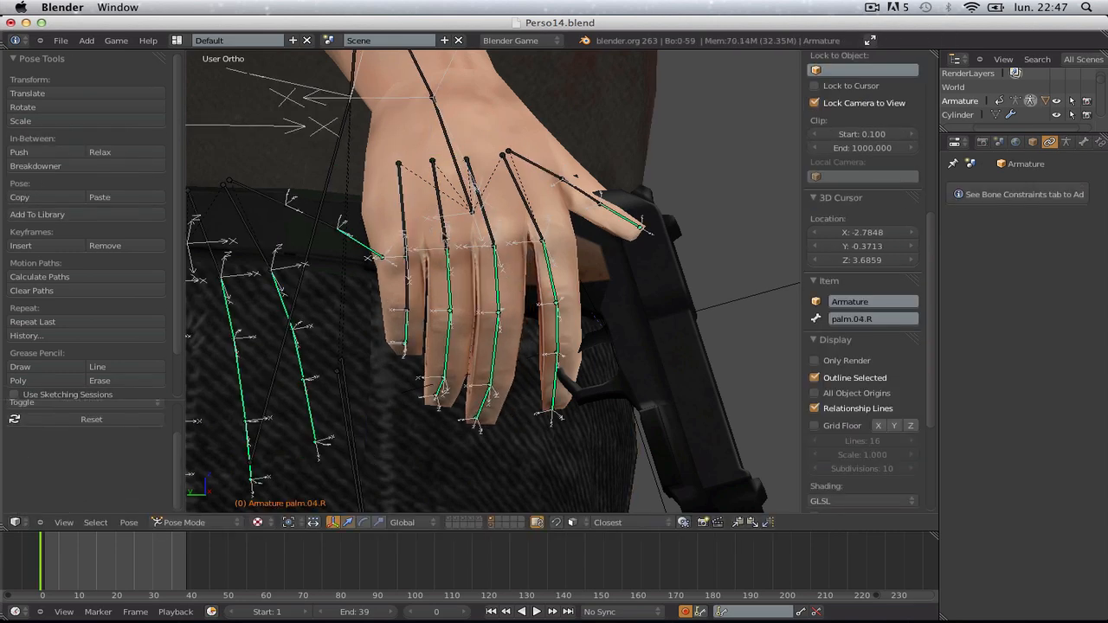
- Rotate the palm.01.R bone again to adjust the index finger's spread towards the pistol
middle_click_drag(578, 415, 555, 419)
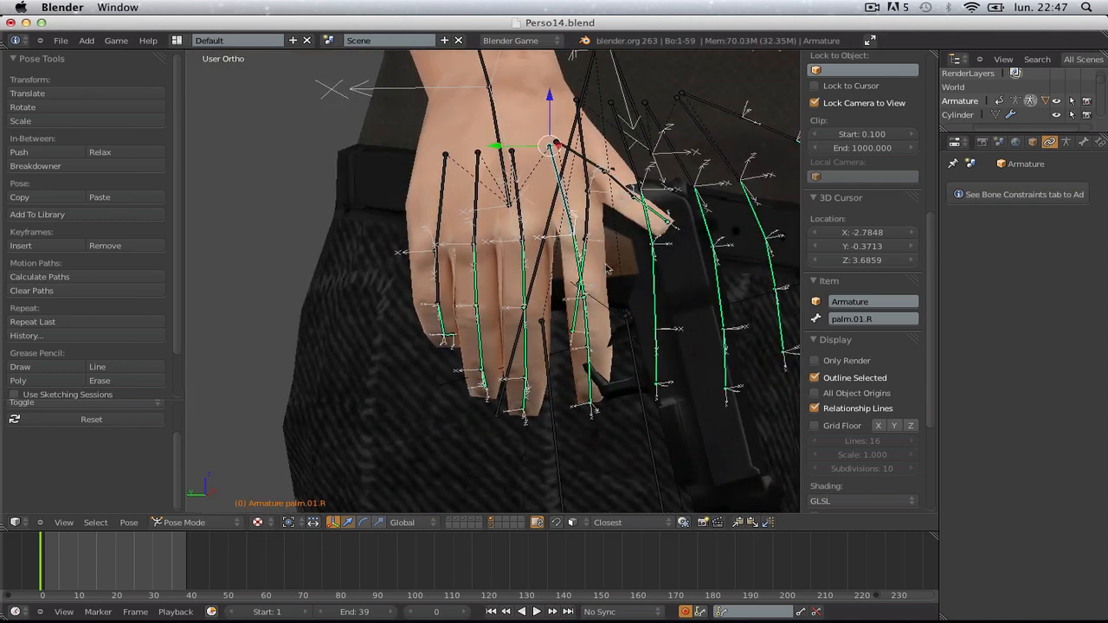
key("r")
left_click(617, 260)
key("a")
- Rotate finger_index.01.R about -2.4° and finger_index.02.R about -8° to bend the index finger towards the trigger
middle_click_drag(618, 263, 520, 328)
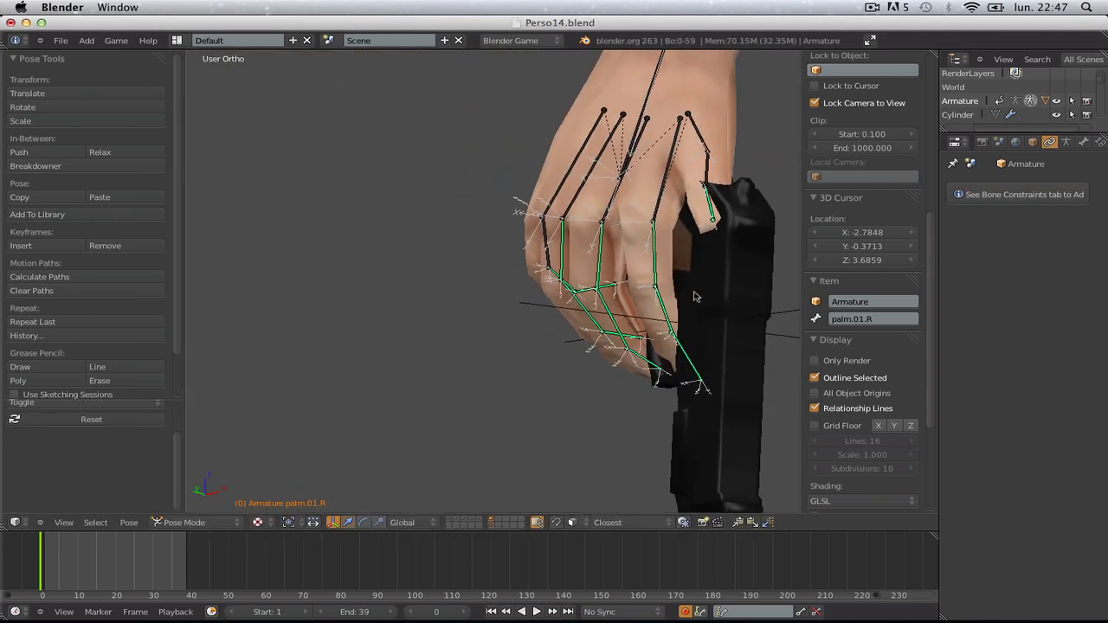
key("r")
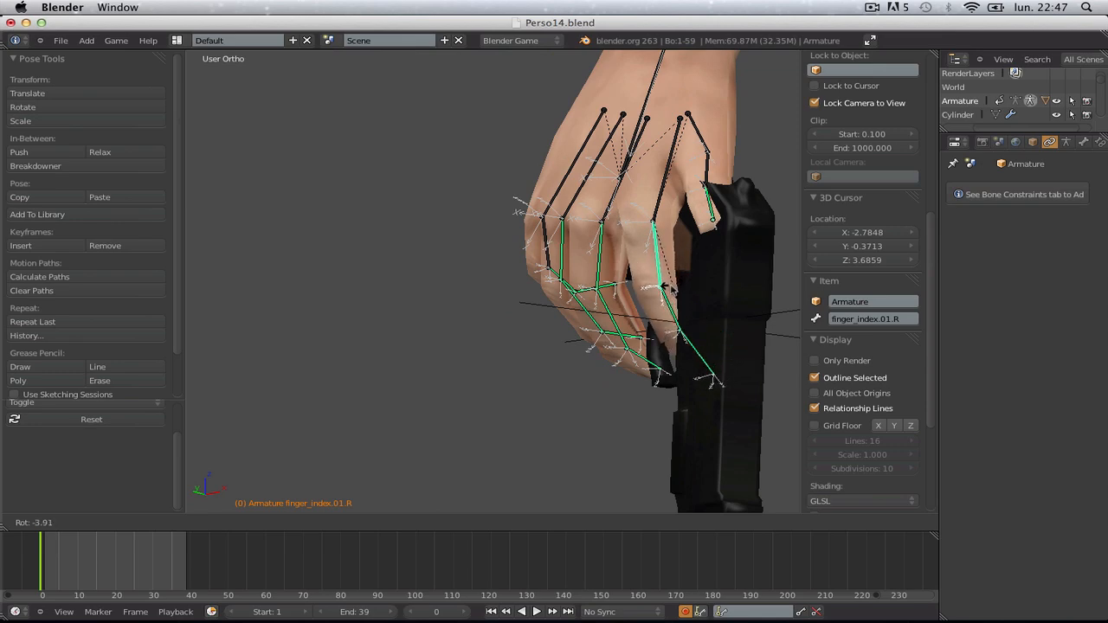
left_click(667, 286)
middle_click_drag(667, 287, 607, 356)
key("r")
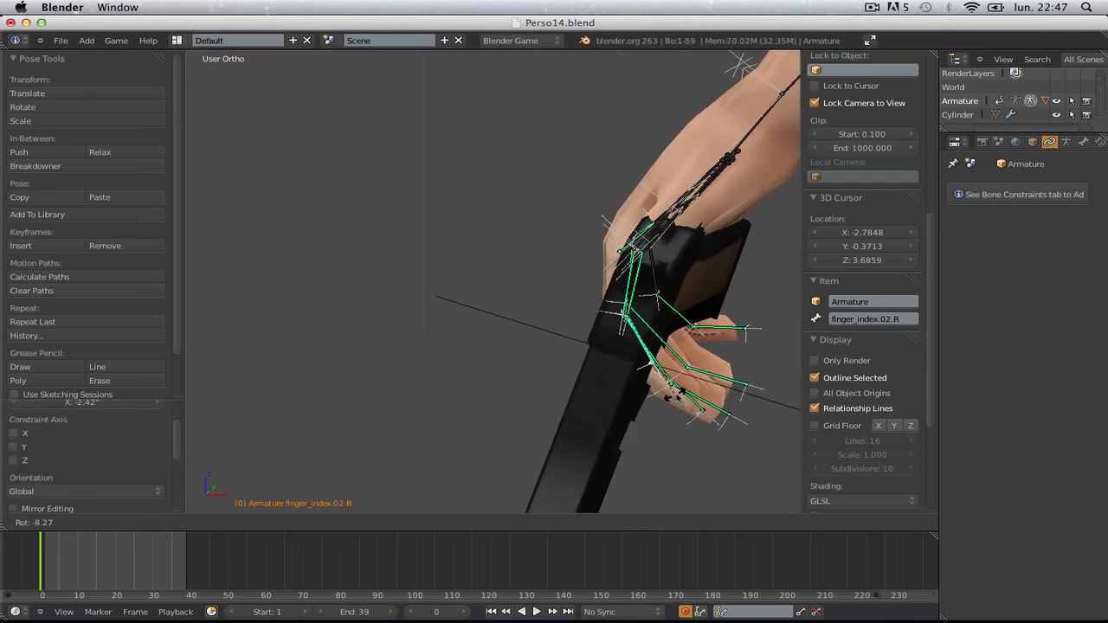
left_click(681, 386)
- Rotate finger_index.03.R about -42° to curl the index fingertip, and open the bone constraint settings
key("a")
right_click(682, 387)
key("r")
left_click(701, 368)
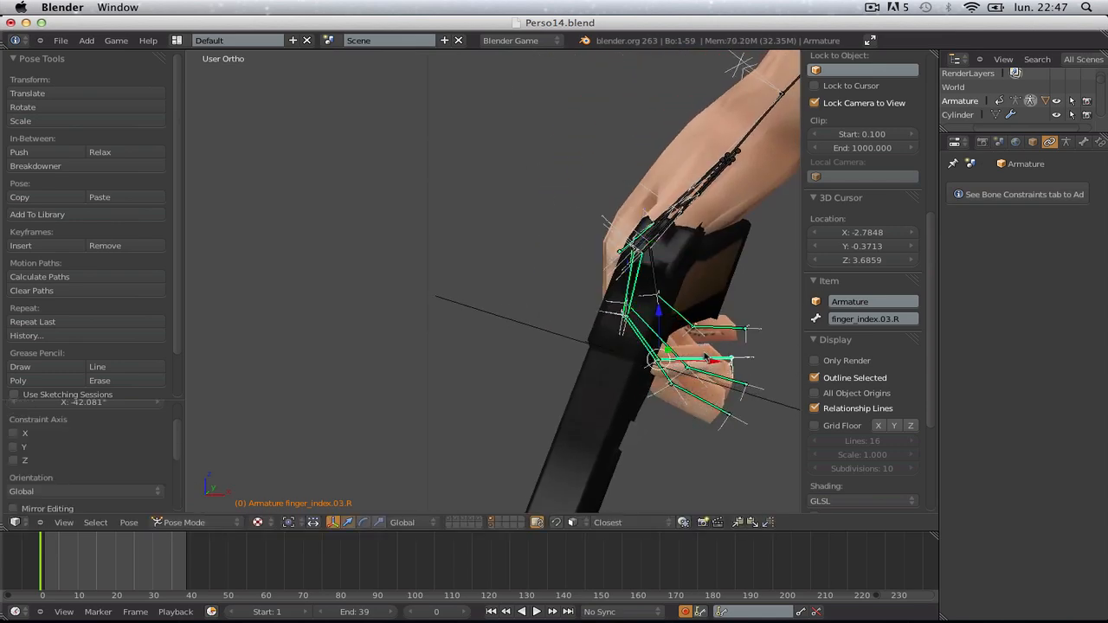
key("a")
middle_click_drag(701, 368, 571, 354)
scroll(808, 367, "up", 1)
scroll(784, 365, "up", 3)
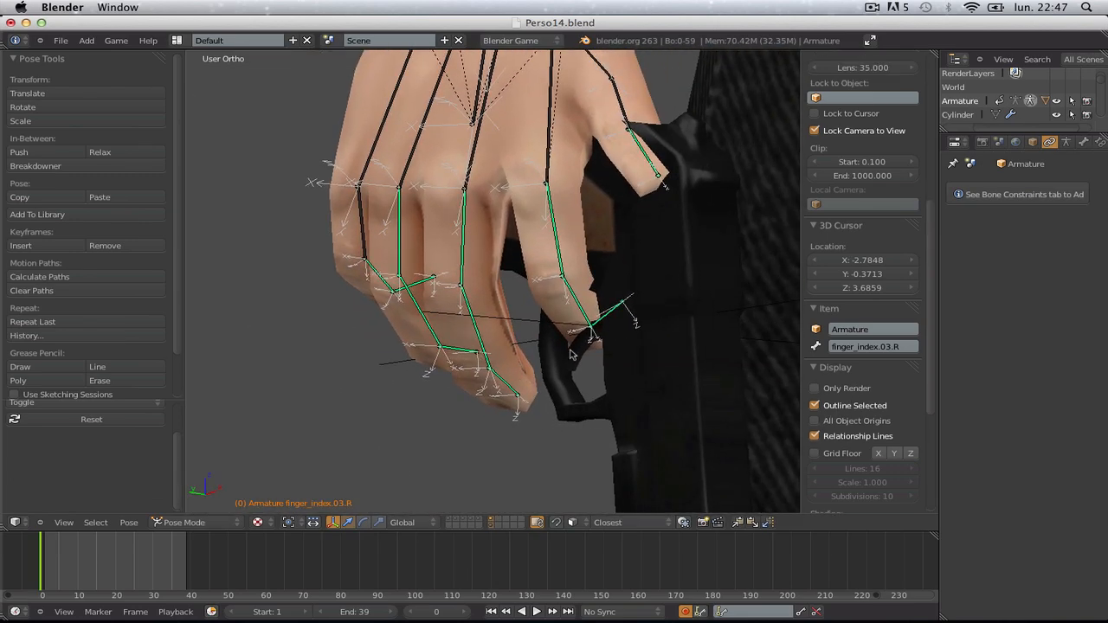
left_click(1099, 143)
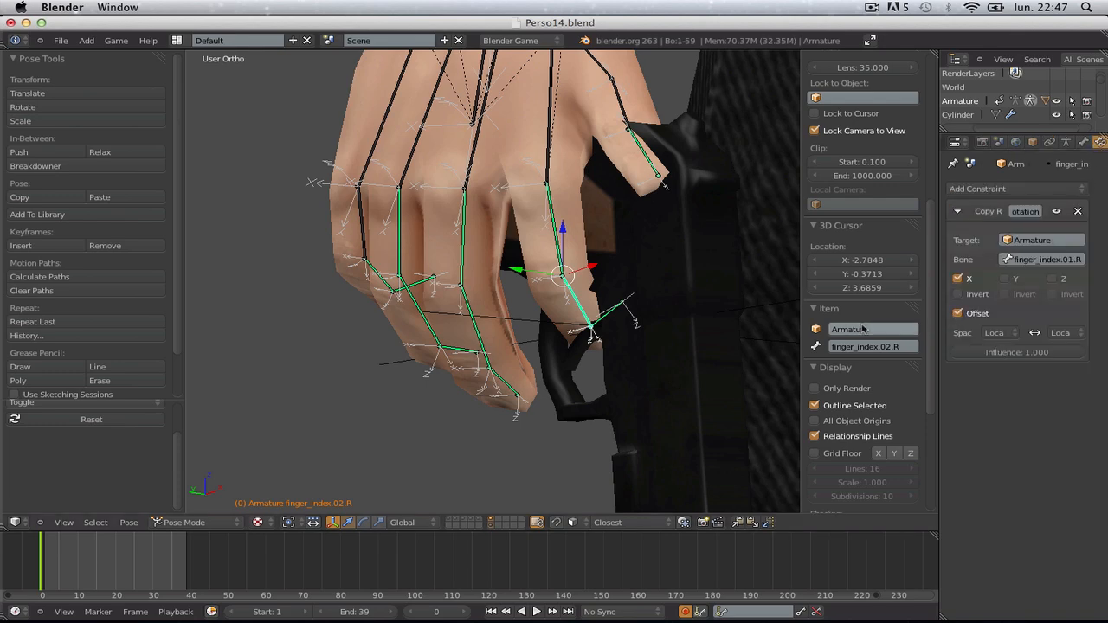
- Select the empty and move it slightly to bring the pistol's trigger closer to the index finger
scroll(537, 289, "down", 2)
middle_click_drag(466, 338, 529, 347)
right_click(671, 268)
key("g")
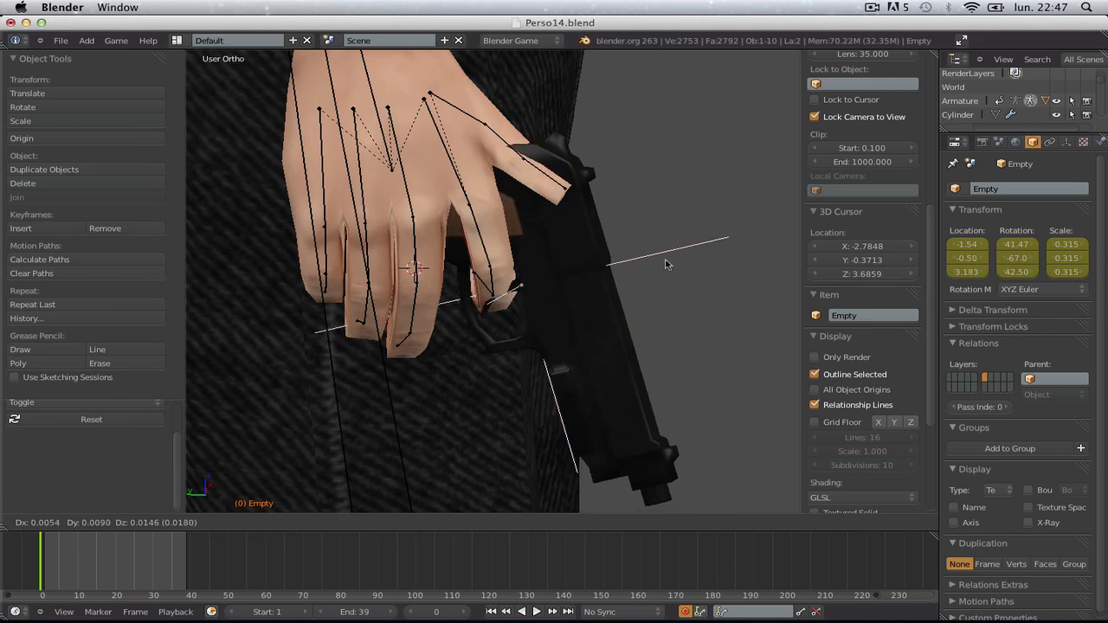
left_click(658, 264)
- Trackball-rotate finger_index.03.R, and finger_index.02.R by about -18° and -7°, to place the index finger at the trigger
right_click(480, 278)
key("r")
key("r")
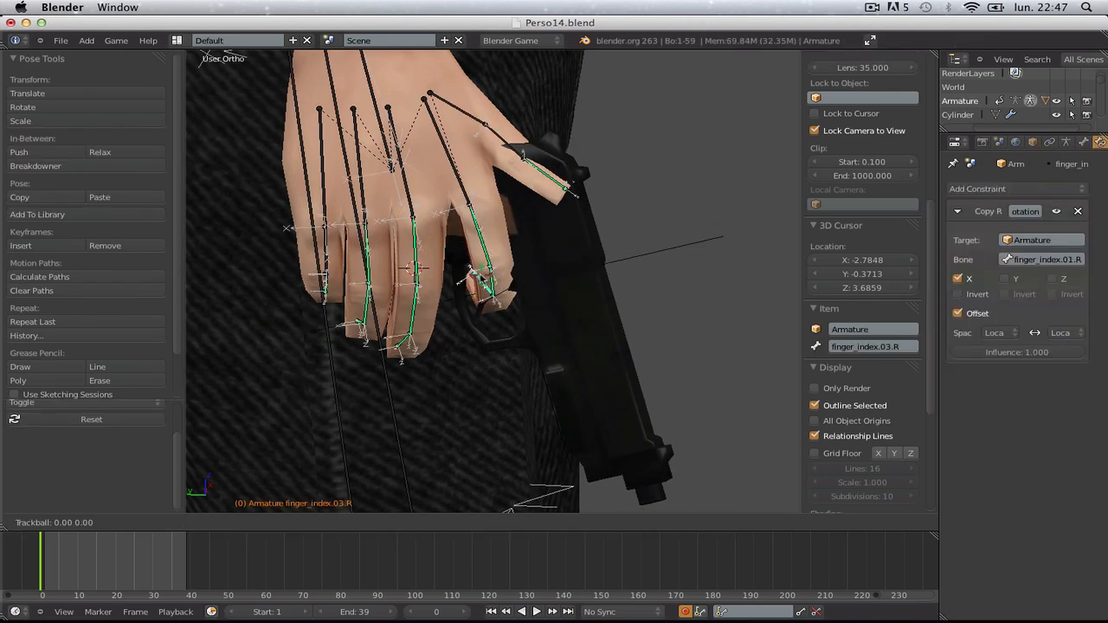
left_click(472, 260)
right_click(500, 283)
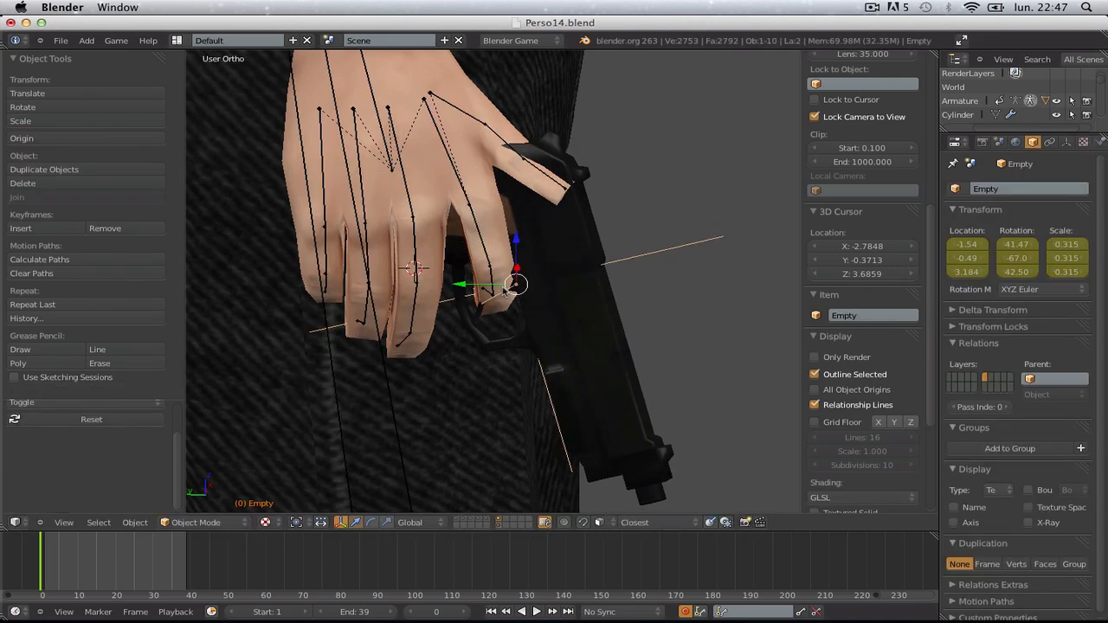
right_click(495, 283)
key("r")
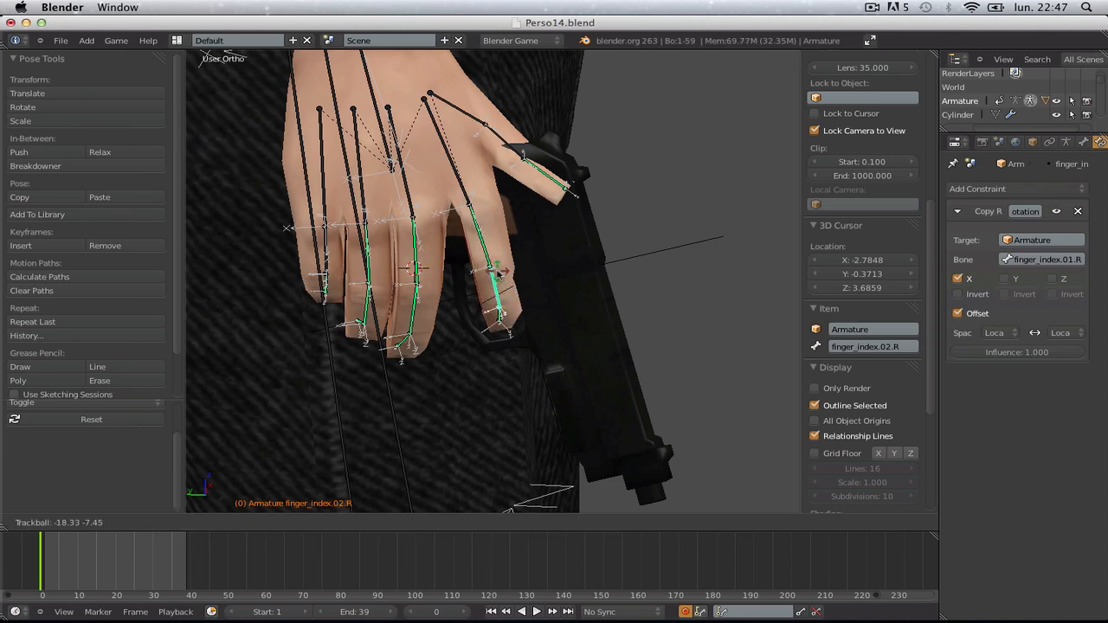
left_click(496, 273)
- Rotate the finger_ring.02.R bone to adjust the ring finger's curl around the pistol grip
middle_click_drag(495, 272, 530, 373)
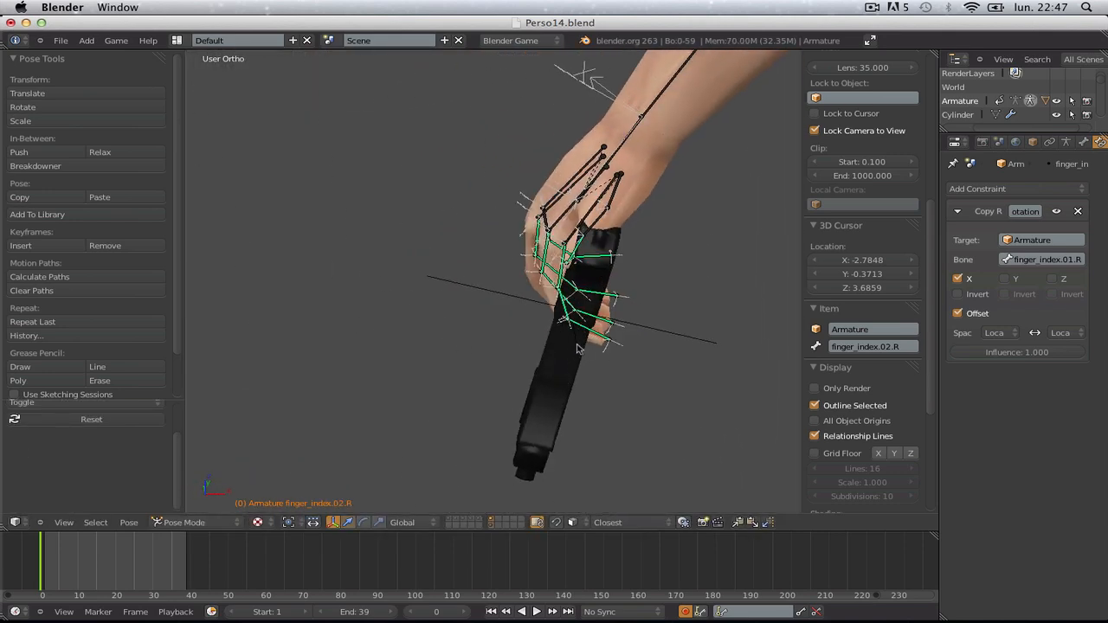
scroll(579, 349, "up", 2)
scroll(579, 349, "down", 2)
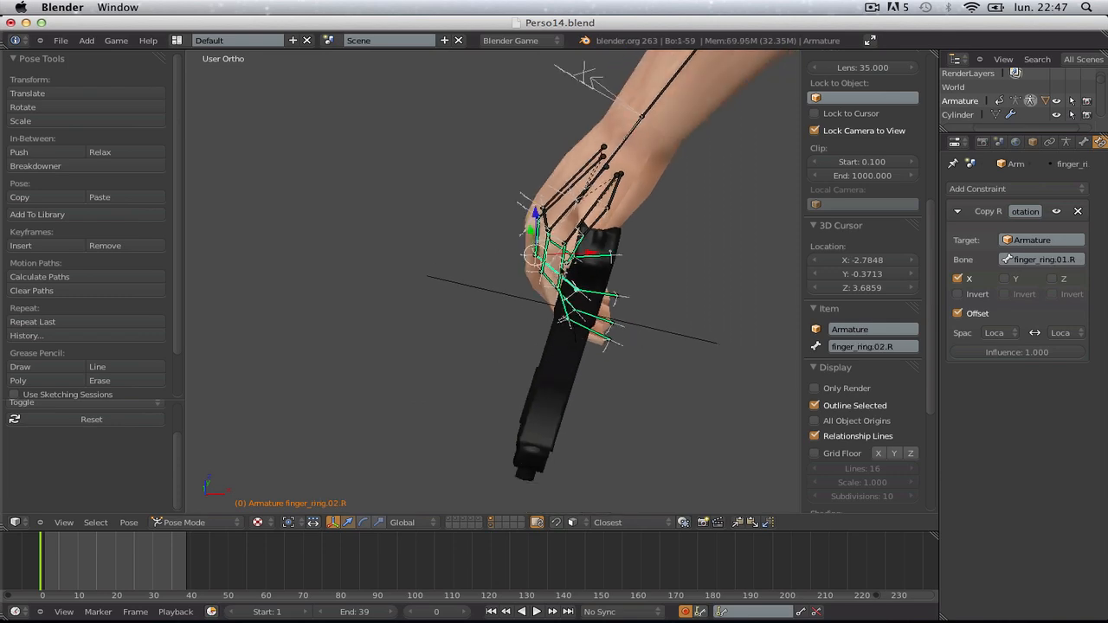
right_click(562, 267)
key("r")
left_click(652, 340)
middle_click_drag(650, 340, 580, 315)
- Reselect the empty and move it about 0.03 units, mostly downwards, to fit the pistol to the hand
right_click(579, 313)
right_click(466, 275)
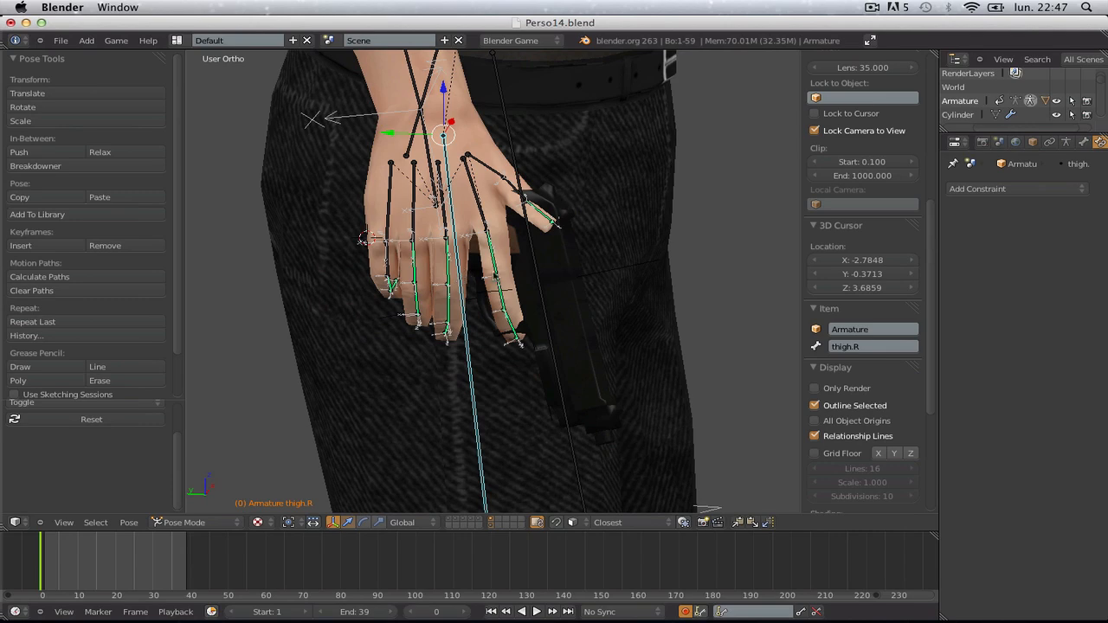
right_click(606, 286)
key("g")
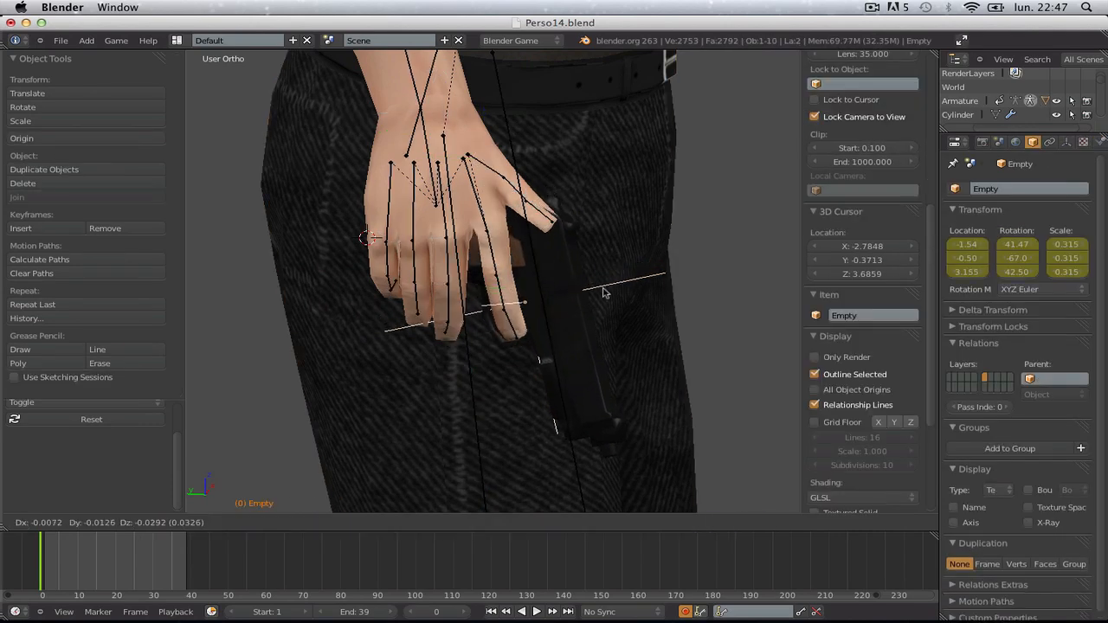
left_click(604, 292)
- Trackball-rotate finger_middle.03.R to adjust the tip of the middle finger below the pistol grip
middle_click_drag(643, 329, 511, 329)
scroll(242, 293, "up", 4)
right_click(410, 467)
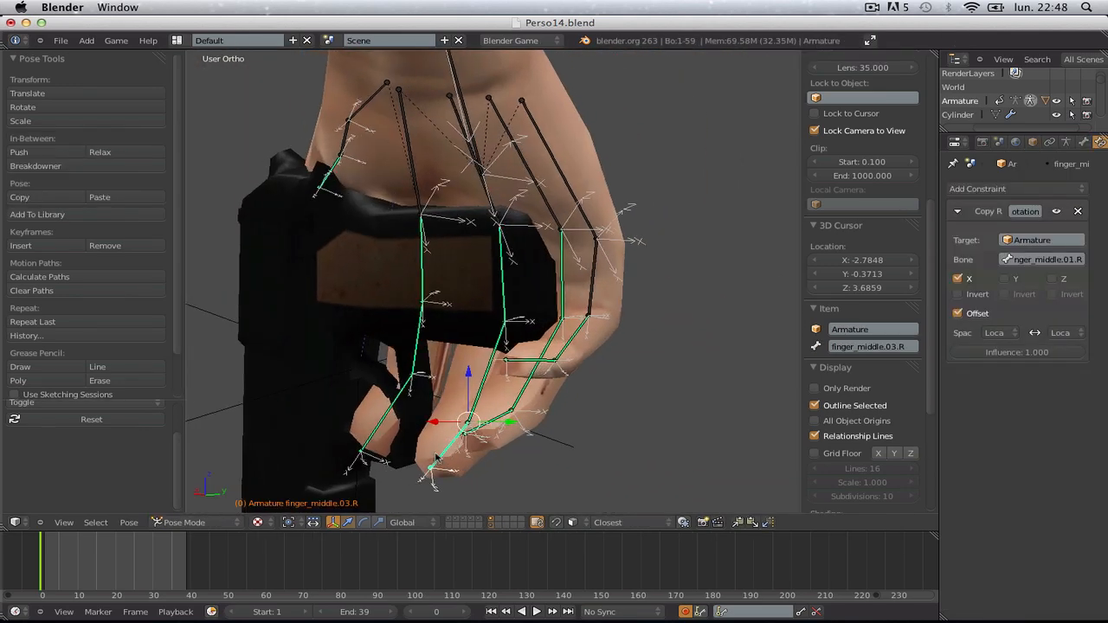
middle_click_drag(410, 468, 464, 441)
key("r")
key("r")
left_click(537, 359)
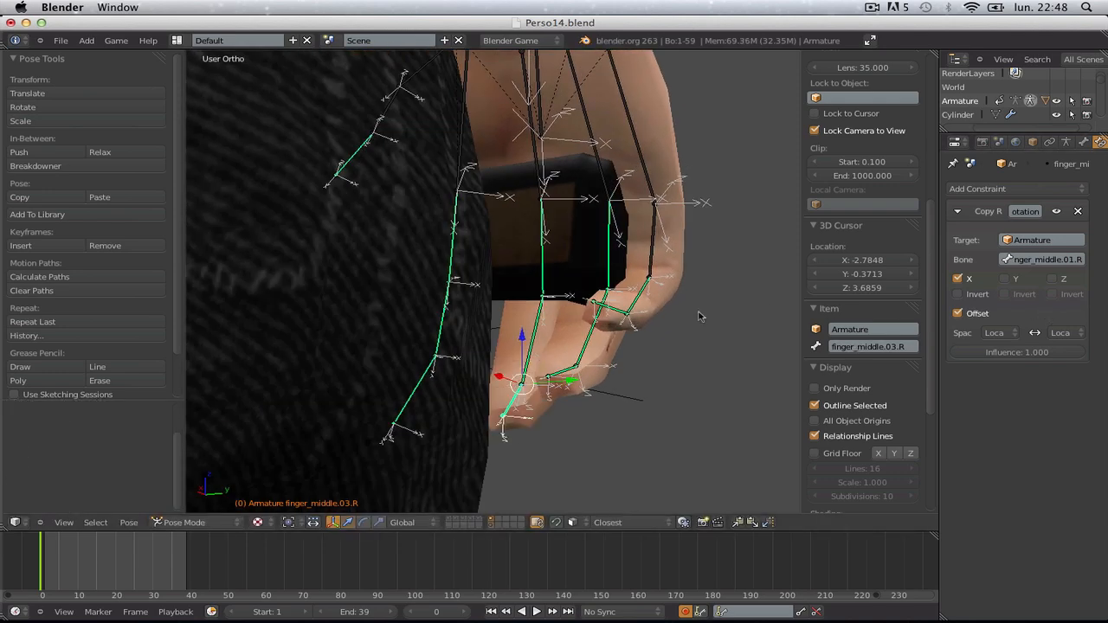
- Trackball-rotate finger_middle.02.R by about -26° and 2° to curl the middle finger towards the grip
key("r")
key("r")
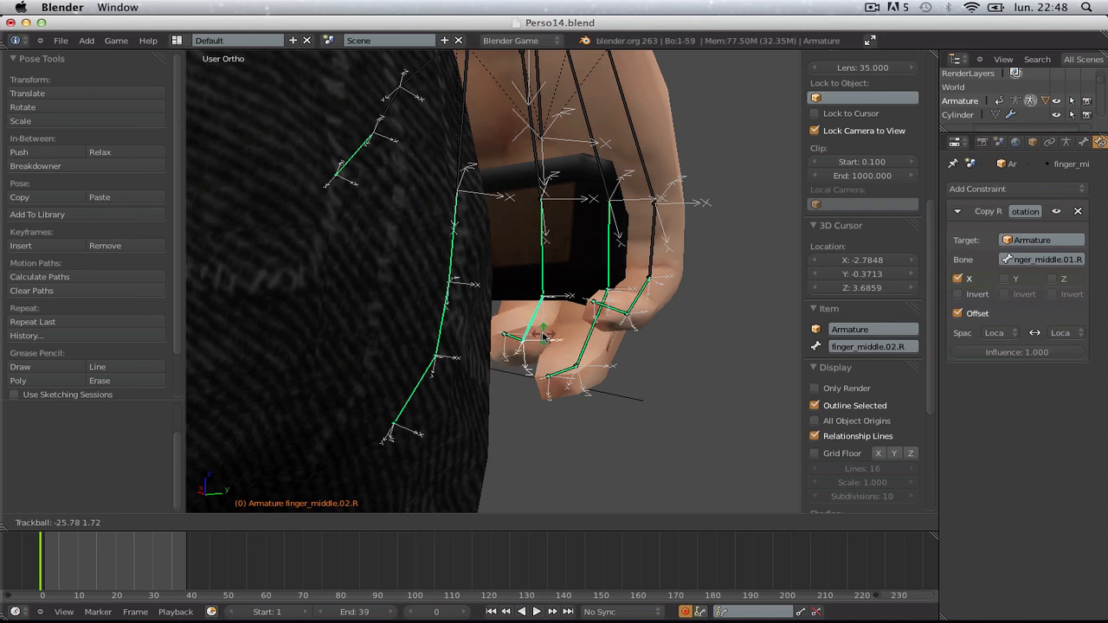
left_click(542, 330)
- Refine finger_middle.03.R with successive plain and trackball rotations to fold the middle fingertip against the grip
middle_click_drag(543, 330, 512, 349)
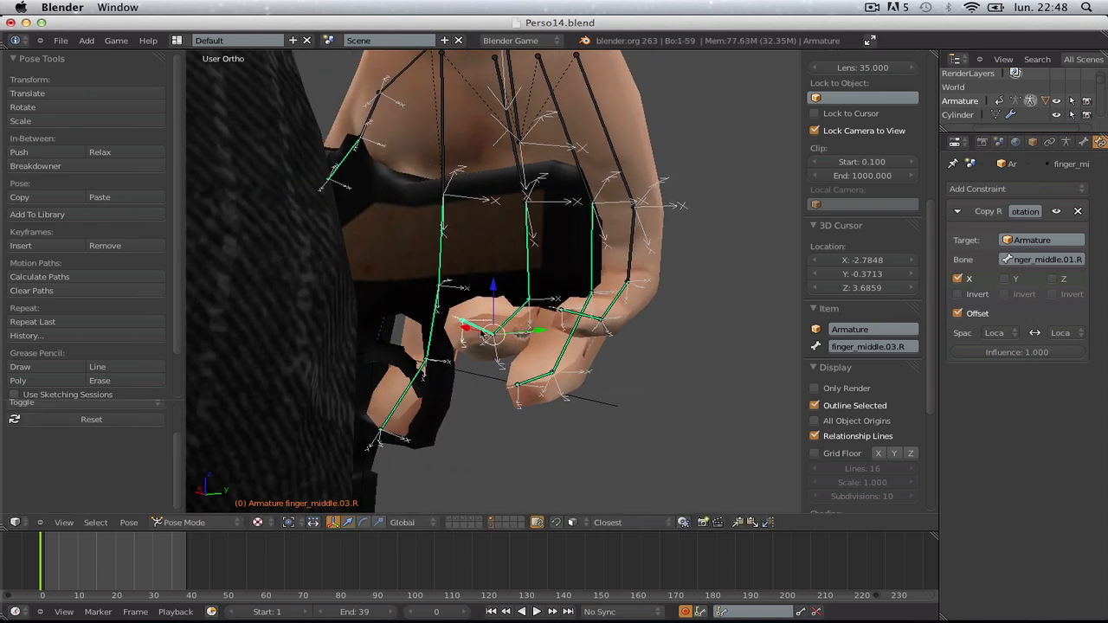
key("r")
key("r")
left_click(555, 353)
key("r")
left_click(530, 367)
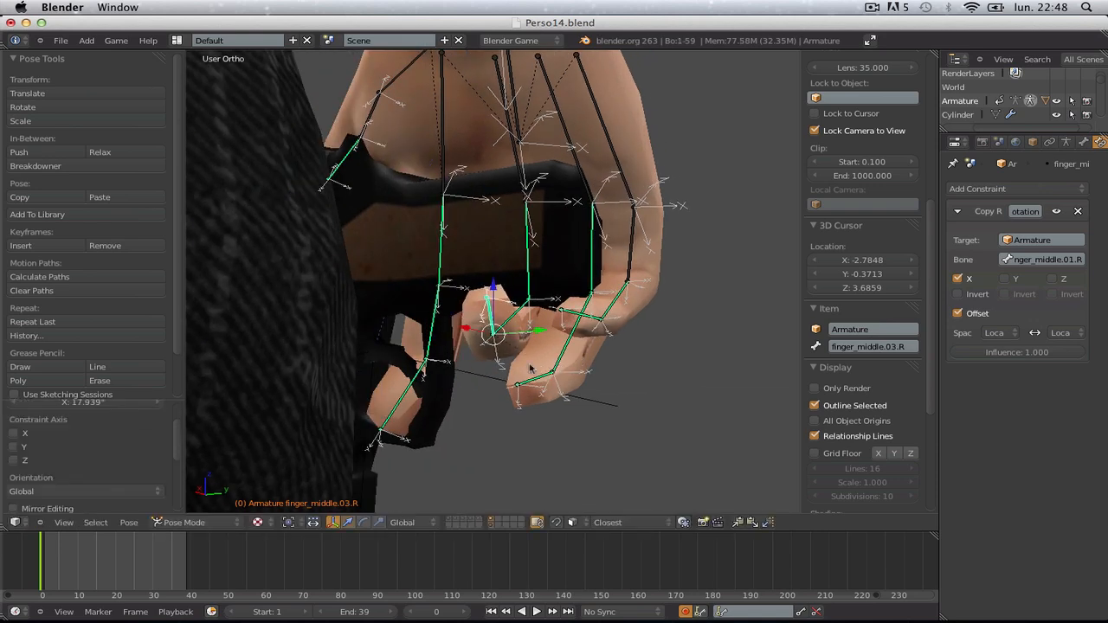
key("r")
key("r")
left_click(490, 353)
key("r")
key("r")
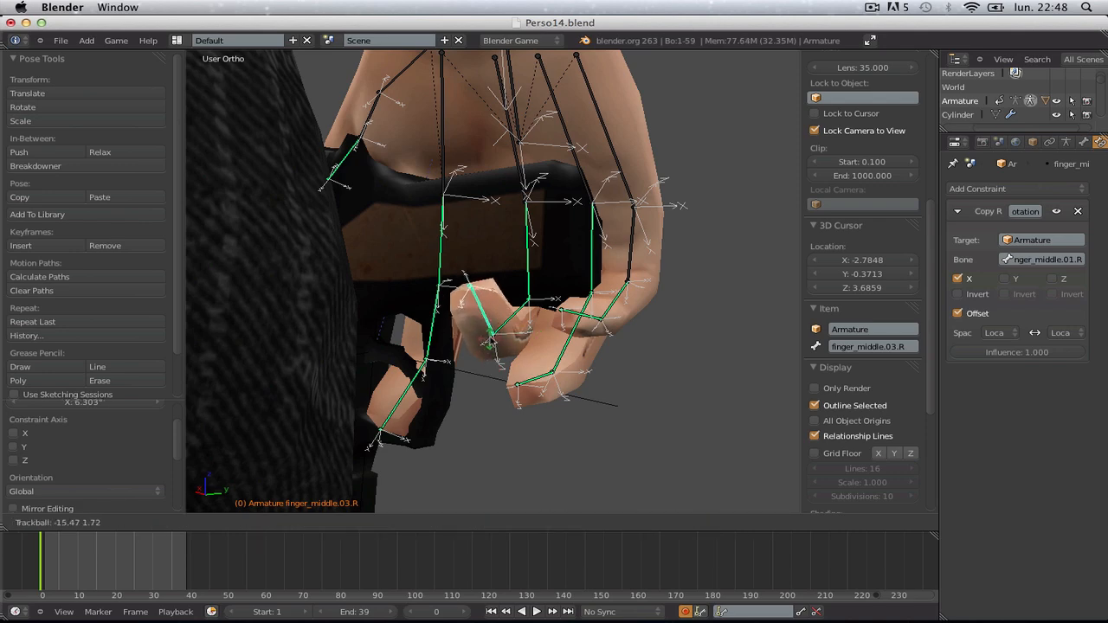
left_click(567, 348)
- Trackball-rotate finger_ring.02.R by about -22° to curl the ring finger around the grip
middle_click_drag(567, 347, 574, 378)
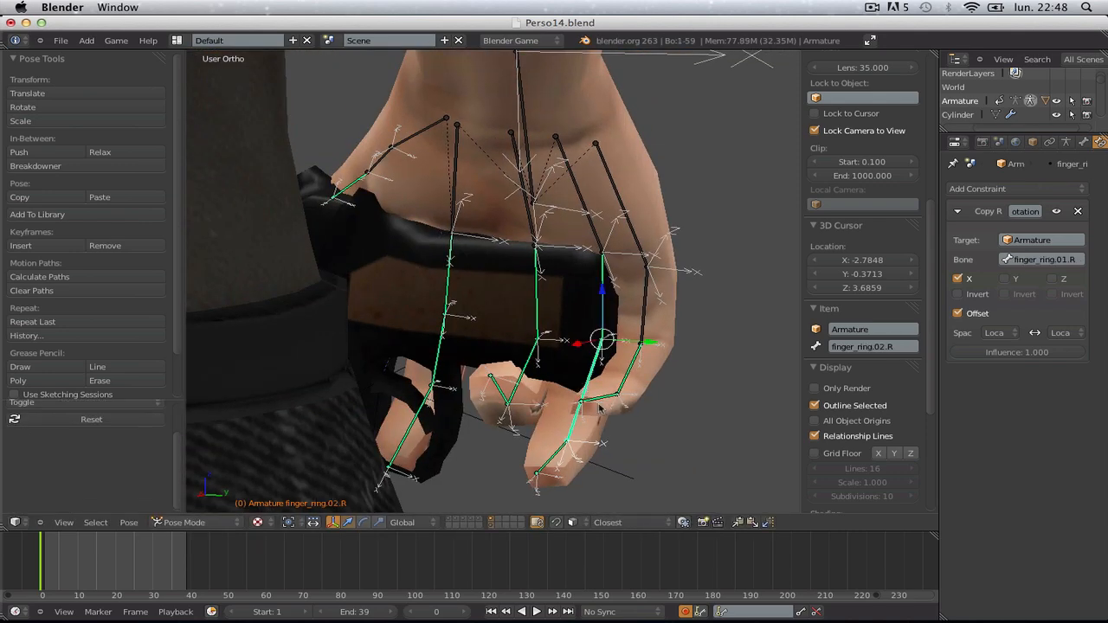
key("r")
key("r")
left_click(600, 375)
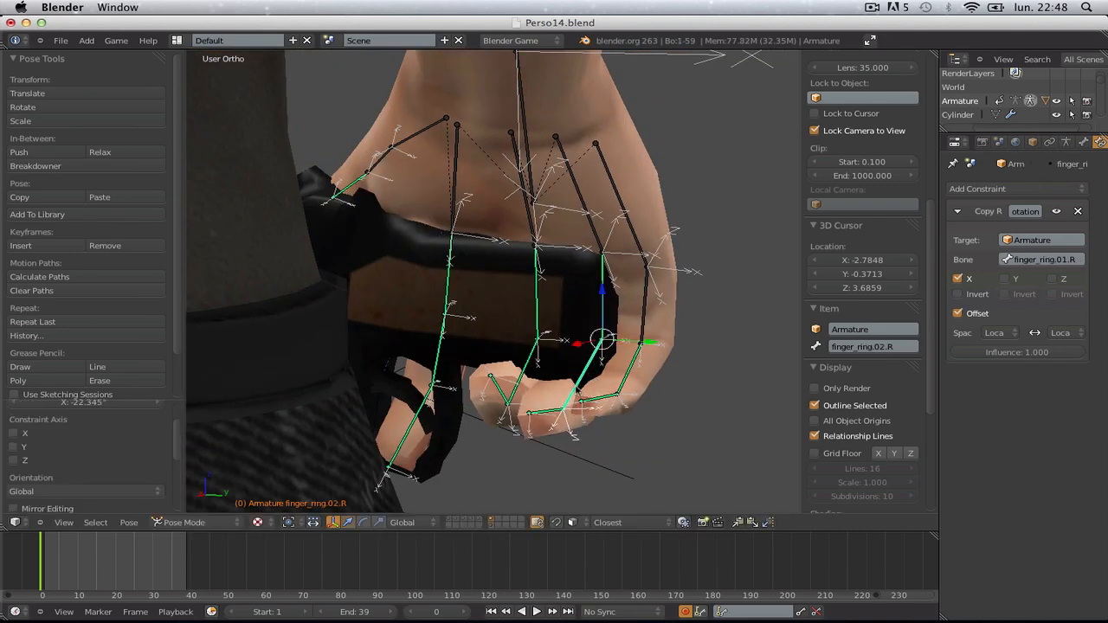
- Trackball-rotate finger_ring.03.R by about -50° and 8° to fold the ring fingertip against the grip, and deselect the bones
right_click(544, 391)
key("r")
key("r")
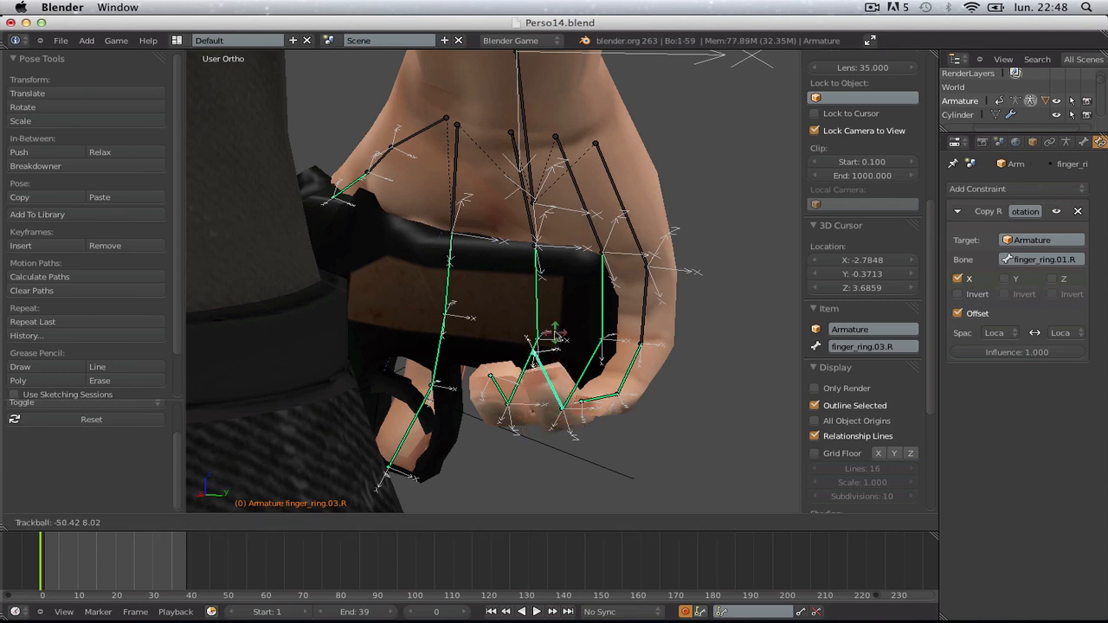
left_click(554, 336)
scroll(555, 336, "down", 4)
key("a")
middle_click_drag(586, 413, 495, 449)
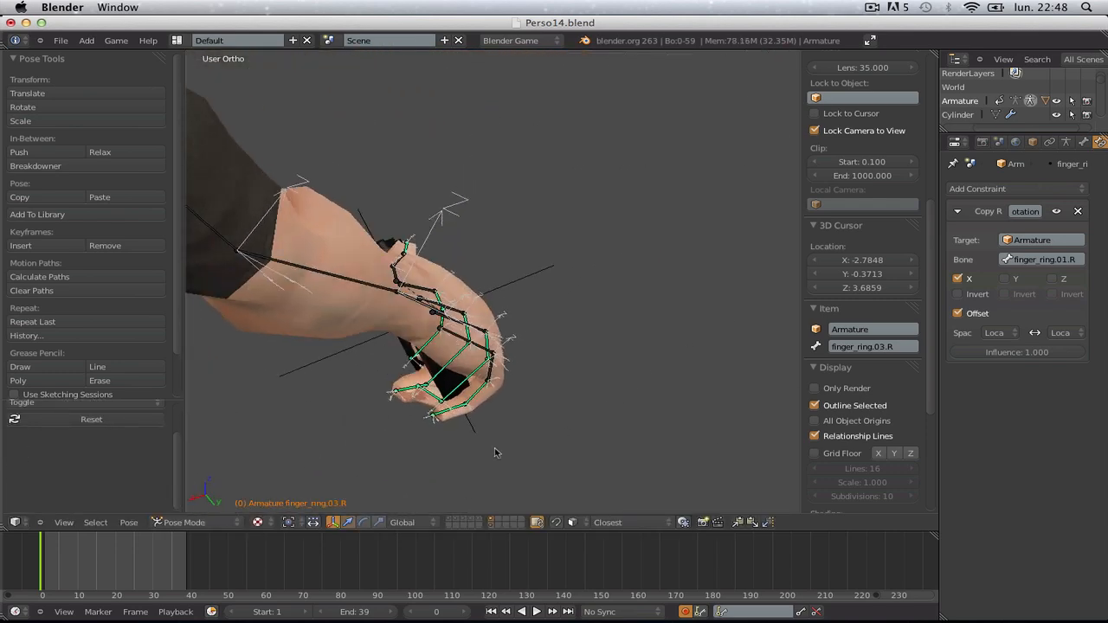
- Refine finger_middle.03.R with a trackball rotation and a rotation of about -24° around global Z
scroll(494, 451, "up", 6)
key("r")
key("r")
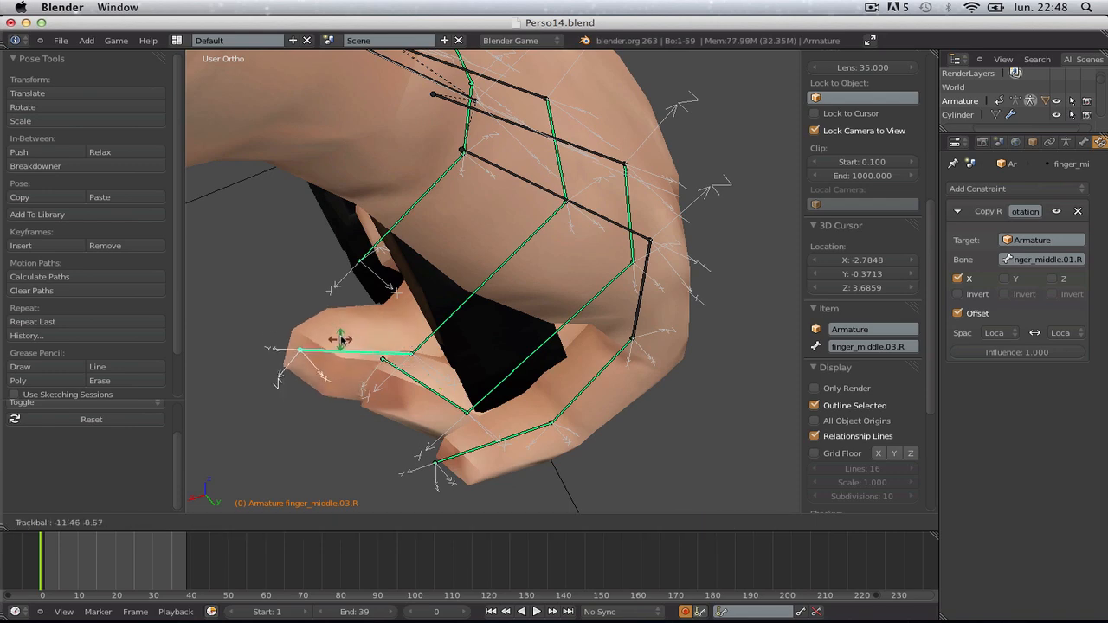
left_click(356, 320)
key("r")
key("z")
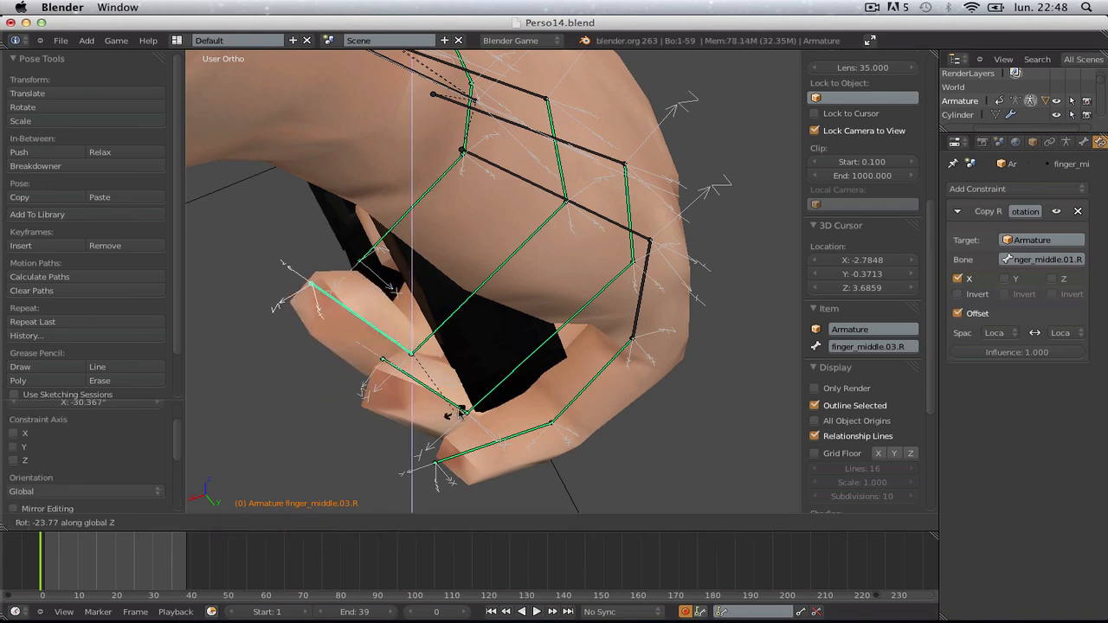
left_click(459, 409)
- Trackball-rotate finger_middle.02.R to adjust the middle finger's bend around the grip, and deselect the bones
right_click(435, 323)
key("r")
key("r")
left_click(426, 301)
key("a")
scroll(428, 301, "down", 2)
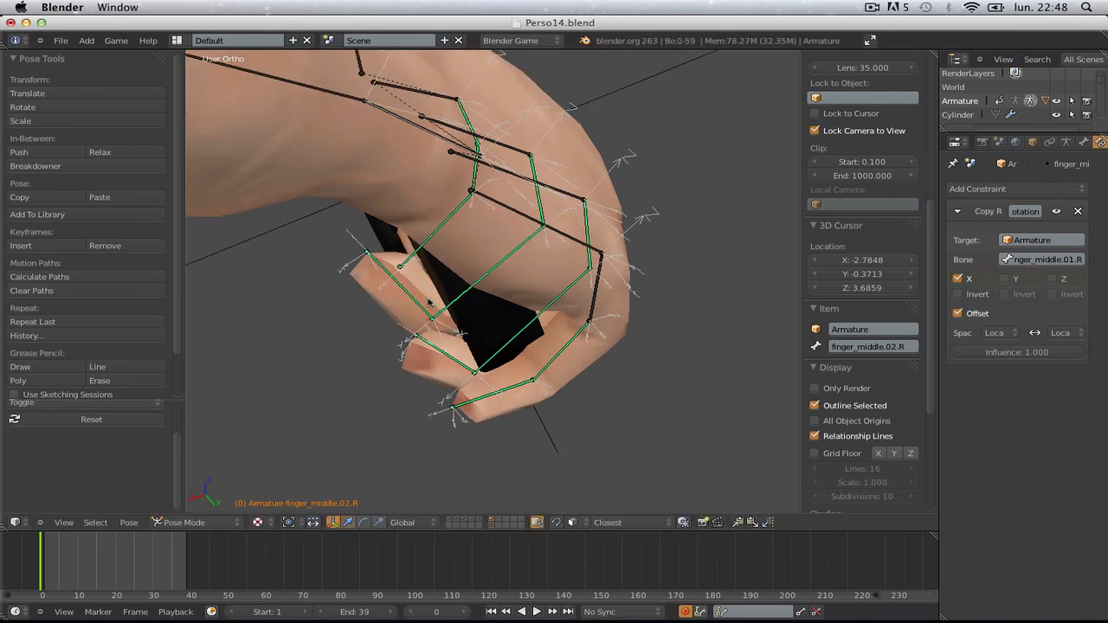
- Viewed from the back of the hand, rotate finger_middle.02.R and finger_middle.03.R to straighten the middle finger's sideways alignment
middle_click_drag(427, 302, 568, 335)
scroll(606, 262, "up", 2)
key("r")
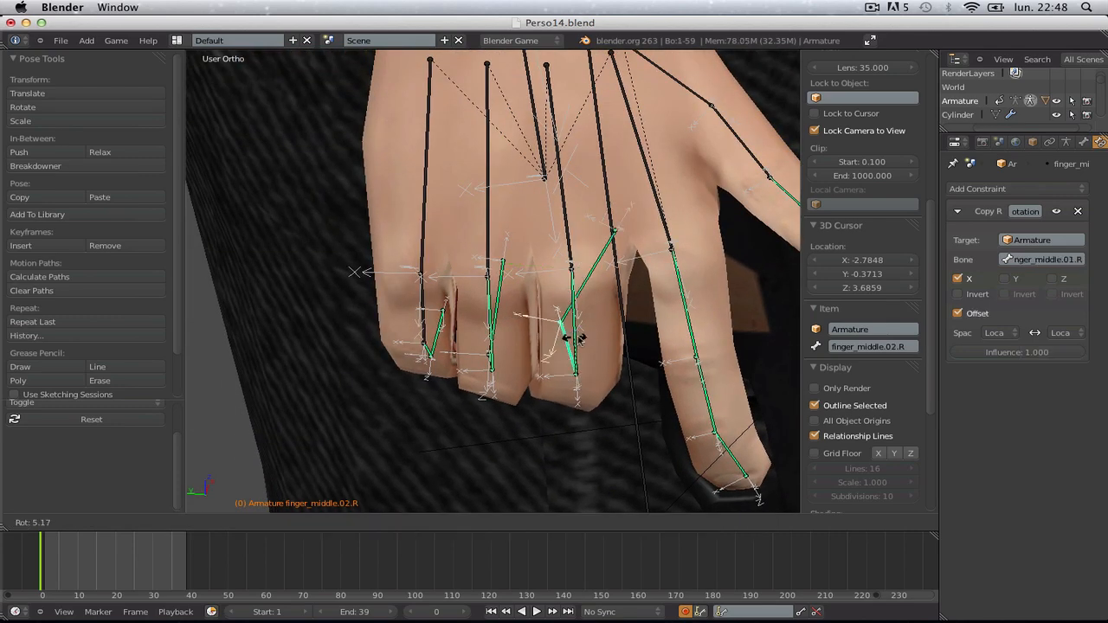
left_click(589, 339)
right_click(611, 293)
key("r")
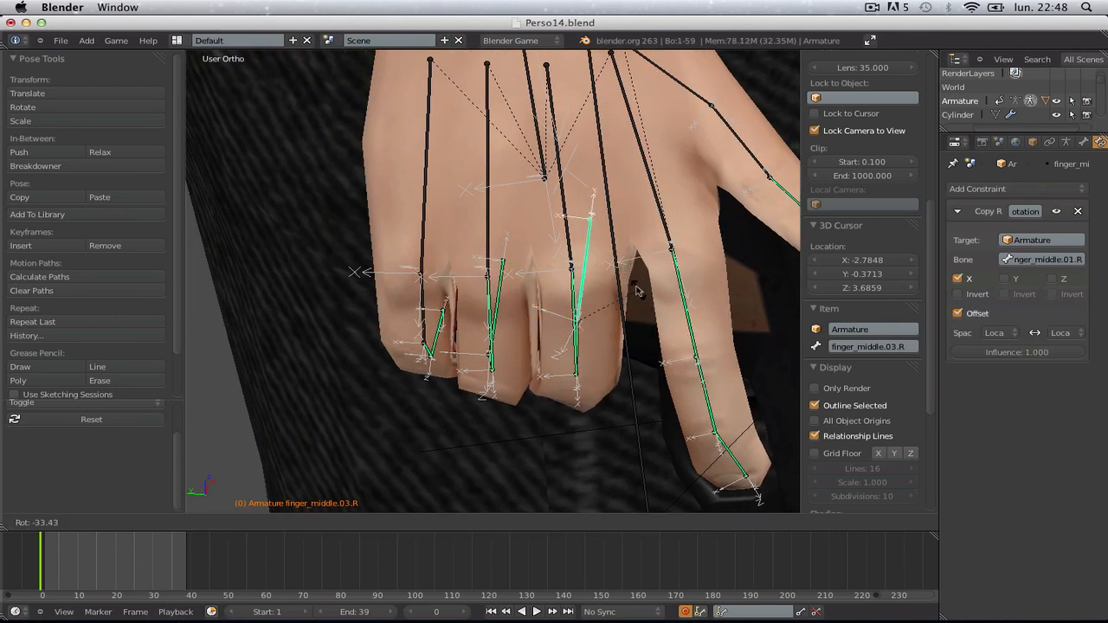
left_click(563, 289)
- Rotate finger_ring.03.R to align the ring fingertip with the rest of the finger
right_click(512, 297)
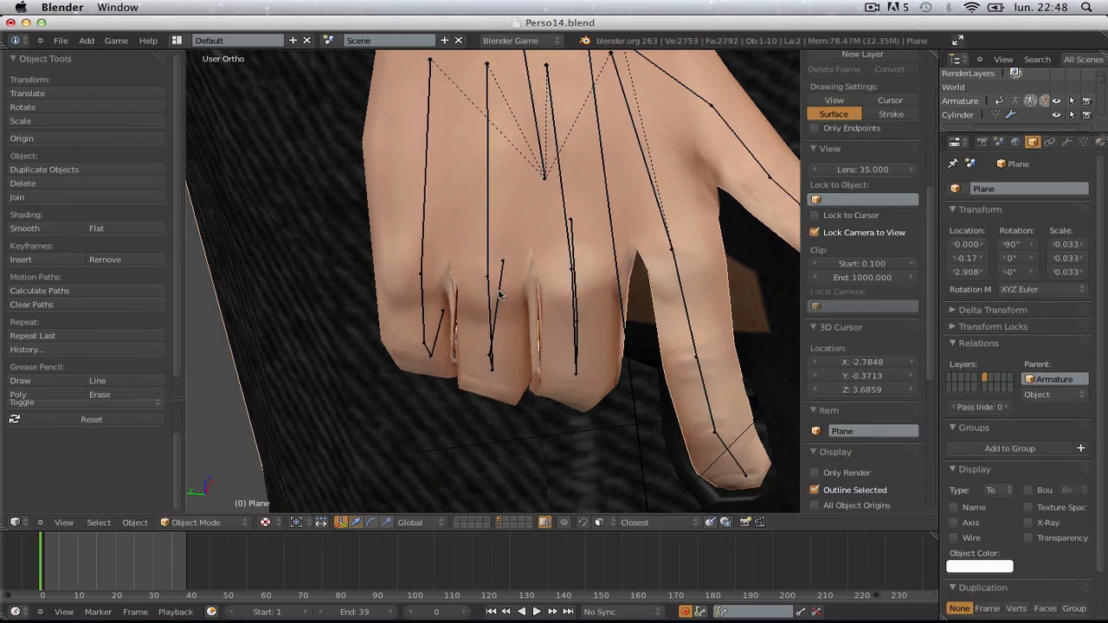
right_click(502, 294)
key("r")
left_click(545, 299)
- Examine the hand's grip on the pistol with only rendered content displayed, and show the bone overlays again
scroll(520, 259, "down", 6)
middle_click_drag(514, 242, 648, 299)
scroll(648, 299, "down", 5)
middle_click_drag(290, 329, 529, 331)
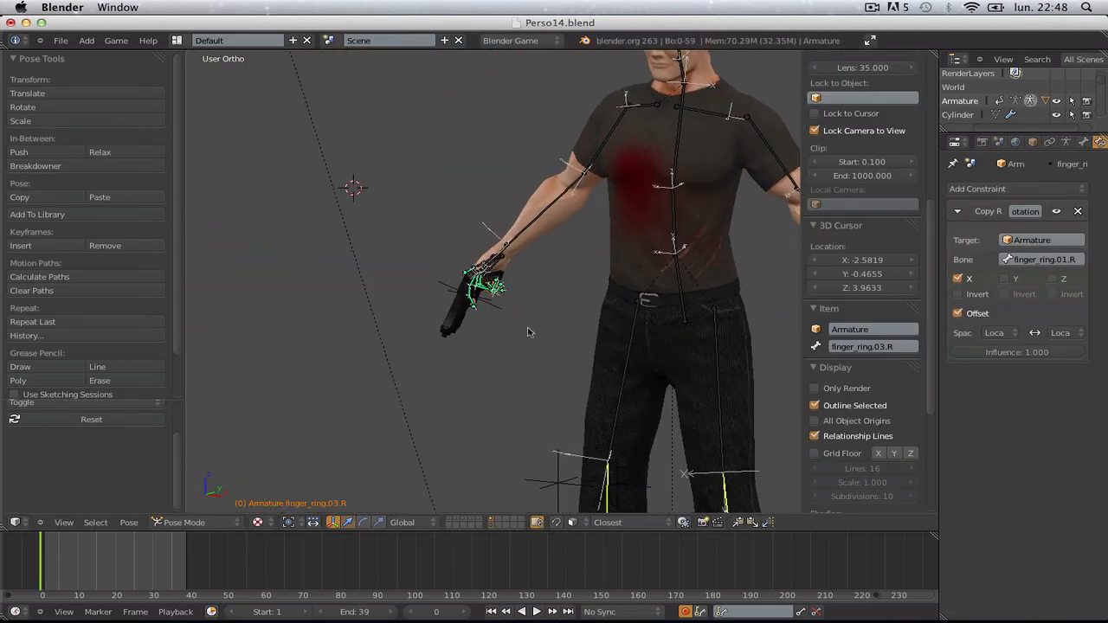
scroll(528, 331, "up", 4)
key("a")
scroll(524, 334, "down", 4)
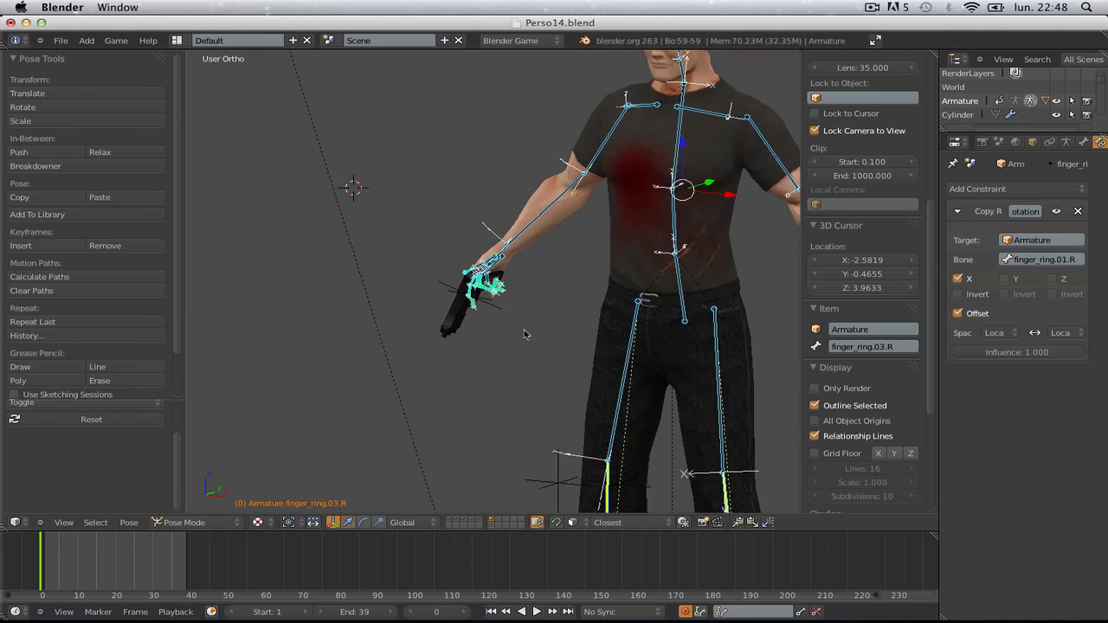
left_click(844, 392)
scroll(554, 384, "up", 3)
middle_click_drag(554, 384, 386, 367)
scroll(386, 367, "down", 1)
scroll(825, 417, "up", 4)
scroll(567, 394, "up", 3)
middle_click_drag(554, 392, 477, 373)
scroll(477, 373, "up", 3)
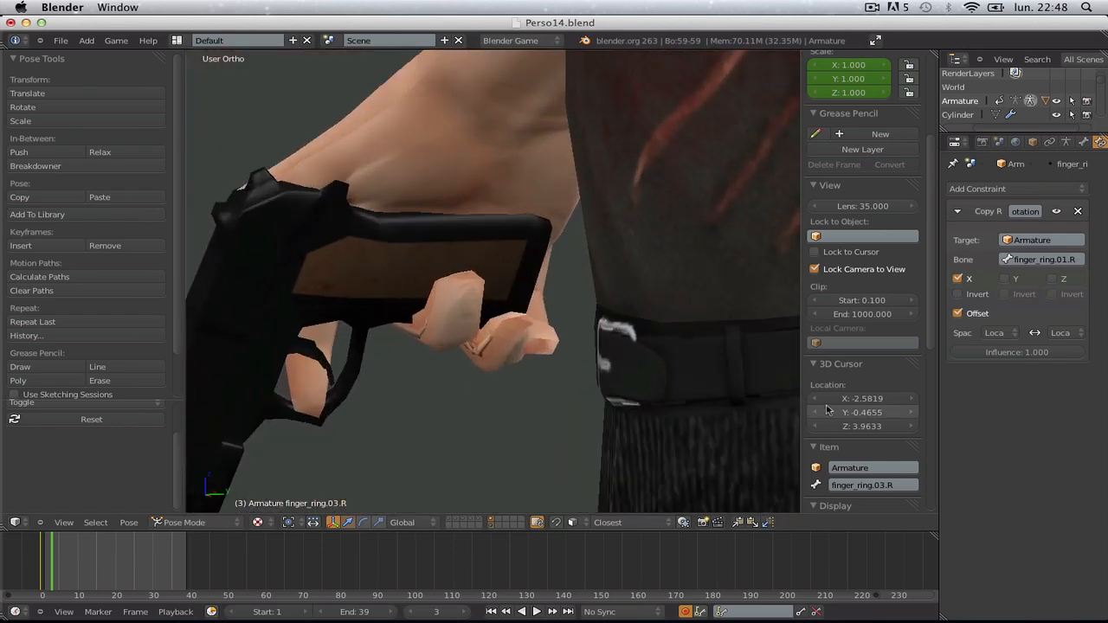
scroll(842, 372, "down", 6)
left_click(838, 334)
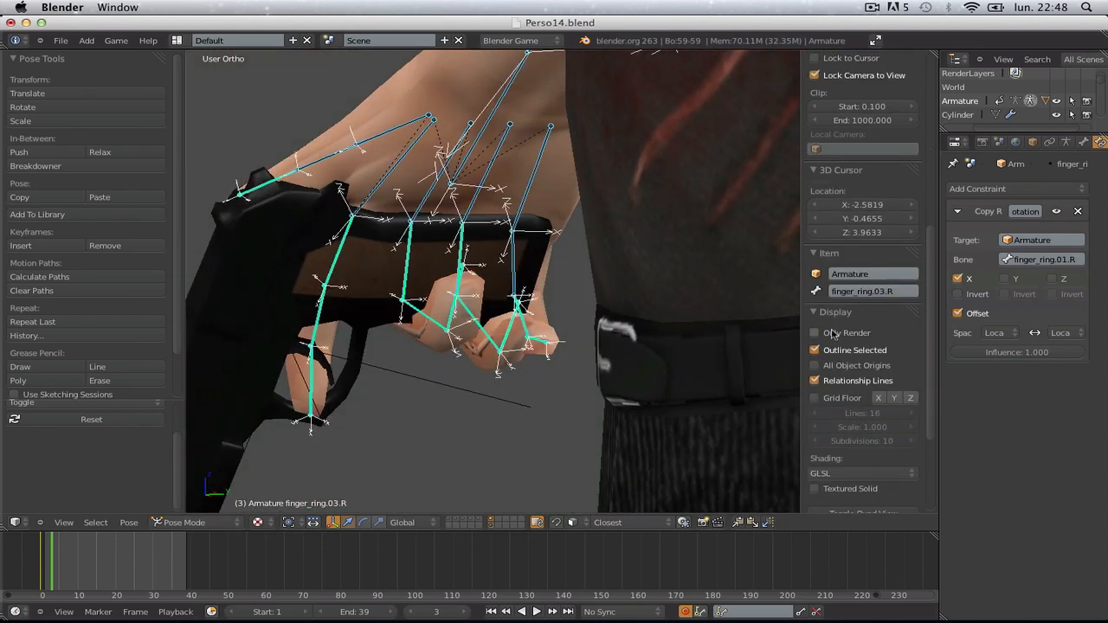
- Rotate finger_middle.02.R so the middle finger crosses the grip parallel to the index finger, and deselect it
middle_click_drag(413, 336, 378, 433)
right_click(401, 282)
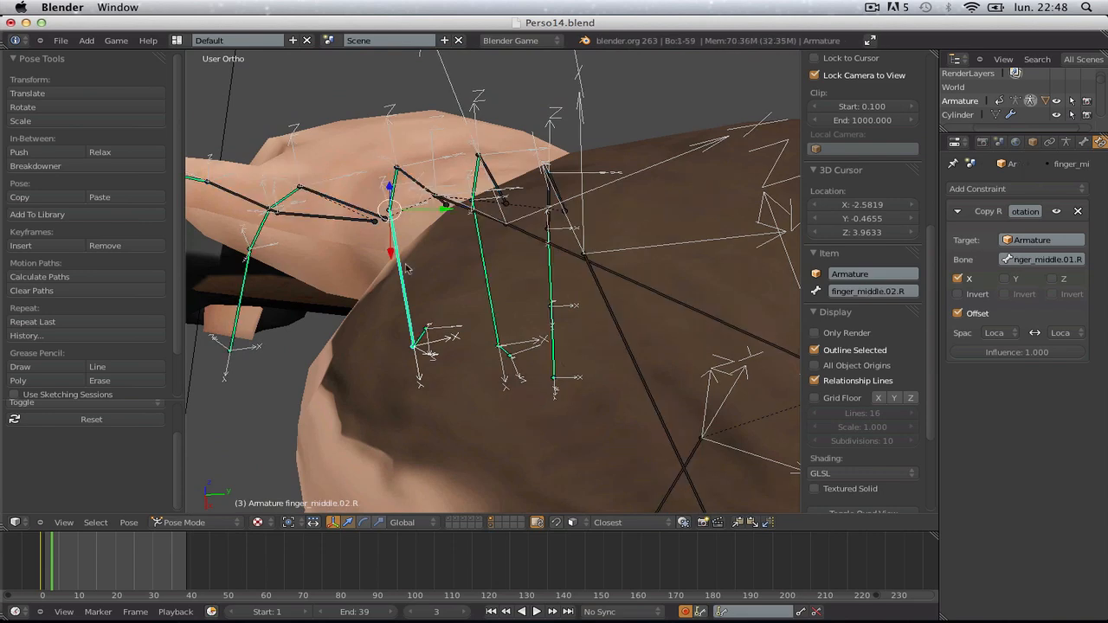
key("r")
left_click(414, 270)
key("a")
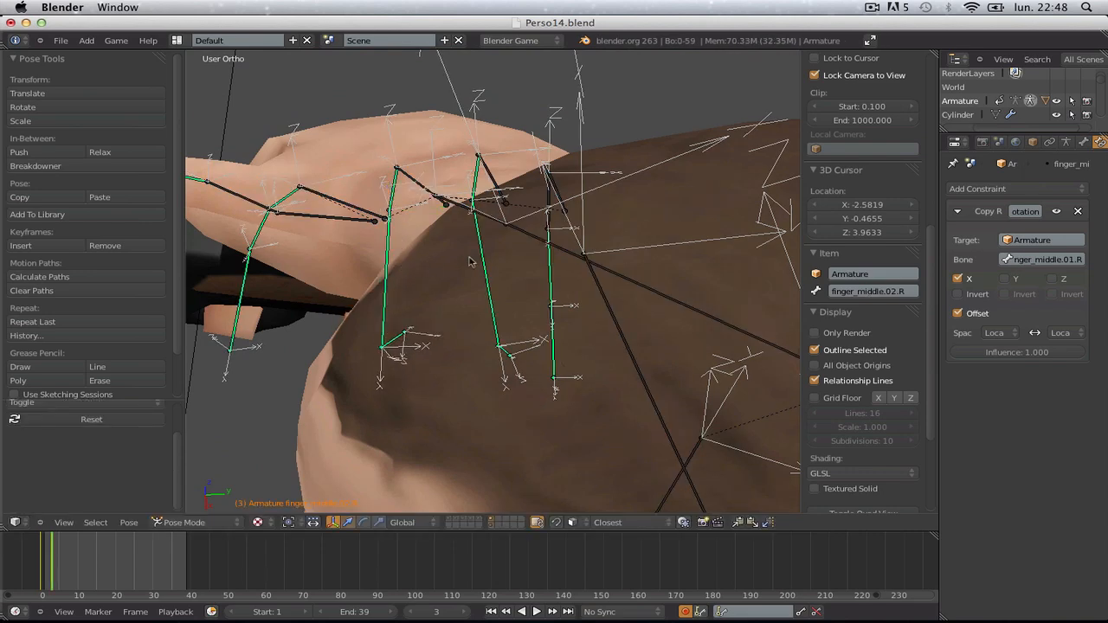
- Rotate finger_ring.02.R so the ring finger lies parallel to the middle finger
right_click(514, 265)
right_click(495, 276)
key("r")
left_click(536, 278)
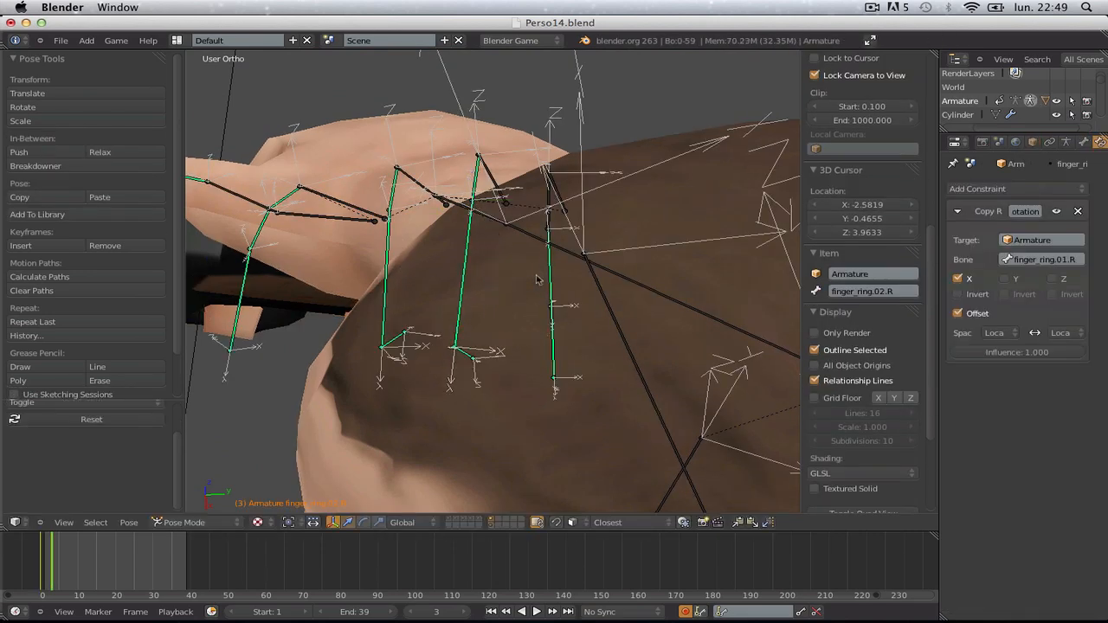
- Rotate finger_ring.01.R slightly to bring the ring finger closer to the middle finger, and deselect it
scroll(532, 286, "down", 8)
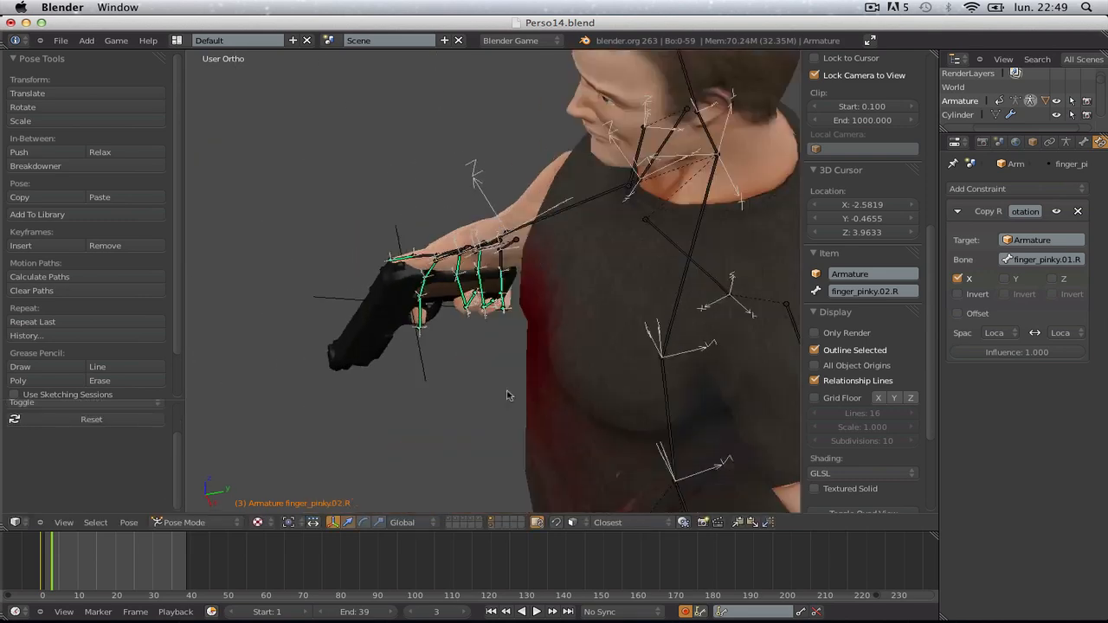
scroll(515, 301, "up", 2)
middle_click_drag(515, 301, 329, 343)
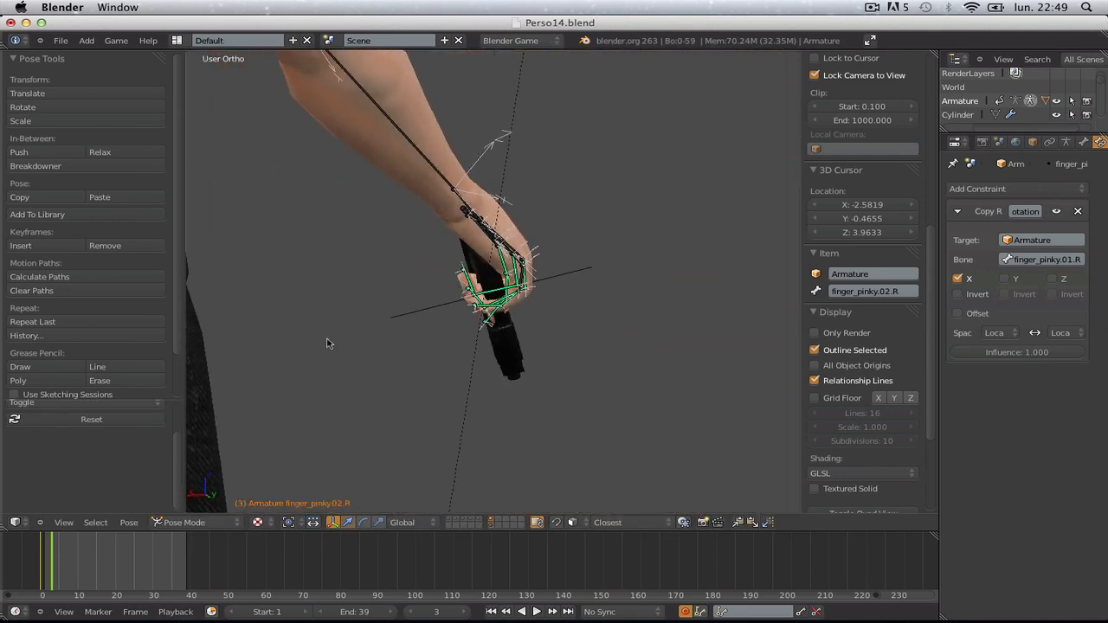
scroll(433, 338, "up", 5)
scroll(437, 340, "up", 2)
right_click(609, 277)
scroll(609, 277, "down", 3)
middle_click_drag(609, 277, 522, 265)
right_click(522, 265)
key("r")
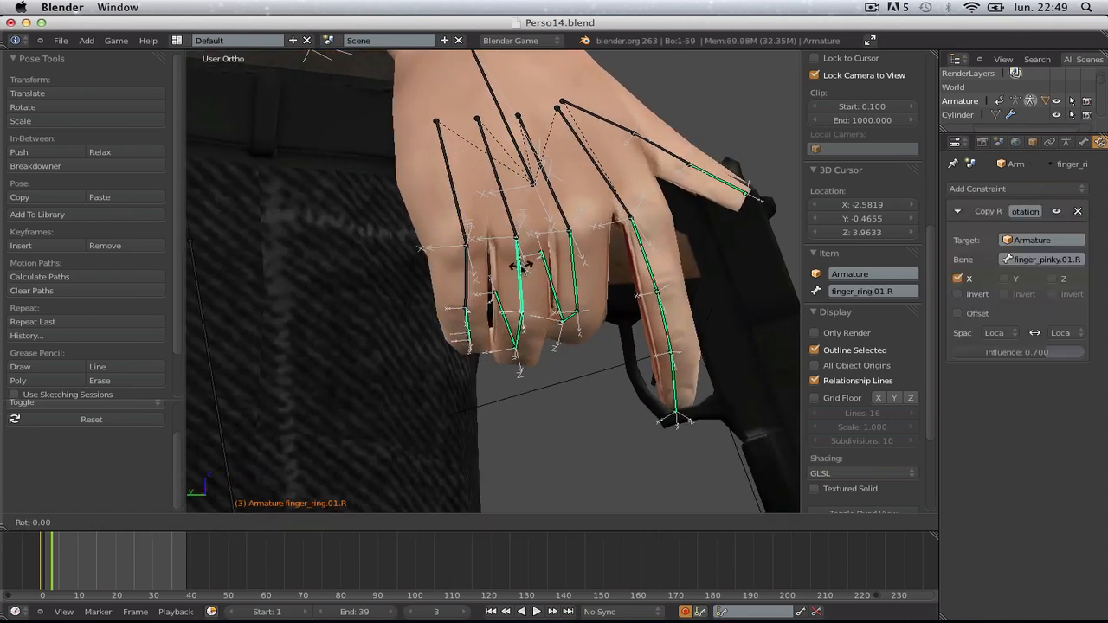
left_click(523, 286)
key("a")
- Trackball-rotate finger_pinky.01.R to adjust the little finger beside the ring finger, and deselect it
right_click(469, 266)
key("r")
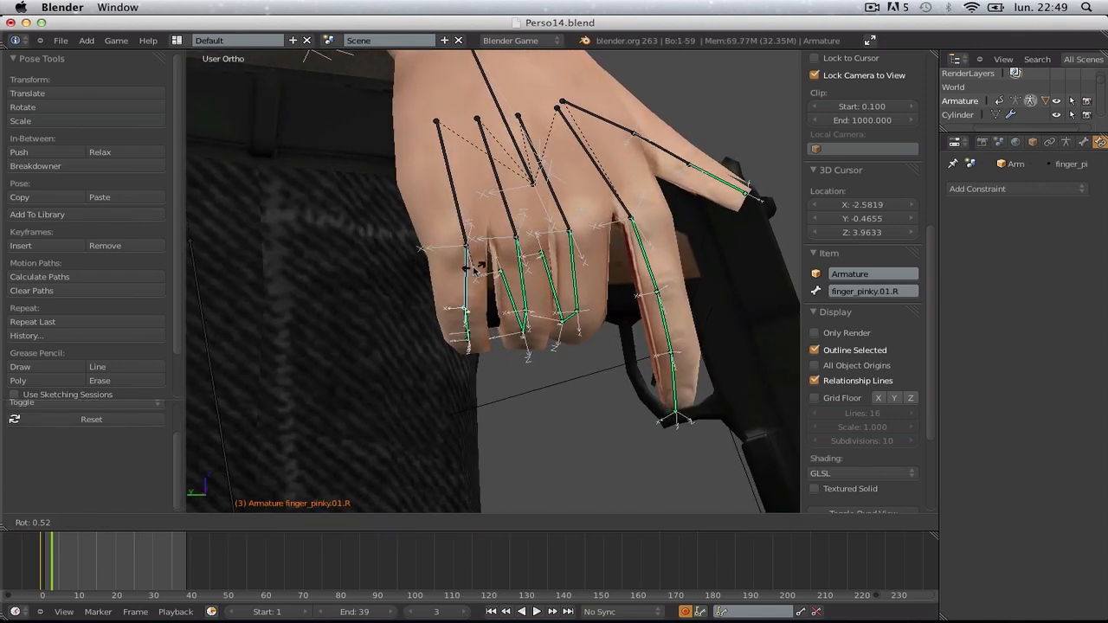
key("r")
left_click(472, 278)
key("a")
- Rotate one more finger bone to refine the hand's grip on the pistol
middle_click_drag(472, 278, 617, 380)
scroll(453, 332, "up", 3)
right_click(452, 372)
key("r")
left_click(452, 357)
- Move the pistol's empty slightly along Y to -0.48 at frame 3
scroll(605, 369, "down", 6)
right_click(387, 334)
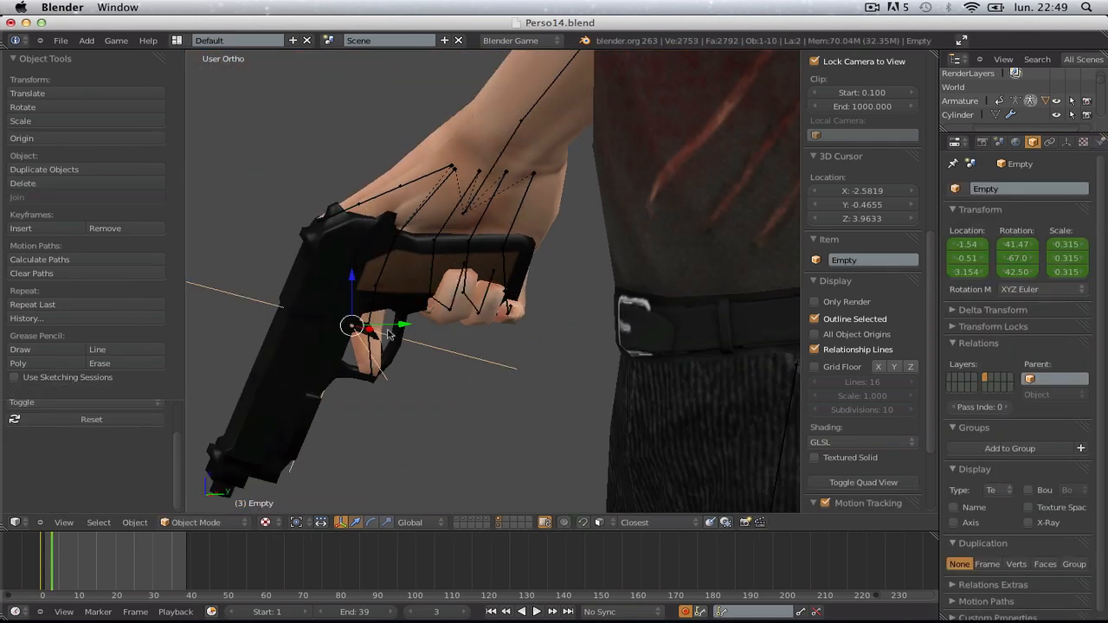
left_click_drag(400, 329, 410, 332)
- Examine the armed character from the front and side with only rendered content displayed, and restore the overlays in front view
middle_click_drag(410, 332, 682, 329)
scroll(681, 329, "down", 8)
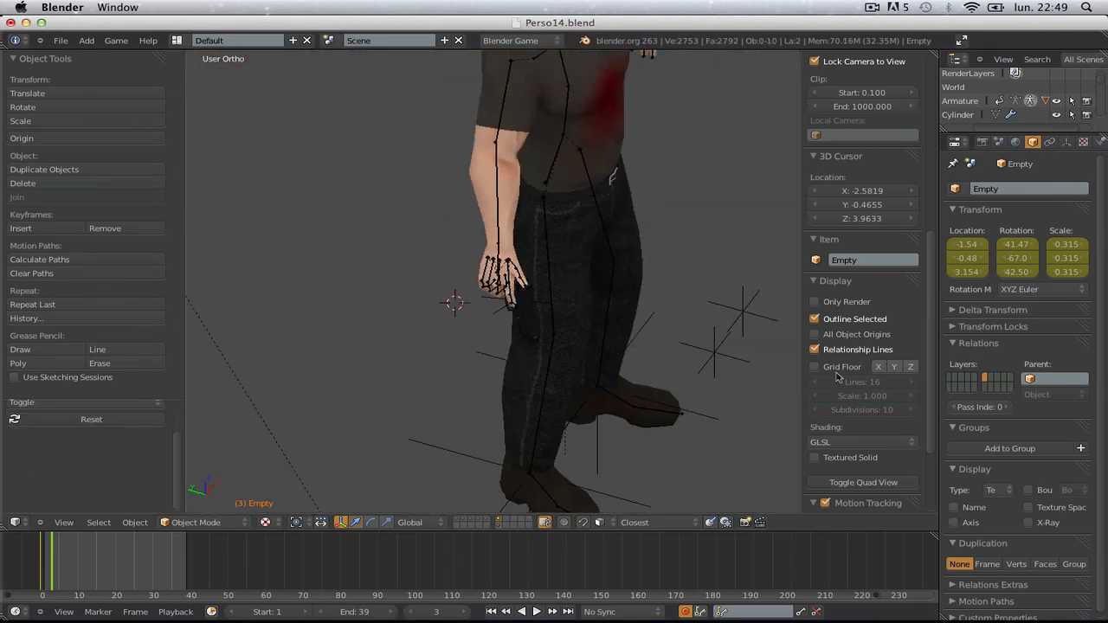
left_click(842, 303)
scroll(631, 358, "down", 5)
mouse_move(631, 359)
middle_mouse_down()
mouse_move(425, 317)
mouse_move(364, 271)
mouse_move(440, 212)
mouse_move(756, 336)
mouse_move(727, 286)
mouse_move(588, 322)
mouse_move(462, 294)
mouse_move(647, 344)
middle_mouse_up()
scroll(647, 344, "up", 4)
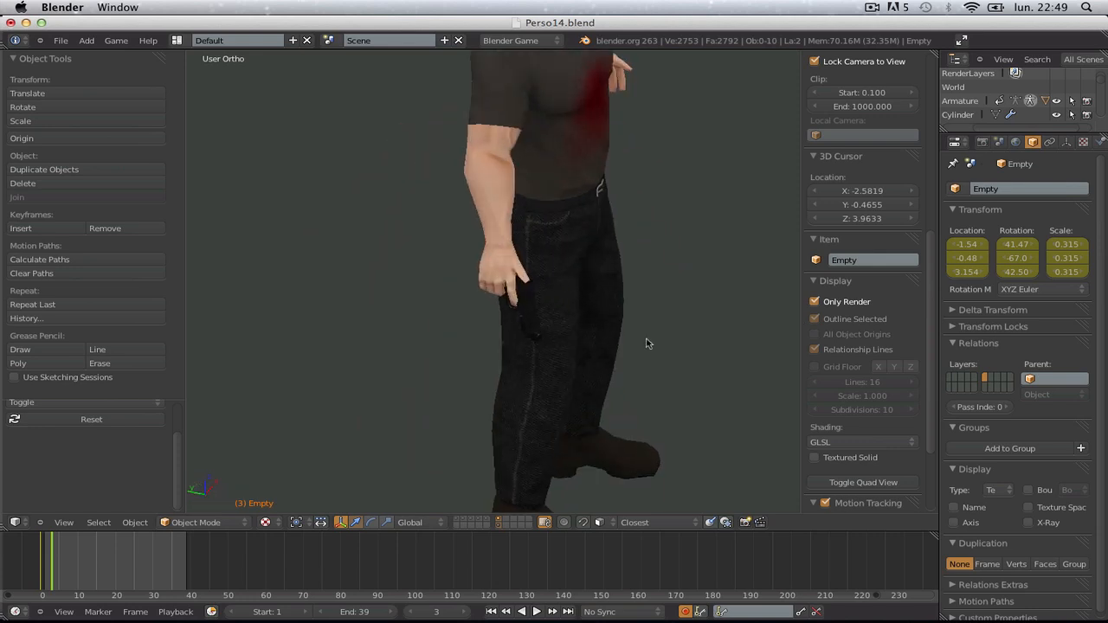
key("KP_1")
key("KP_3")
scroll(640, 343, "down", 4)
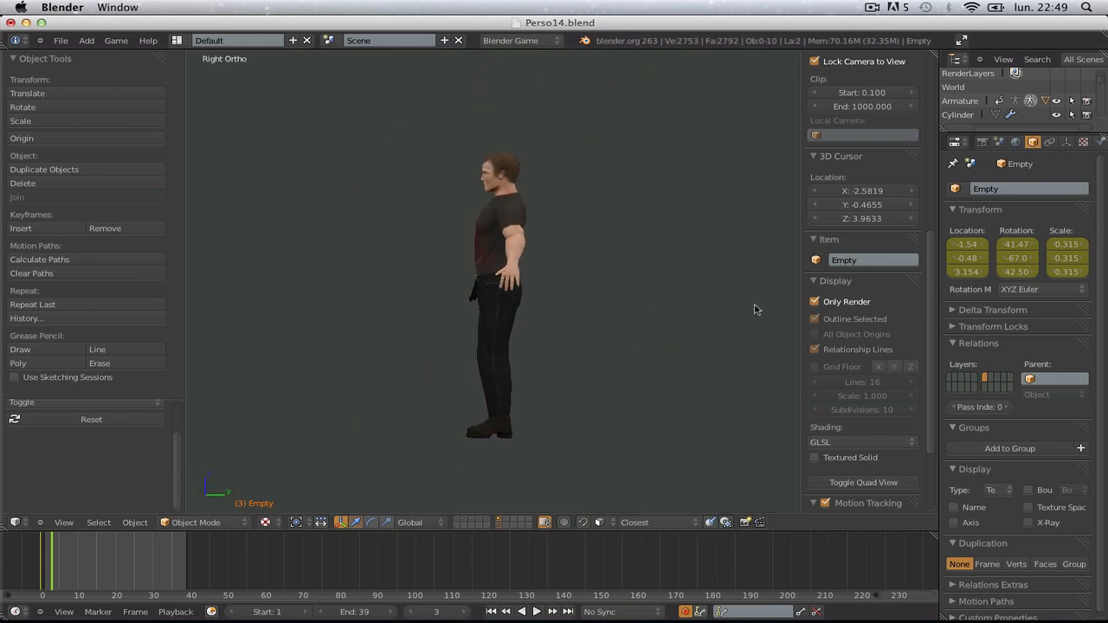
left_click(815, 302)
key("KP_1")
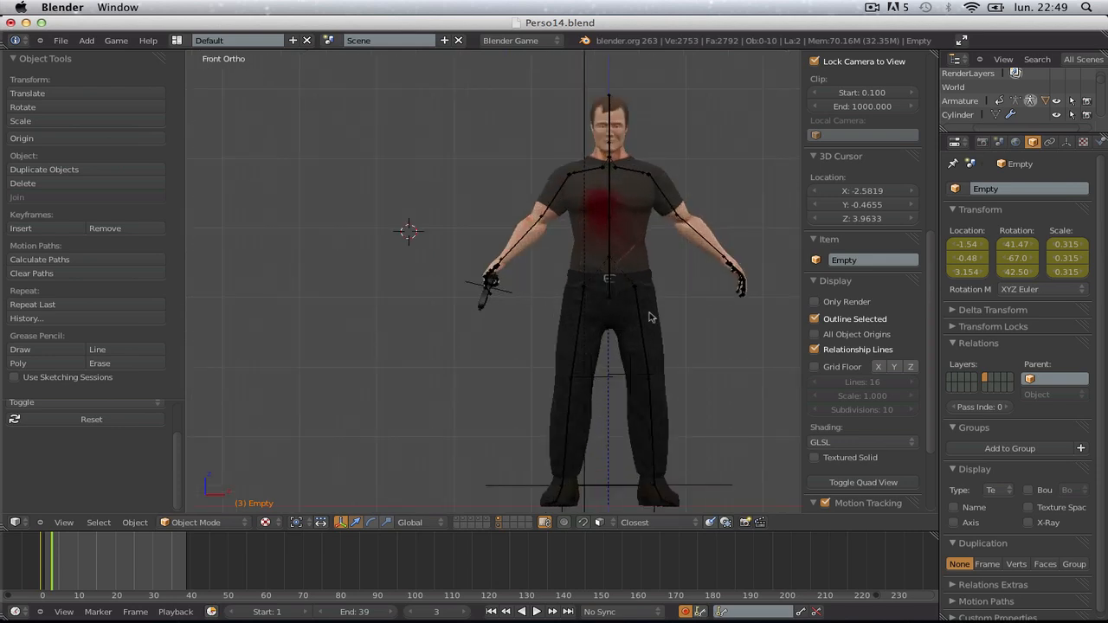
middle_click_drag(652, 318, 561, 293, "shift")
scroll(560, 293, "up", 1)
- Turn off automatic keyframe insertion with the timeline at frame 0, and save over Perso14.blend
left_click(56, 564)
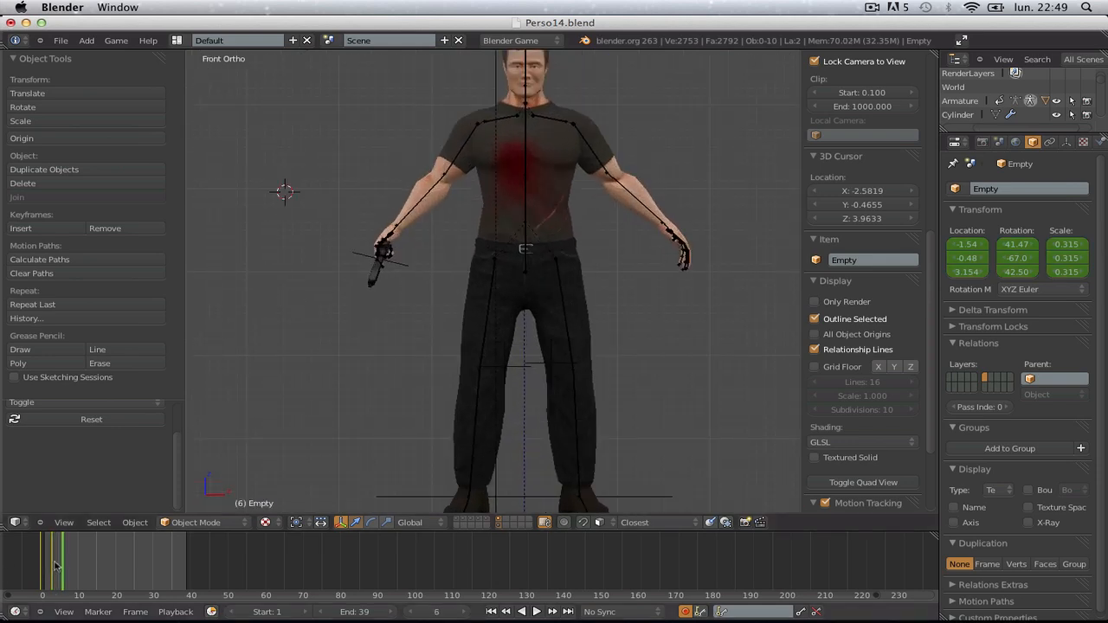
left_click(685, 611)
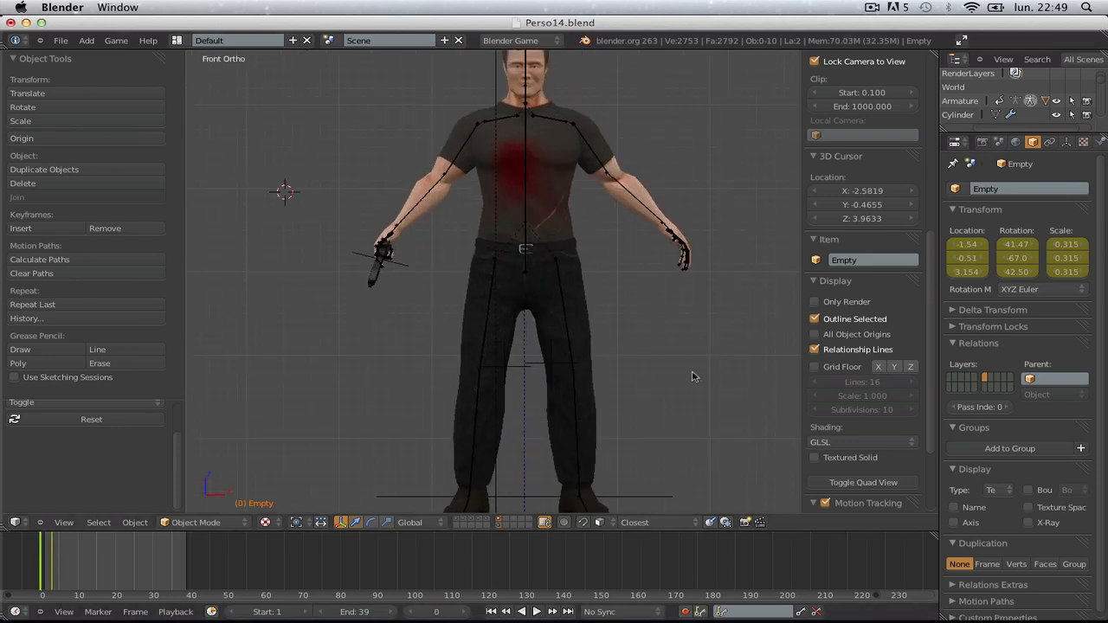
scroll(693, 376, "down", 2)
key("ctrl+s")
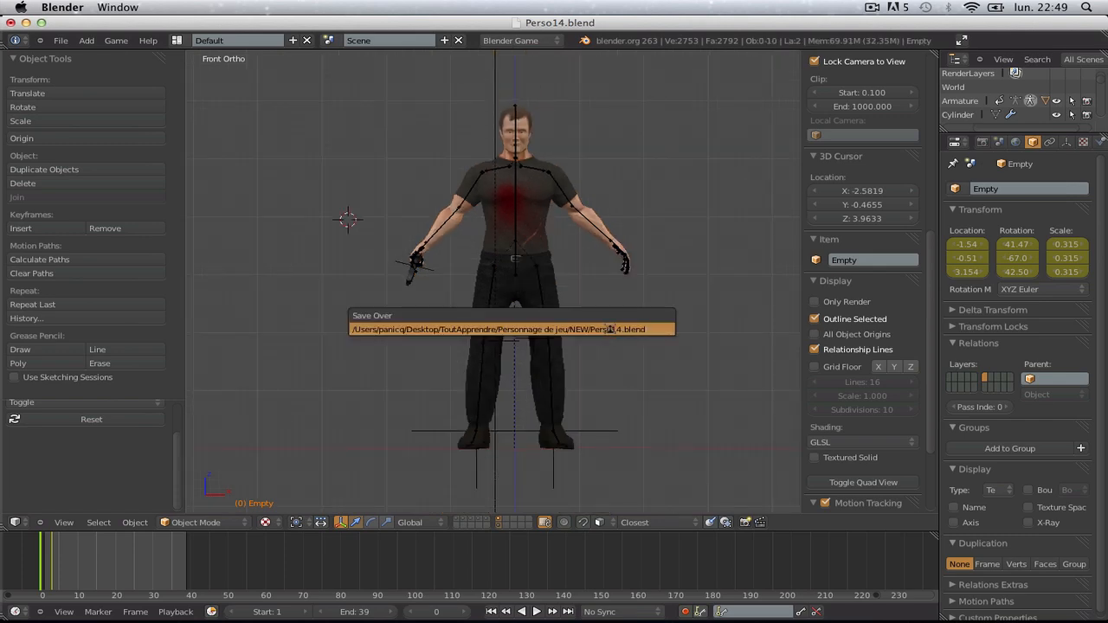
left_click(609, 329)
- Switch to the Animation screen layout and frame the character in the left orthographic view
left_click(176, 41)
left_click(197, 65)
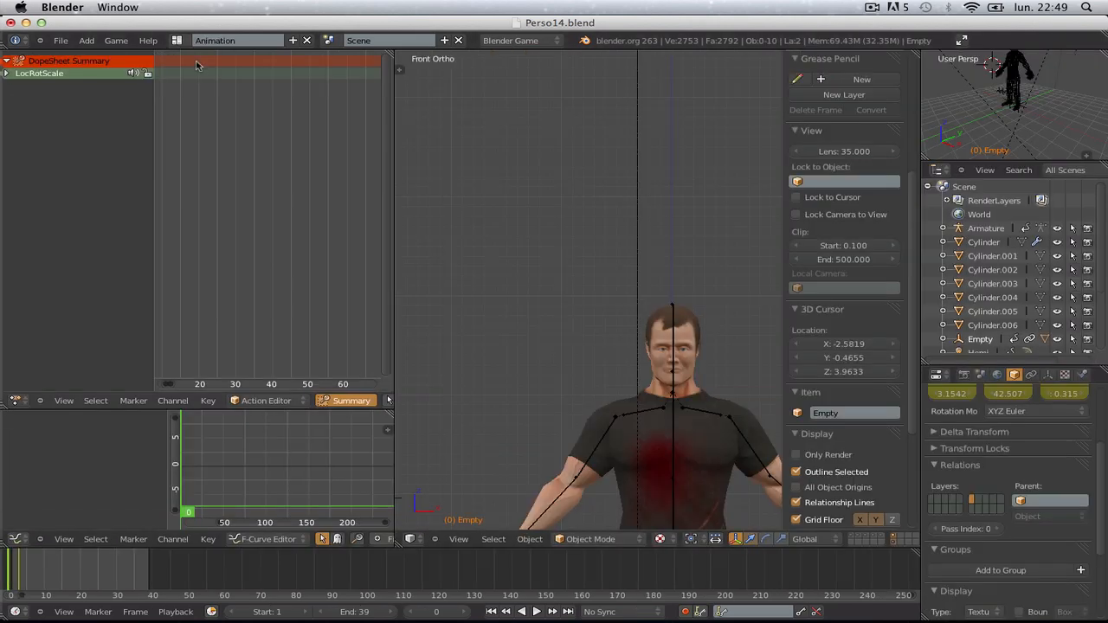
scroll(741, 410, "down", 3)
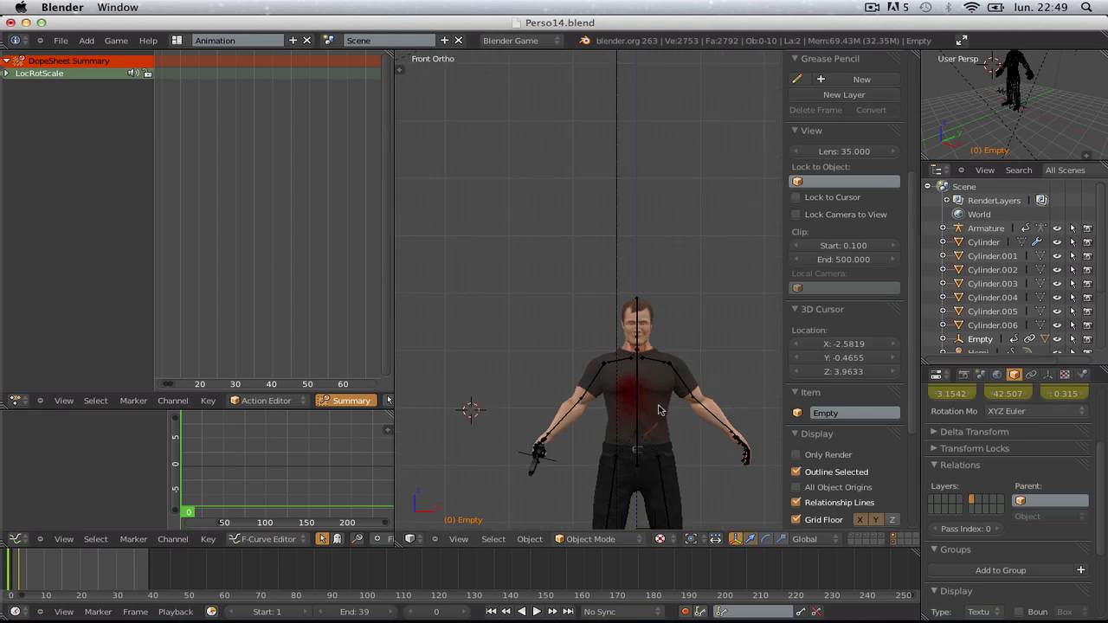
middle_click_drag(660, 409, 616, 233, "shift")
scroll(615, 234, "up", 1)
key("ctrl+KP_3")
scroll(643, 389, "up", 1)
middle_click_drag(630, 417, 596, 382, "shift")
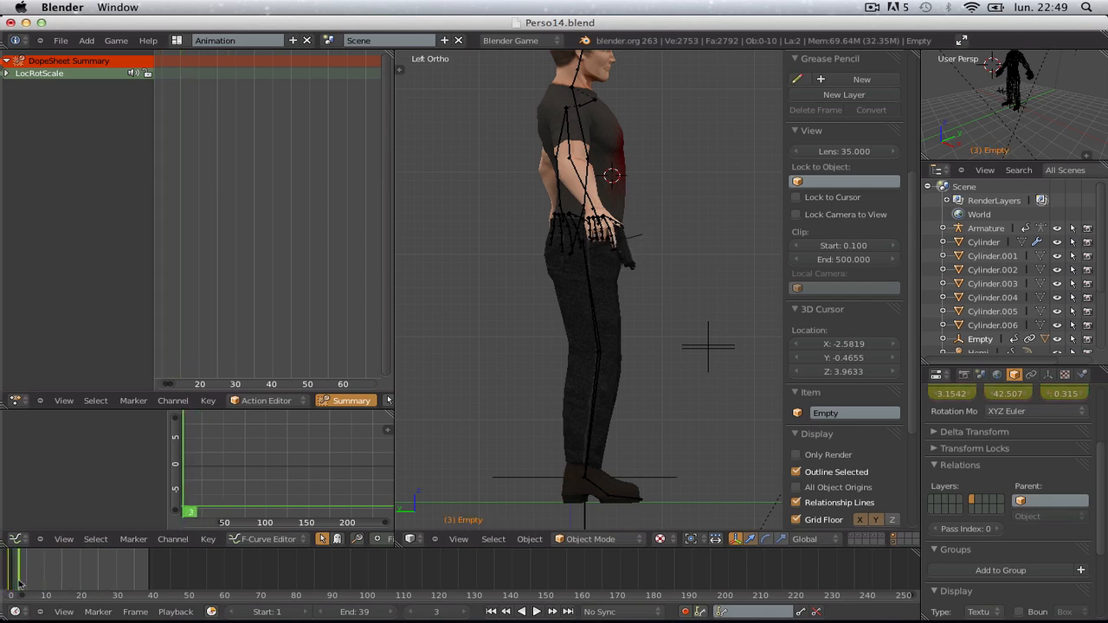
- Bring the empty's keyframes into view in the Action Editor, and return to frame 0 with automatic keyframing on
scroll(346, 193, "down", 4)
middle_click_drag(224, 210, 275, 226)
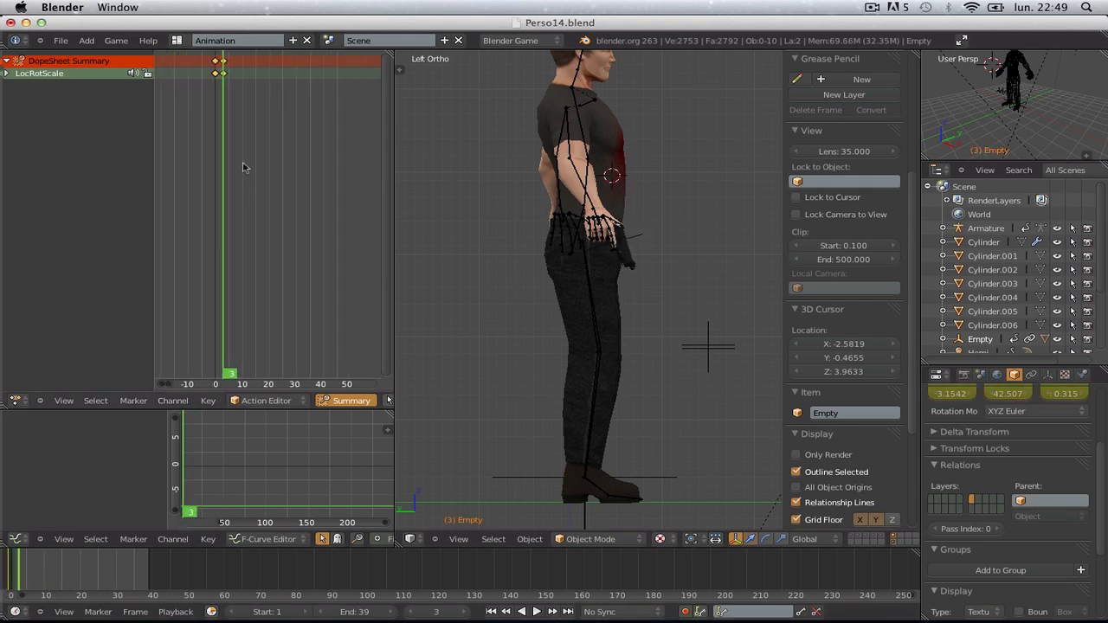
left_click(192, 90)
left_click(57, 585)
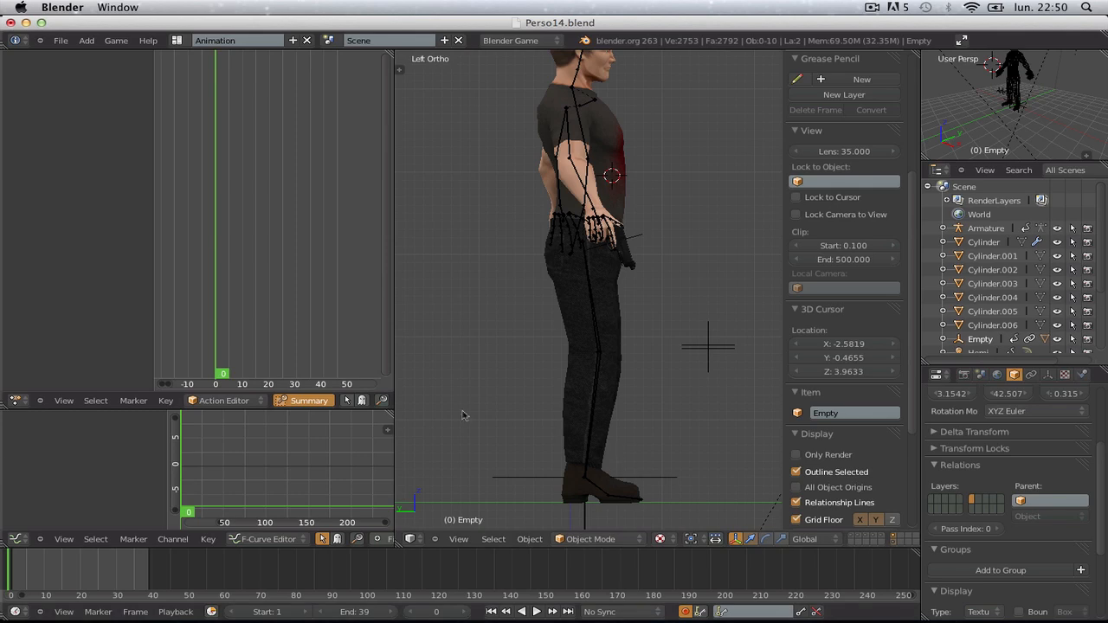
scroll(641, 313, "down", 6)
key("a")
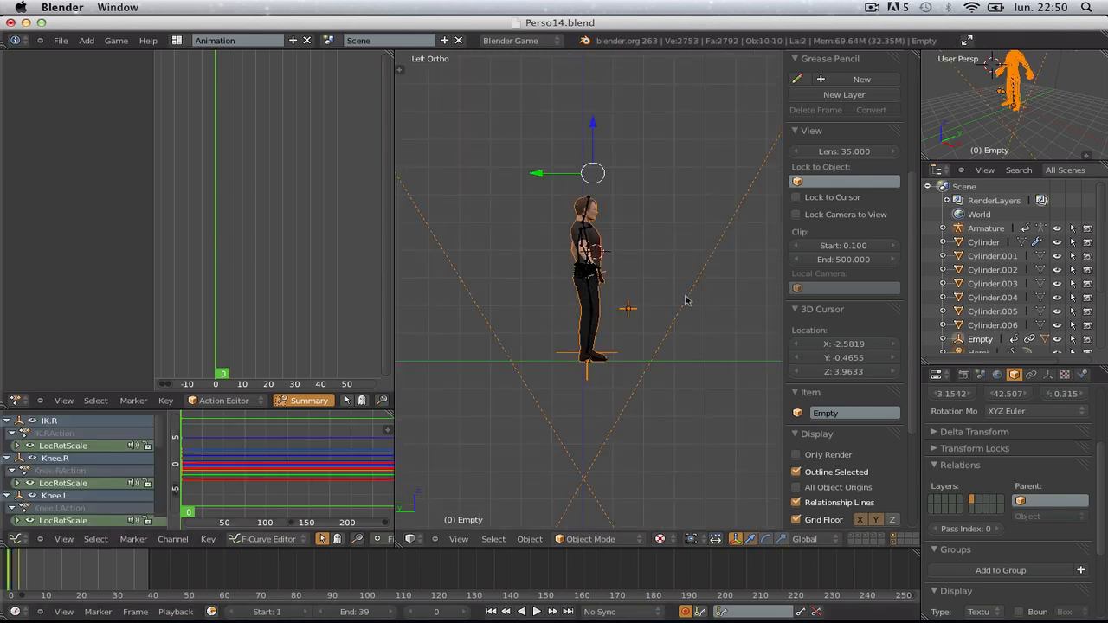
key("a")
scroll(683, 285, "up", 2)
middle_click_drag(674, 306, 539, 320)
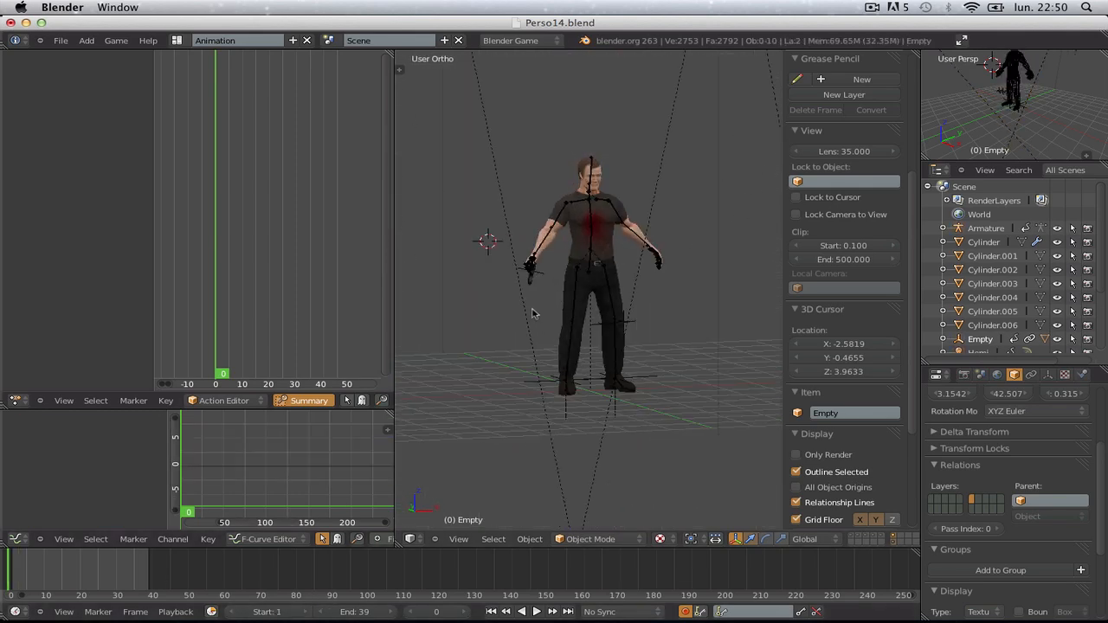
key("a")
scroll(632, 380, "down", 3)
middle_click_drag(608, 366, 557, 383)
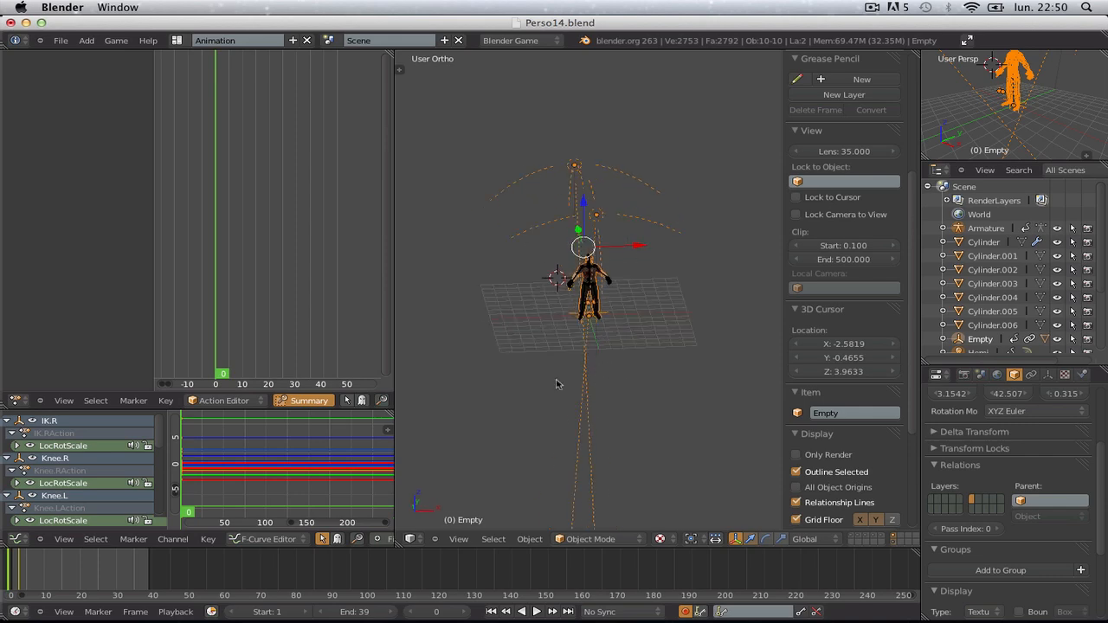
scroll(641, 379, "up", 4)
key("a")
- Select both foot IK controls and both knee controls, and insert a LocRotScale keyframe at frame 0
right_click(561, 389)
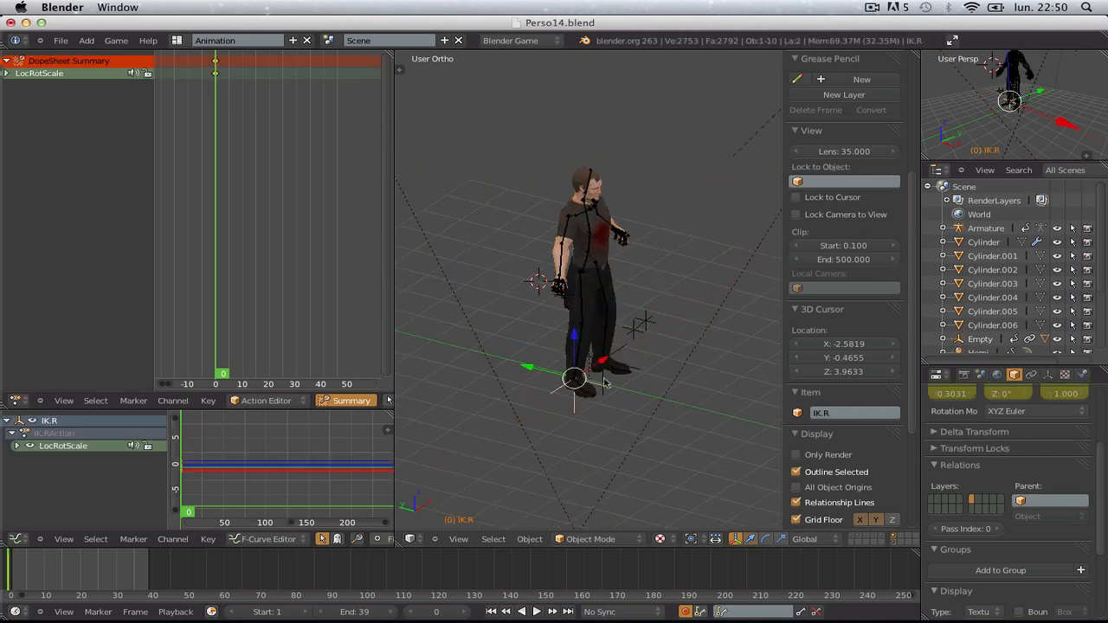
right_click(607, 384, "shift")
right_click(642, 327, "shift")
middle_click_drag(694, 387, 694, 360)
scroll(641, 363, "up", 3)
key("i")
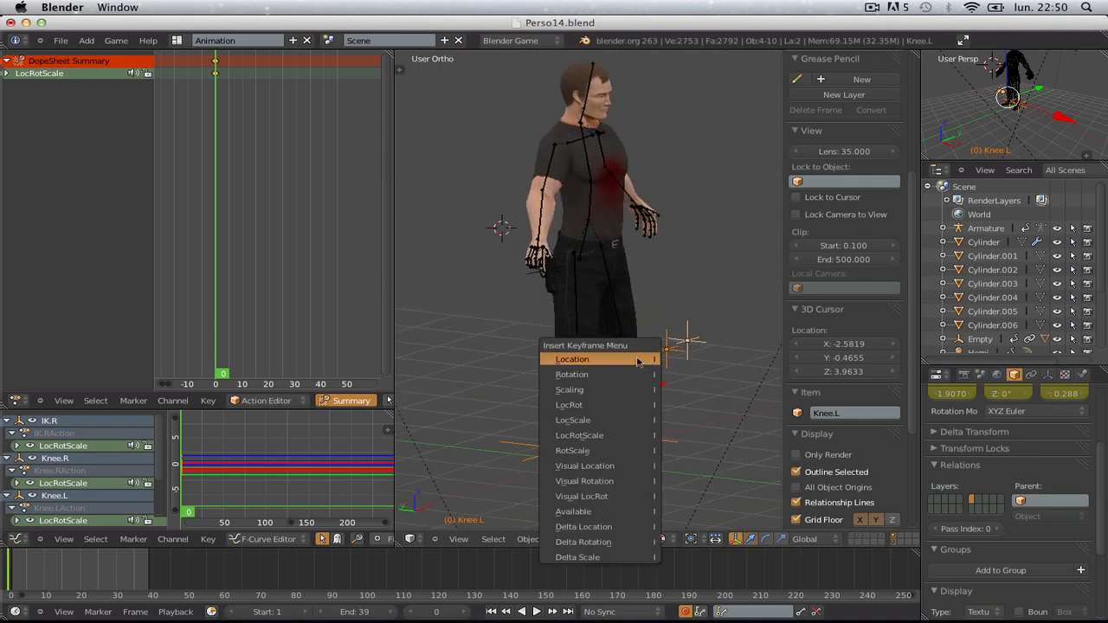
left_click(630, 442)
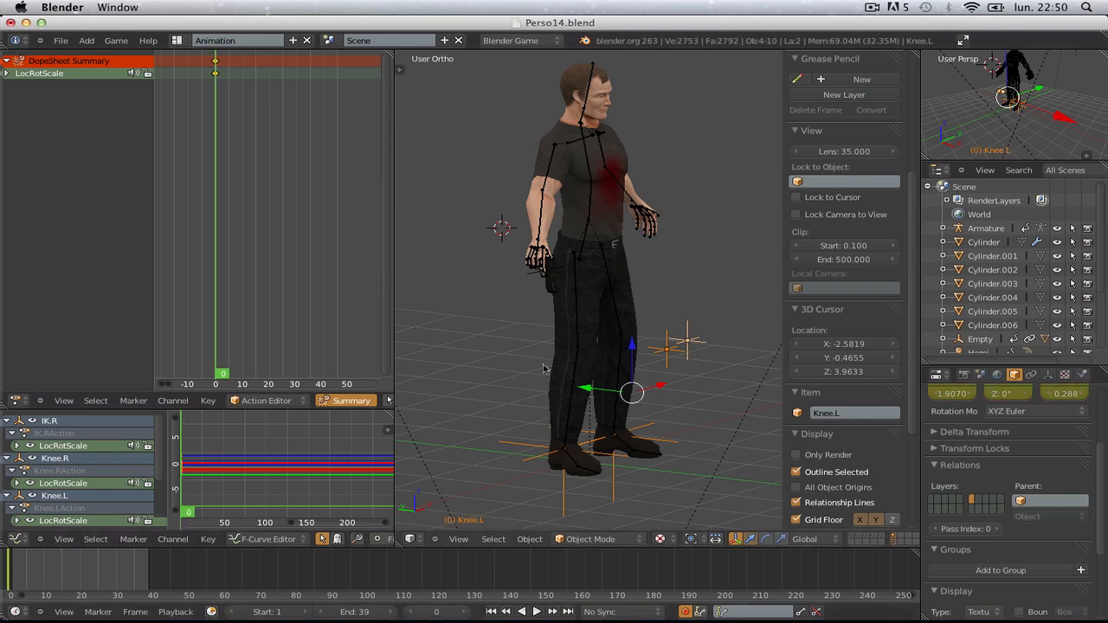
- Deselect the controls, frame the legs in the left orthographic view, and move the timeline to frame 10
key("KP_1")
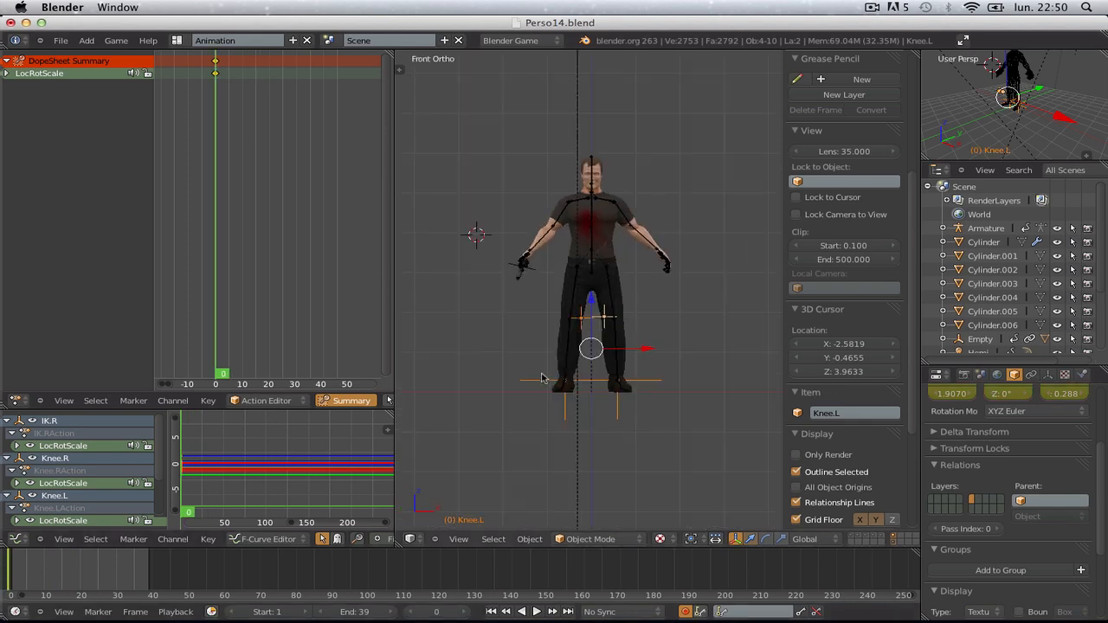
key("KP_3")
key("ctrl+KP_1")
key("ctrl+KP_3")
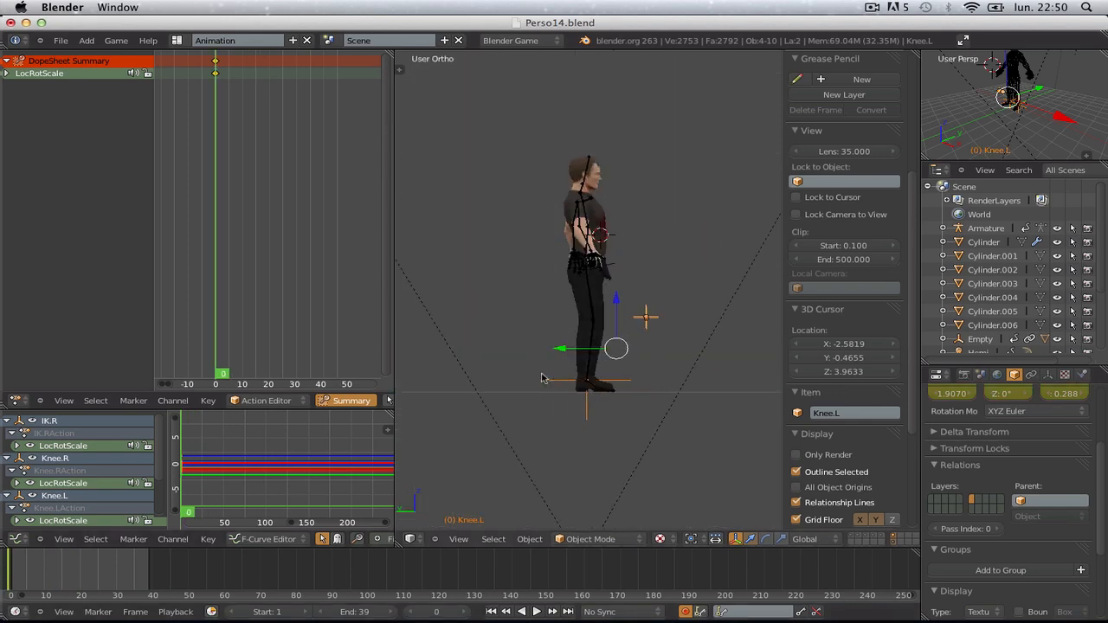
scroll(512, 367, "up", 4)
key("a")
middle_click_drag(652, 434, 647, 370, "shift")
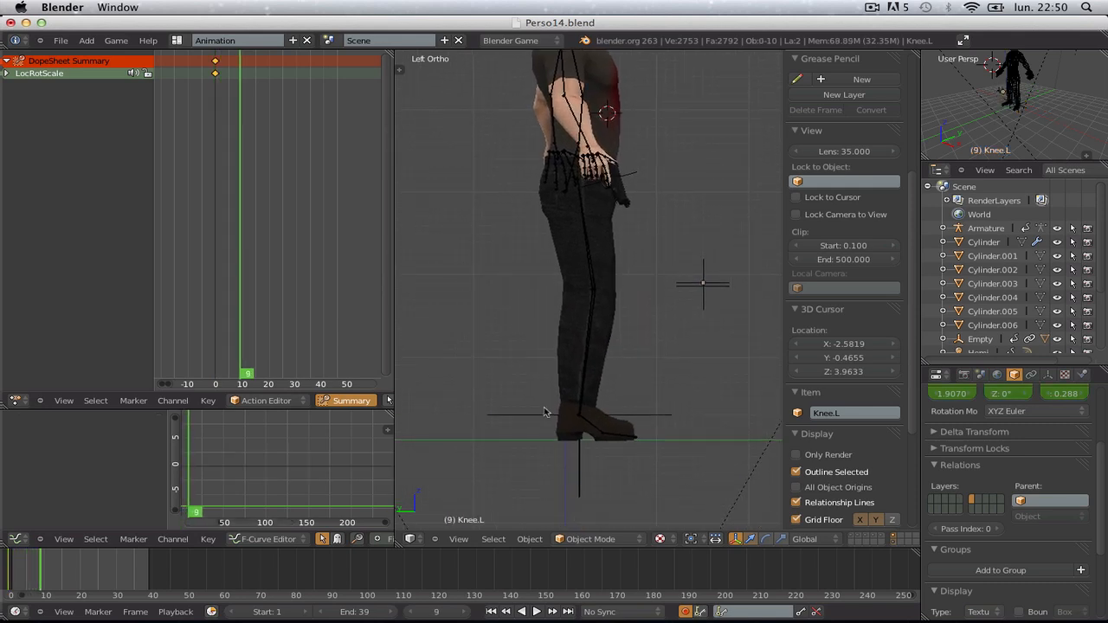
- Raise the left foot's IK control up and forward at frame 10, keyframe it, and check the pose from the front
right_click(633, 409)
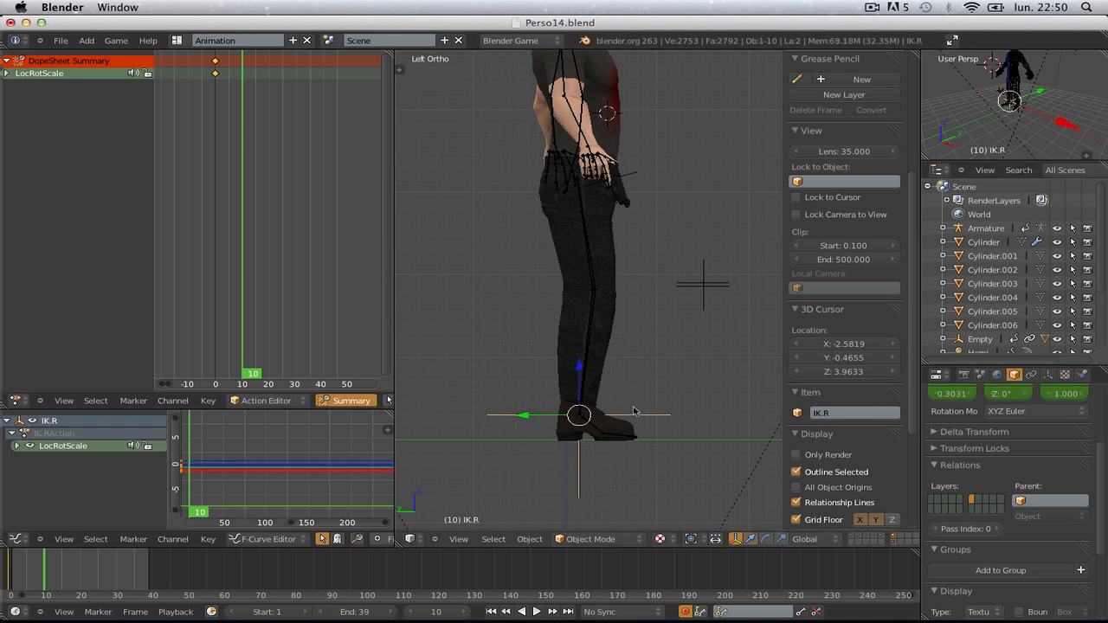
key("g")
left_click(640, 431)
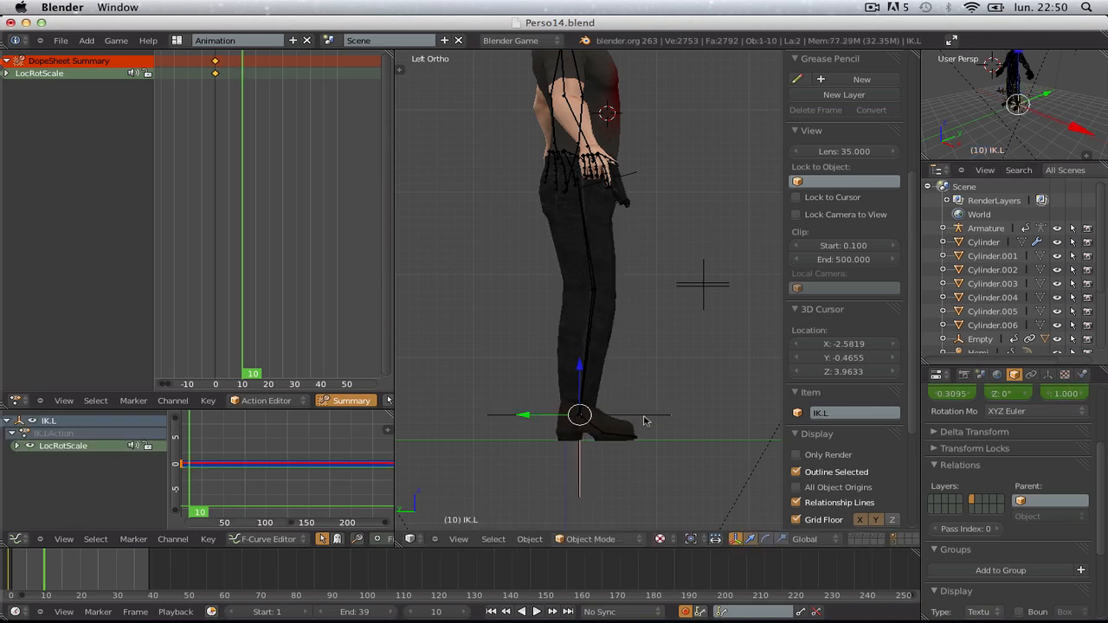
key("g")
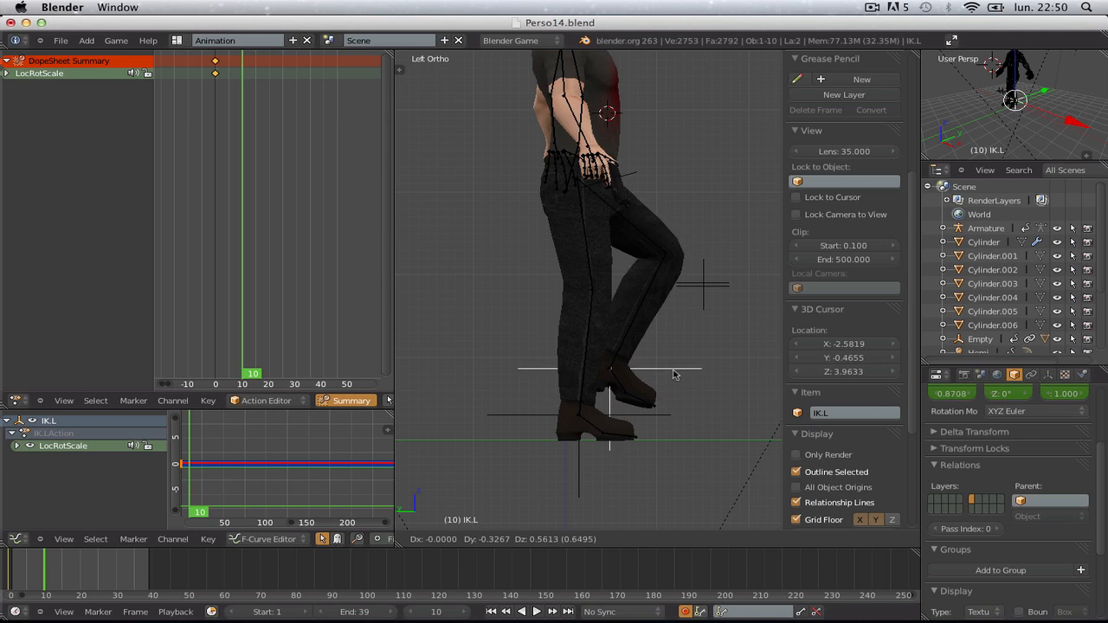
left_click(675, 371)
key("i")
key("KP_1")
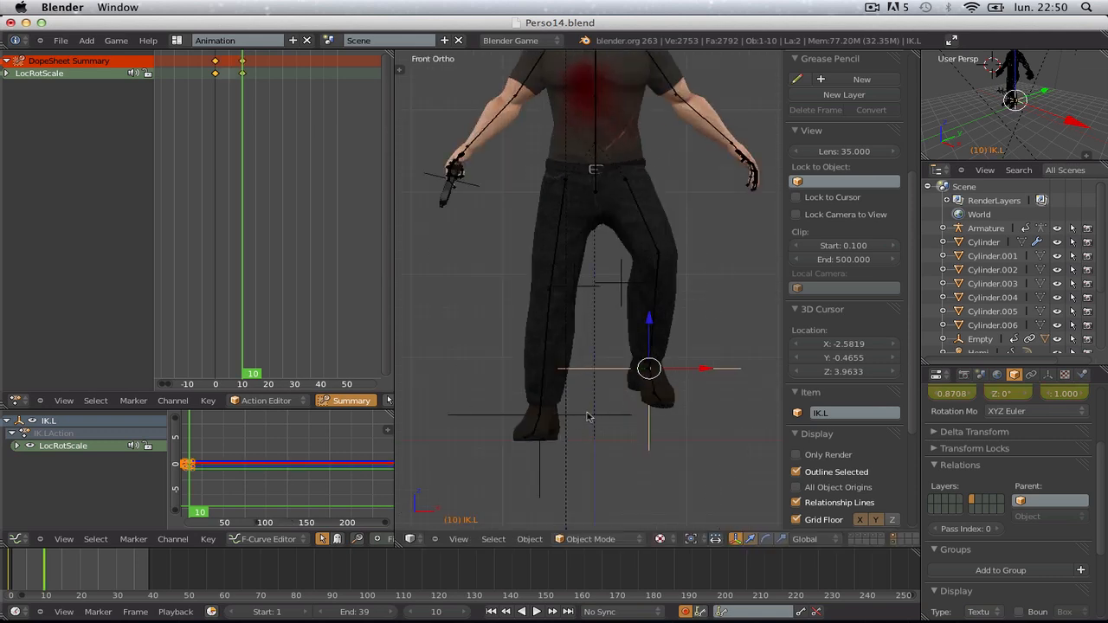
- Return to frame 0, move both foot IK controls slightly inward in the front view, and deselect everything
right_click(587, 422)
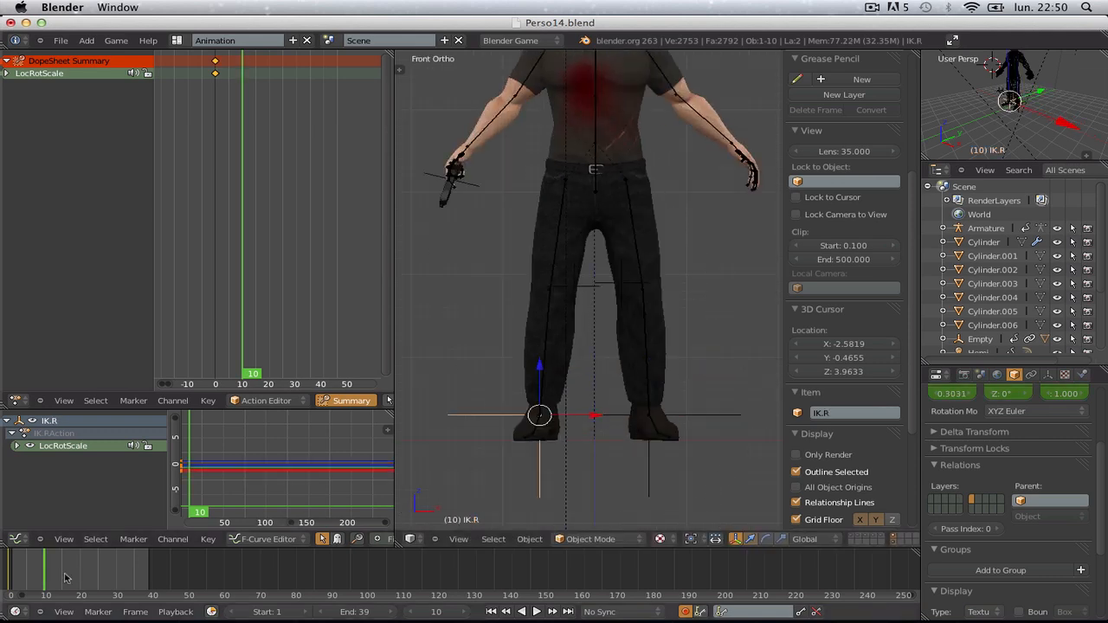
key("Down")
right_click(589, 421)
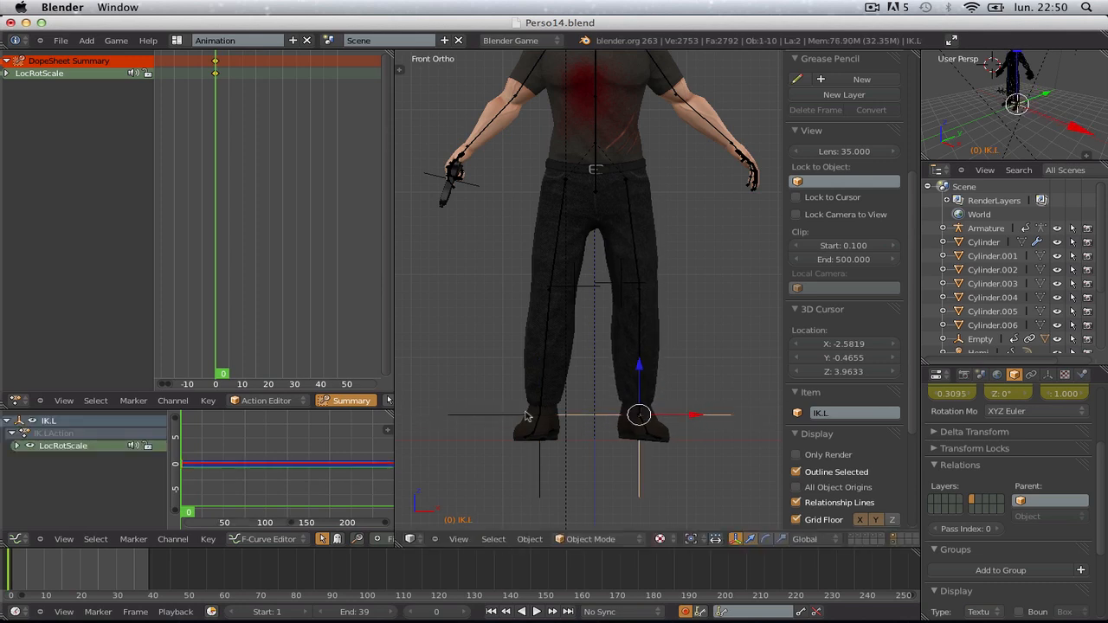
right_click(567, 421)
right_click(514, 420)
left_click_drag(591, 419, 604, 422)
scroll(604, 423, "down", 3)
key("a")
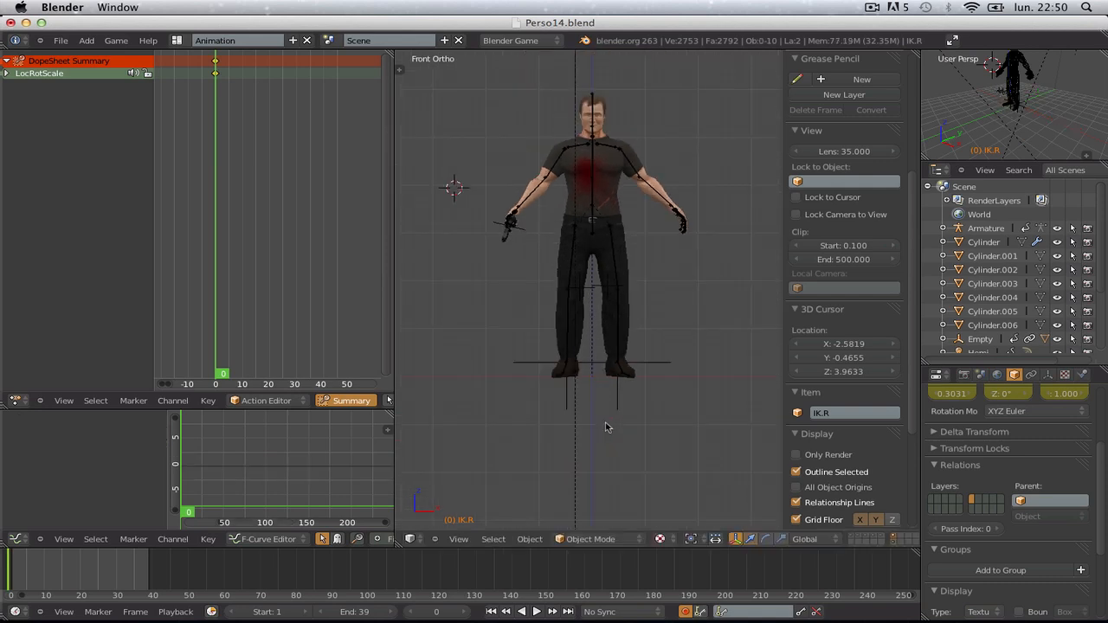
- Raise the left foot's IK control up and forward in the left orthographic view so the knee bends
key("KP_3")
key("ctrl+KP_1")
key("ctrl+KP_3")
scroll(611, 406, "up", 4)
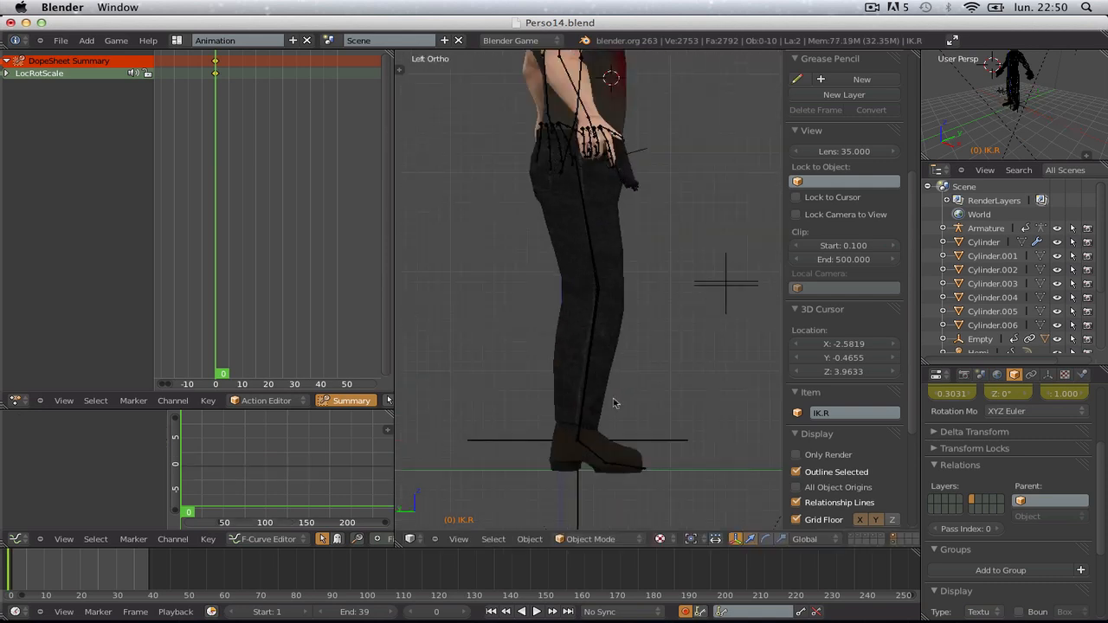
scroll(628, 437, "up", 1)
scroll(597, 459, "down", 1)
right_click(640, 440)
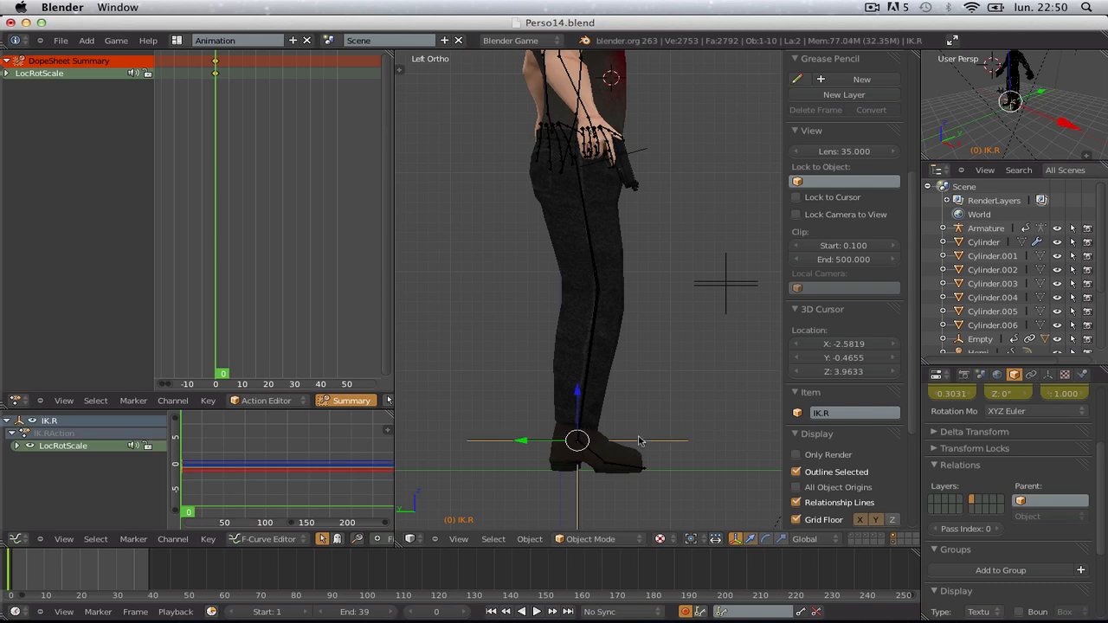
scroll(638, 407, "down", 2)
right_click(637, 403)
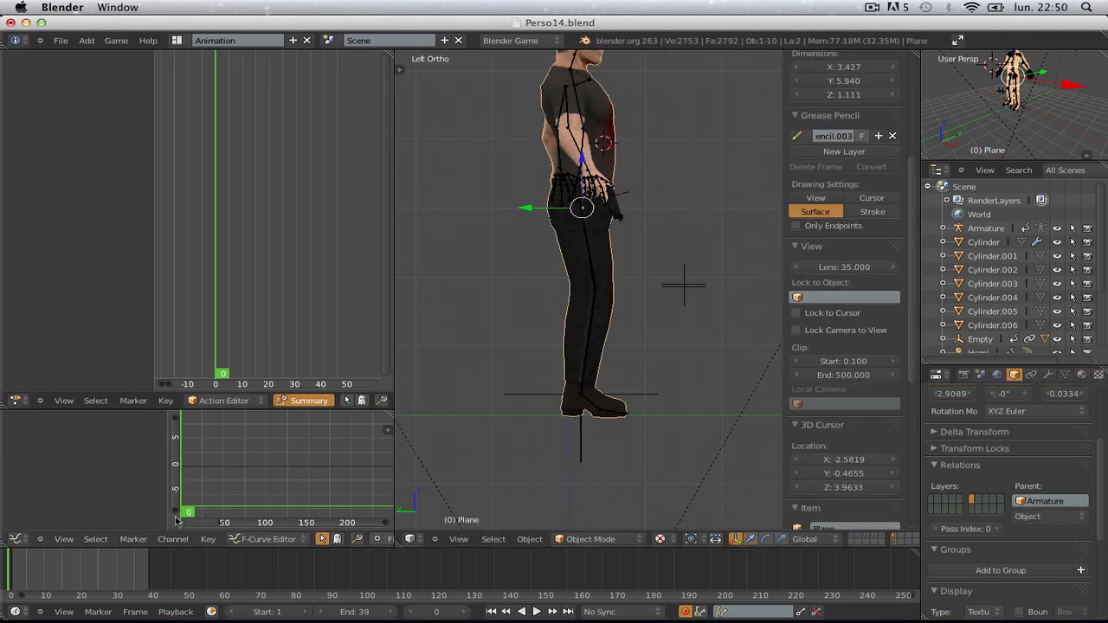
right_click(678, 391)
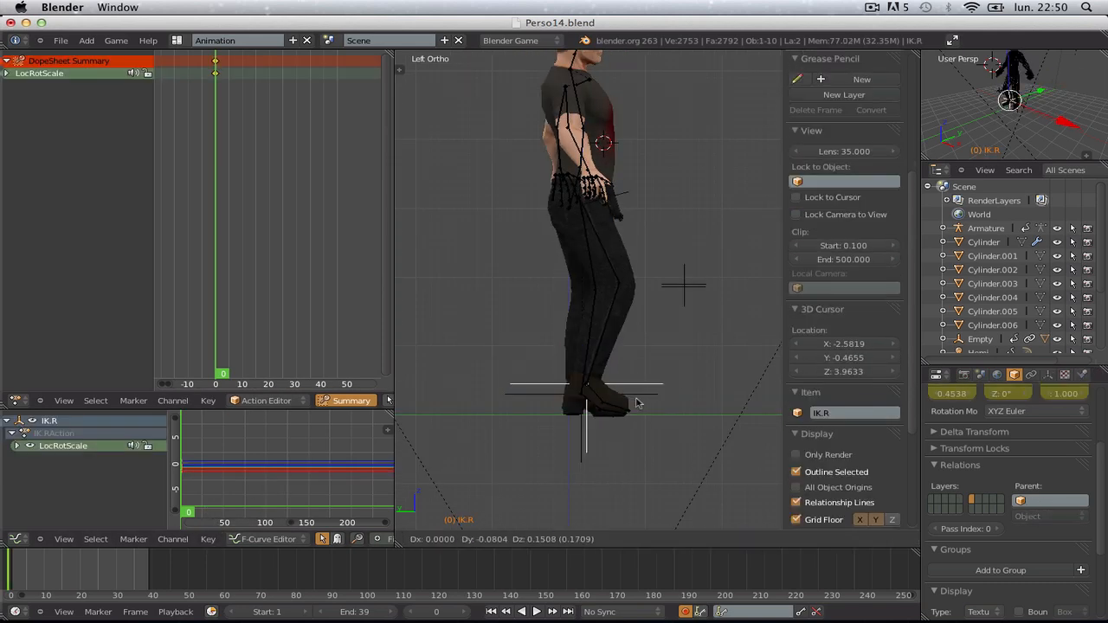
key("g")
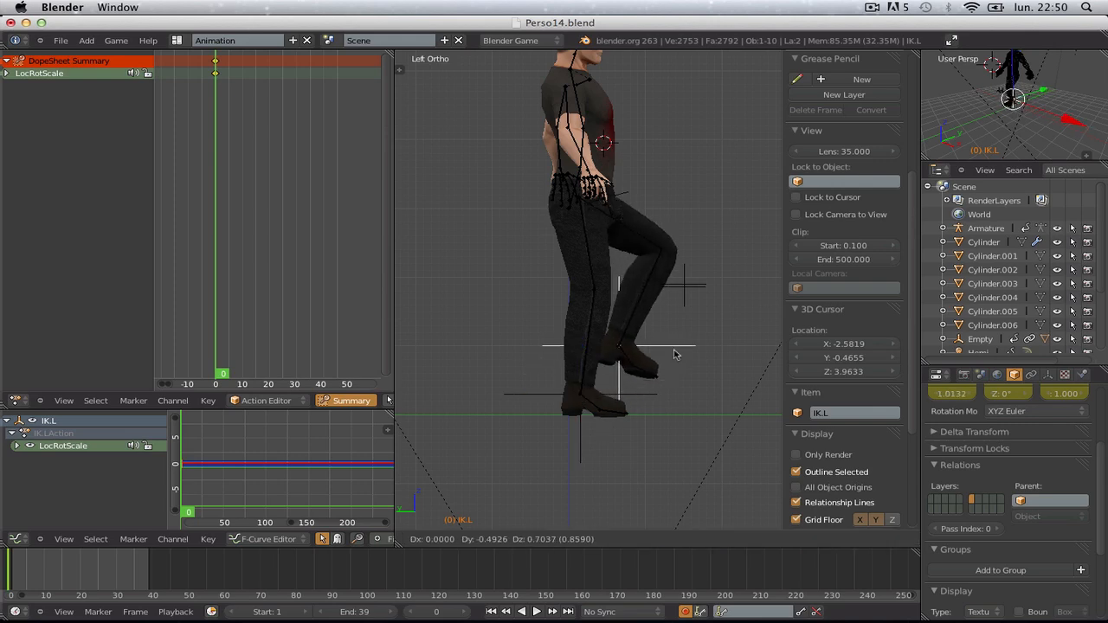
left_click(667, 368)
- Lower the raised left foot's IK control in the front view
middle_click_drag(673, 372, 573, 407)
key("KP_1")
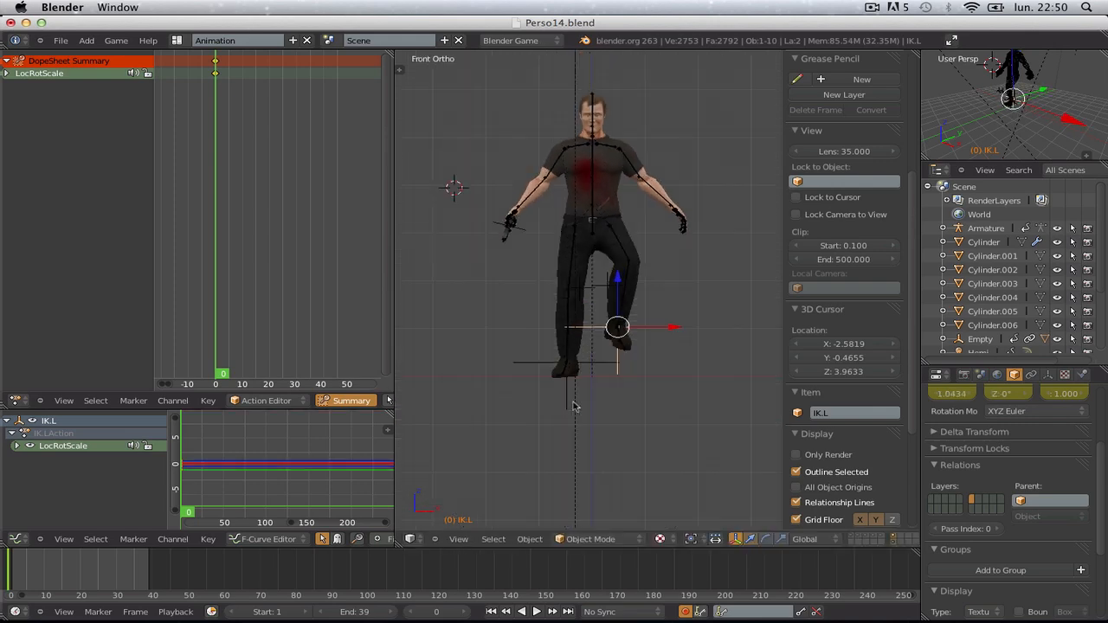
scroll(573, 407, "up", 3)
key("a")
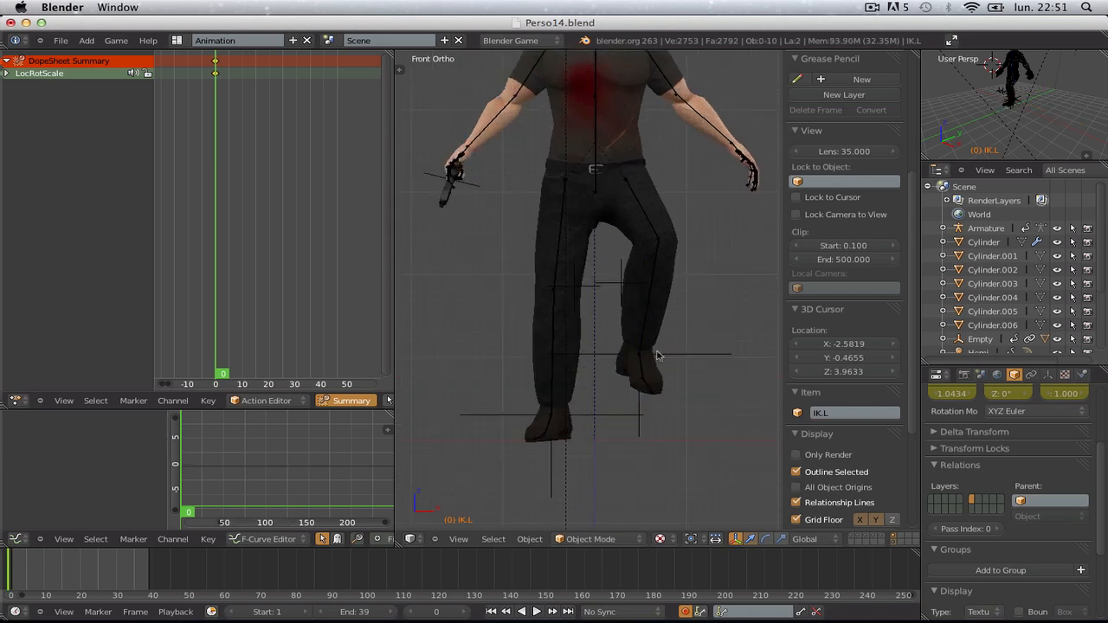
right_click(656, 355)
key("g")
left_click(683, 375)
- Nudge the left foot's IK control slightly in the left orthographic view, and deselect everything
key("KP_3")
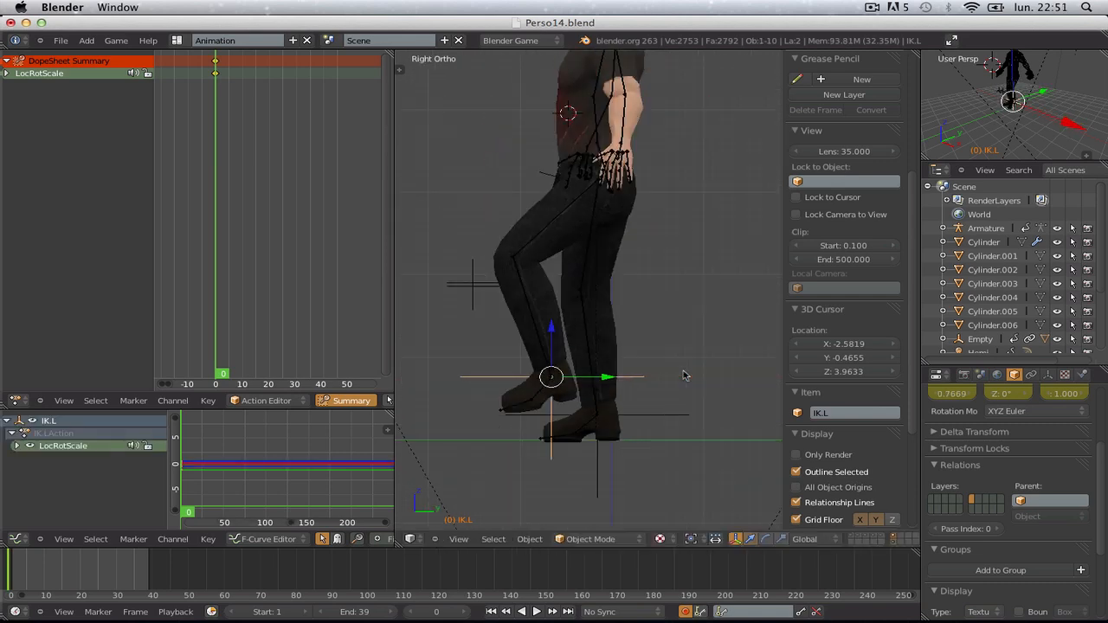
key("ctrl+KP_3")
key("g")
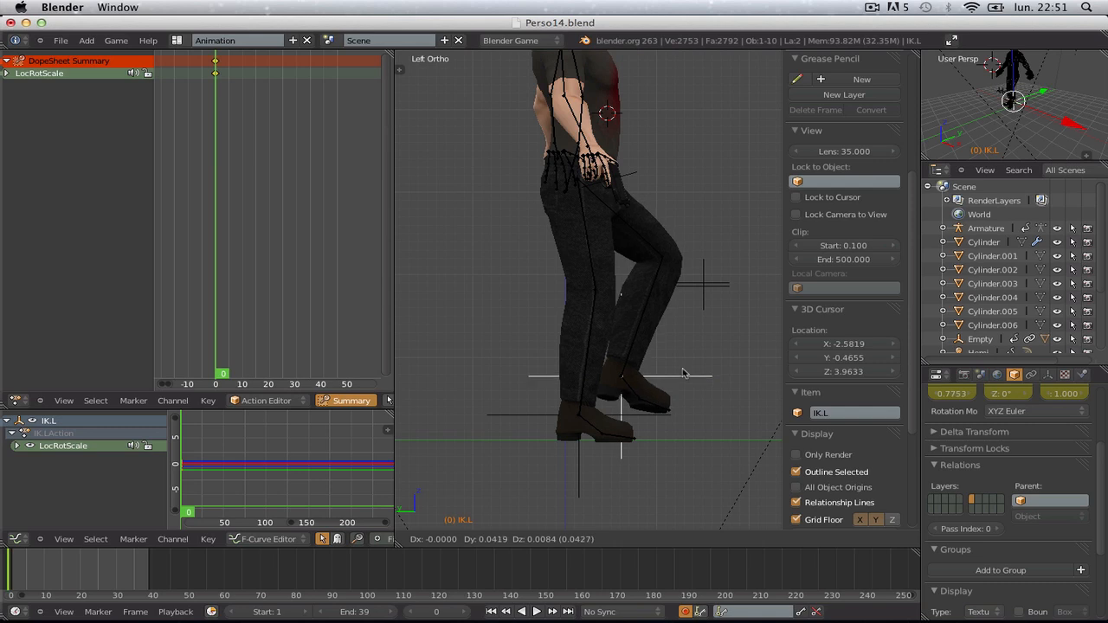
left_click(684, 373)
key("a")
middle_click_drag(651, 326, 639, 414, "shift")
scroll(640, 407, "down", 1)
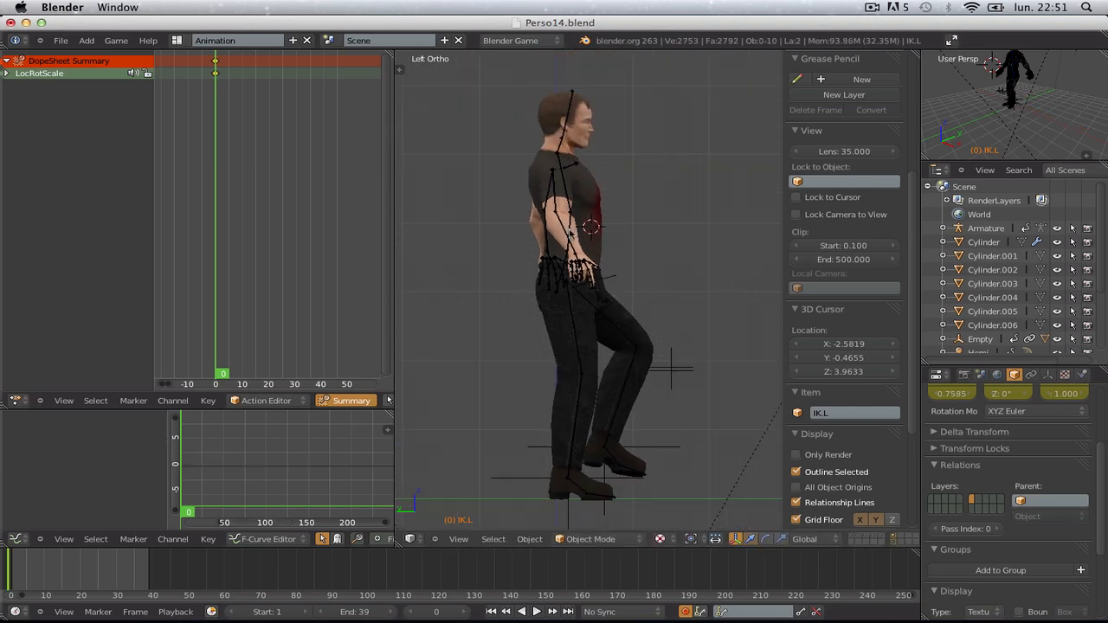
- Select the armature's hips bone and shift it forward about 0.09 units in the left orthographic view
right_click(582, 233)
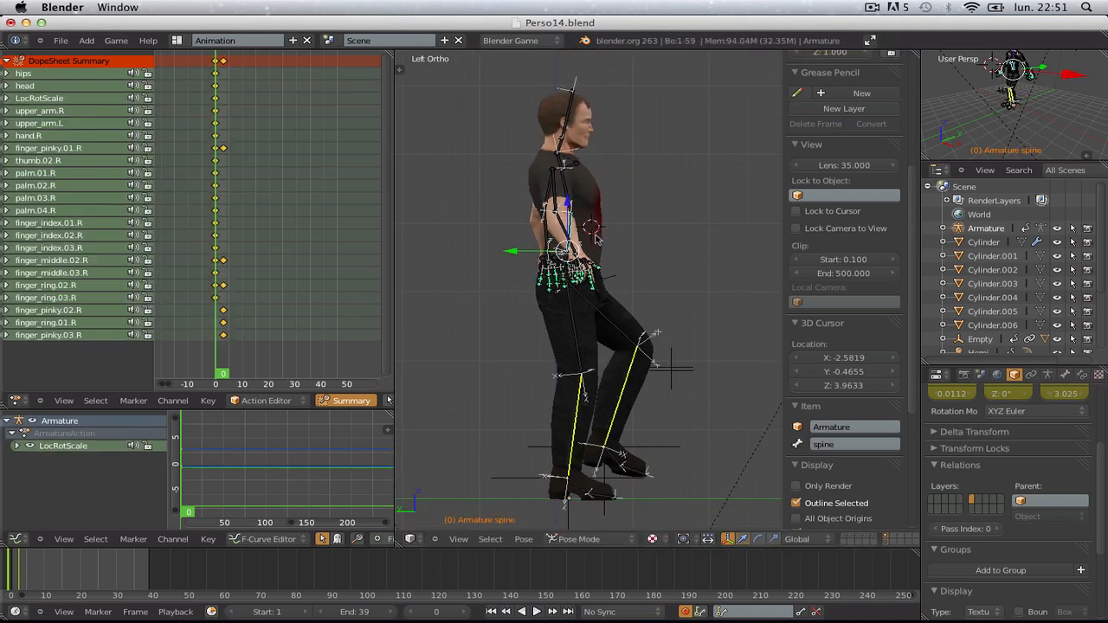
middle_click_drag(596, 239, 596, 295)
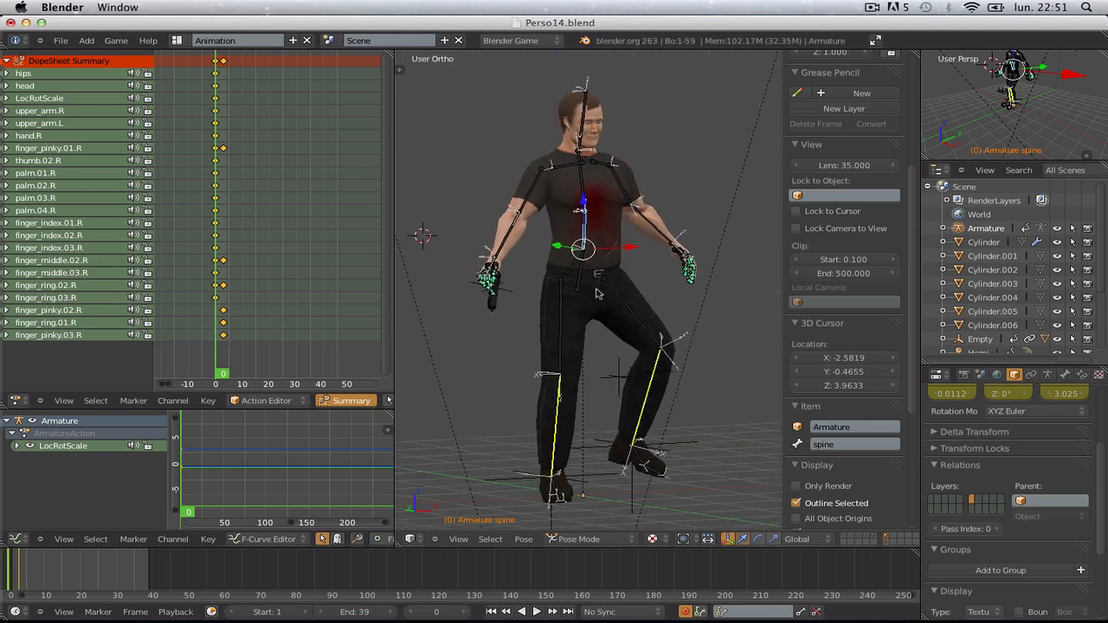
right_click(596, 295)
key("KP_3")
key("ctrl+KP_3")
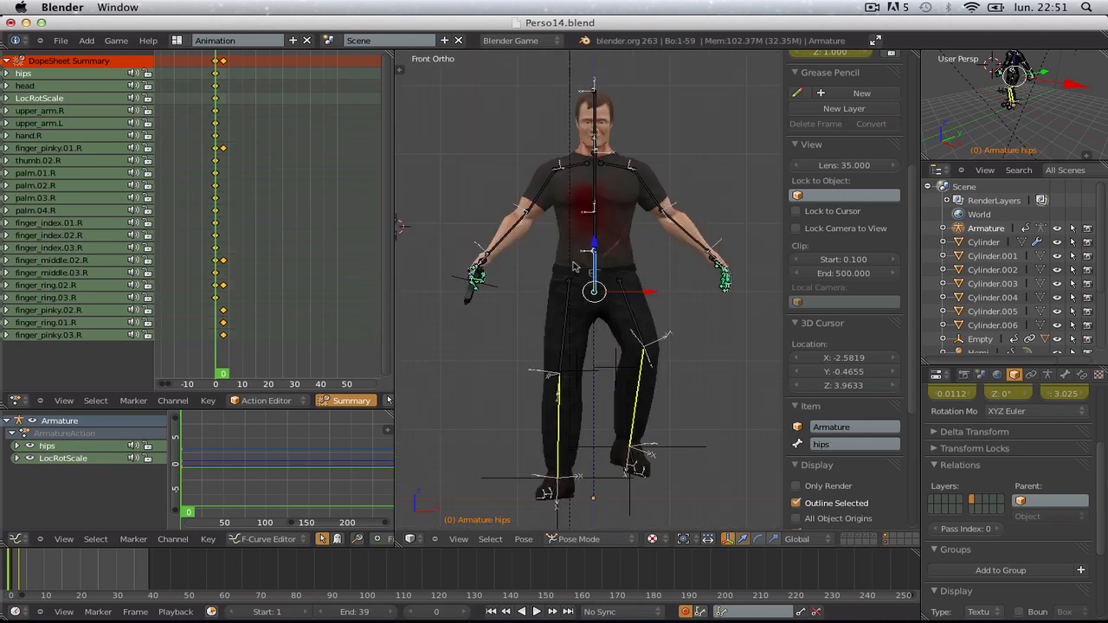
key("g")
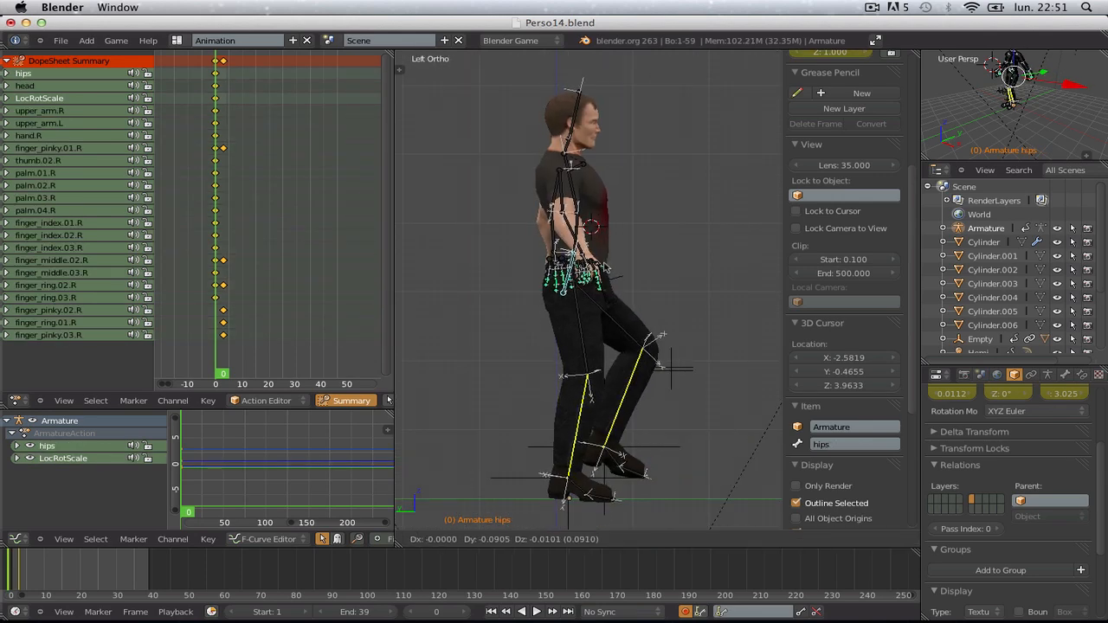
key("Escape")
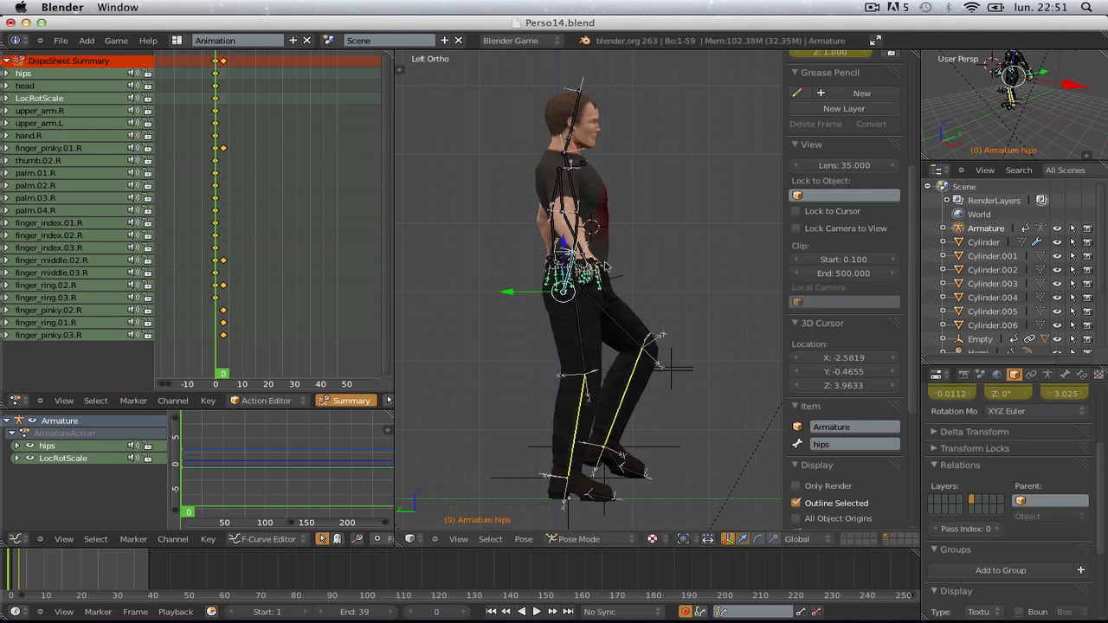
- Rotate the right upper arm bone forward in the left orthographic view
scroll(554, 289, "up", 4)
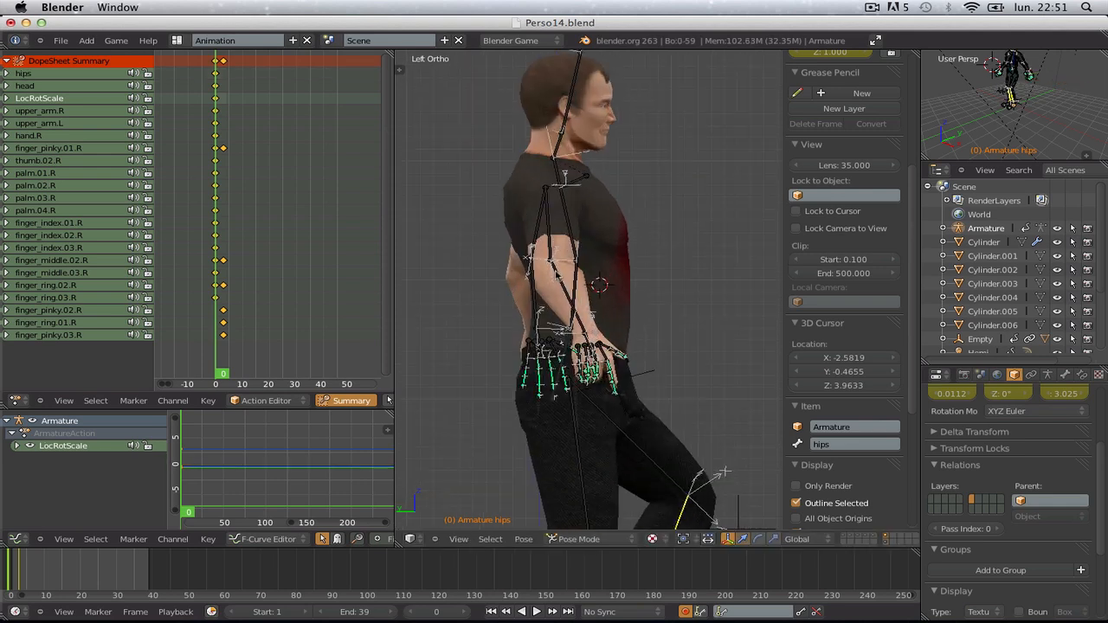
right_click(559, 260)
key("r")
left_click(568, 289)
- Rotate the left upper arm bone backward behind the torso, refining the angle with a second rotation
right_click(575, 290)
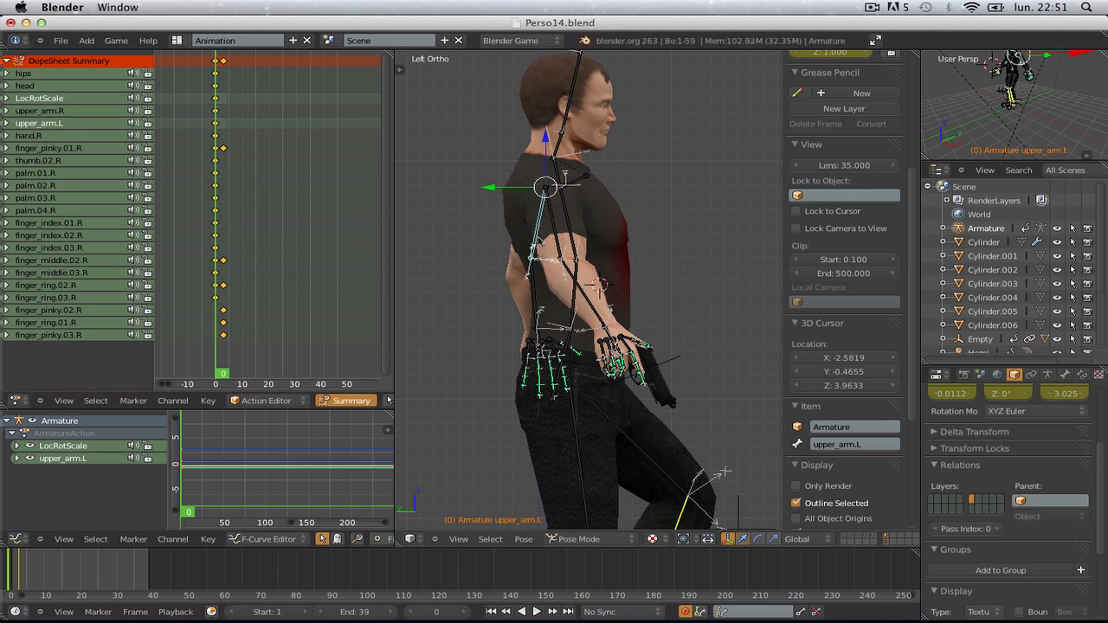
key("r")
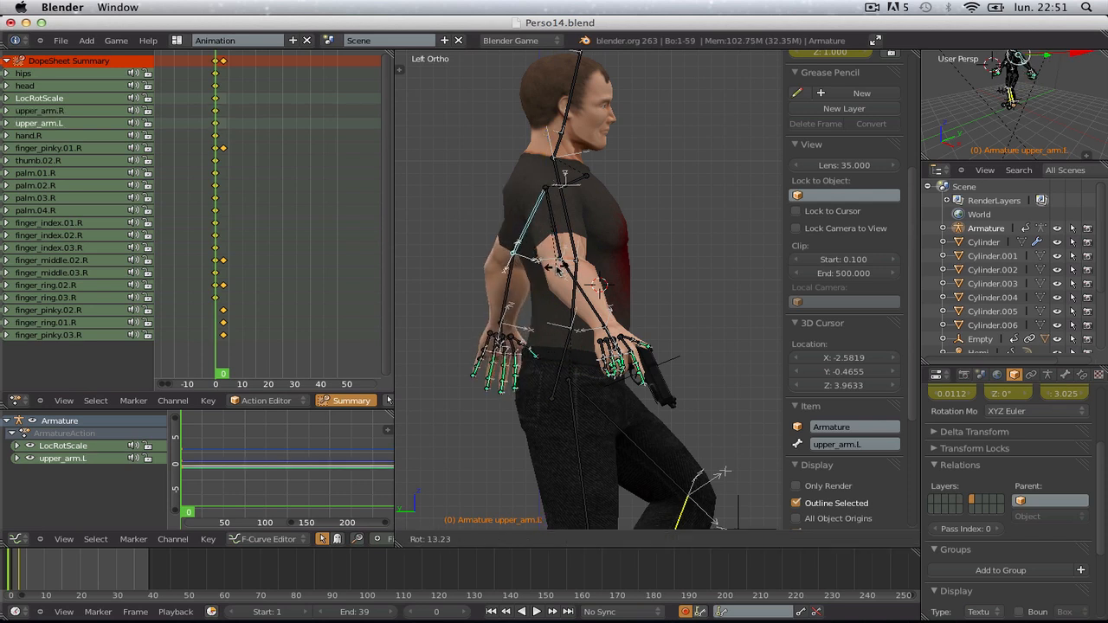
left_click(558, 268)
key("r")
left_click(560, 252)
- Adjust the right upper arm bone's swing in the left orthographic view, and deselect all bones
right_click(559, 245)
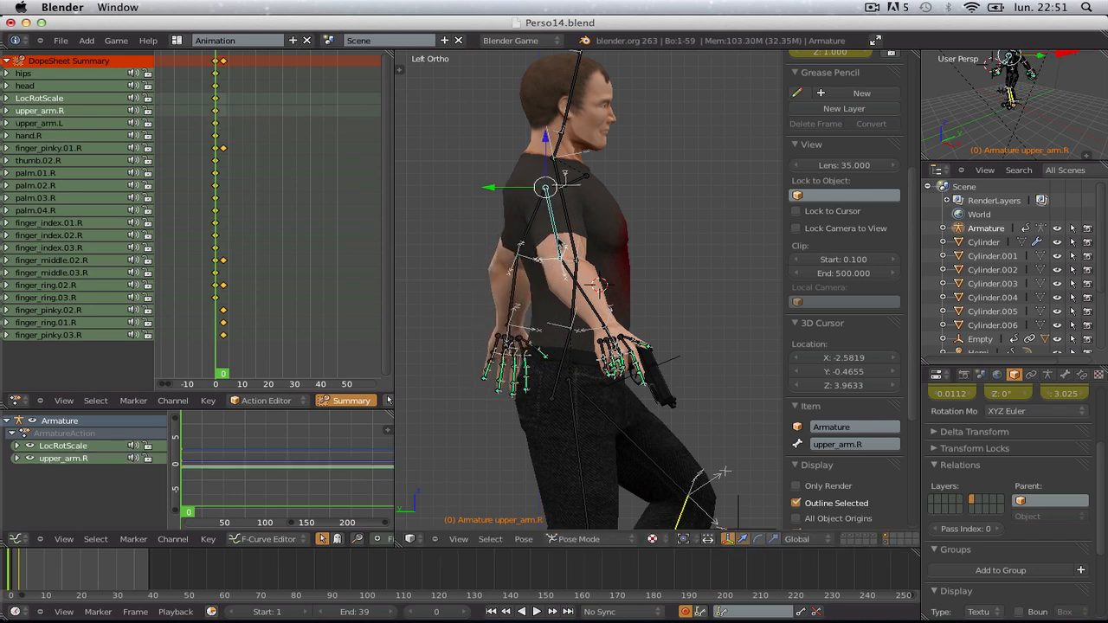
key("r")
left_click(564, 290)
key("a")
- Rotate the right upper arm bone inward toward the body in the front orthographic view
scroll(679, 316, "down", 2)
middle_click_drag(680, 317, 562, 332)
scroll(502, 341, "down", 3)
key("KP_1")
scroll(562, 248, "up", 3)
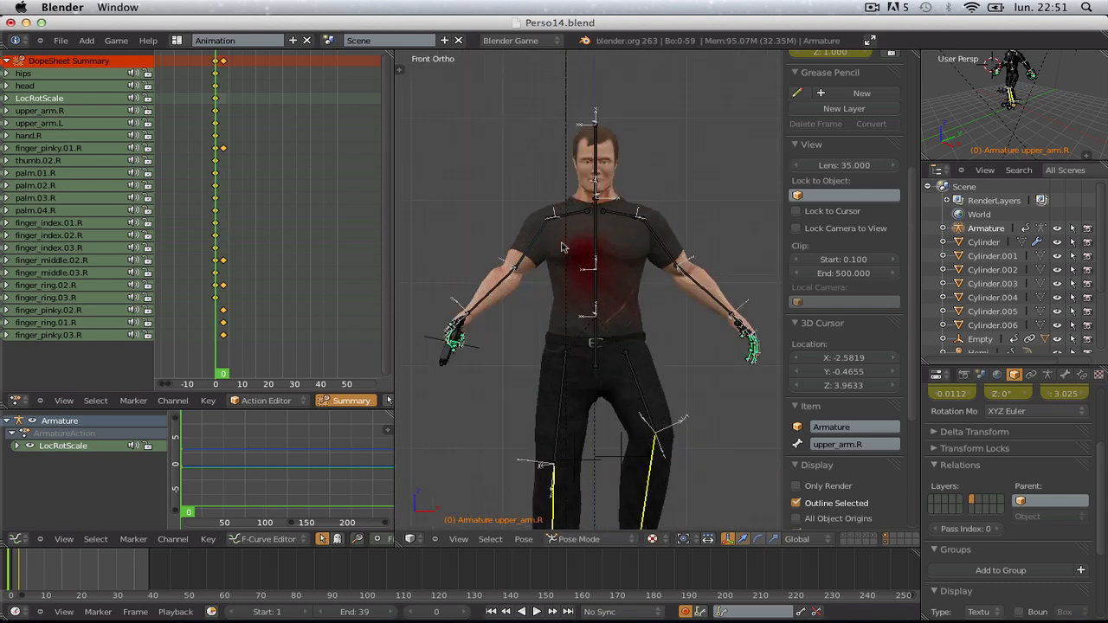
right_click(519, 257)
key("r")
key("r")
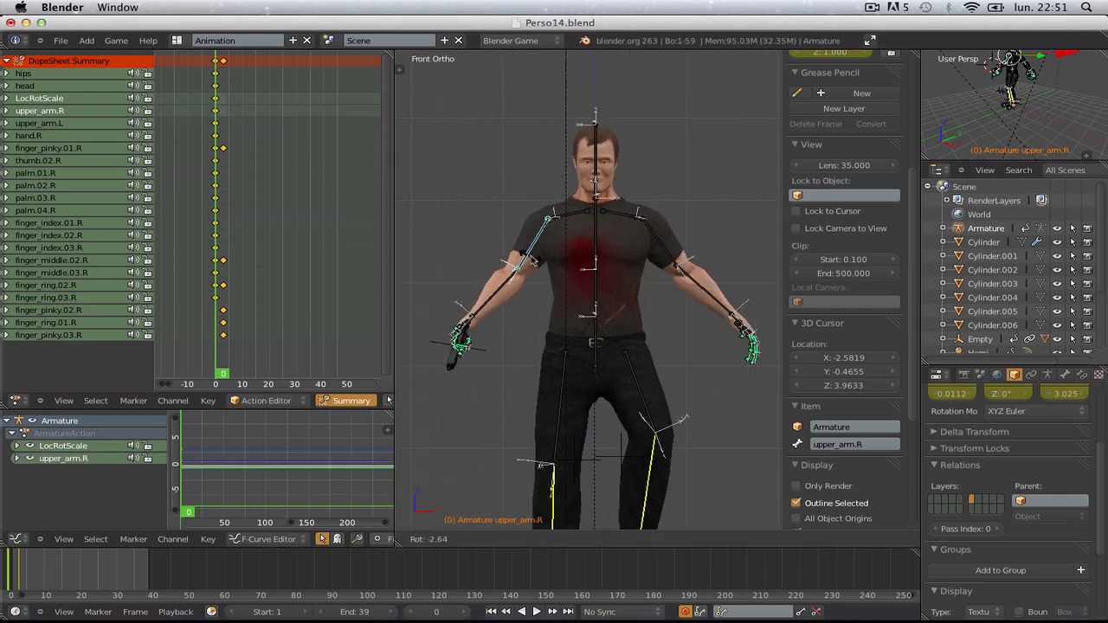
left_click(562, 278)
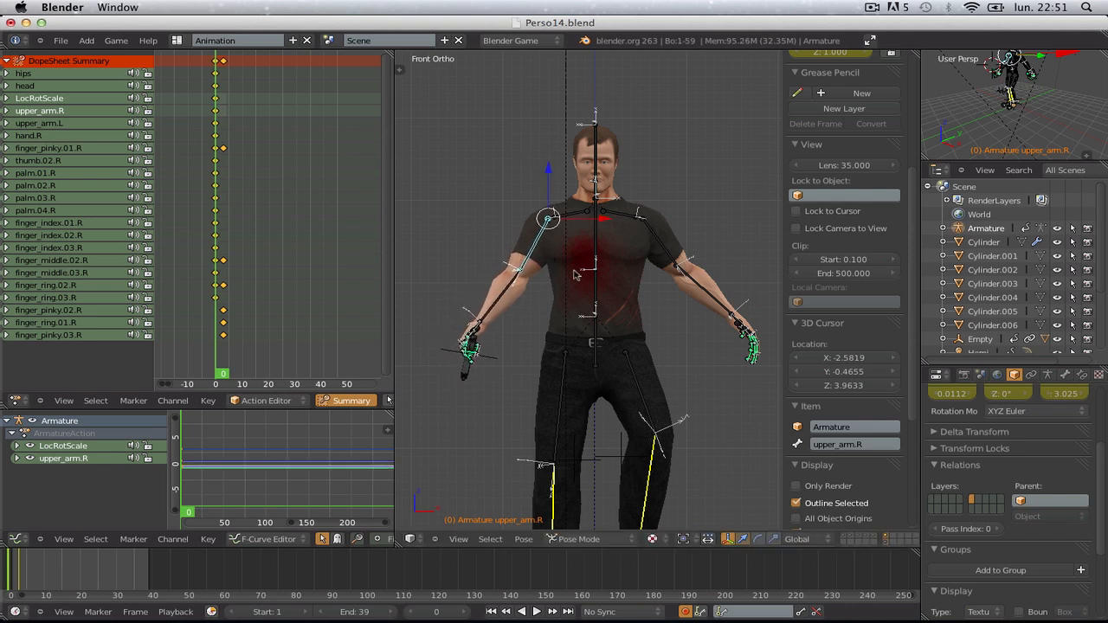
- Rotate the left upper arm bone freely in the front orthographic view, and deselect all bones
right_click(662, 258)
key("r")
key("r")
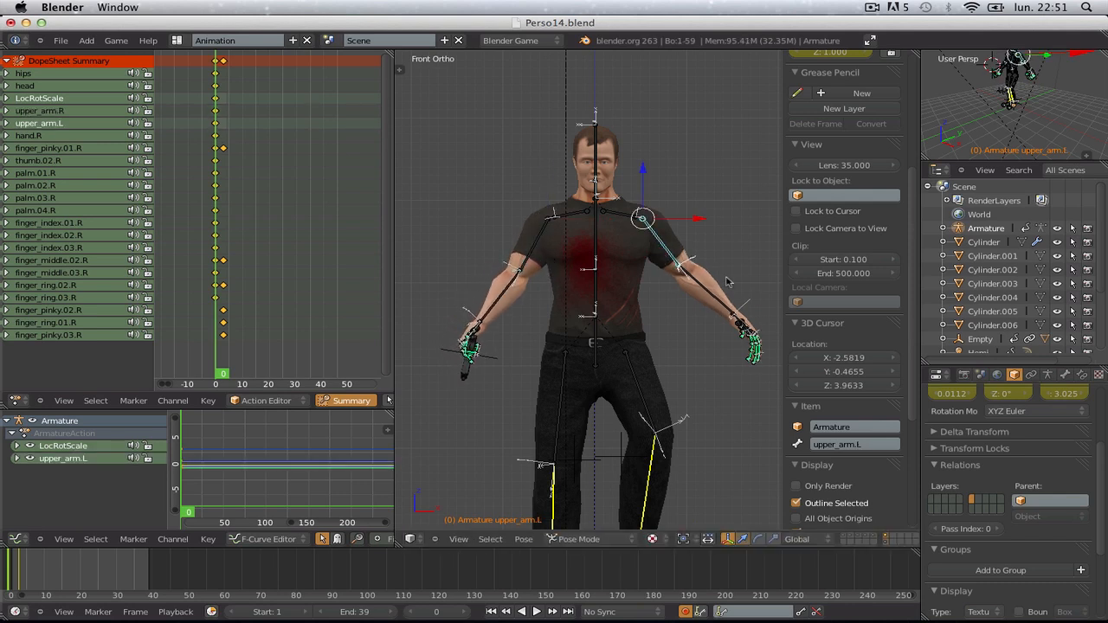
left_click(715, 286)
key("a")
scroll(715, 286, "down", 3)
middle_click_drag(715, 286, 737, 296)
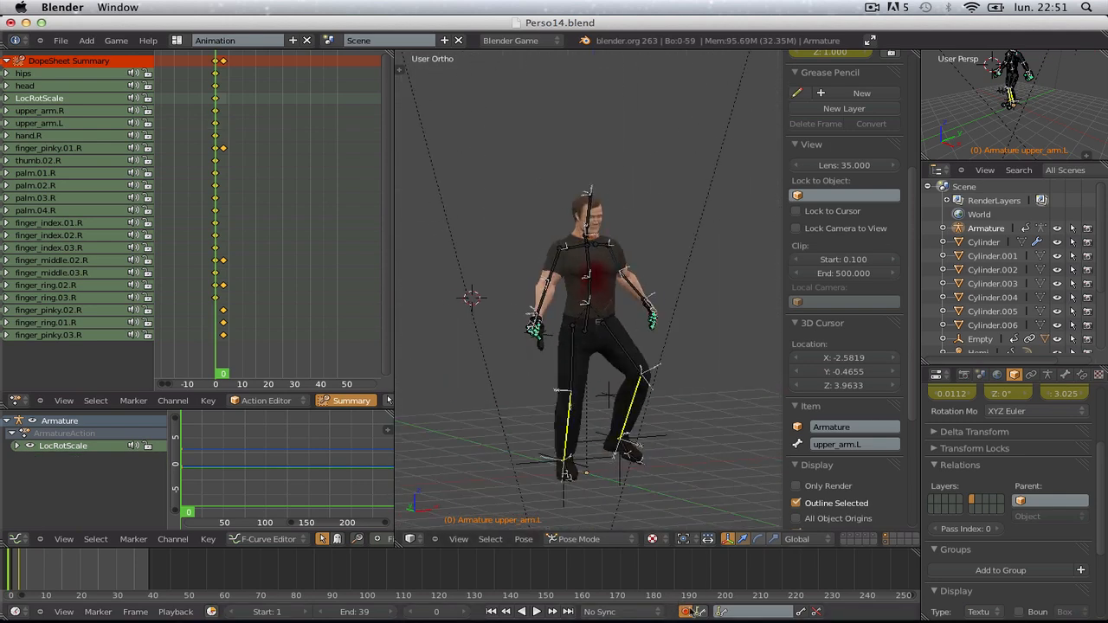
- Delete the stray right-hand finger keyframes at frame 3, leaving the frame 0 keyframes
left_click(685, 612)
middle_click_drag(658, 389, 587, 410)
left_click_drag(13, 563, 16, 564)
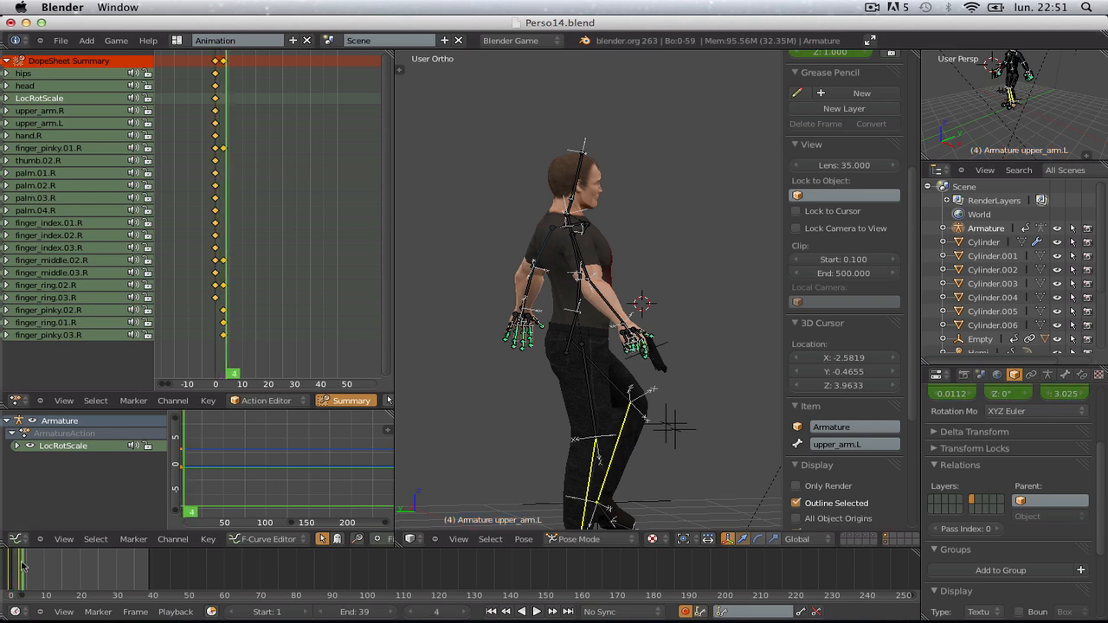
left_click(225, 351)
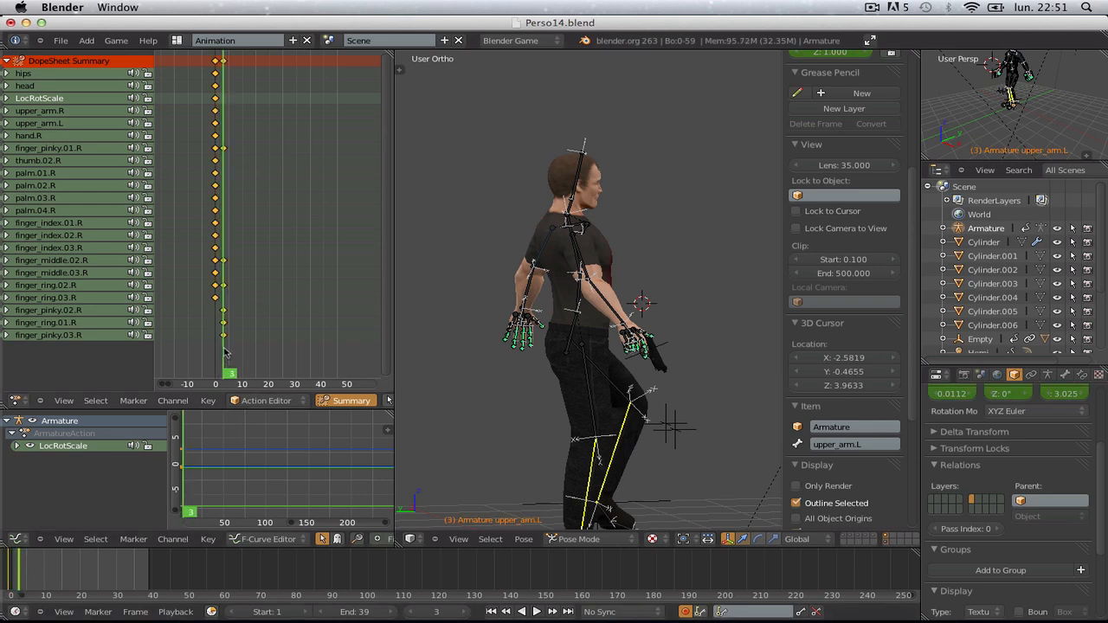
key("Right")
key("Right")
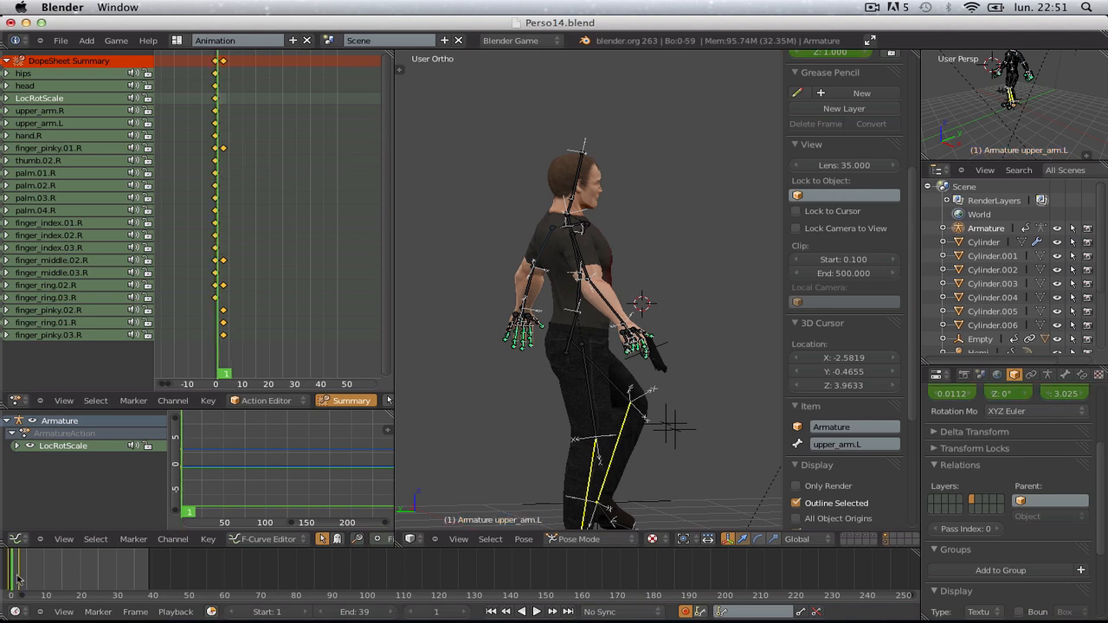
left_click_drag(9, 580, 19, 581)
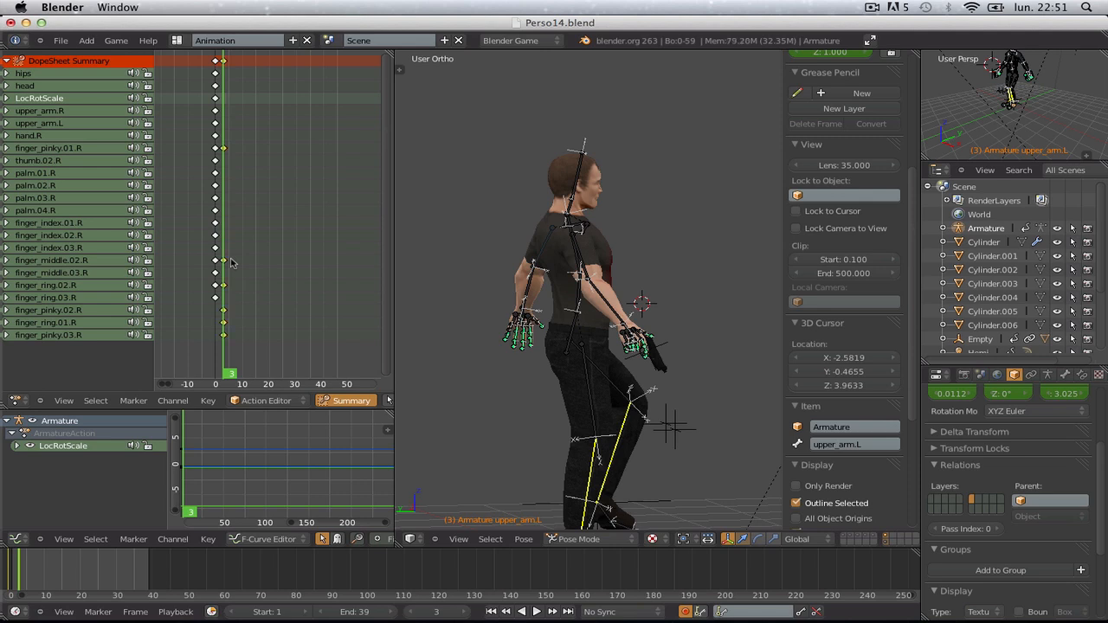
key("x")
left_click(197, 213)
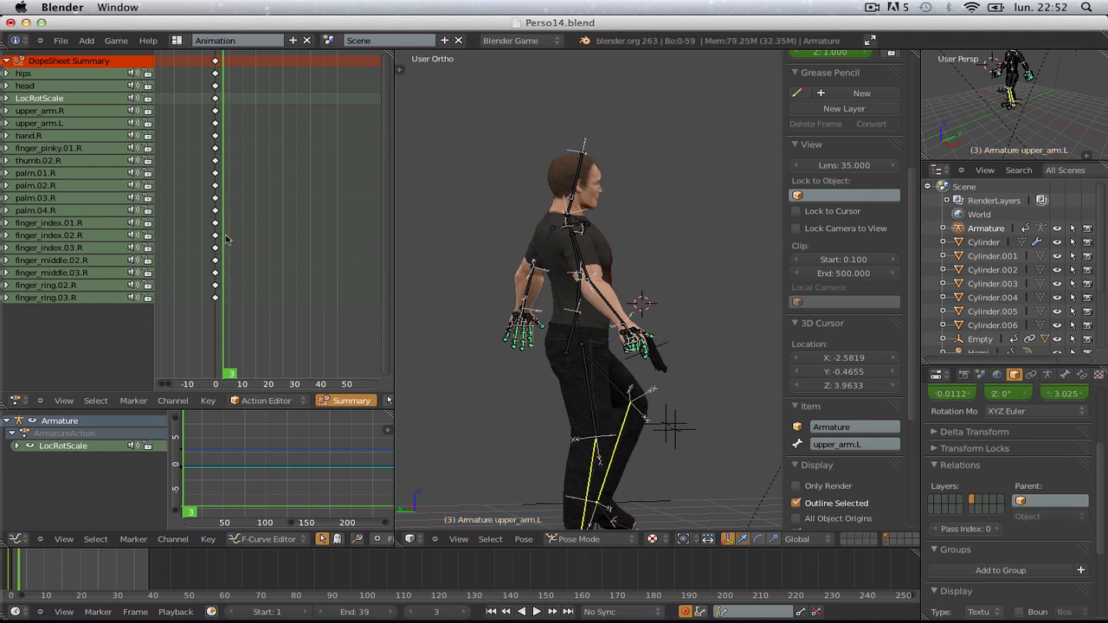
- Set the current frame to 10 and show the character in the front orthographic view
left_click_drag(230, 241, 189, 253)
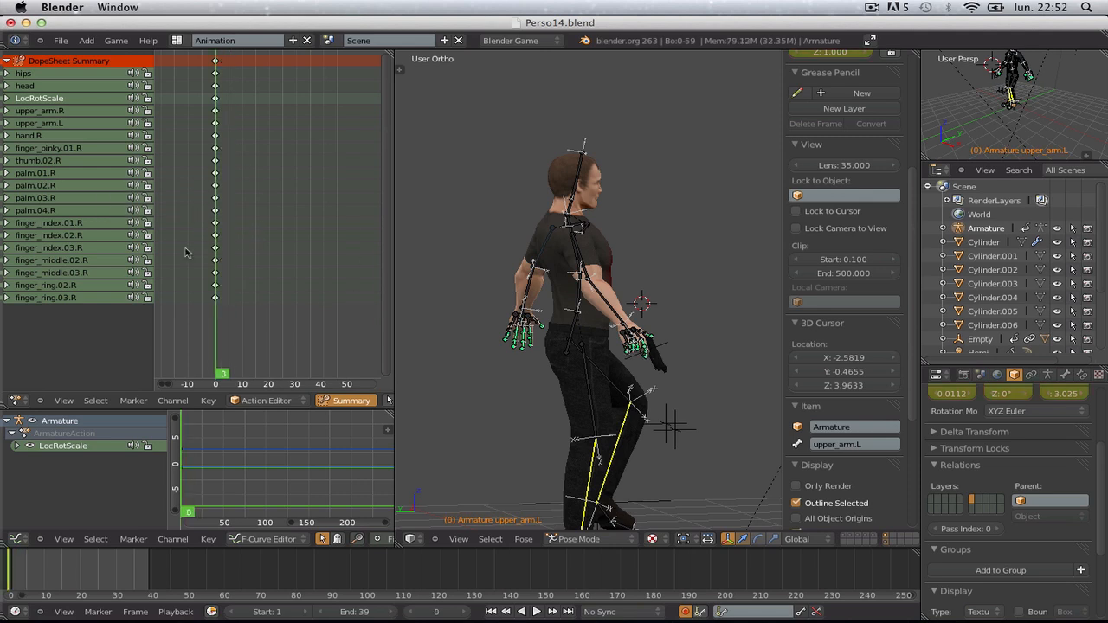
left_click(45, 571)
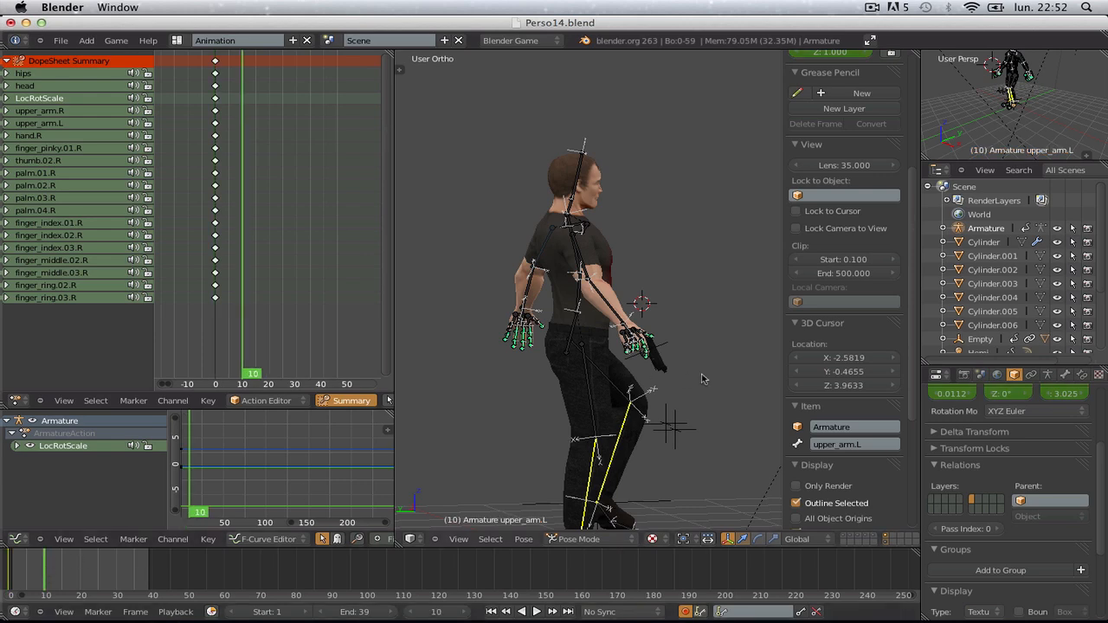
key("KP_1")
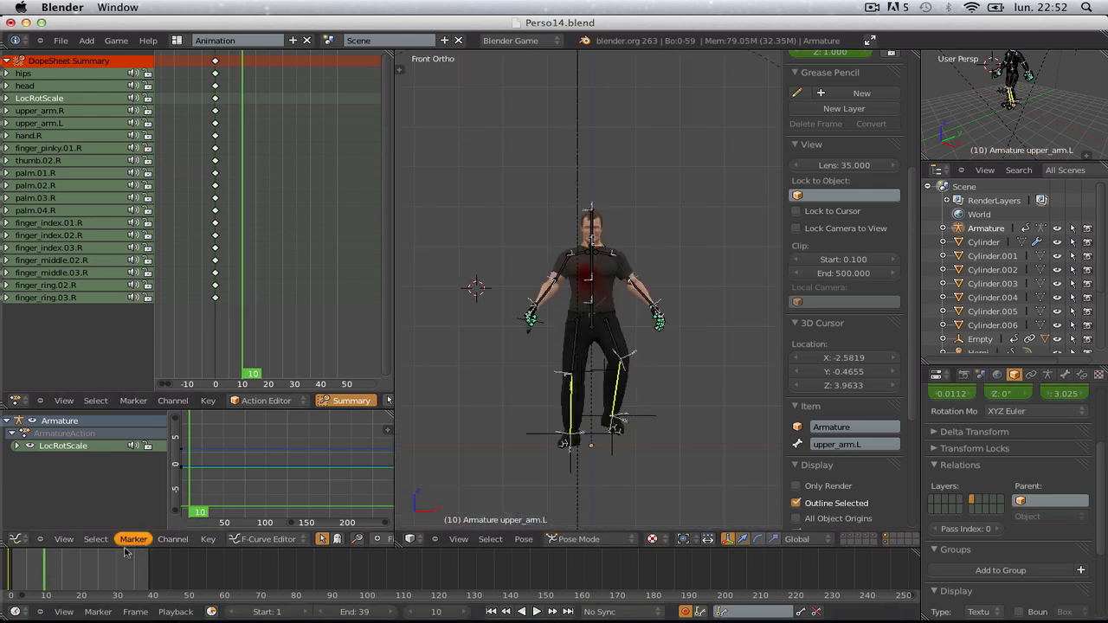
- Jump the playhead back and forth between frame 0 and frame 10, ending on frame 10
key("Down")
key("Down")
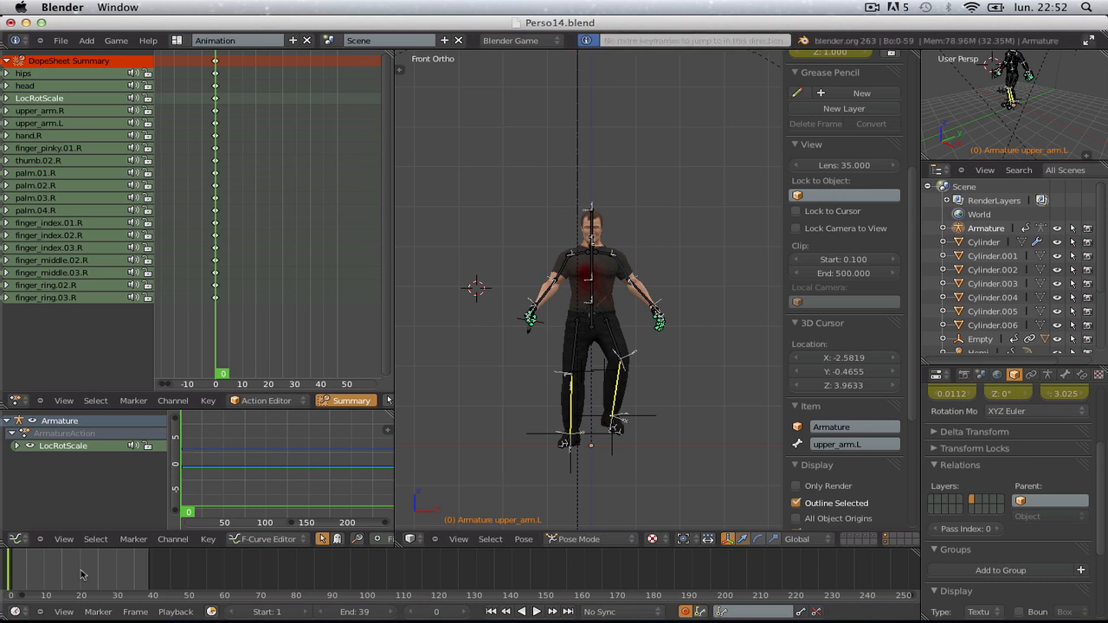
key("Up")
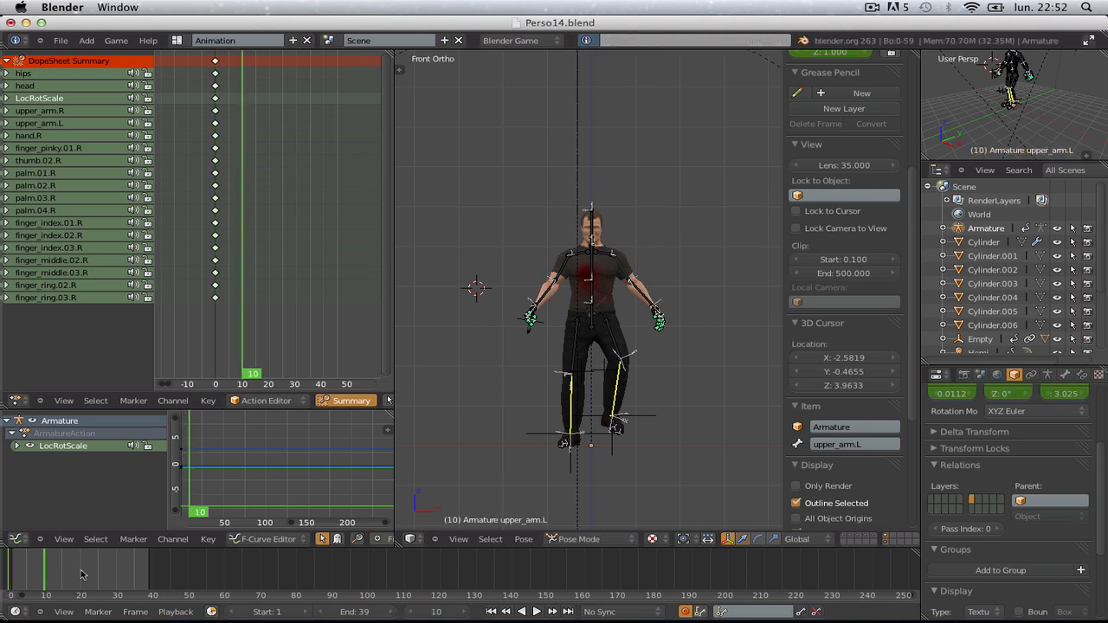
key("shift+Up")
key("shift+Up")
key("shift+Up")
key("shift+Down")
key("shift+Down")
key("shift+Down")
key("shift+Down")
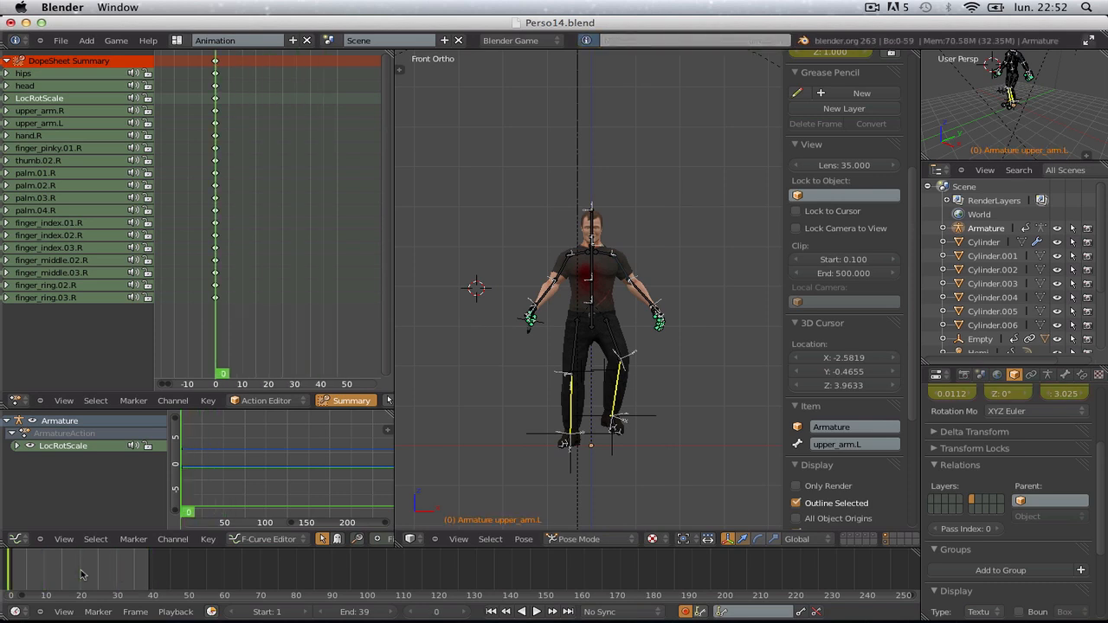
key("shift+Up")
key("shift+Up")
key("shift+Up")
key("shift+Down")
key("shift+Down")
key("shift+Down")
key("shift+Up")
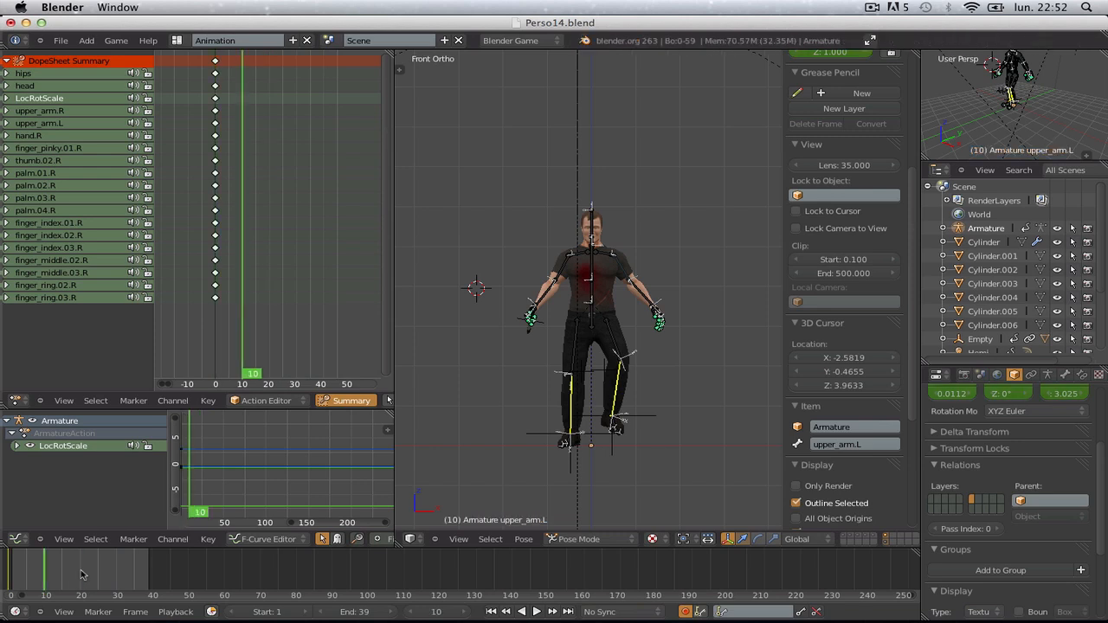
- In the left orthographic view, move the right foot target IK.R backward about 0.3 units along the Y axis
scroll(626, 374, "up", 3)
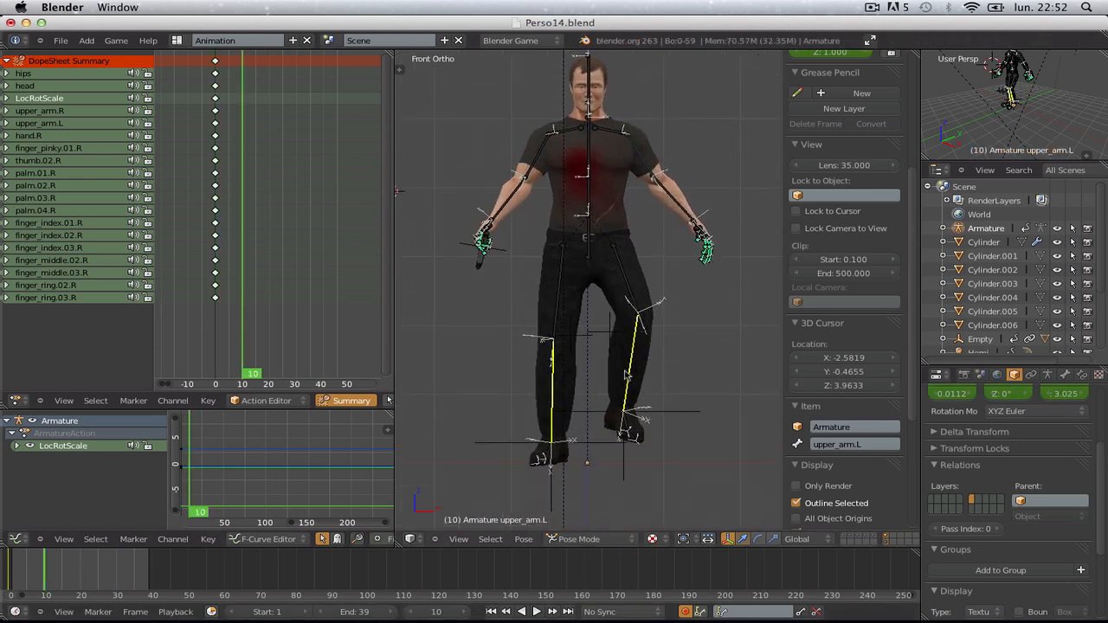
key("KP_3")
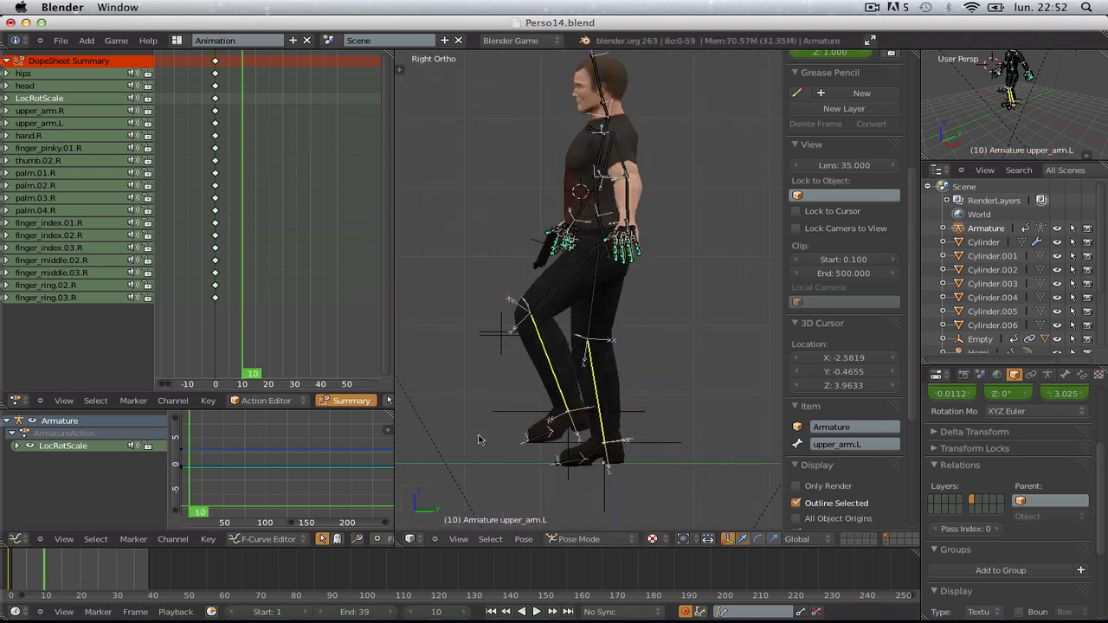
key("ctrl+KP_3")
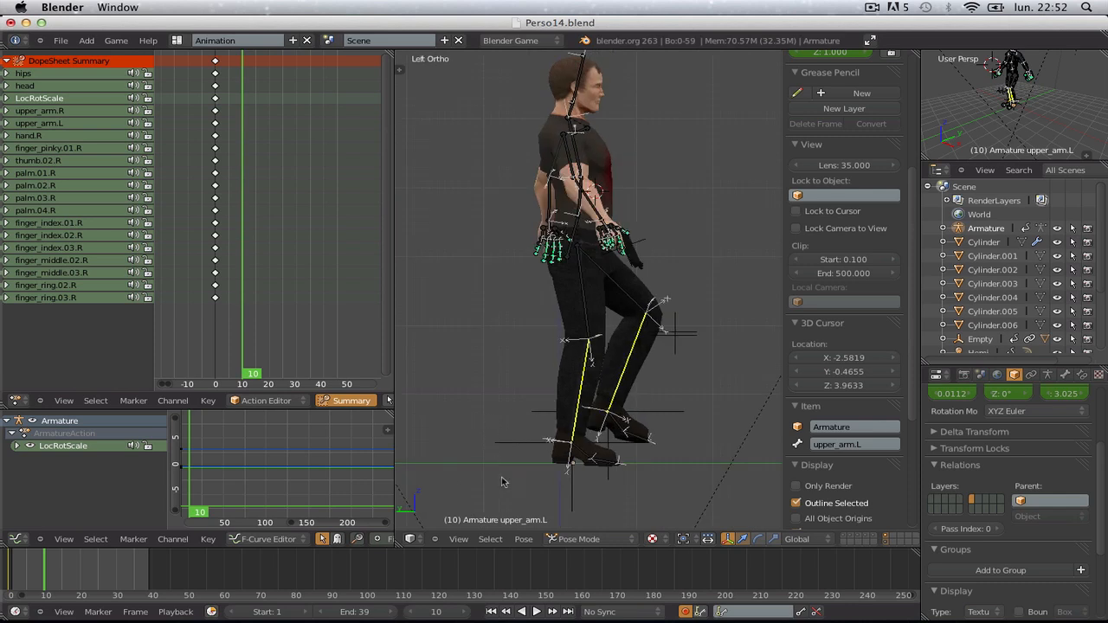
right_click(569, 492)
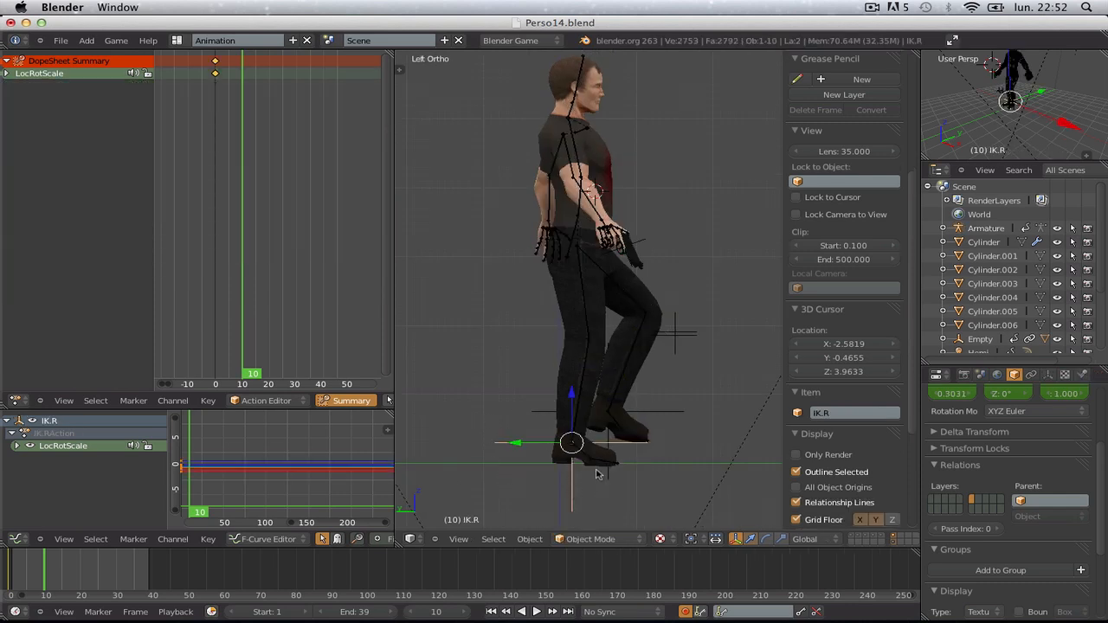
left_click_drag(522, 446, 499, 441)
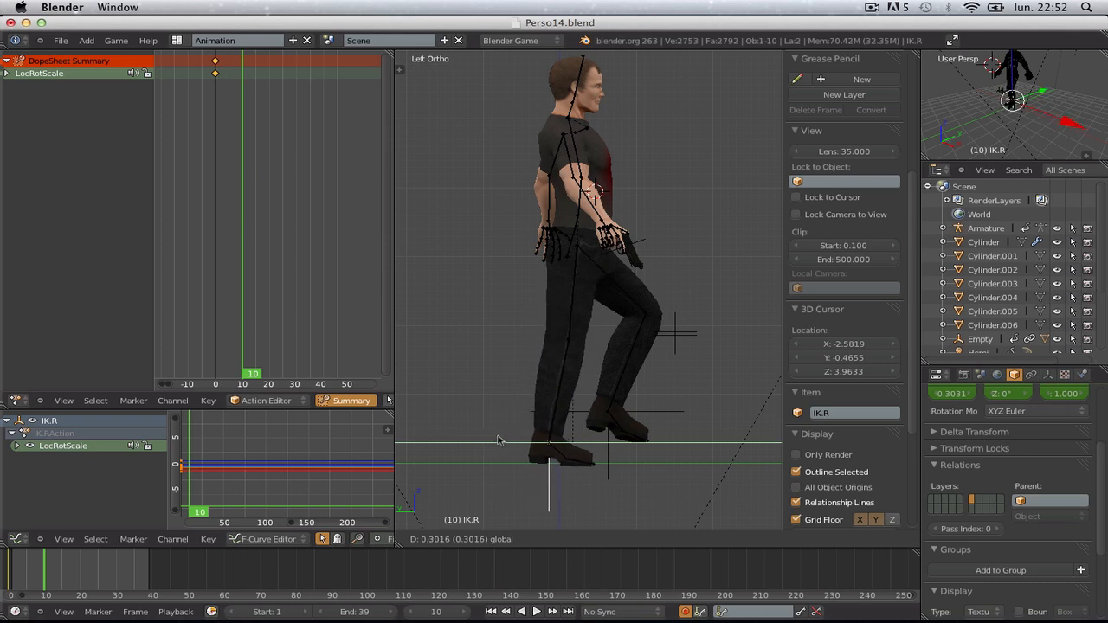
left_click(500, 441)
- Move the left foot target IK.L about 0.23 units forward and 0.32 units down
right_click(611, 428)
key("g")
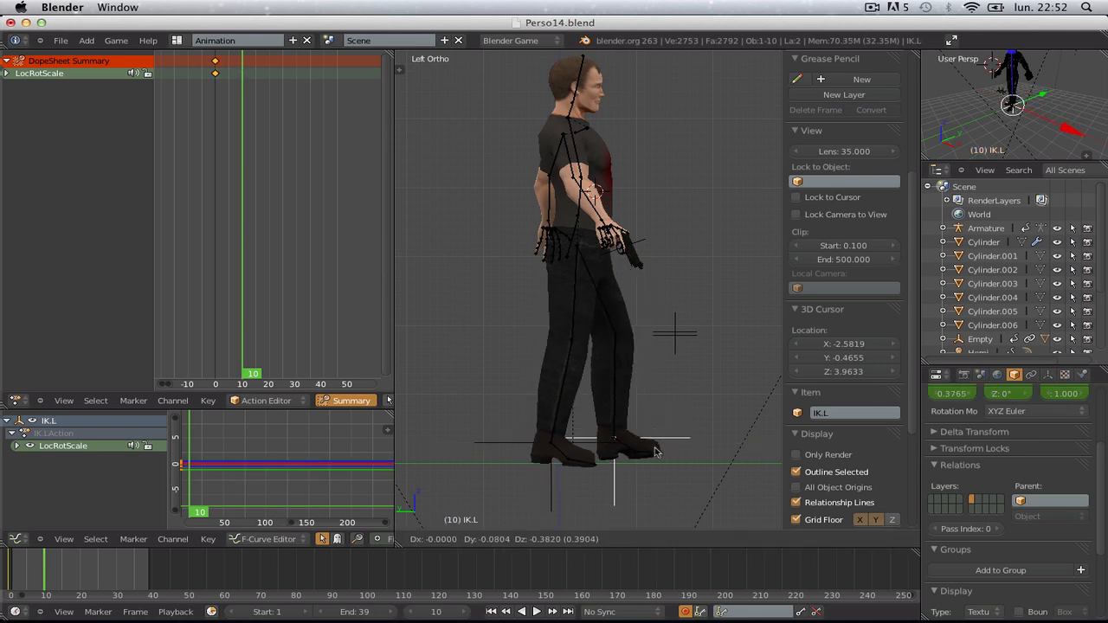
left_click_drag(655, 451, 666, 447)
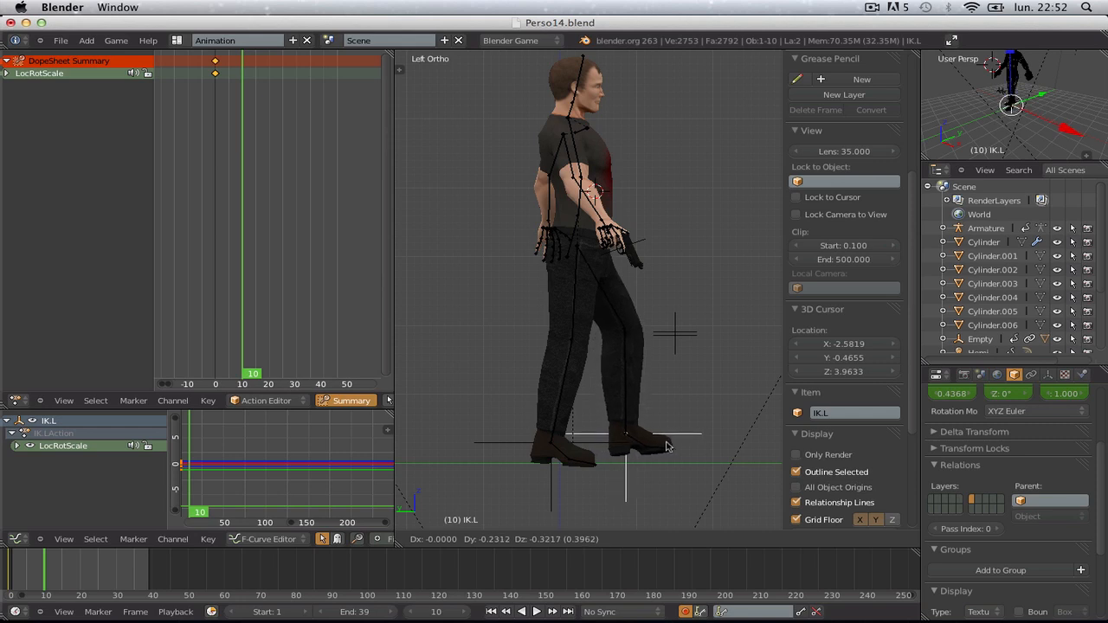
left_click(666, 447)
- Move the right foot target IK.R about 0.63 units backward and 0.35 units up, and deselect it
right_click(526, 449)
key("g")
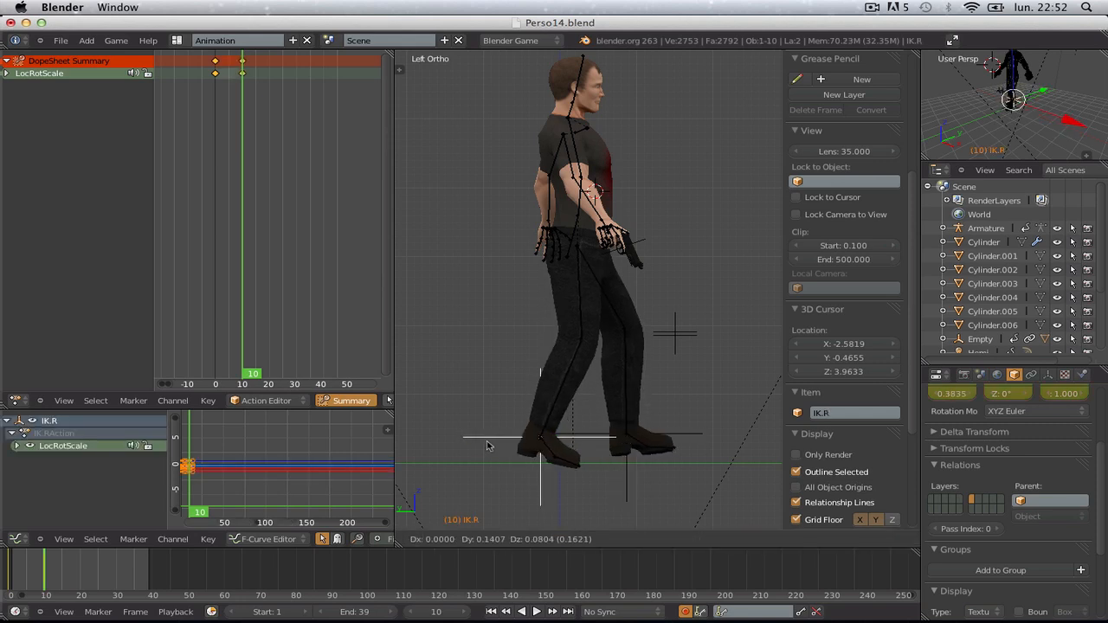
left_click_drag(488, 446, 449, 426)
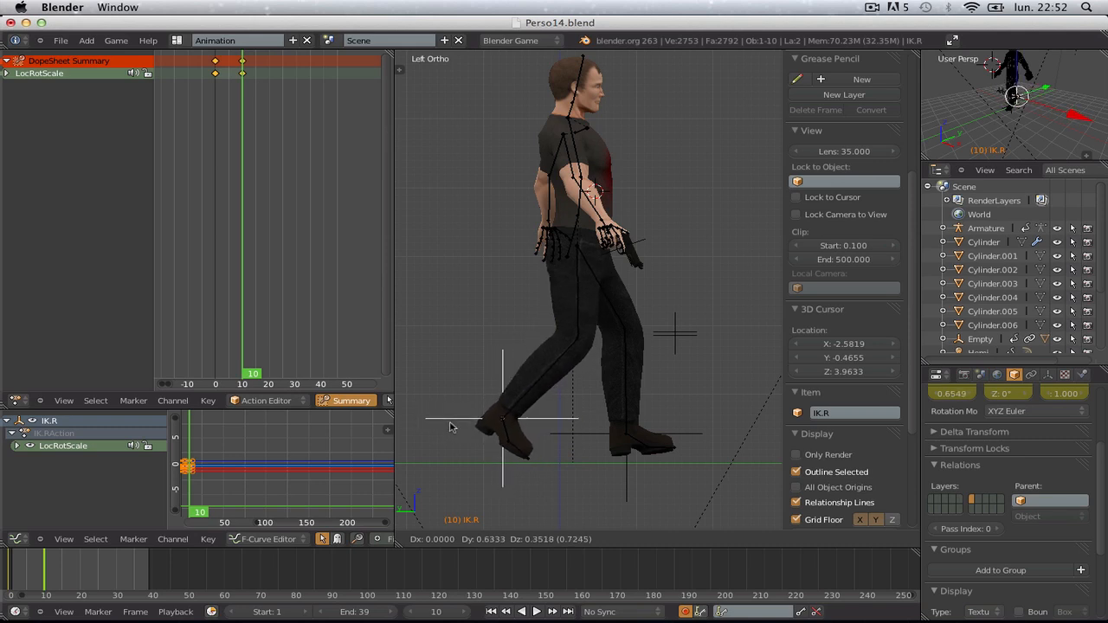
left_click(450, 427)
key("a")
- Nudge the left foot target IK.L slightly forward
right_click(649, 424)
key("g")
left_click(651, 430)
key("ctrl+z")
right_click(684, 433)
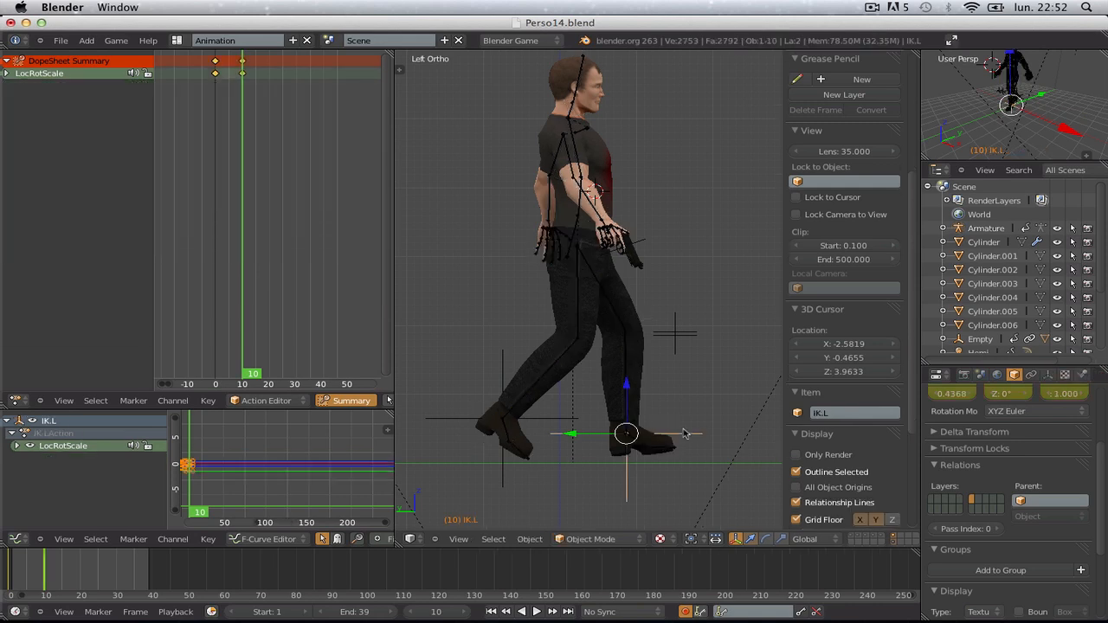
- Shift the right foot target IK.R about 0.1 units further back and 0.05 units down
right_click(549, 428)
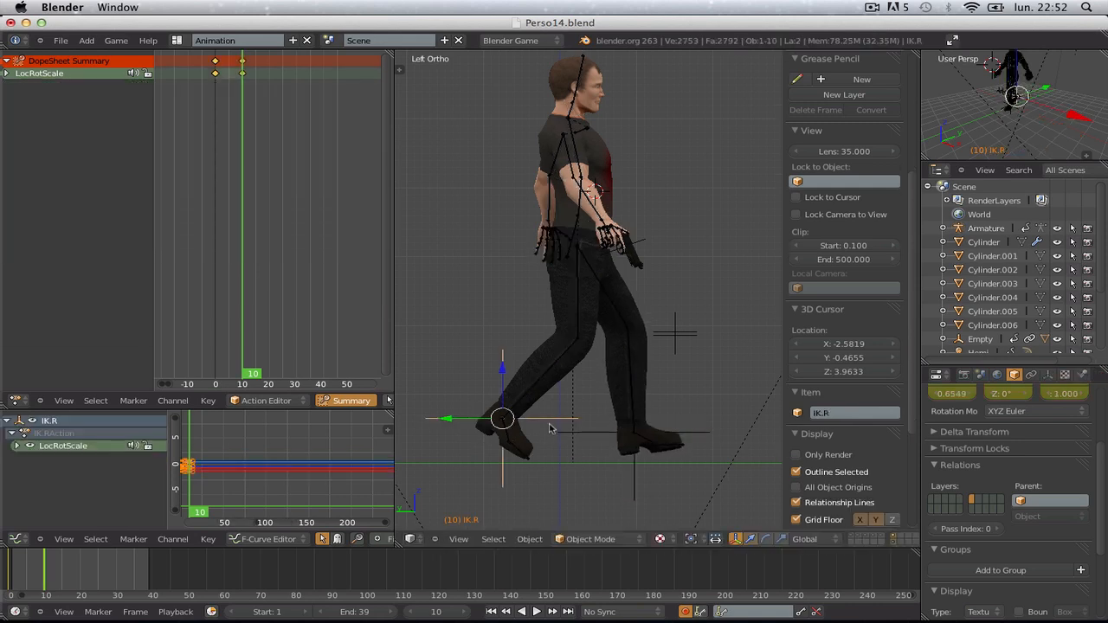
key("g")
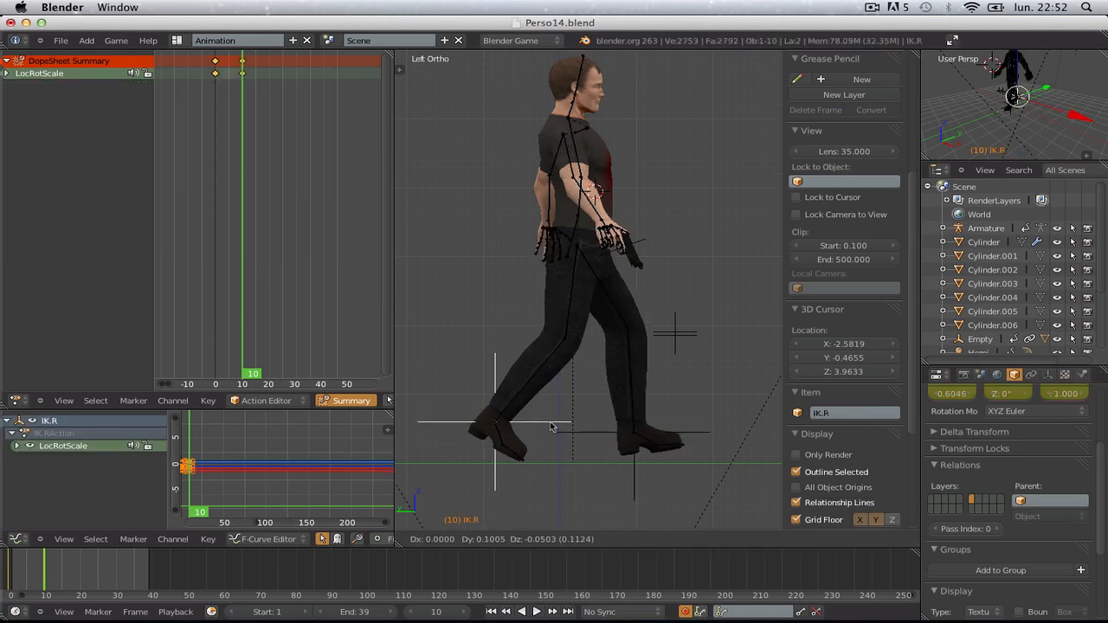
left_click(551, 427)
key("a")
key("a")
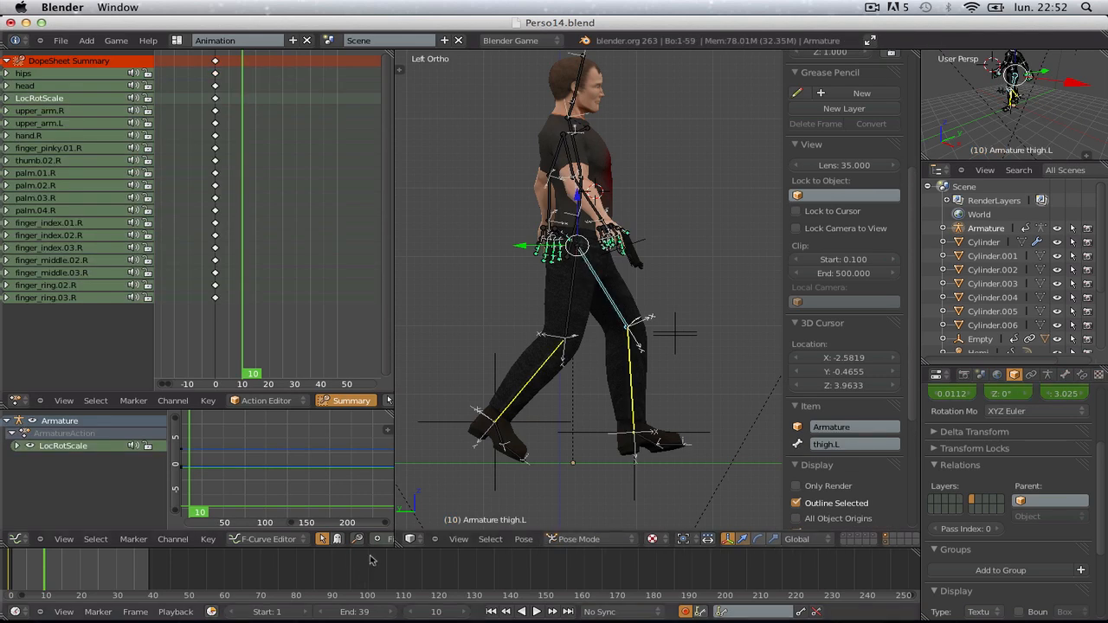
- Switch the armature from Pose Mode to Object Mode and deselect all objects
left_click(590, 538)
left_click(586, 527)
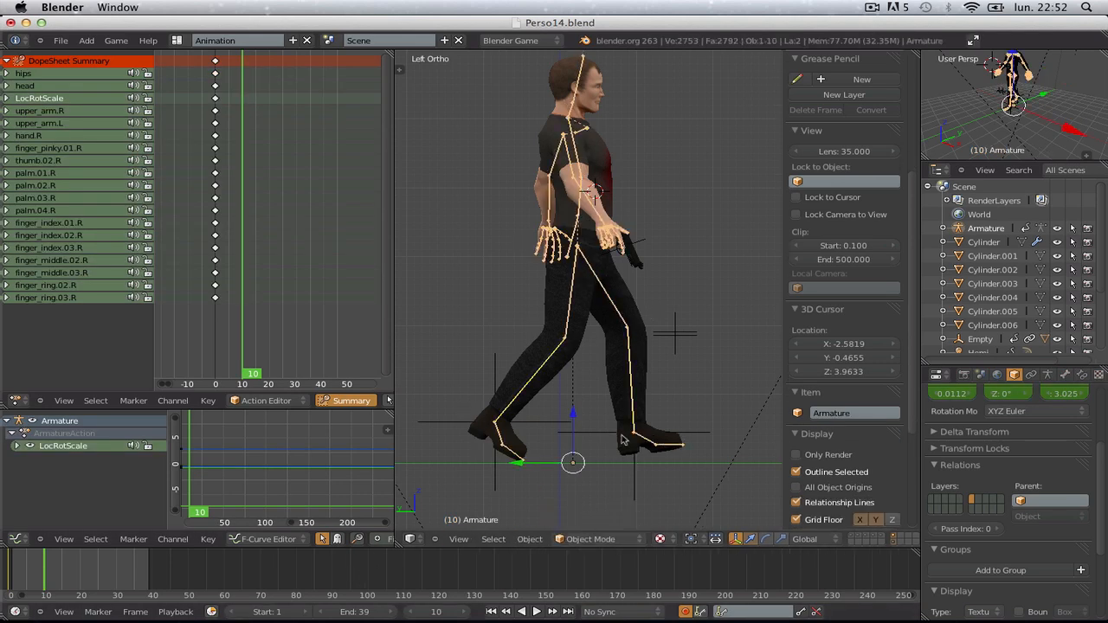
key("a")
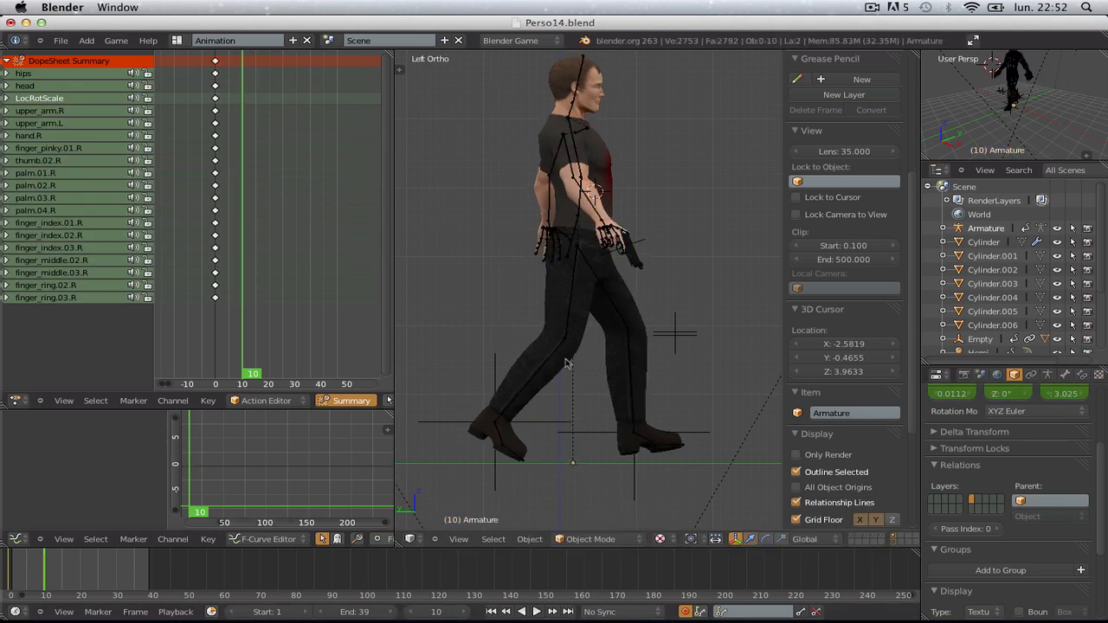
right_click(536, 428)
key("a")
scroll(618, 401, "down", 6)
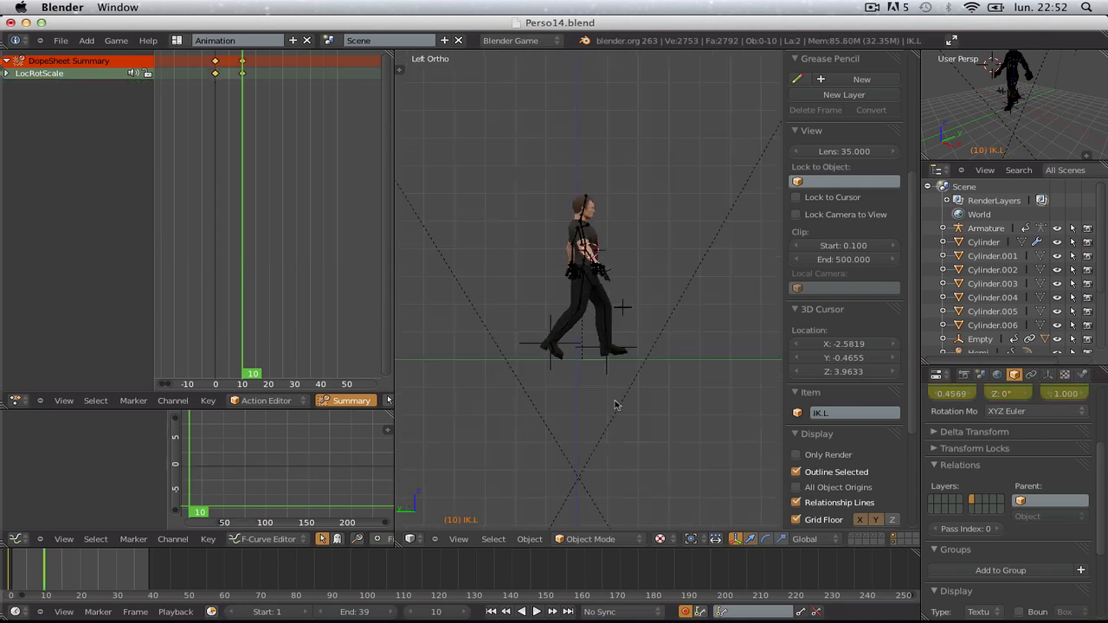
- Hide the two Hemi lamps around the character
right_click(621, 388)
right_click(542, 404, "shift")
scroll(542, 408, "down", 4)
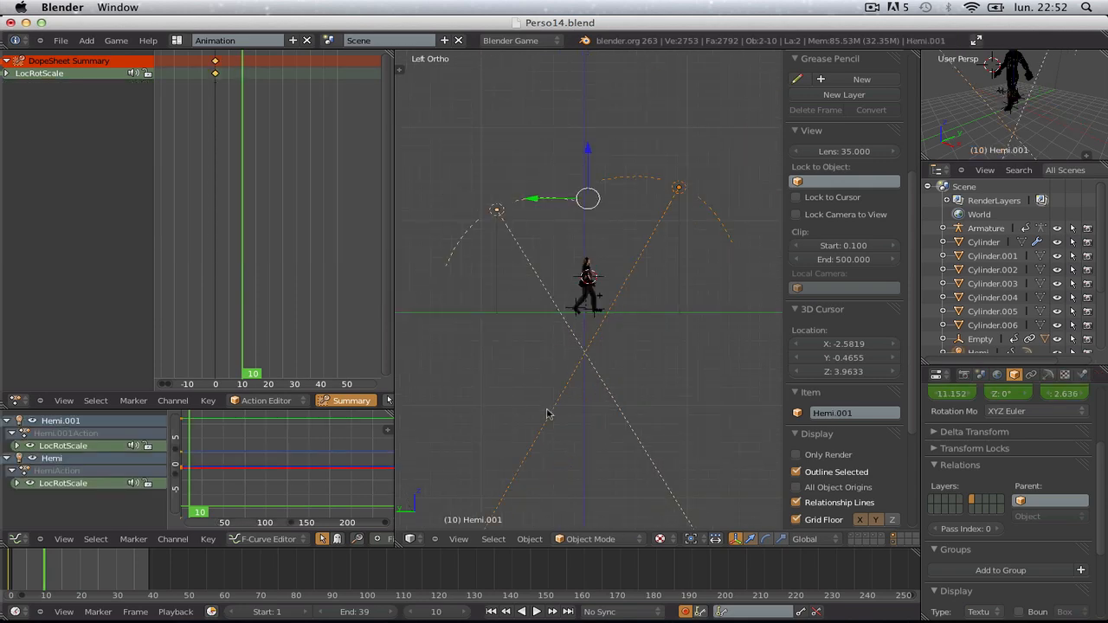
key("a")
scroll(546, 414, "up", 10)
- Select all visible objects, move the whole character slightly down toward the ground line, and deselect everything
key("a")
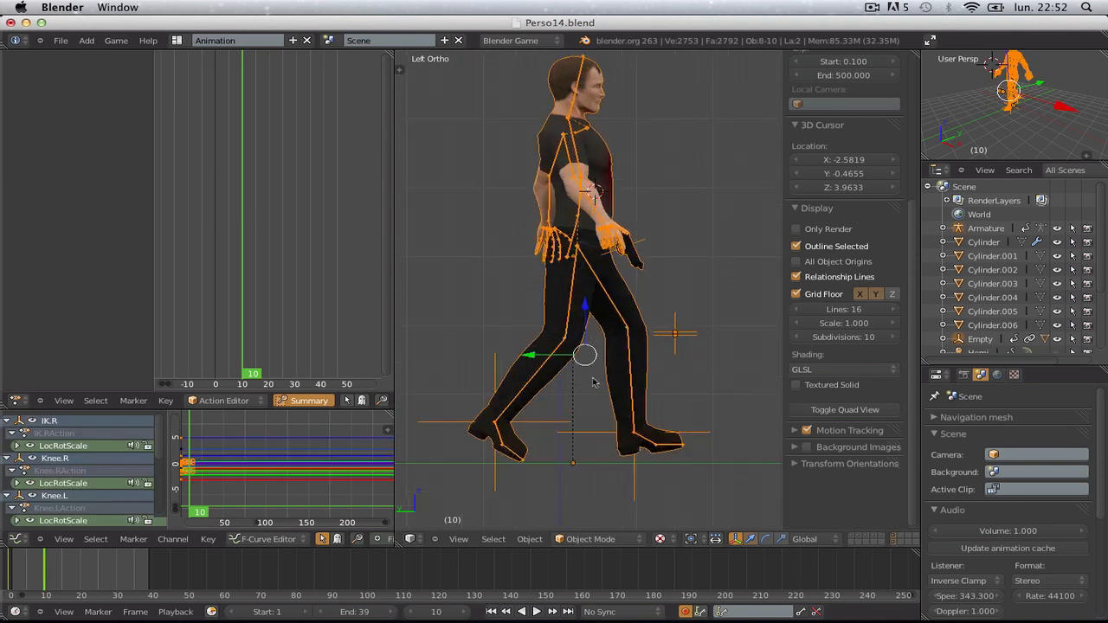
key("g")
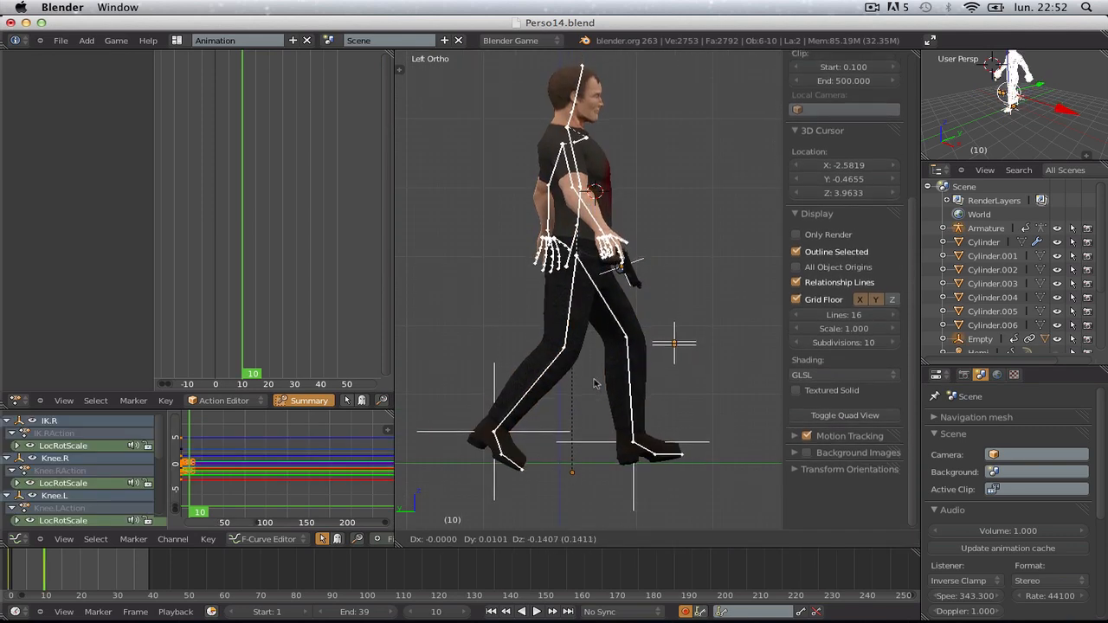
left_click(593, 386)
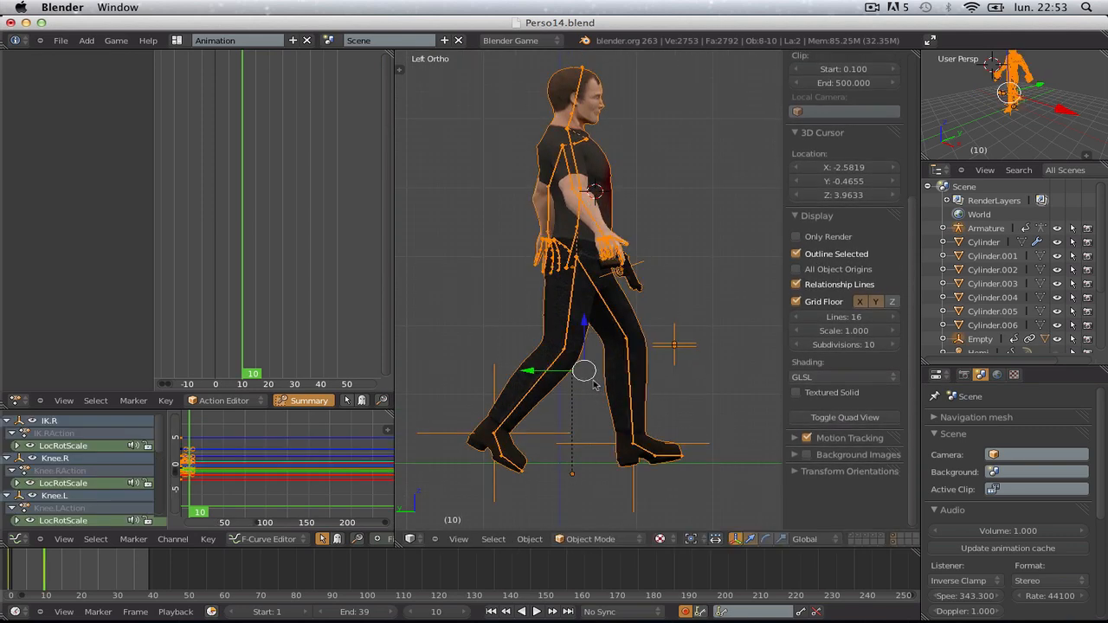
key("a")
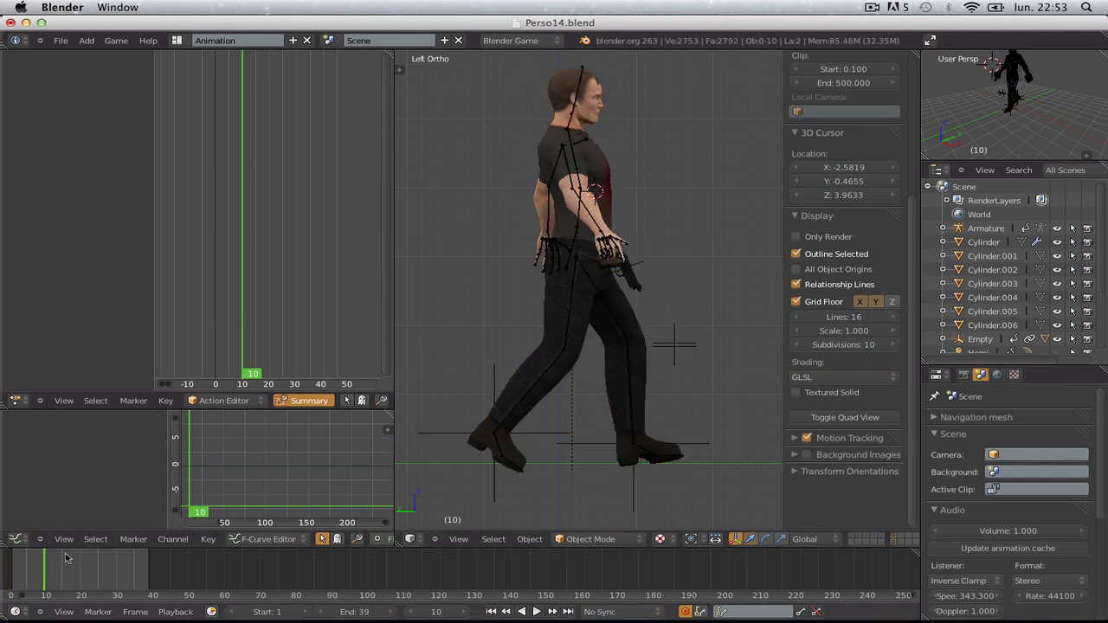
- Go to frame 20 and raise the whole character slightly, including its foot and knee targets
left_click_drag(41, 572, 80, 578)
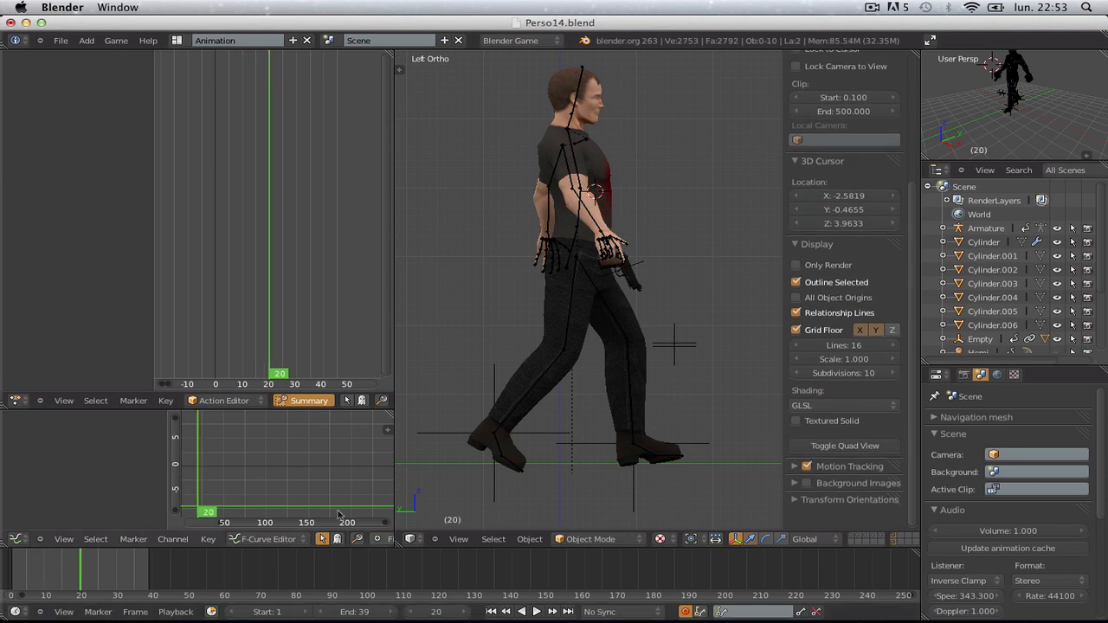
right_click(649, 483)
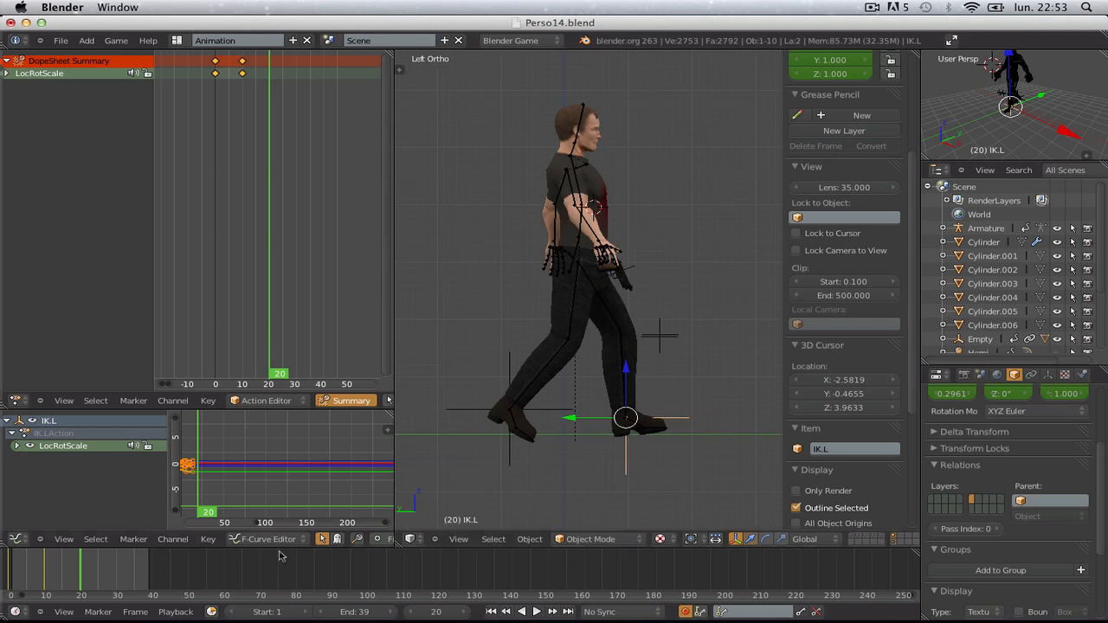
key("a")
key("a")
key("a")
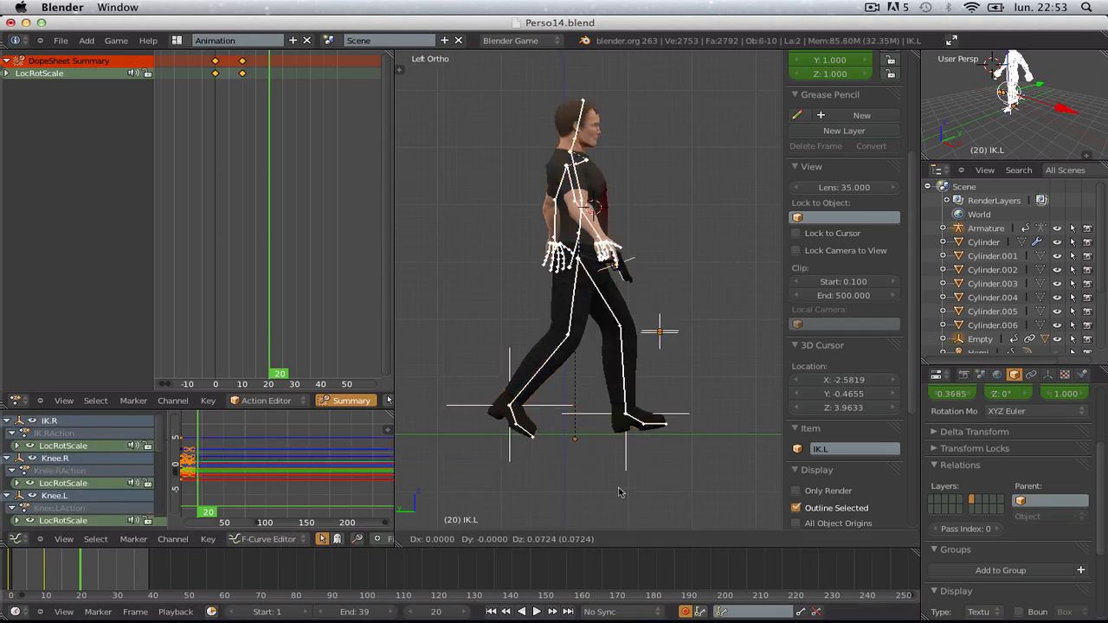
key("a")
- Move the left foot target IK.L about 0.65 units back and 0.12 units down toward the ground line
right_click(620, 463)
key("g")
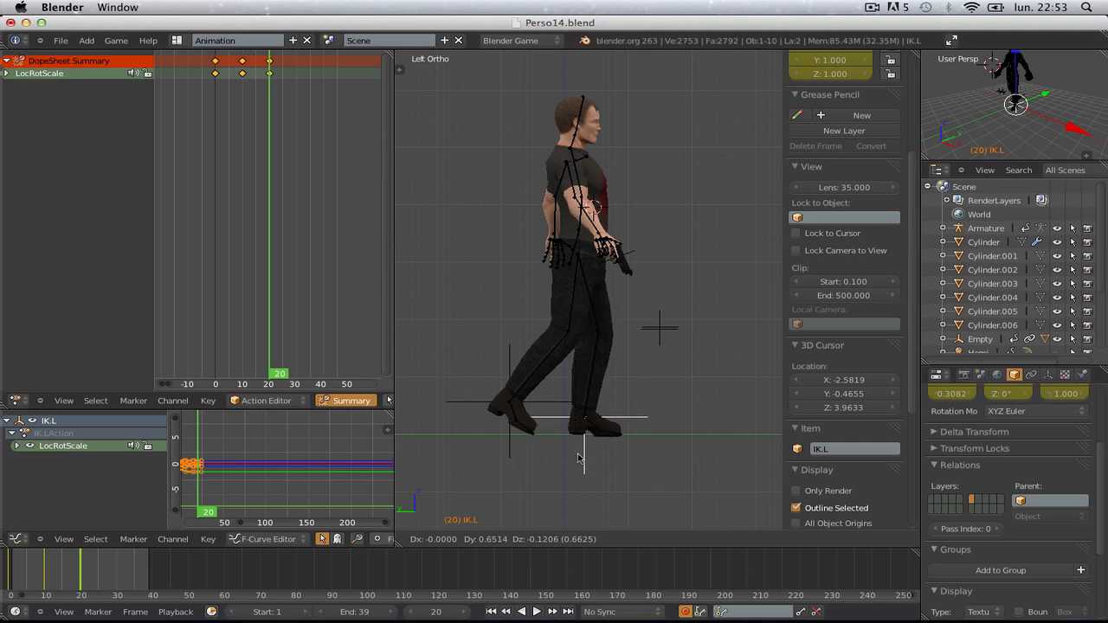
left_click(580, 459)
- Raise all visible objects straight up about 0.02 units, then deselect everything
key("a")
key("a")
key("g")
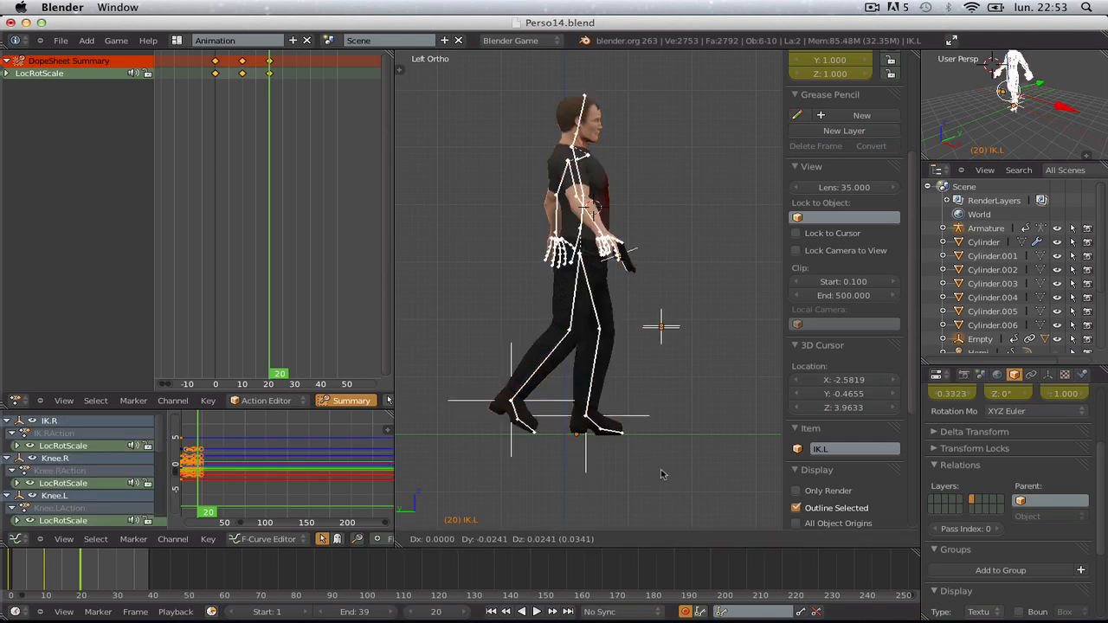
right_click(660, 475)
key("g")
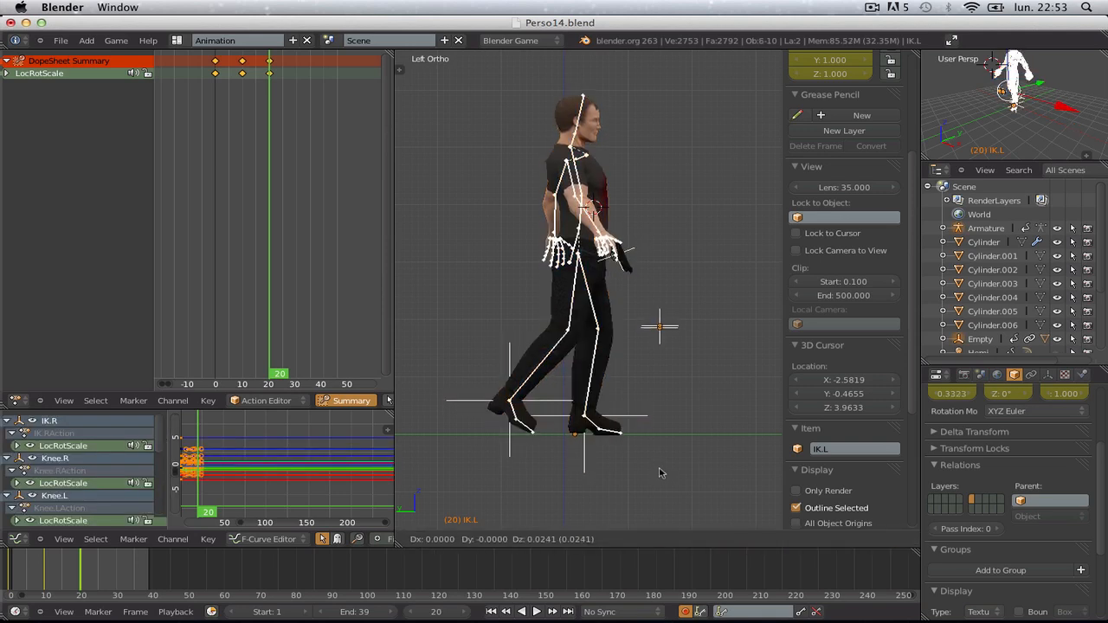
right_click(660, 472)
key("a")
- Bring the right foot target IK.R about 1.45 units forward and 0.37 units up so the right knee lifts
right_click(531, 400)
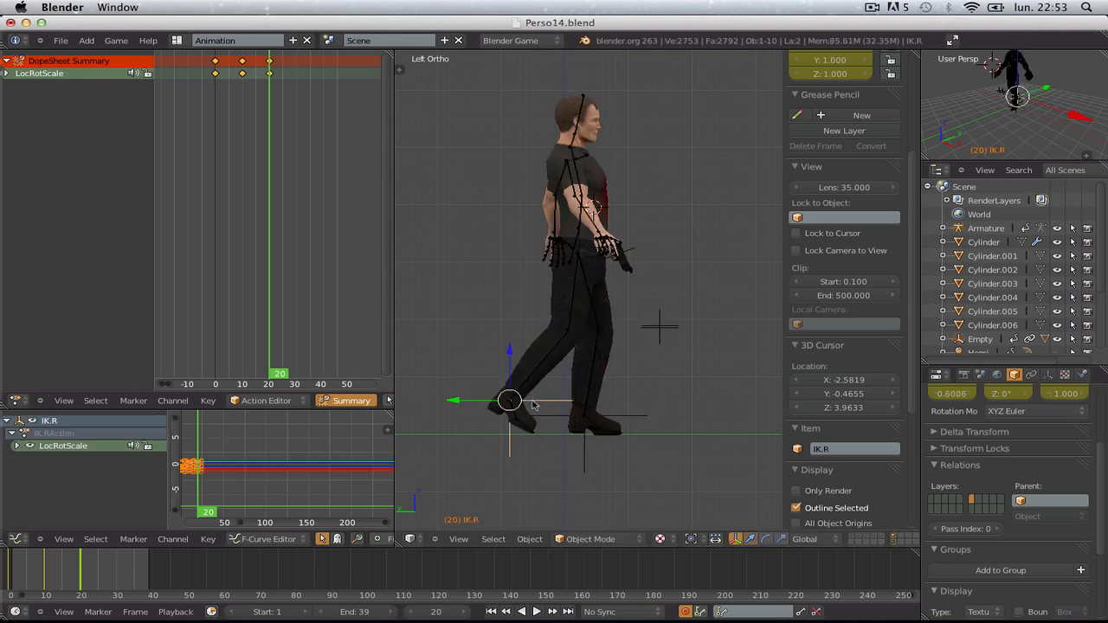
key("g")
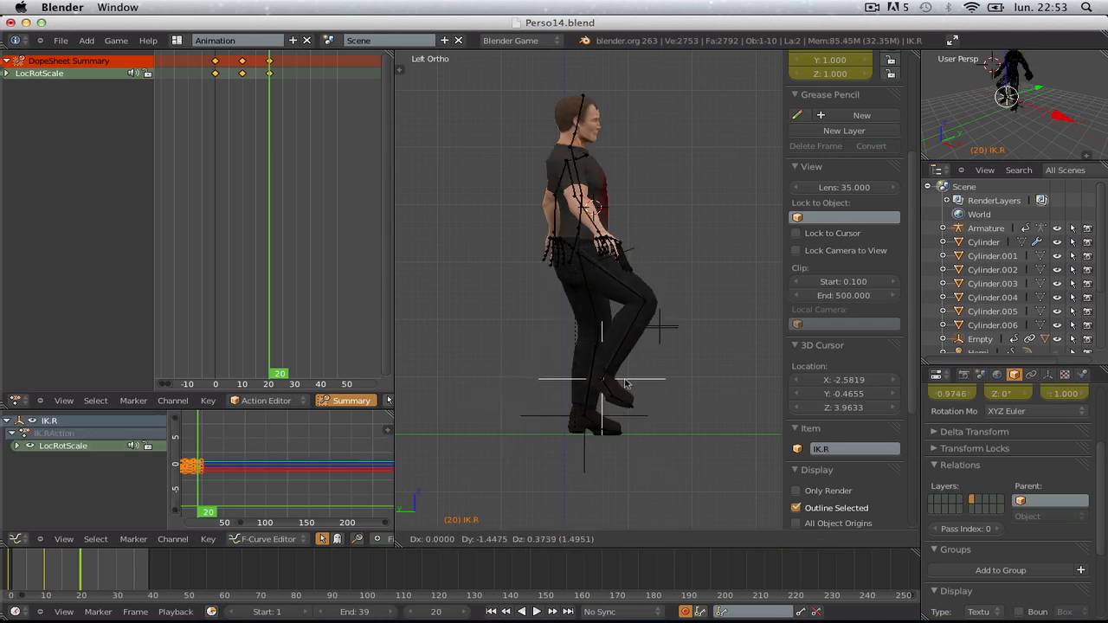
left_click(624, 386)
key("a")
- Shift the left foot target IK.L about 0.12 units further back and check the frame 20 pose from an angle
right_click(630, 417)
key("g")
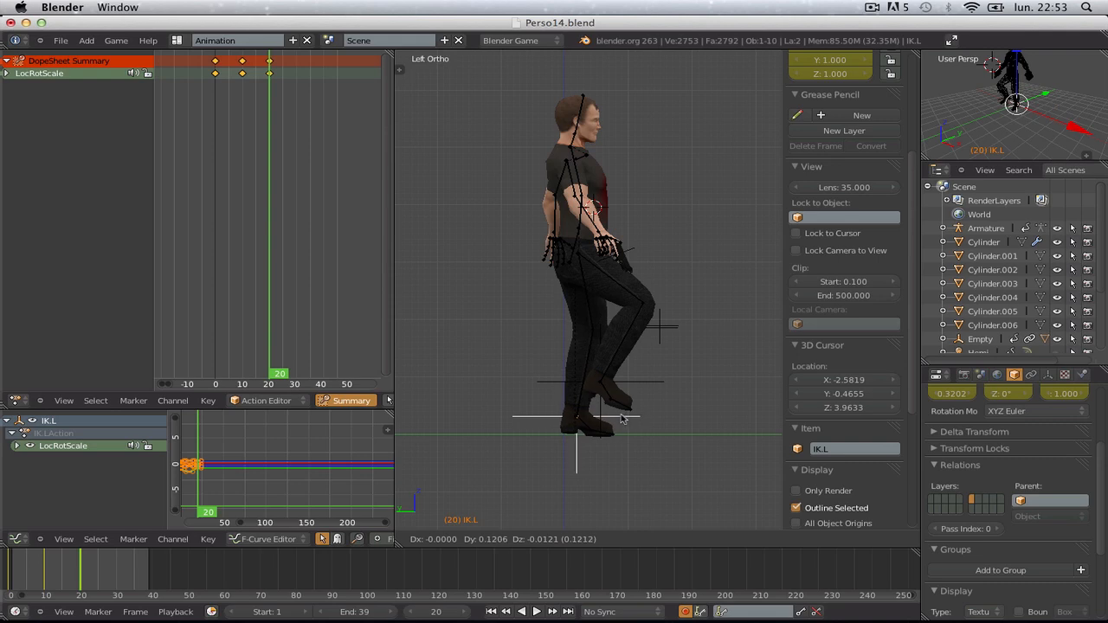
left_click(621, 419)
key("a")
middle_click_drag(676, 417, 726, 413)
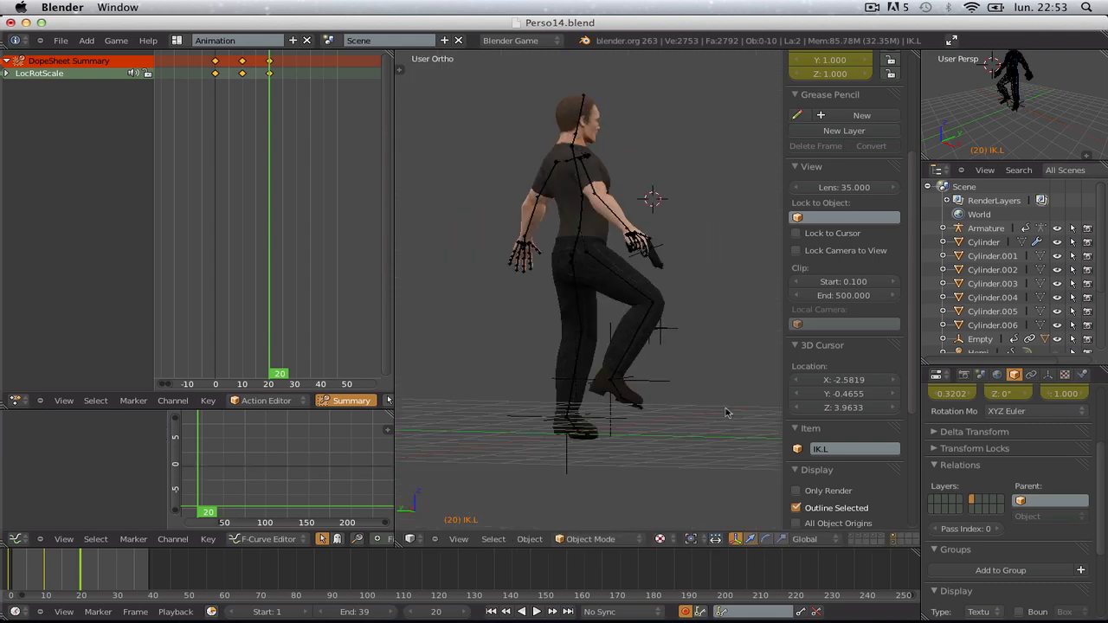
key("KP_1")
key("ctrl+KP_3")
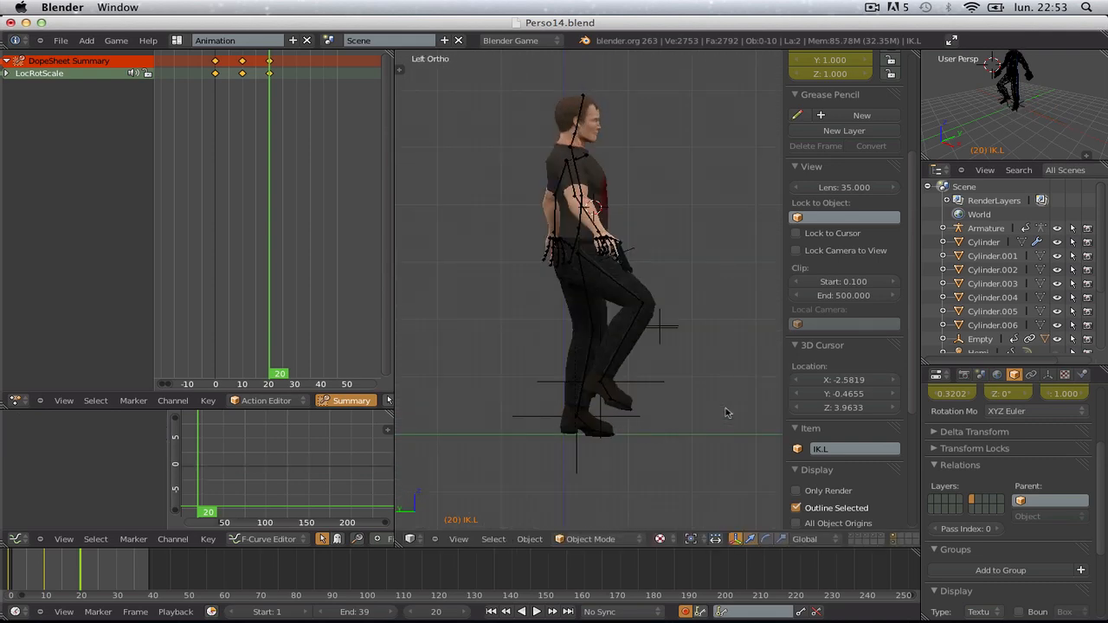
key("a")
key("a")
- Return to frame 10, select the armature and switch it to Pose Mode
left_click_drag(69, 575, 43, 584)
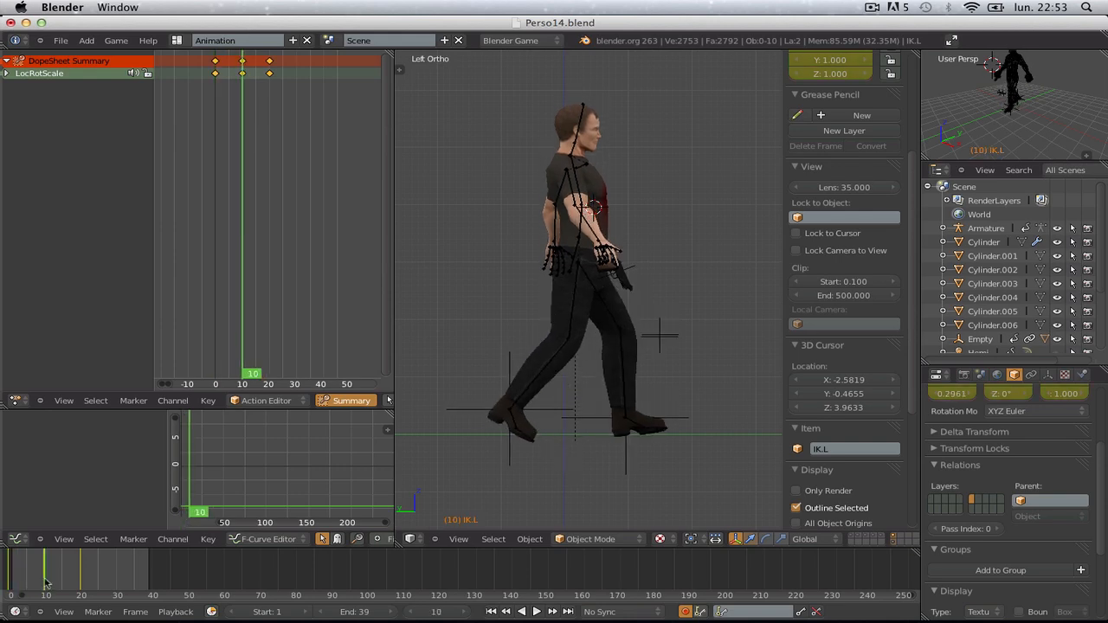
scroll(589, 226, "up", 5)
right_click(594, 246)
right_click(595, 251)
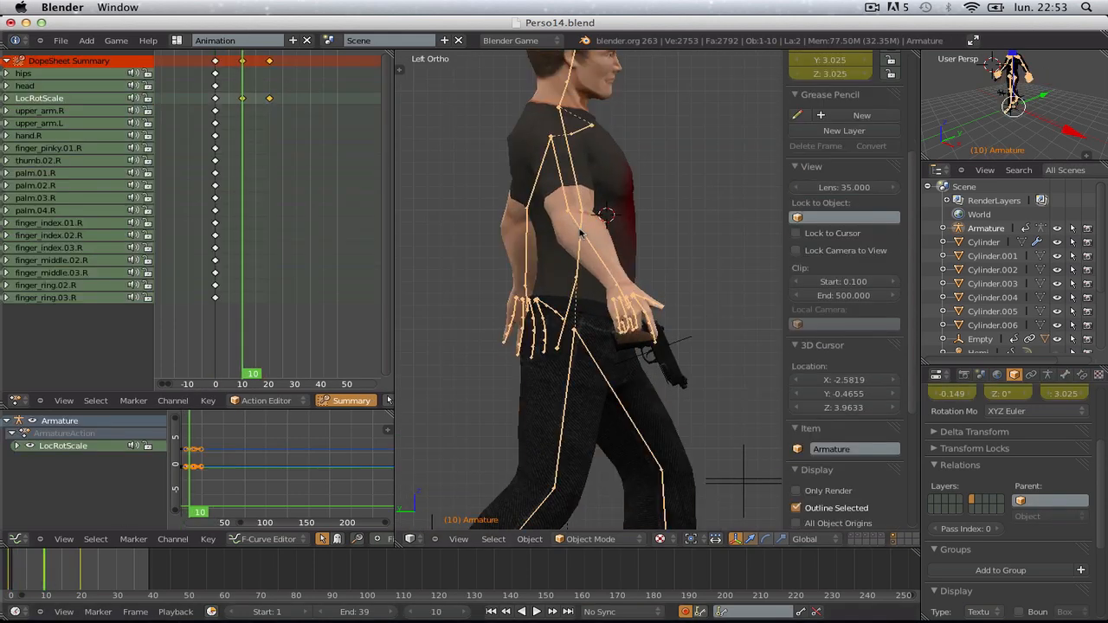
right_click(595, 252)
right_click(595, 252)
key("ctrl+Tab")
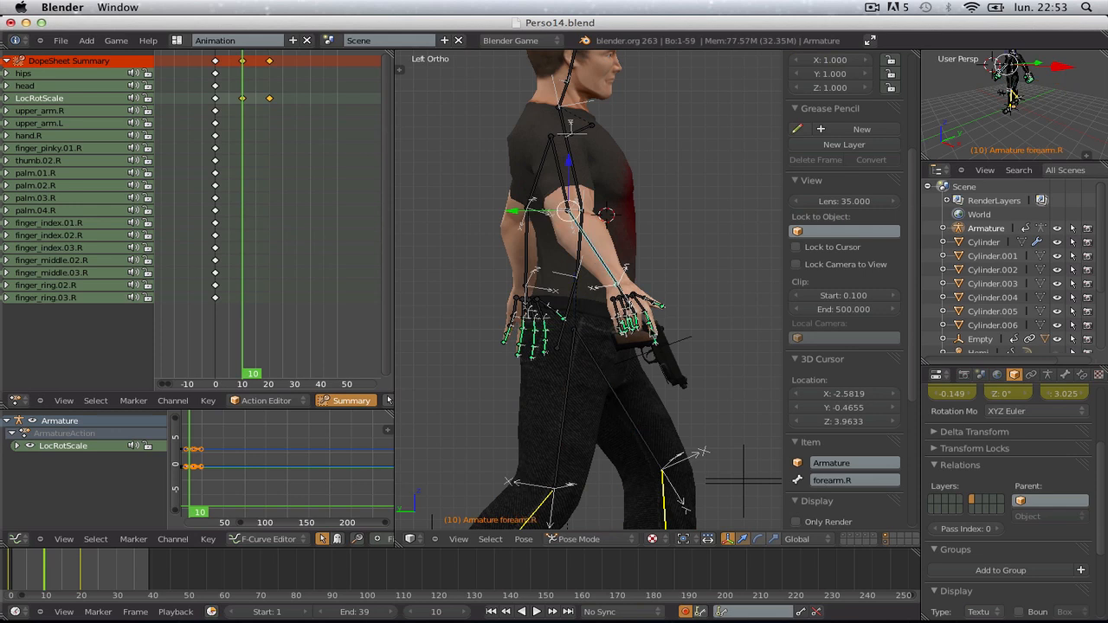
- Rotate the right upper arm and forearm forward so the hand holding the gun swings ahead of the body
right_click(565, 183)
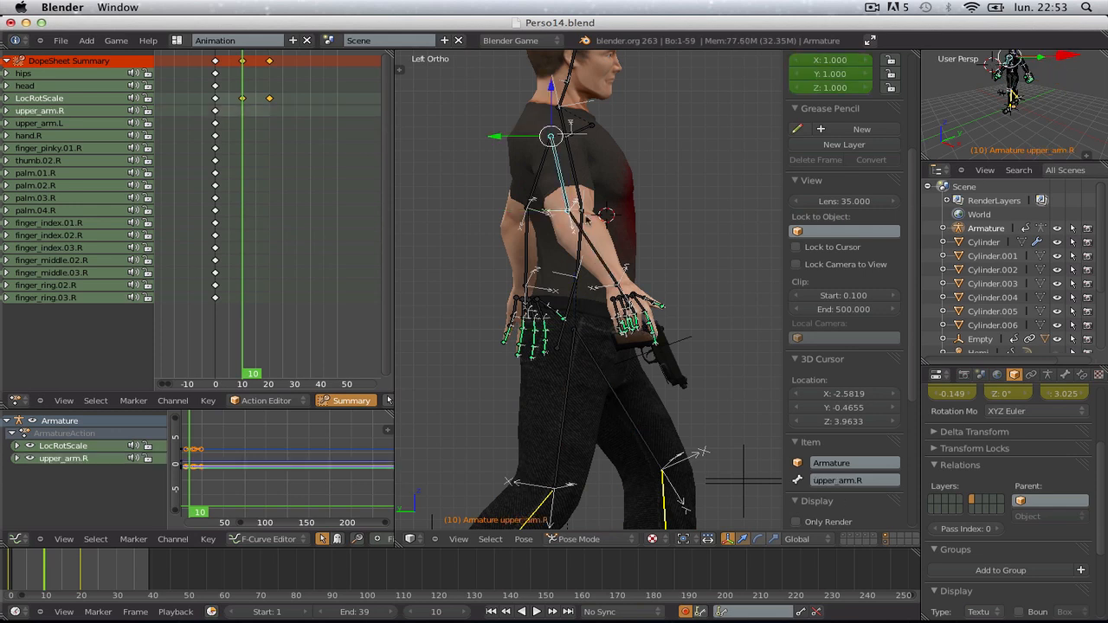
key("r")
left_click(641, 249)
right_click(639, 259)
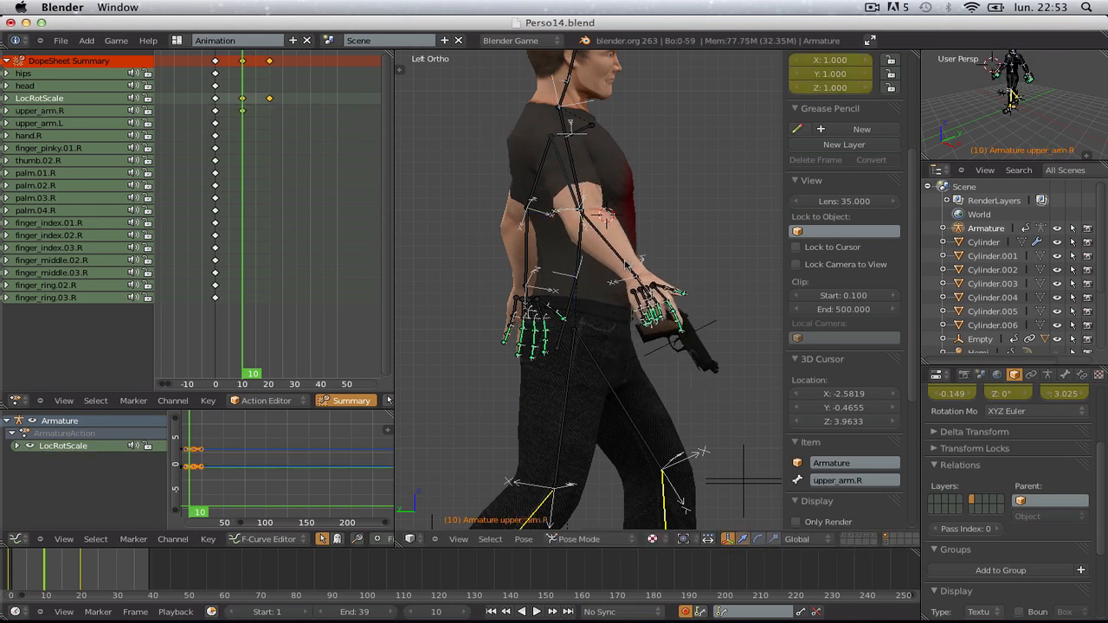
key("r")
key("r")
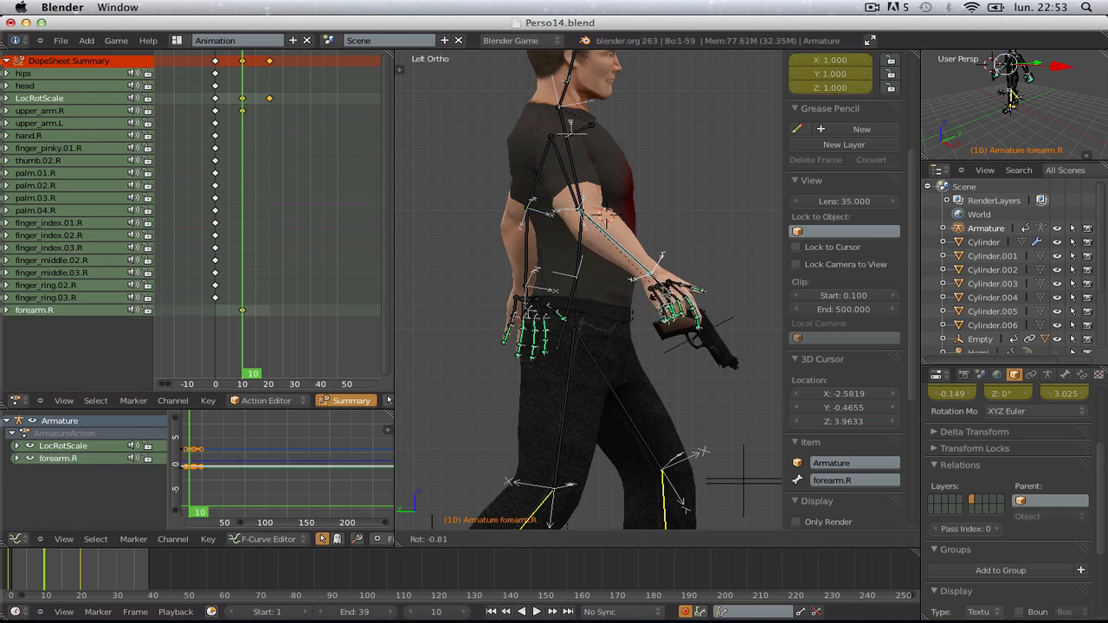
- Swing the left upper arm back about 20 degrees and rotate forearm.L to hang closer to the body
left_click(533, 194)
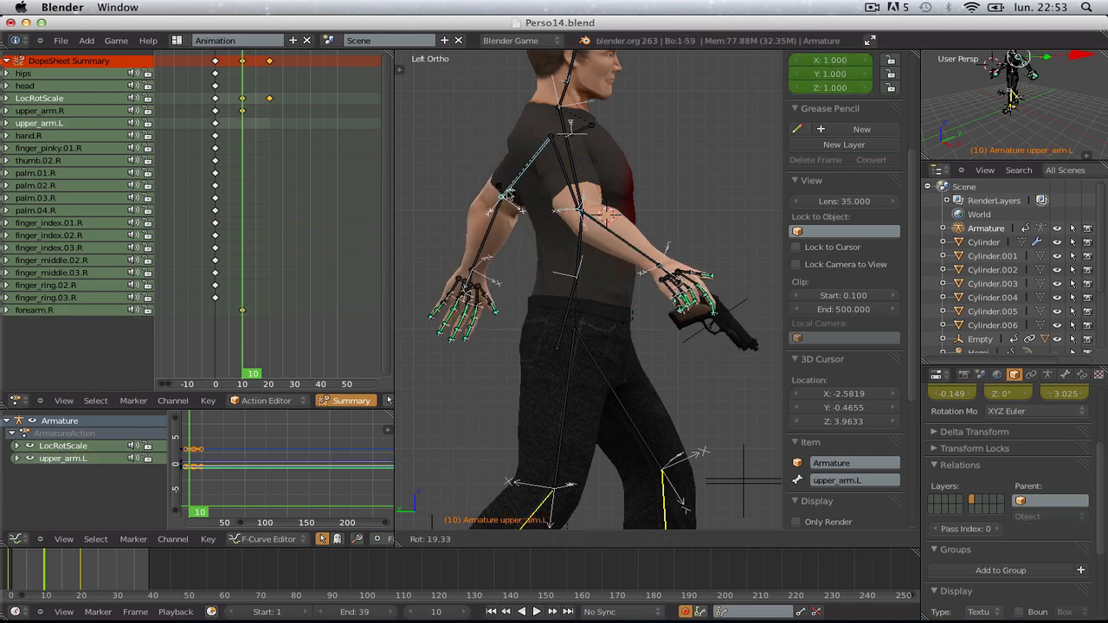
left_click(509, 194)
right_click(488, 237)
key("r")
left_click(497, 241)
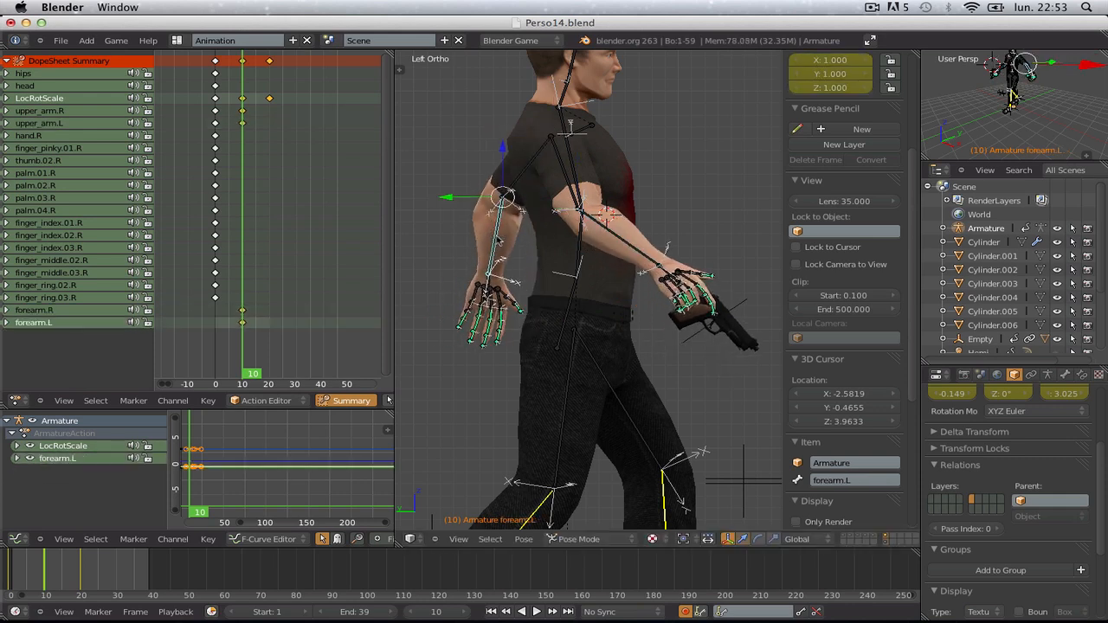
- Check the arms from the front and rotate upper_arm.L slightly further back in the left side view
middle_click_drag(498, 241, 572, 267)
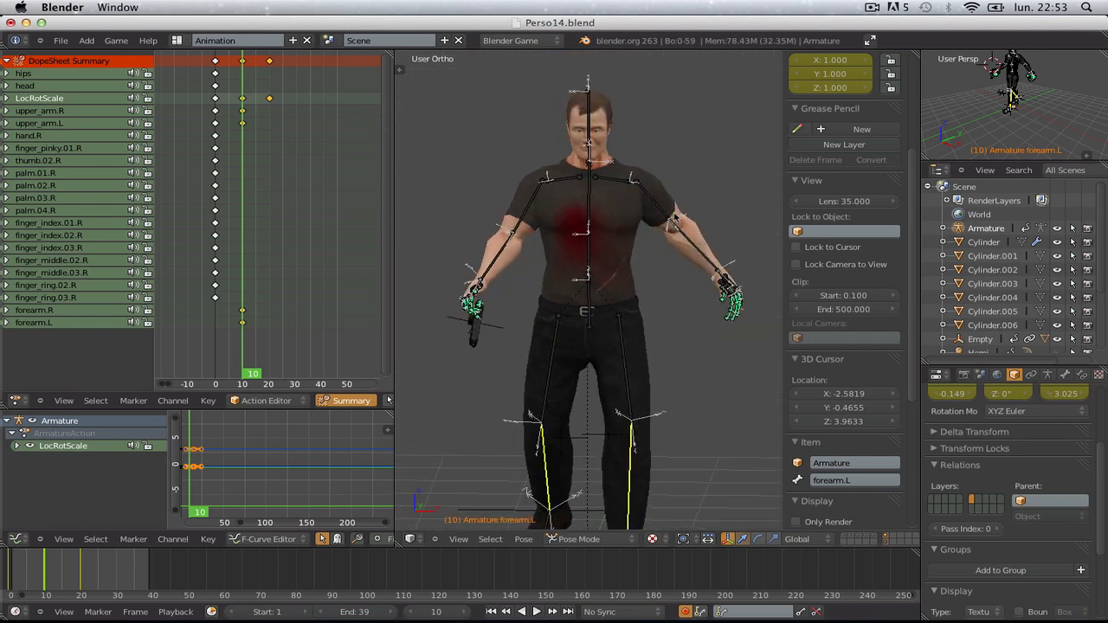
right_click(658, 199)
middle_click_drag(658, 199, 720, 261)
key("ctrl+KP_3")
scroll(719, 261, "up", 3)
right_click(495, 189)
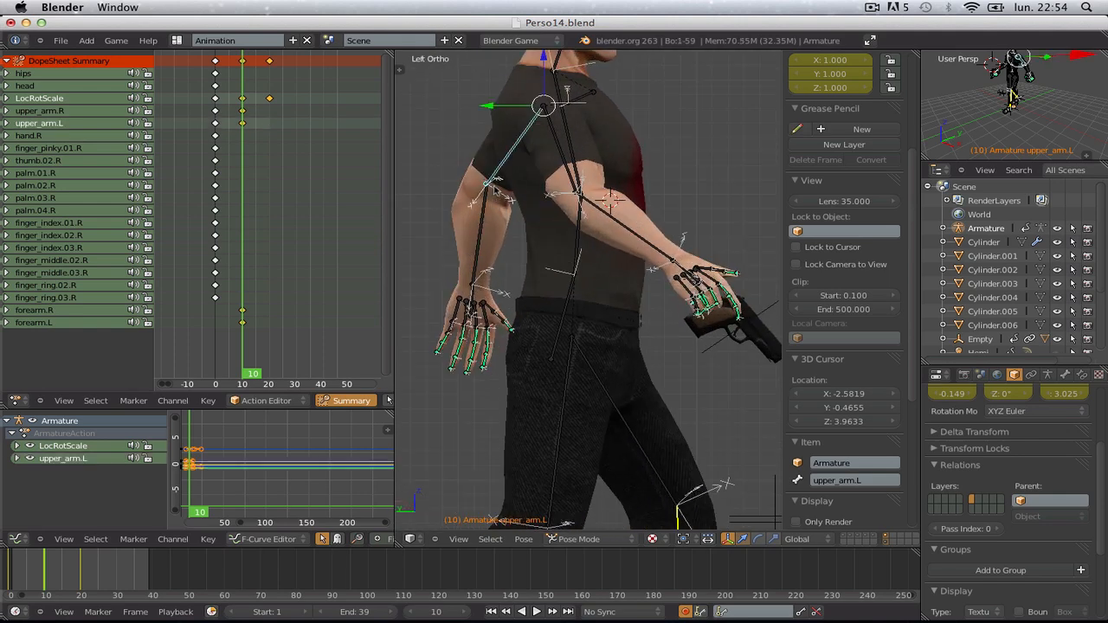
key("r")
left_click(496, 197)
- Readjust forearm.L with a small rotation followed by a free trackball rotation, then deselect all bones
right_click(481, 215)
key("r")
left_click(485, 216)
key("r")
key("r")
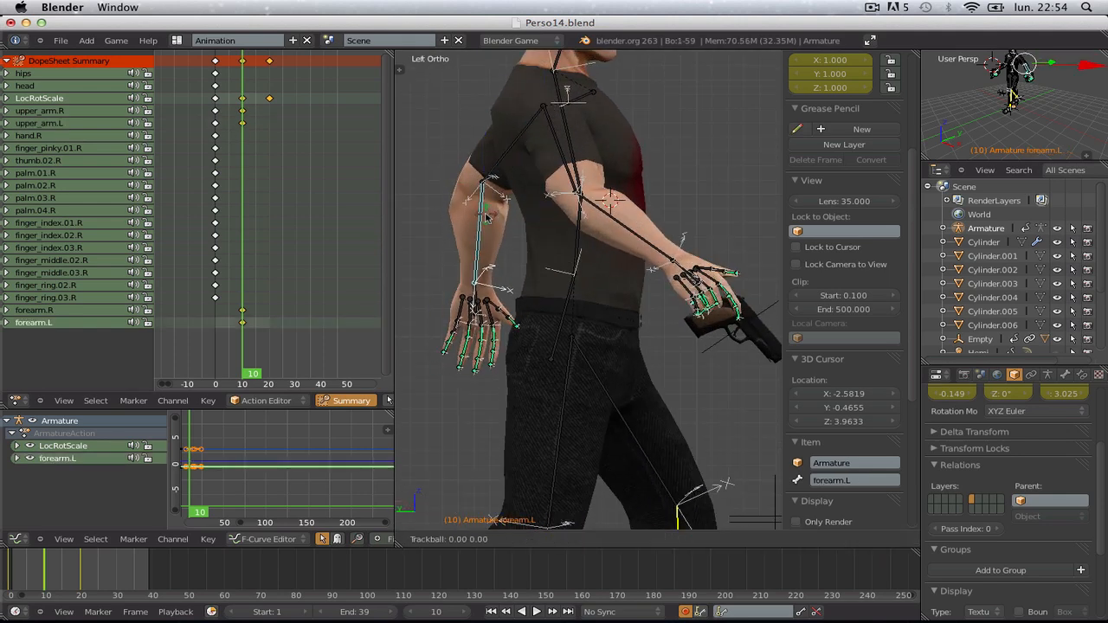
left_click(504, 225)
key("a")
- Inspect the frame 10 arm and leg pose from several angles around the character, ending in the left side view
scroll(723, 248, "down", 4)
middle_click_drag(738, 247, 436, 279)
right_click(656, 282)
right_click(652, 283)
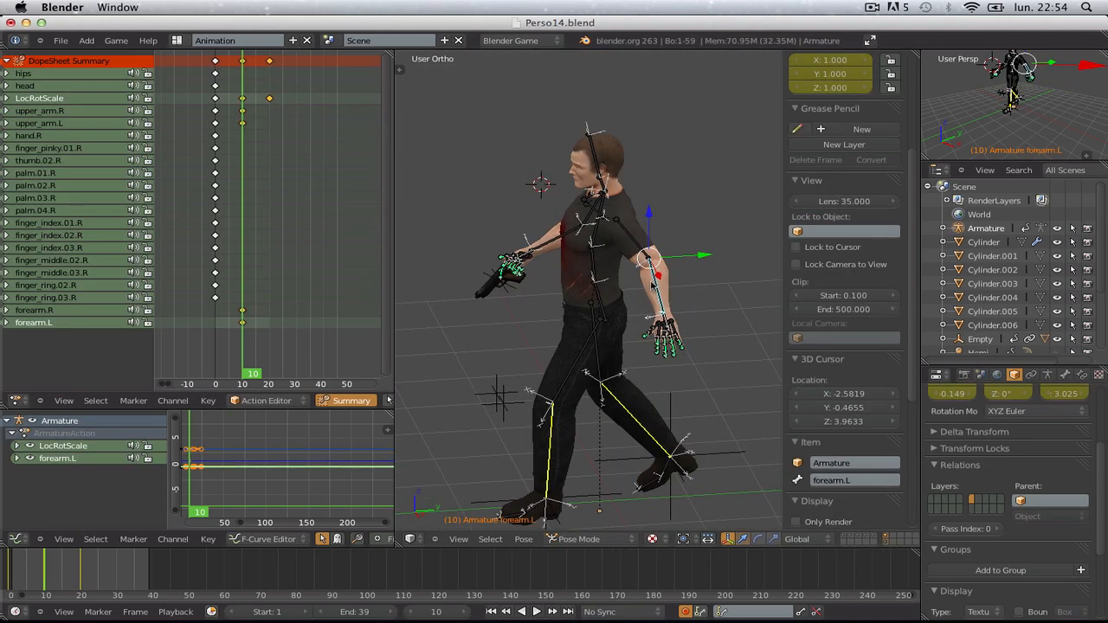
key("a")
scroll(606, 288, "down", 4)
middle_click_drag(558, 297, 761, 282)
scroll(792, 281, "up", 1)
scroll(718, 281, "up", 4)
middle_click_drag(632, 288, 744, 302)
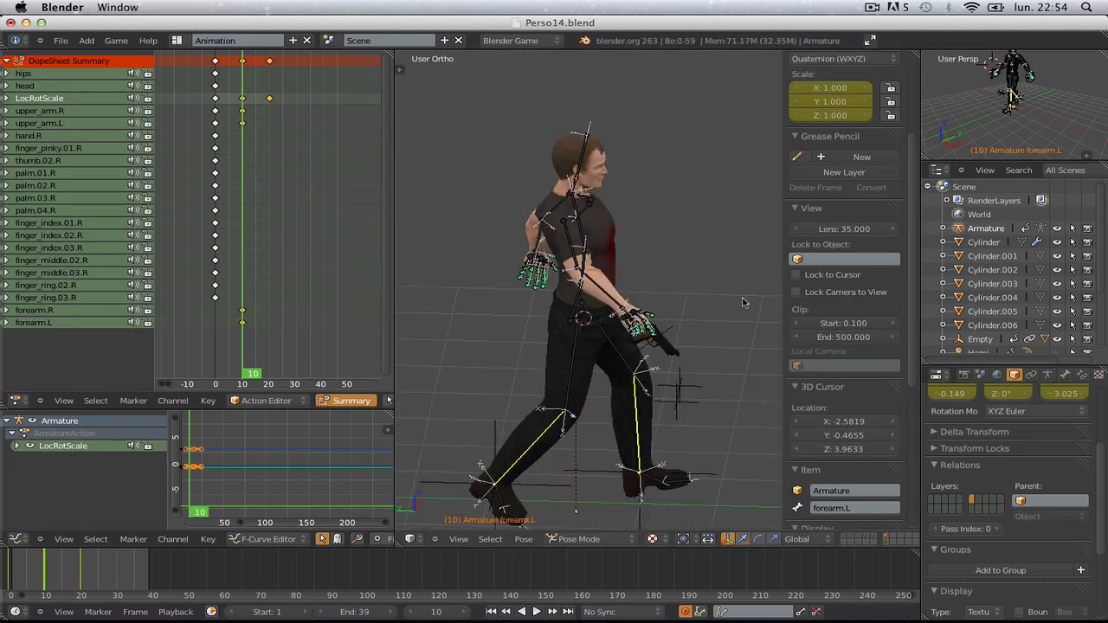
key("KP_1")
key("KP_3")
key("ctrl+KP_3")
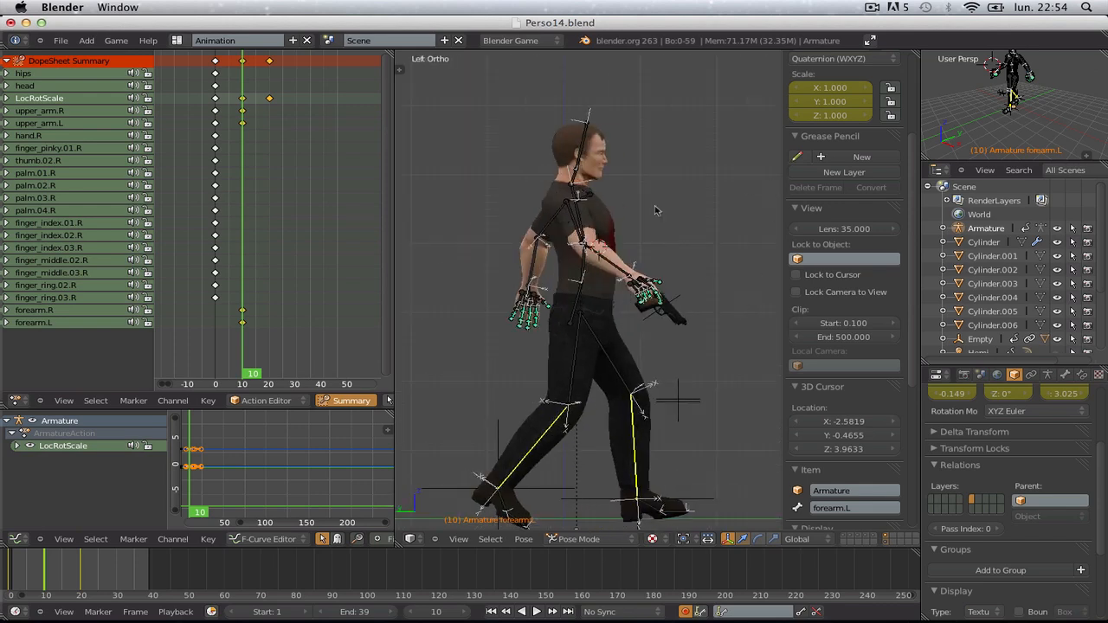
- Go to frame 0 and play back the walk animation
left_click_drag(43, 573, 5, 572)
key("alt+a")
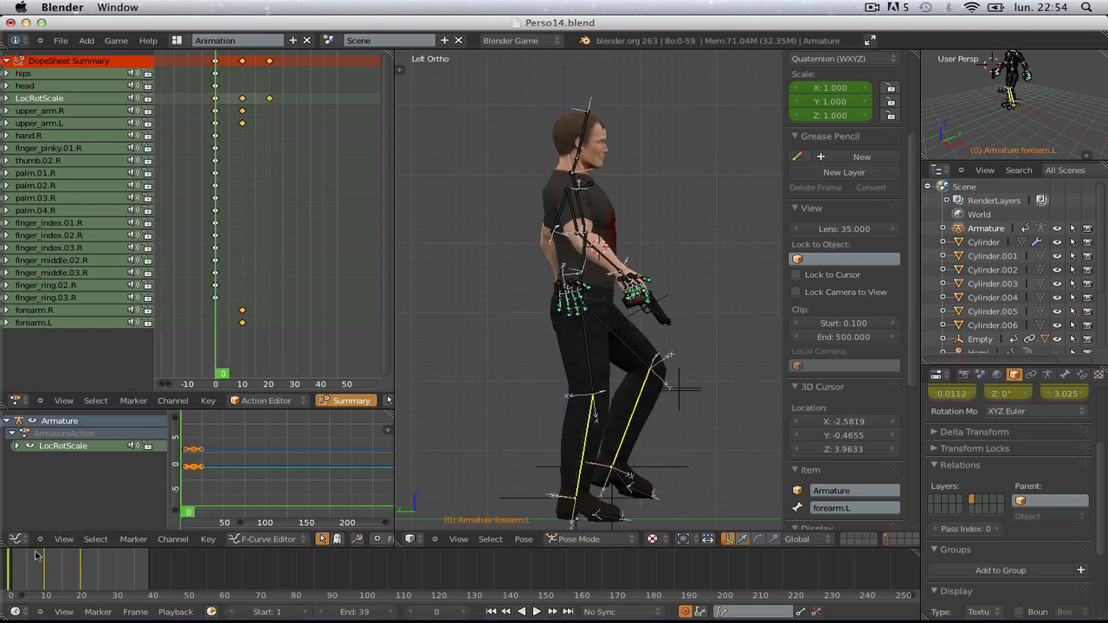
- Rotate the left forearm and left upper arm backwards at frame 0 so the arm hangs behind the torso
scroll(470, 302, "up", 1)
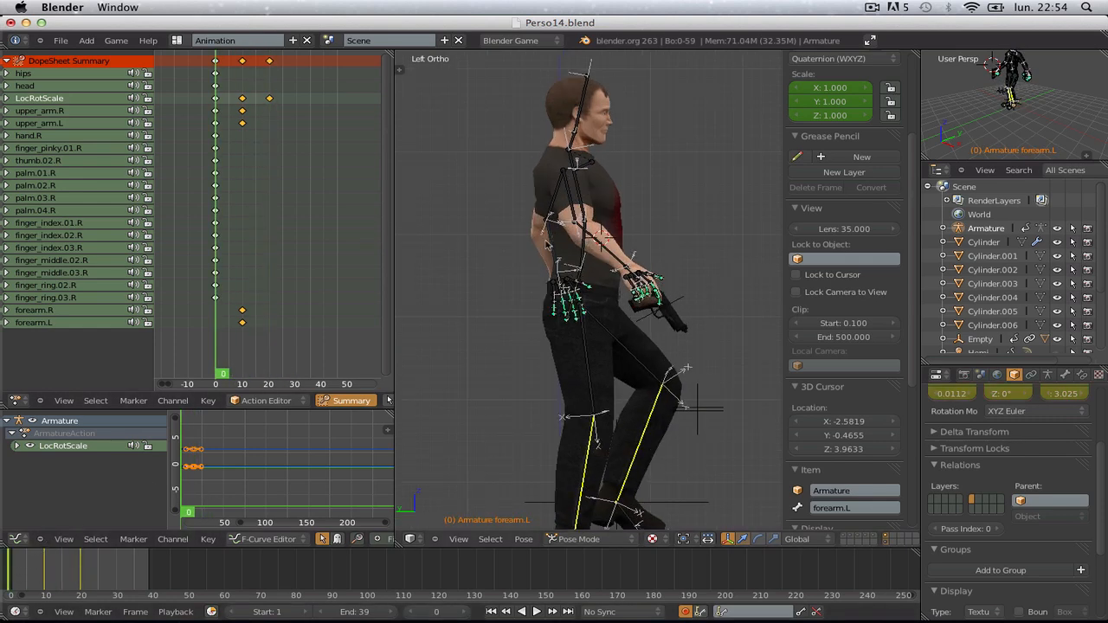
right_click(545, 245)
key("r")
left_click(547, 260)
right_click(549, 256)
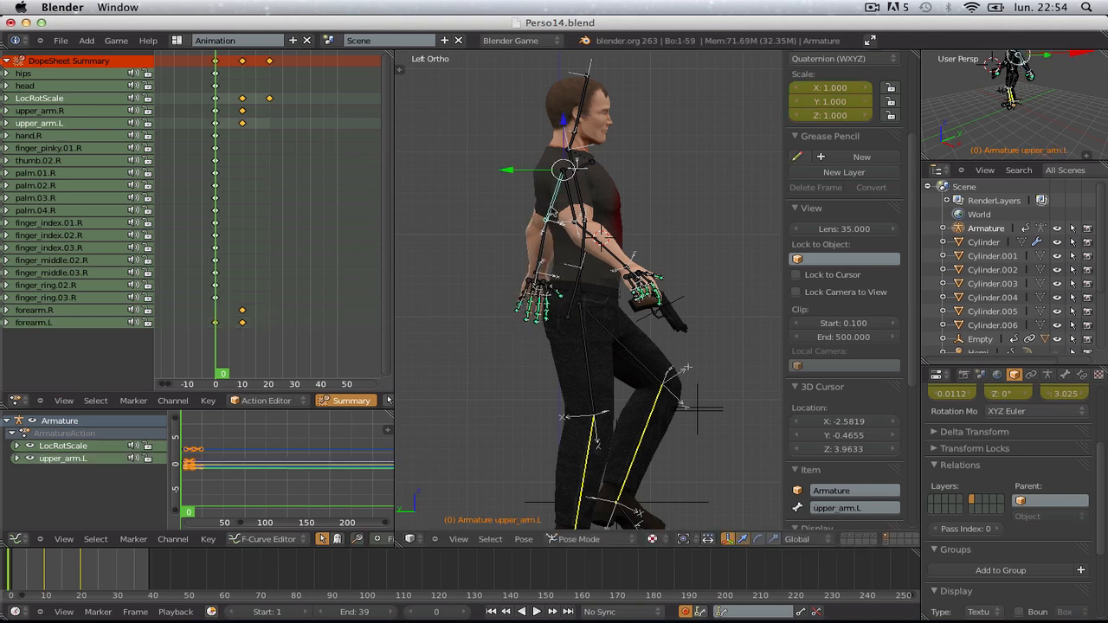
key("r")
left_click(548, 267)
- Rotate the right upper arm and forearm at frame 0 so the gun arm extends slightly forward beside the hip
right_click(577, 210)
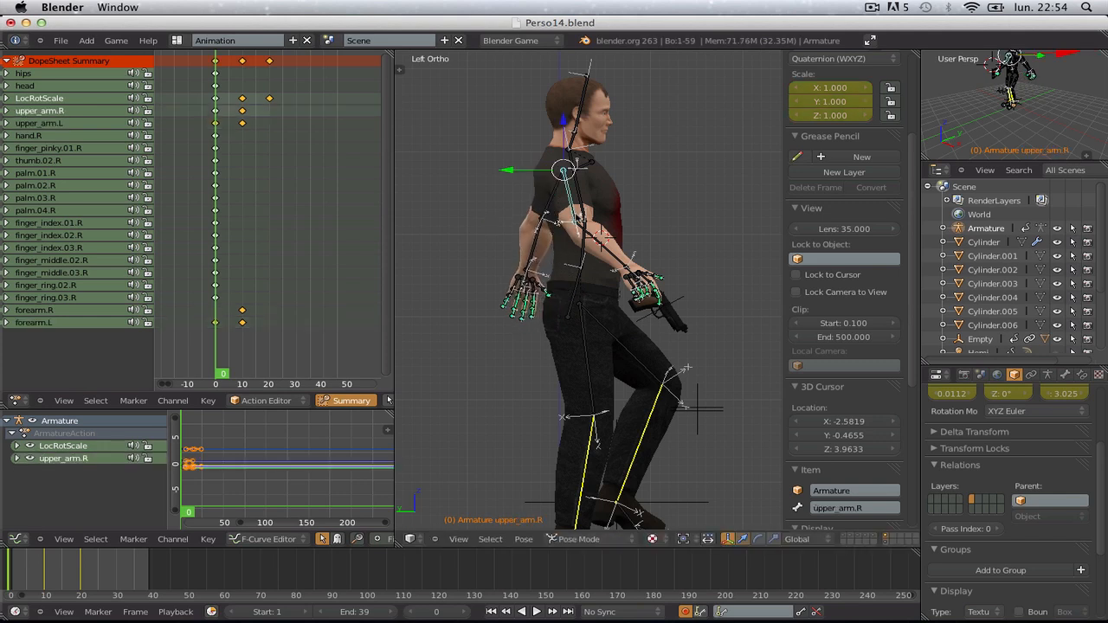
key("r")
left_click(584, 214)
right_click(602, 234)
key("r")
left_click(595, 243)
right_click(575, 206)
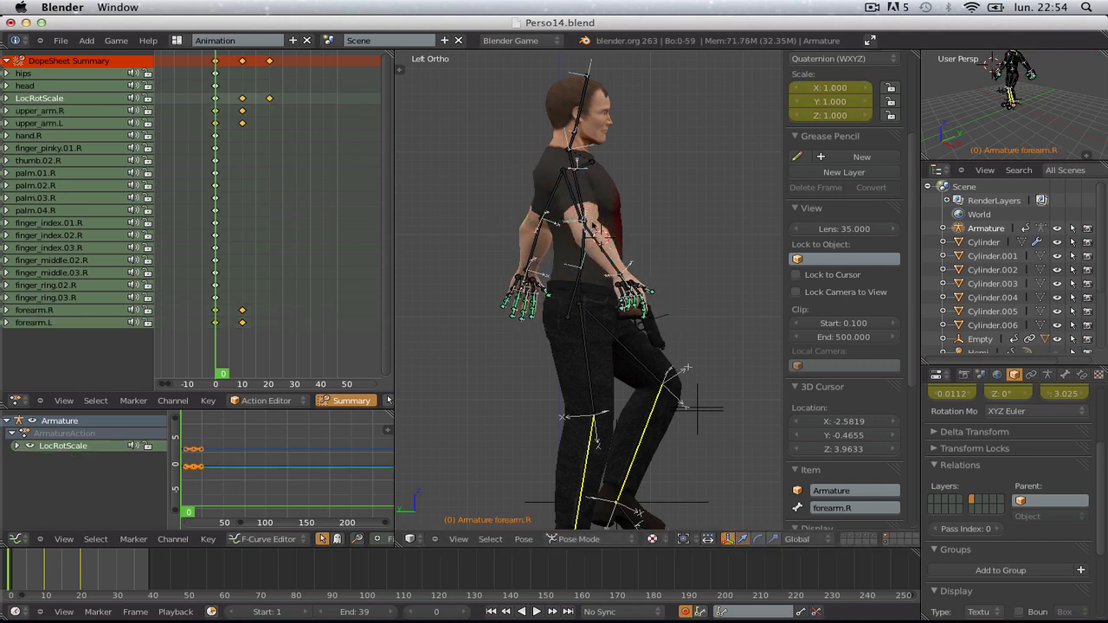
key("r")
left_click(674, 265)
key("a")
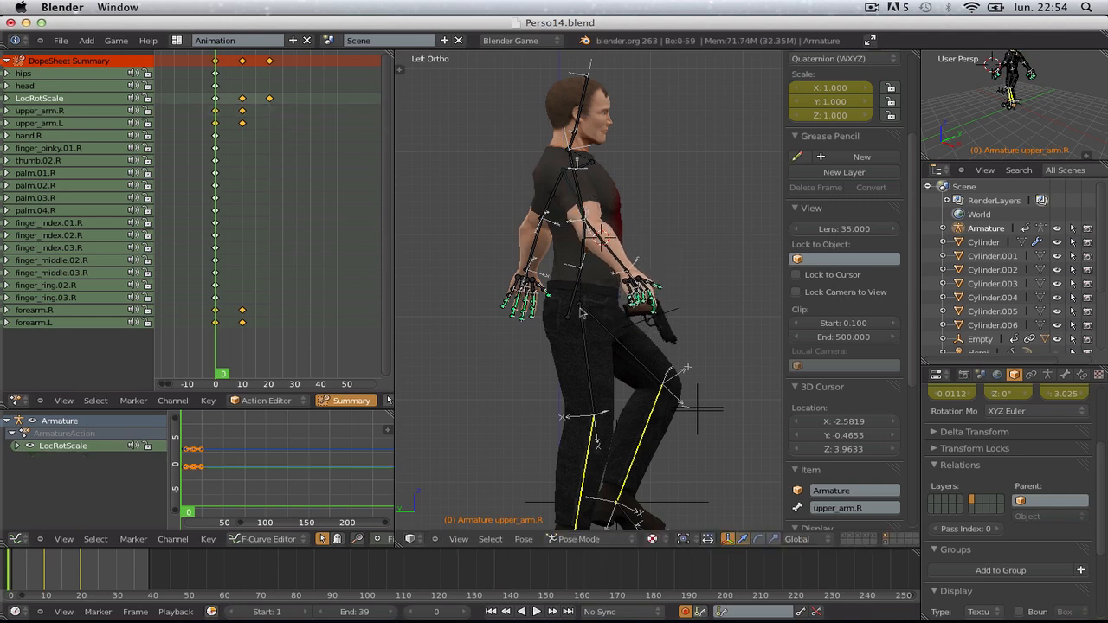
scroll(665, 323, "down", 3)
middle_click_drag(665, 322, 666, 326)
key("KP_1")
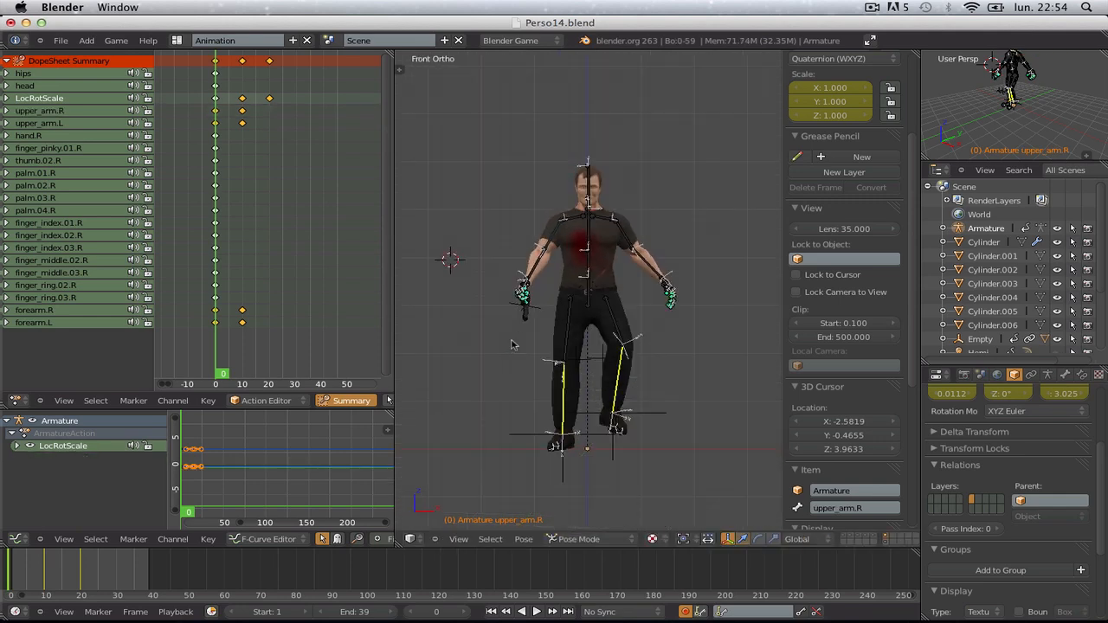
scroll(604, 207, "up", 1)
scroll(604, 207, "up", 1)
right_click(672, 169)
key("r")
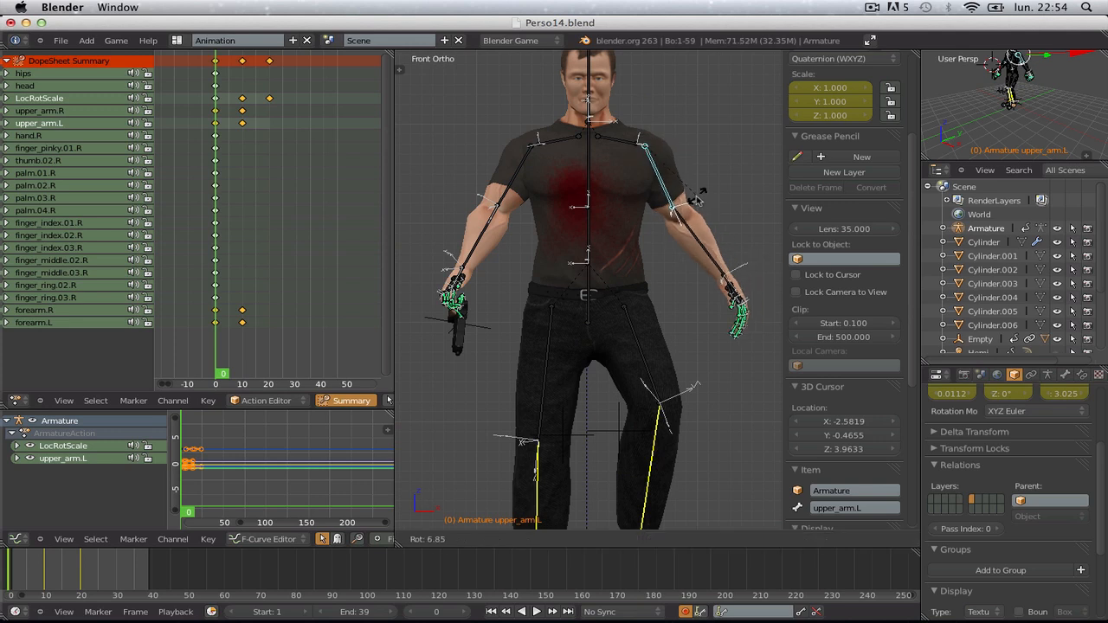
key("Escape")
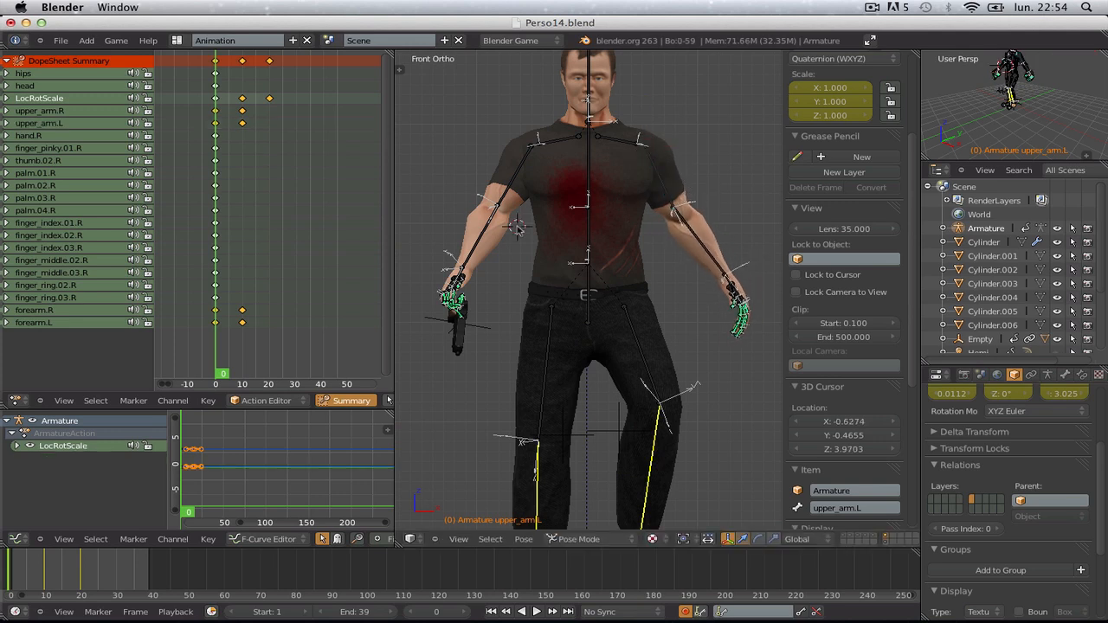
- Go to frame 20 and rotate the right upper arm backwards in the left side view
scroll(589, 286, "down", 1)
key("ctrl+KP_3")
scroll(588, 285, "up", 2)
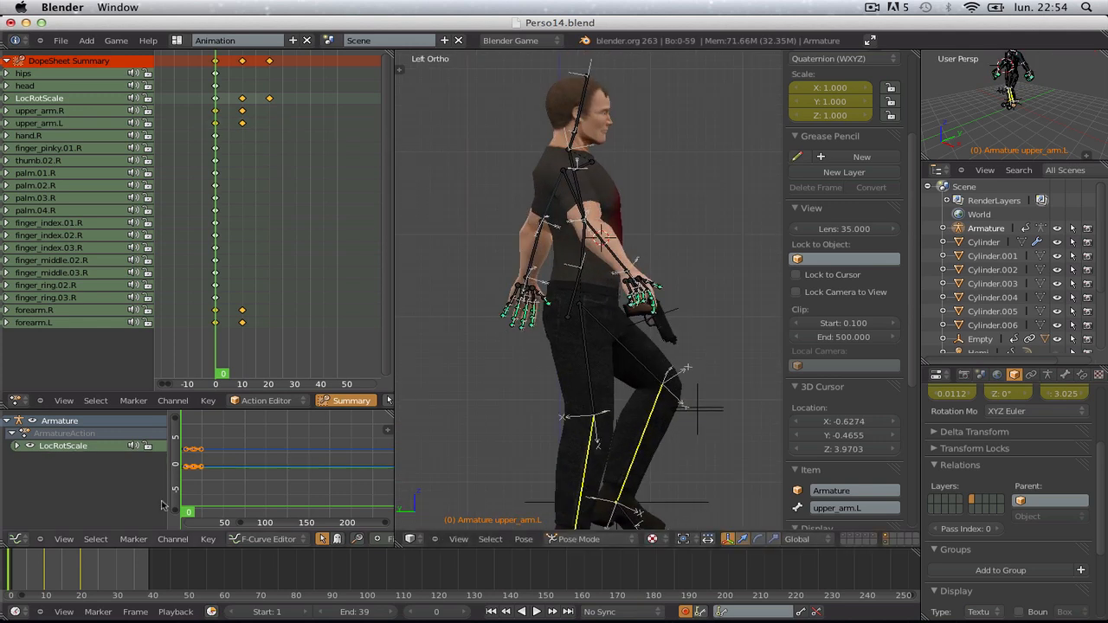
left_click_drag(11, 567, 81, 564)
scroll(537, 381, "down", 1)
middle_click_drag(537, 420, 538, 381, "shift")
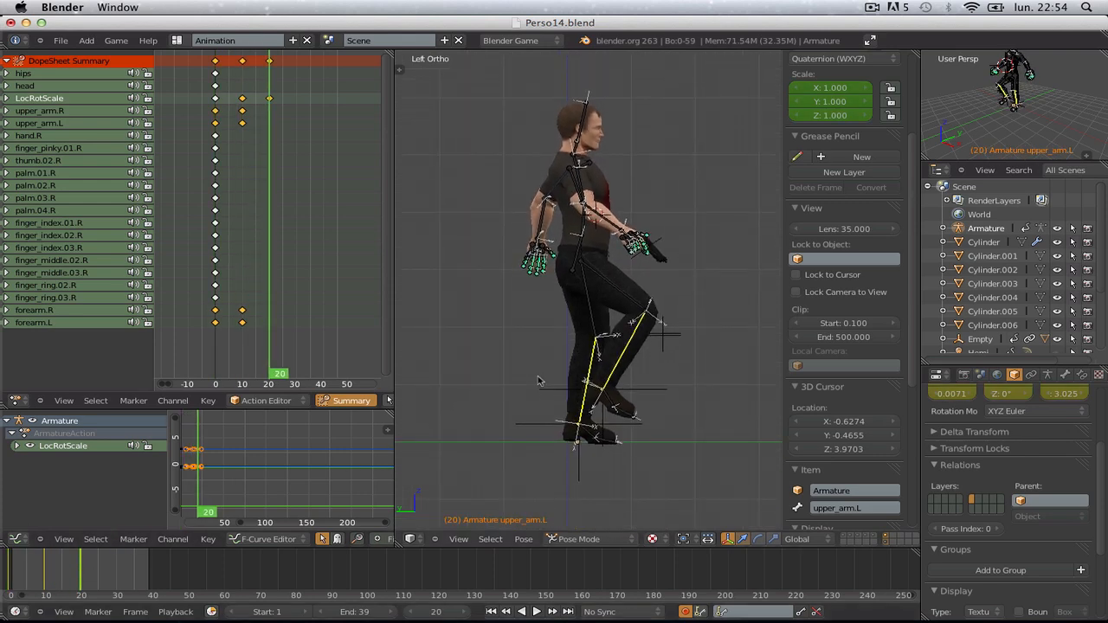
scroll(527, 405, "up", 3)
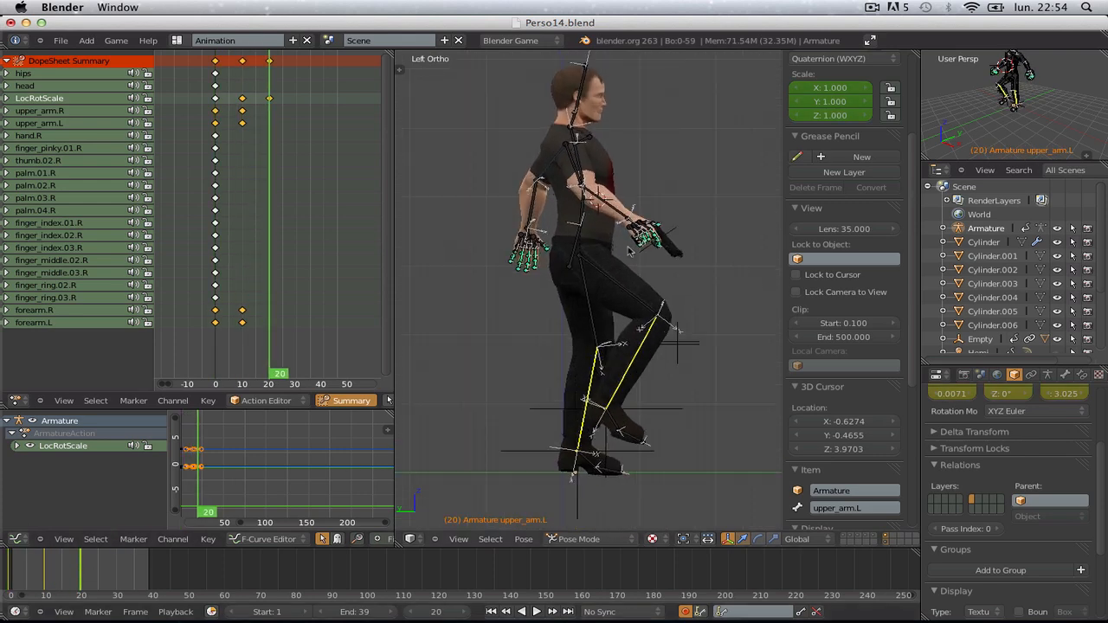
right_click(569, 116)
key("r")
left_click(601, 161)
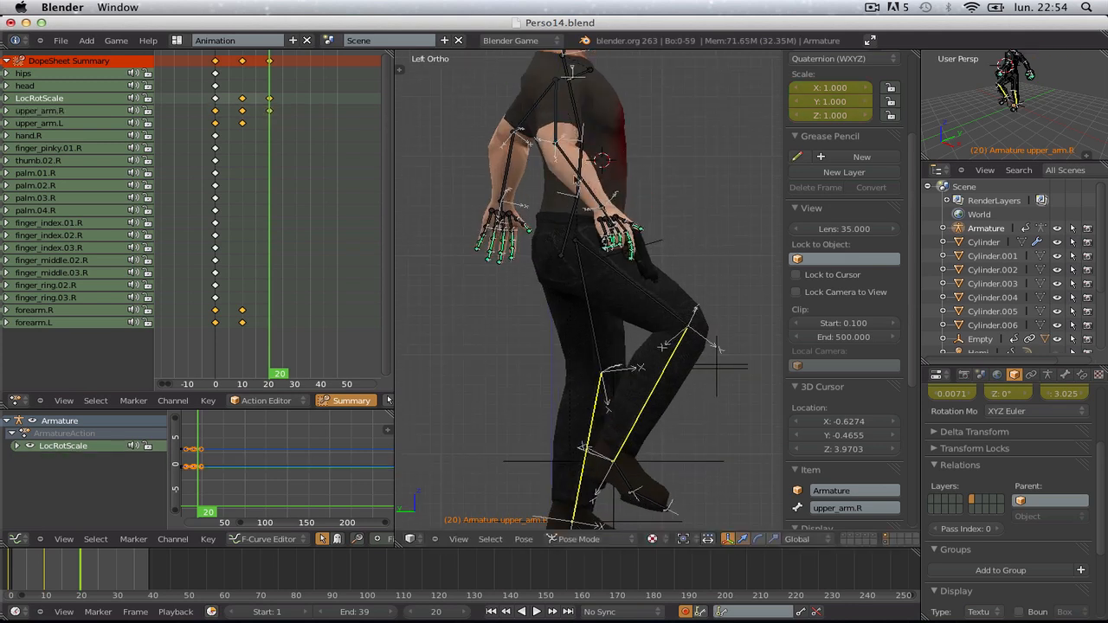
- Rotate the right forearm down at frame 20 and swing the right upper arm further back
right_click(574, 178)
key("r")
left_click(574, 164)
right_click(563, 112)
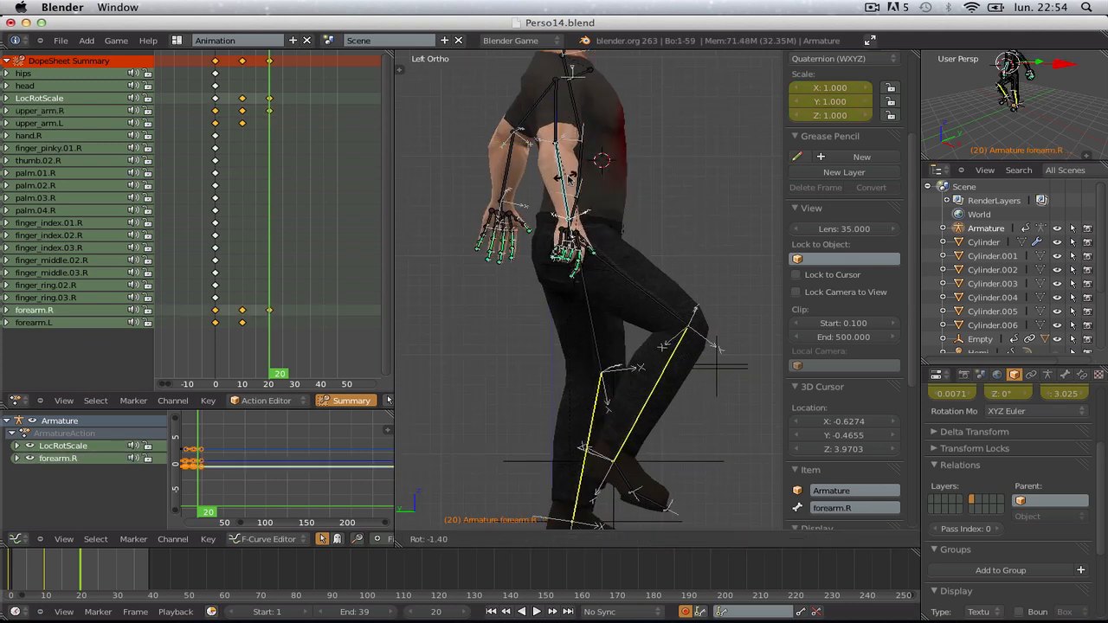
key("r")
left_click(520, 119)
- Swing the left upper arm forward past the torso and the right upper arm further behind it at frame 20
right_click(520, 117)
key("r")
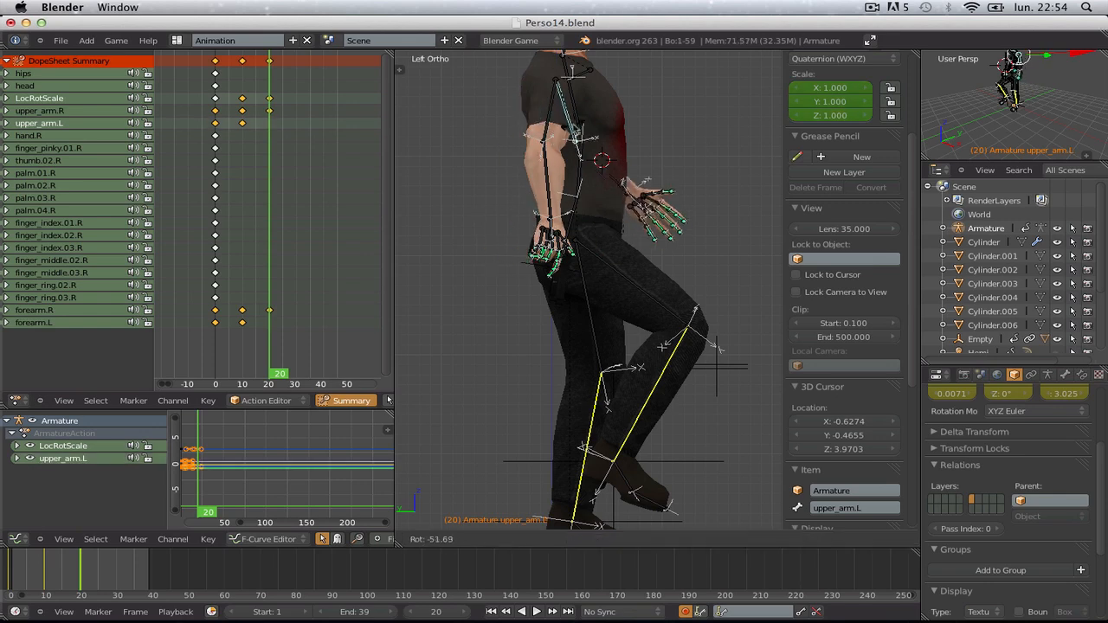
left_click(571, 123)
key("a")
right_click(550, 120)
key("r")
left_click(545, 120)
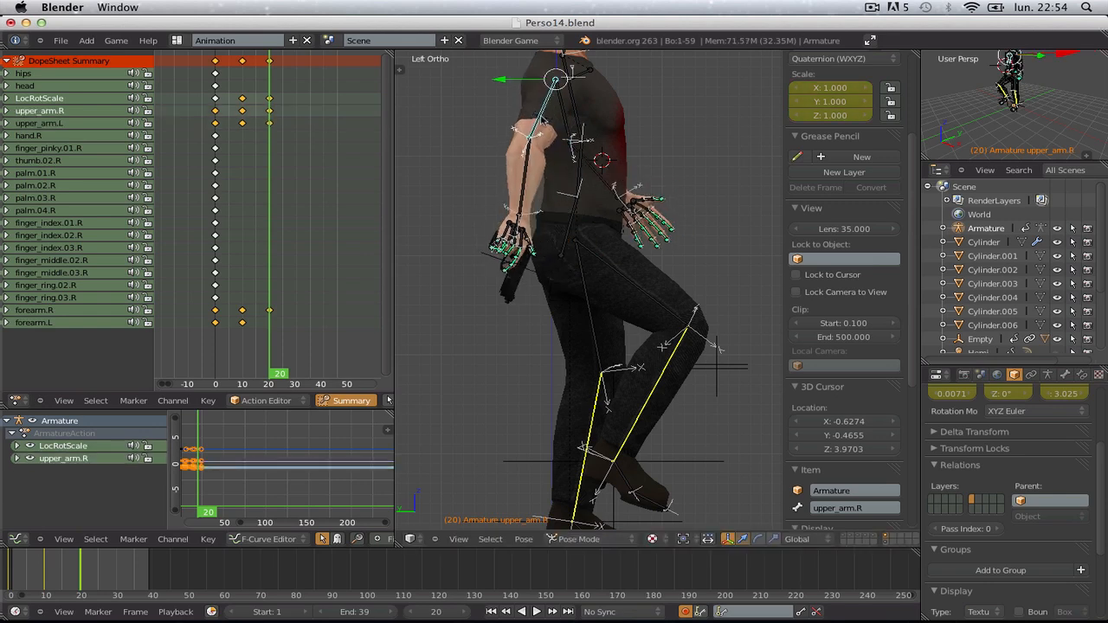
key("a")
- Reorient the left forearm at frame 20 from the front view, using a trackball rotation followed by a view-plane rotation
scroll(692, 227, "down", 2)
middle_click_drag(706, 226, 619, 262)
key("ctrl+KP_3")
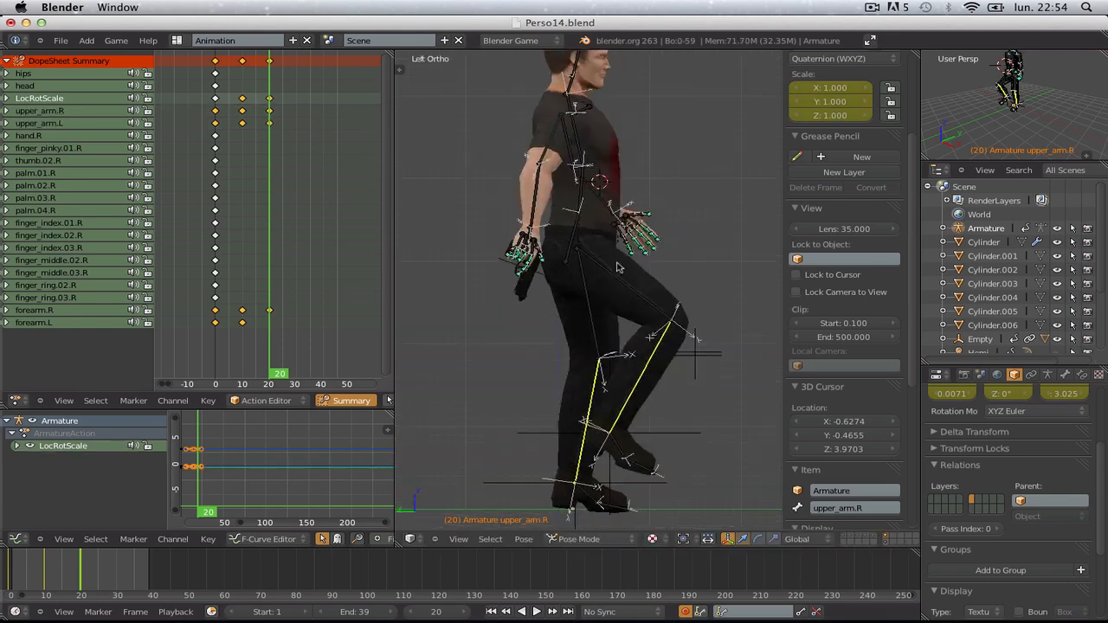
key("KP_1")
key("ctrl+KP_1")
key("KP_3")
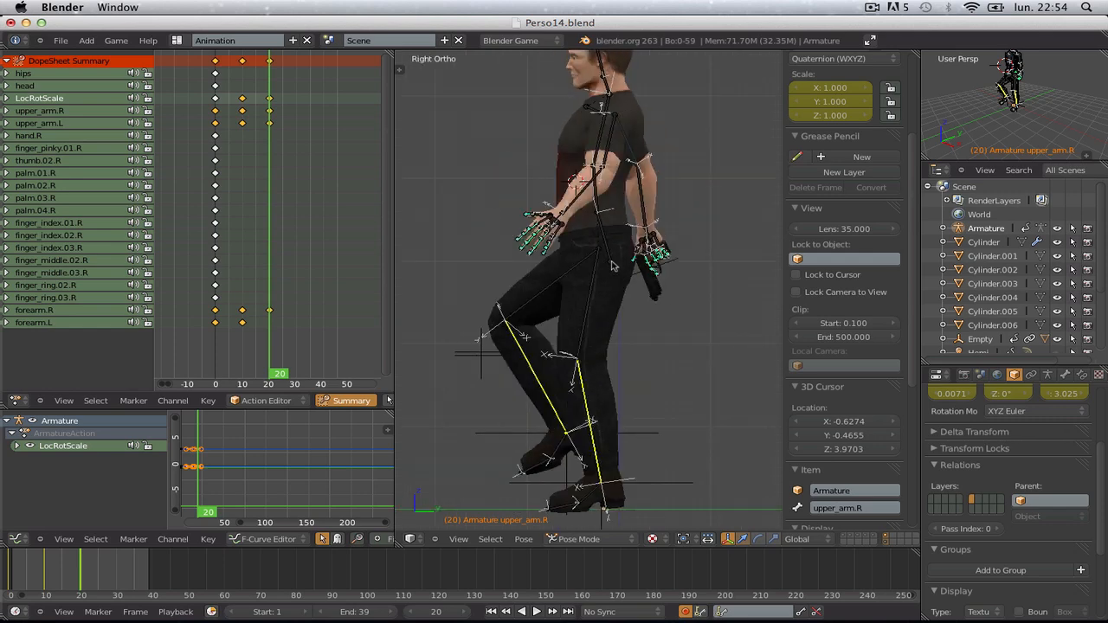
key("KP_1")
right_click(675, 188)
key("r")
key("r")
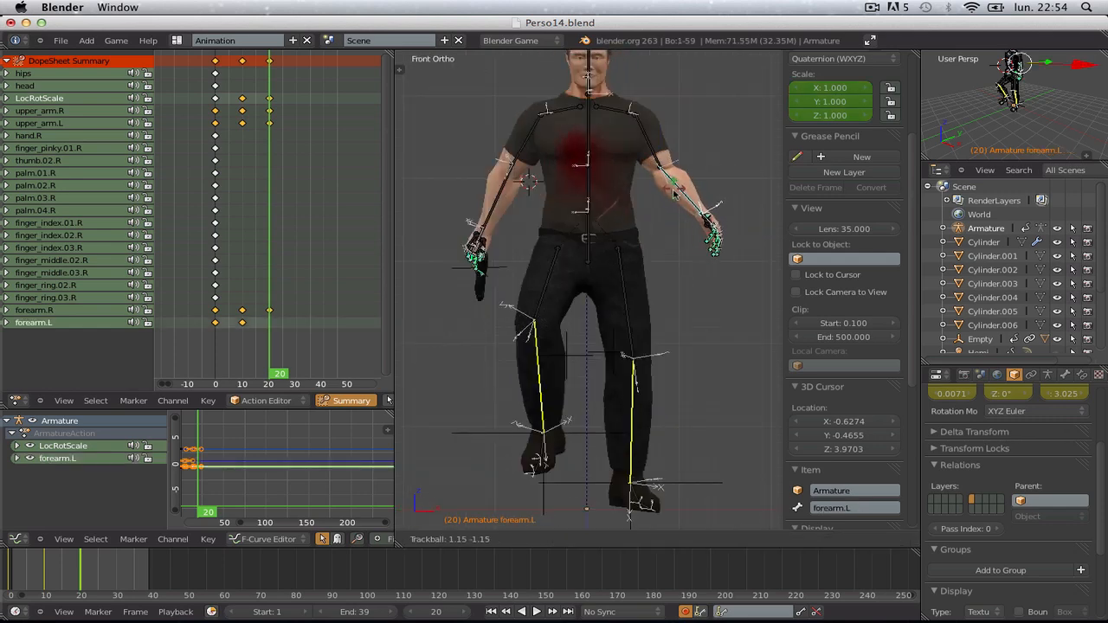
left_click(660, 208)
key("r")
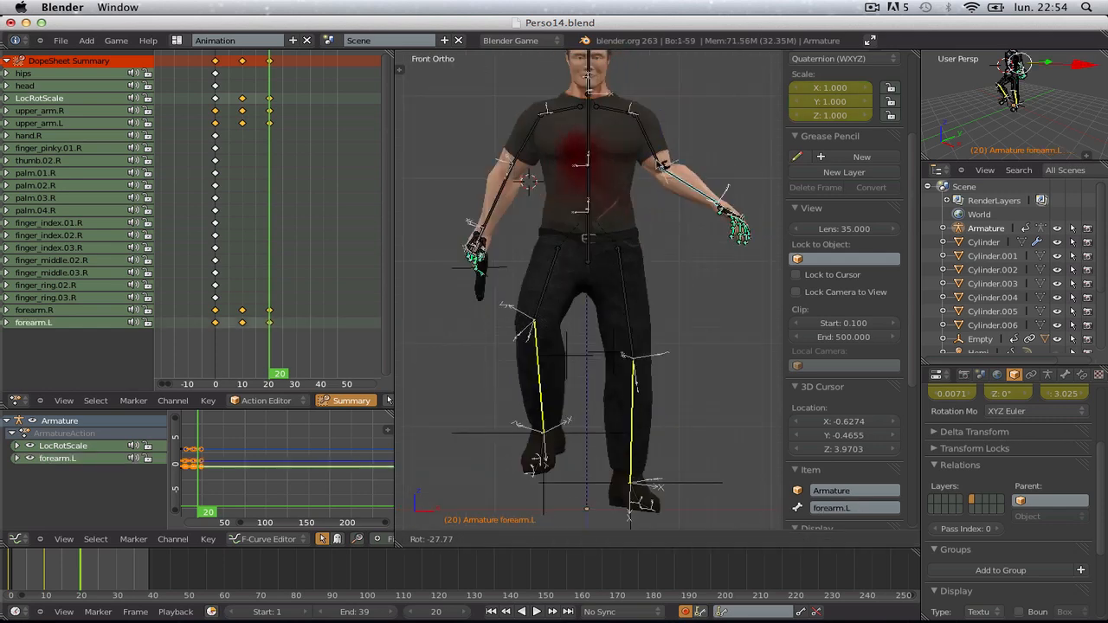
left_click(736, 197)
- Rotate the left upper arm in towards the body at frame 20 and slightly adjust the right upper arm
right_click(655, 159)
key("r")
left_click(706, 188)
key("a")
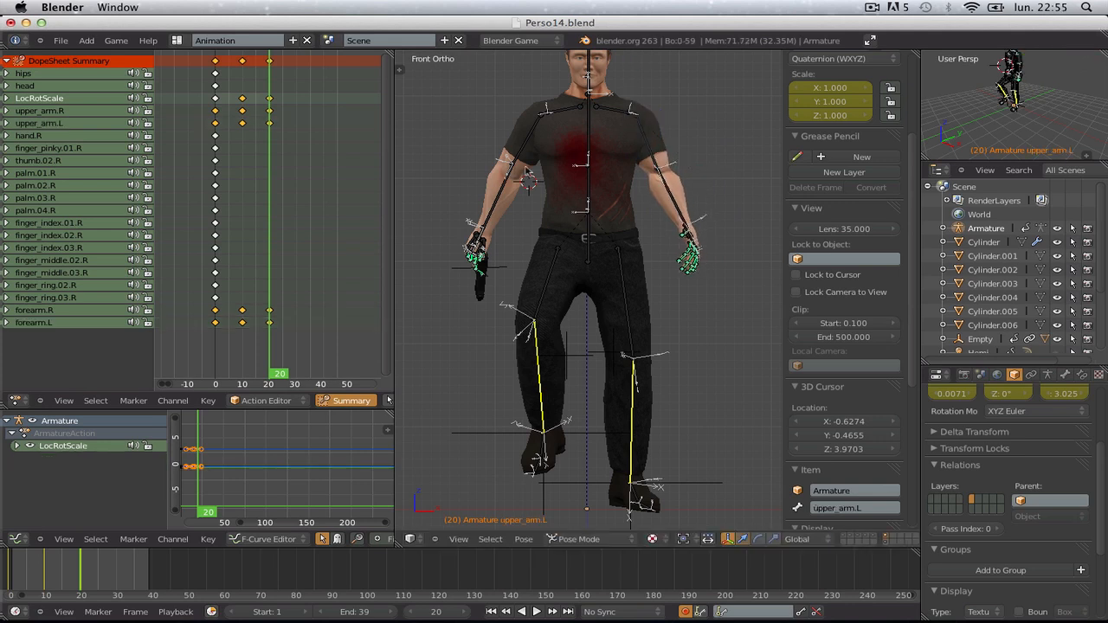
right_click(522, 162)
key("r")
left_click(509, 178)
key("a")
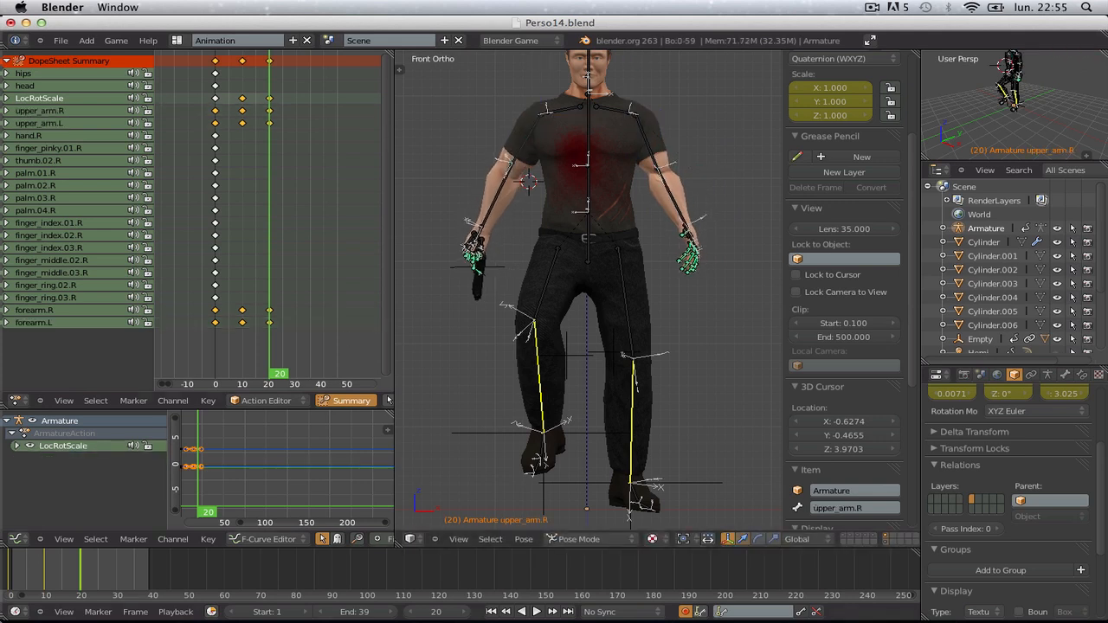
- At frame 30 in Object Mode, move the IK.R foot target about 0.47 forward and 0.46 down
mouse_move(81, 581)
left_mouse_down()
mouse_move(56, 582)
mouse_move(95, 588)
mouse_move(79, 589)
left_mouse_up()
scroll(628, 413, "down", 2)
key("ctrl+KP_3")
scroll(603, 424, "up", 3)
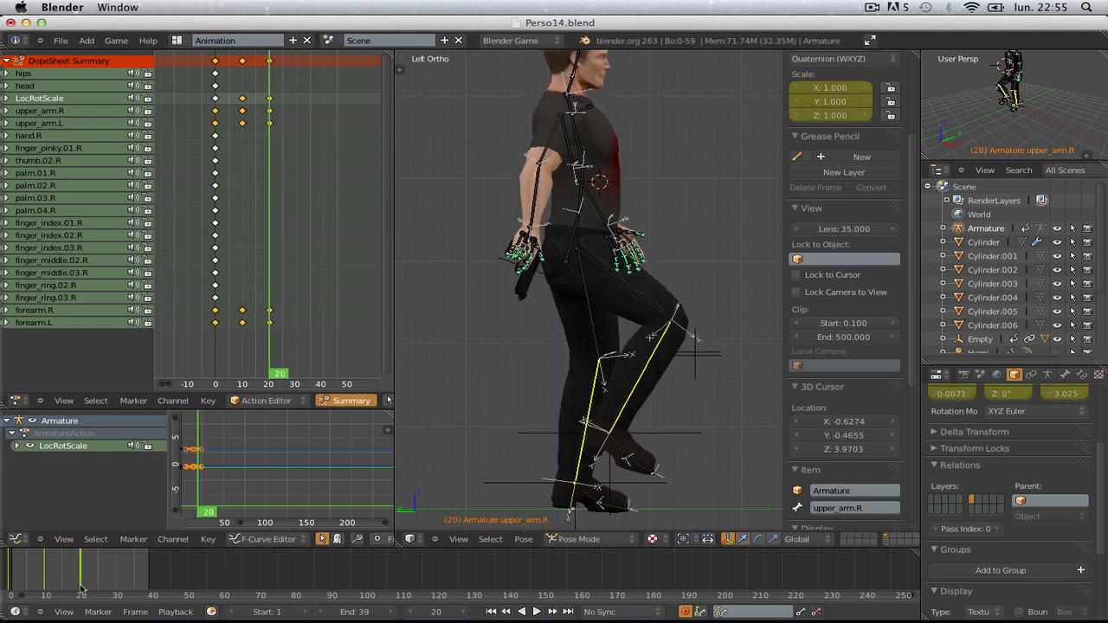
left_click_drag(79, 589, 116, 592)
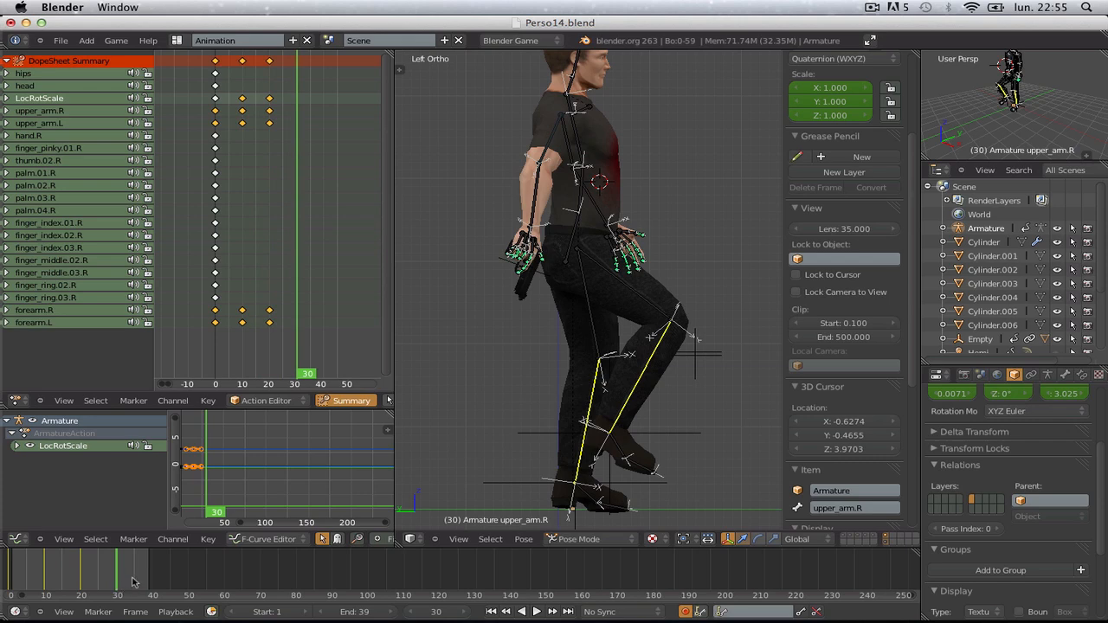
scroll(567, 340, "down", 3)
scroll(573, 340, "up", 2)
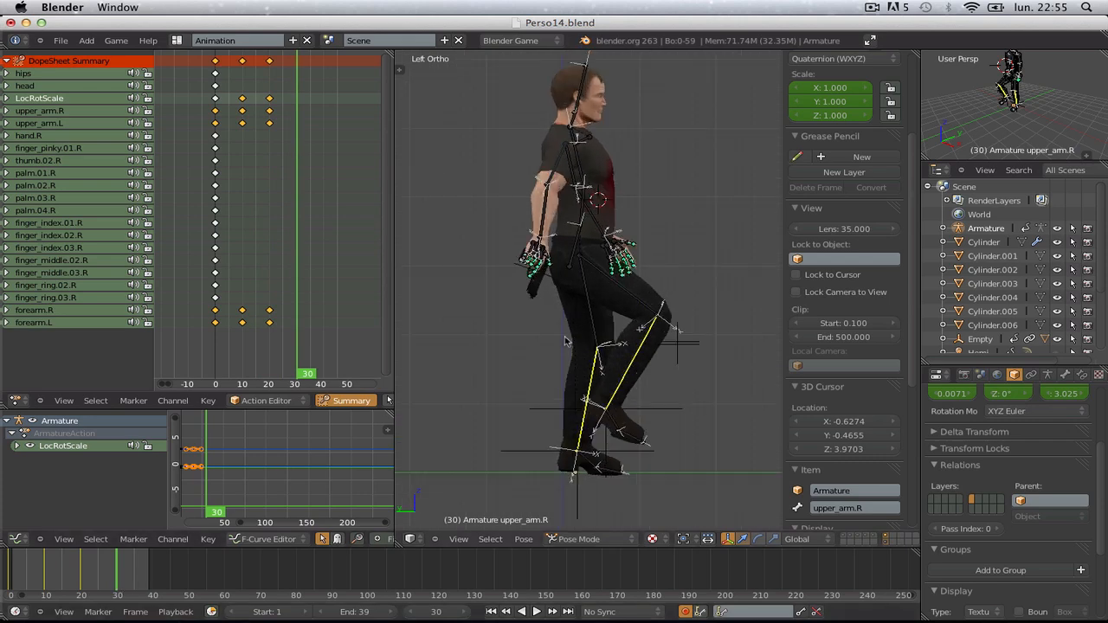
key("ctrl+Tab")
scroll(567, 340, "down", 3)
scroll(612, 377, "up", 2)
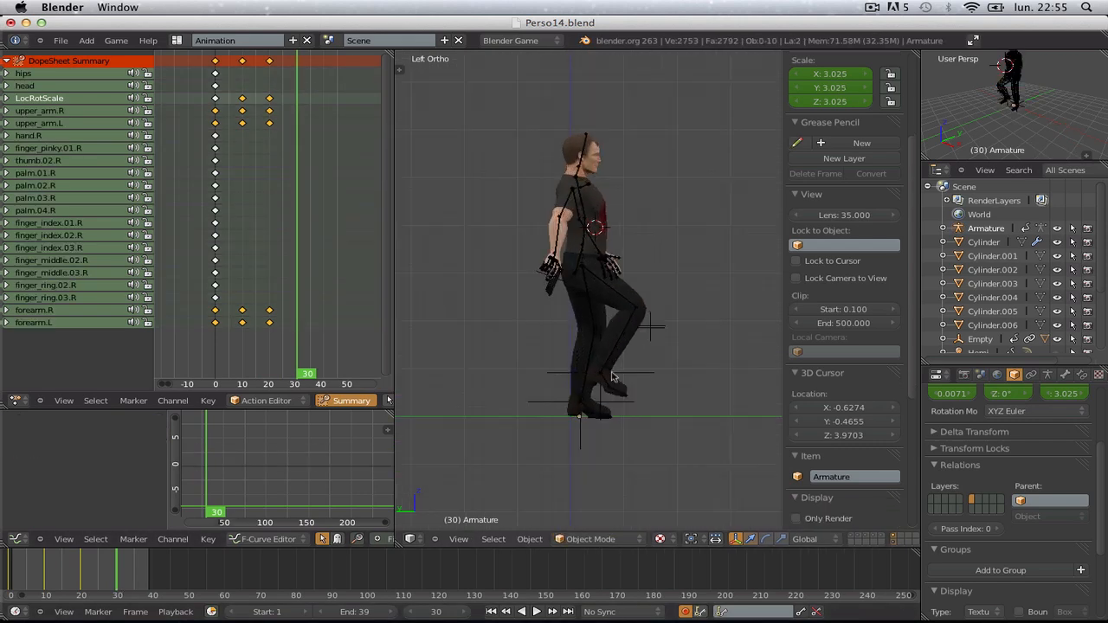
right_click(605, 417)
key("g")
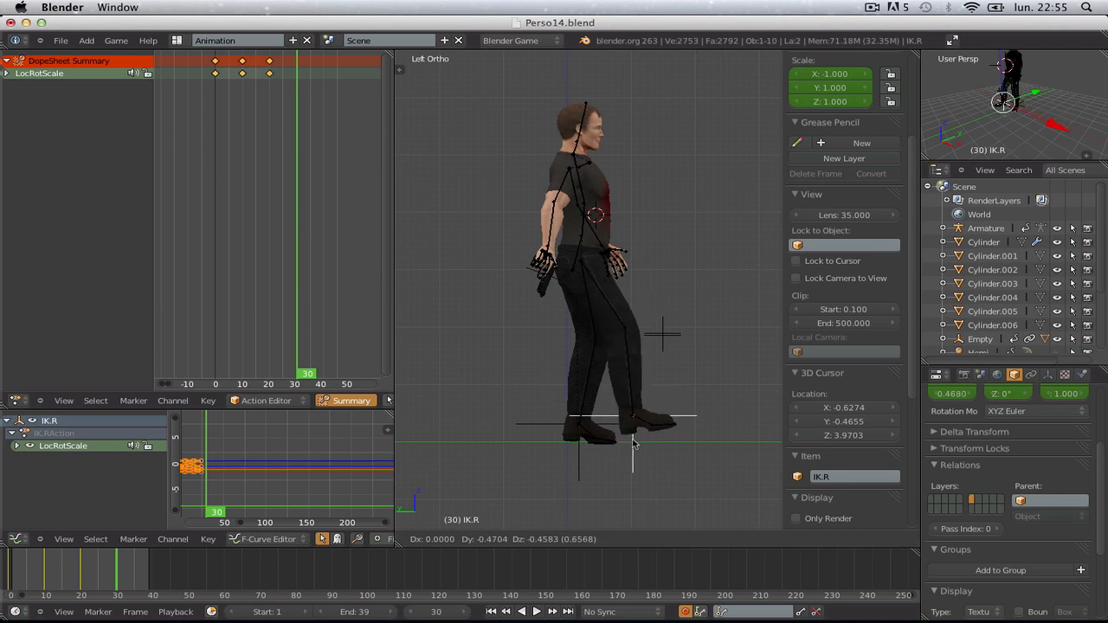
left_click(633, 443)
- Move the IK.L foot target back and slightly up so the left leg trails behind the body at frame 30
right_click(580, 464)
key("g")
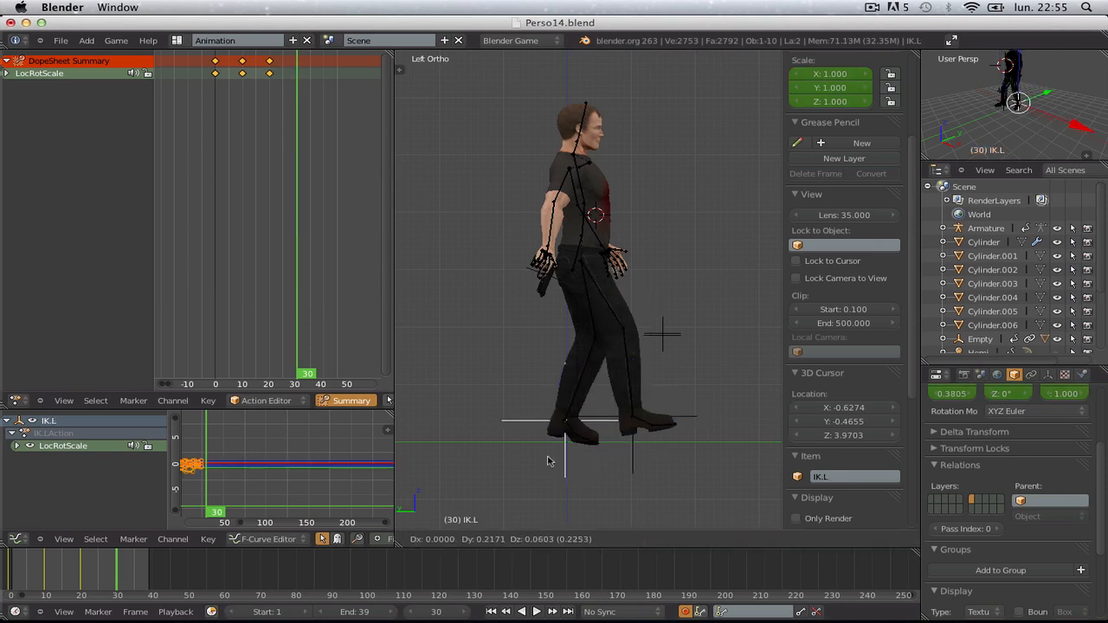
left_click(500, 451)
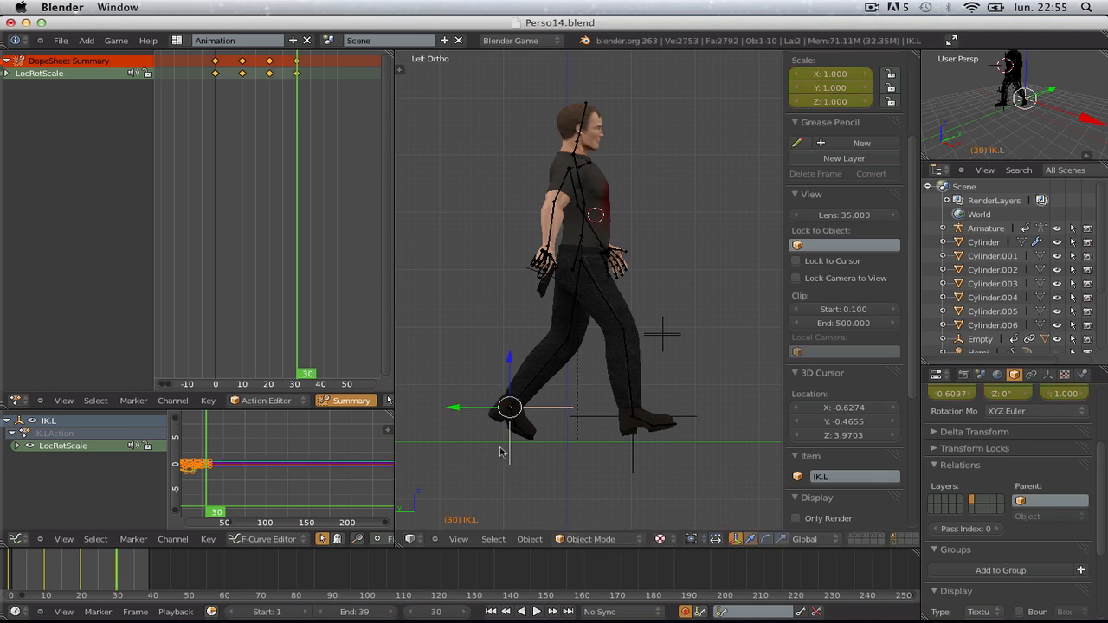
- Lower all the character's objects together by about 0.11 at frame 30 so the feet meet the ground
key("a")
key("g")
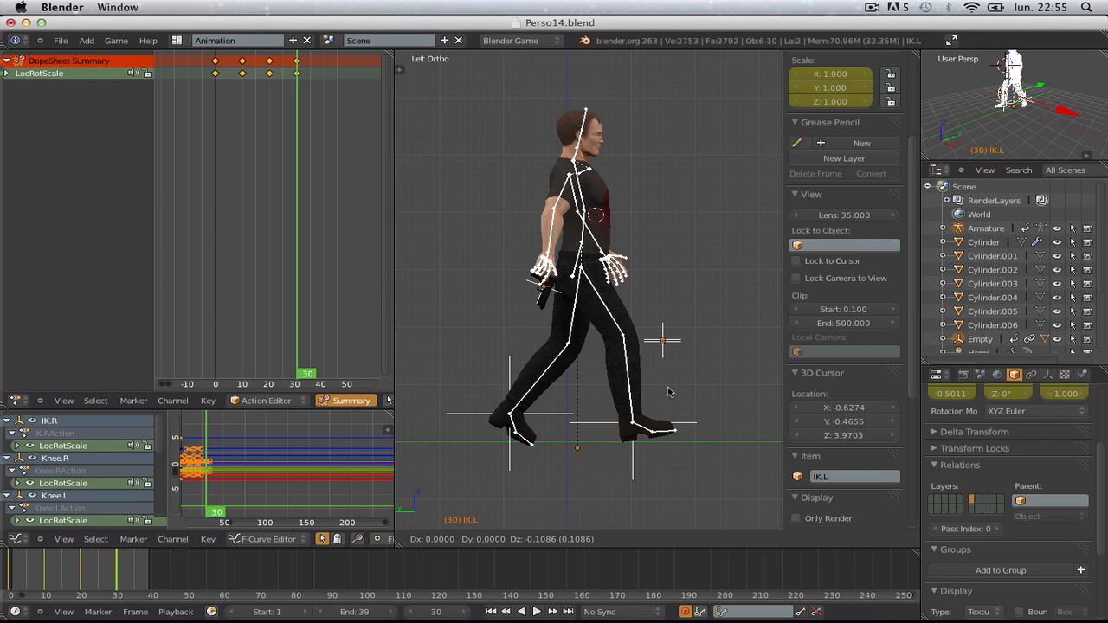
left_click(667, 392)
key("a")
- In Pose Mode at frame 30, slightly rotate the right forearm in the side view
scroll(658, 394, "up", 2)
right_click(518, 475)
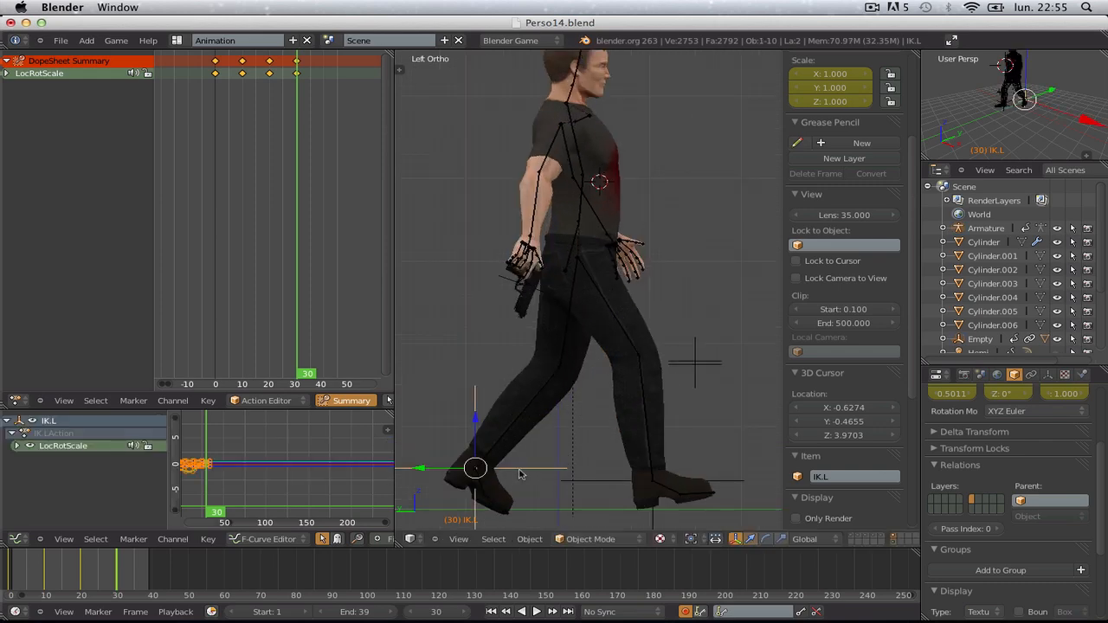
middle_click_drag(629, 479, 511, 487)
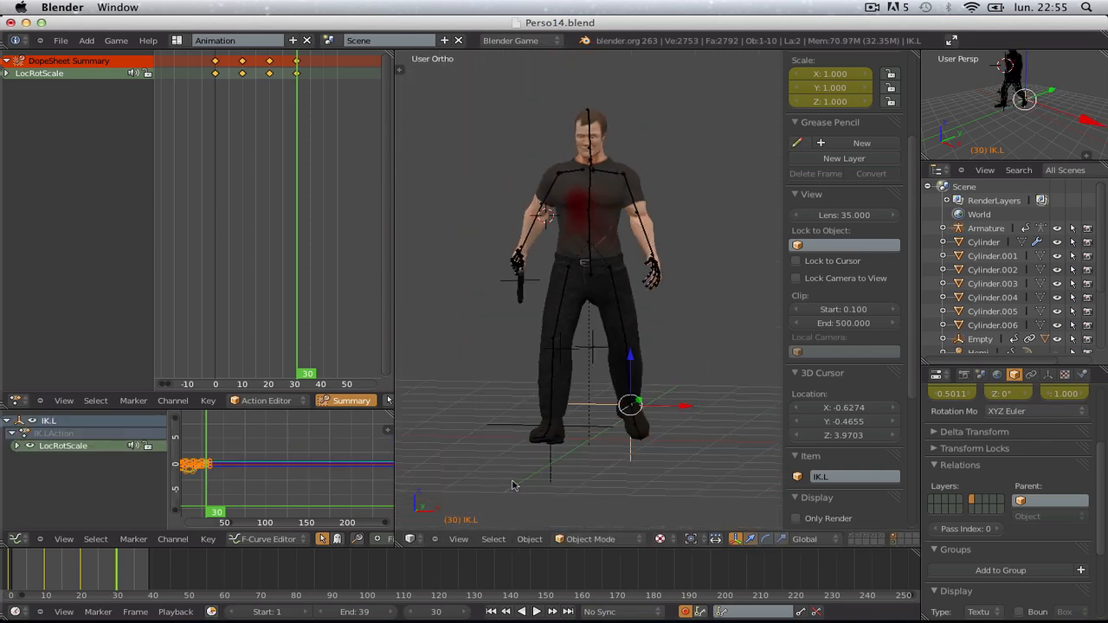
key("ctrl+KP_3")
scroll(523, 432, "up", 4)
scroll(530, 442, "up", 4)
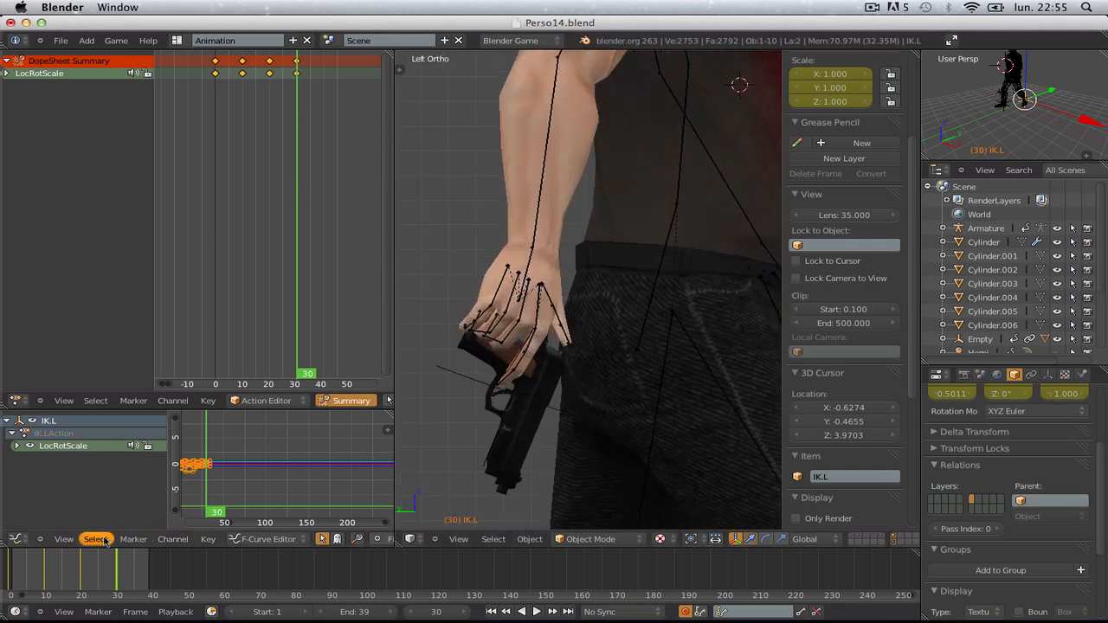
scroll(519, 374, "down", 3)
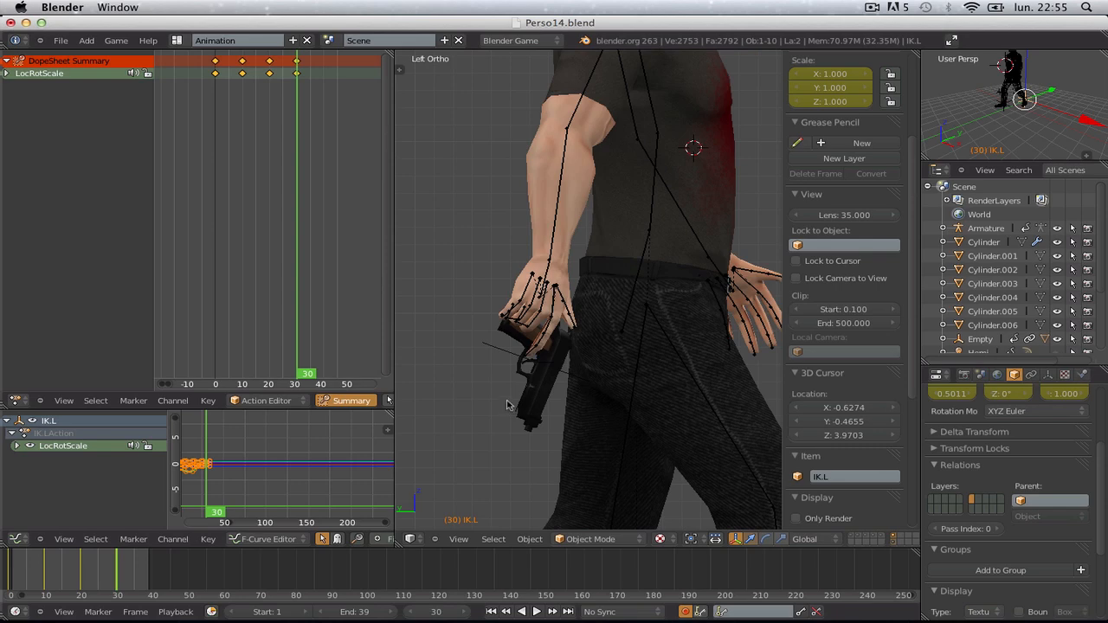
right_click(556, 267)
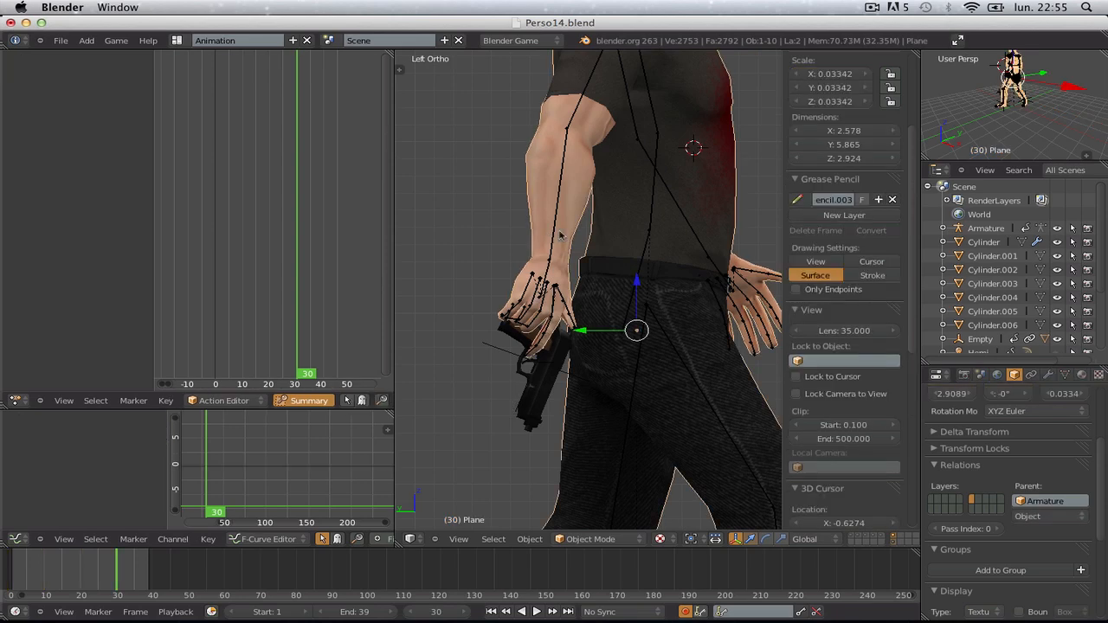
right_click(560, 236)
key("r")
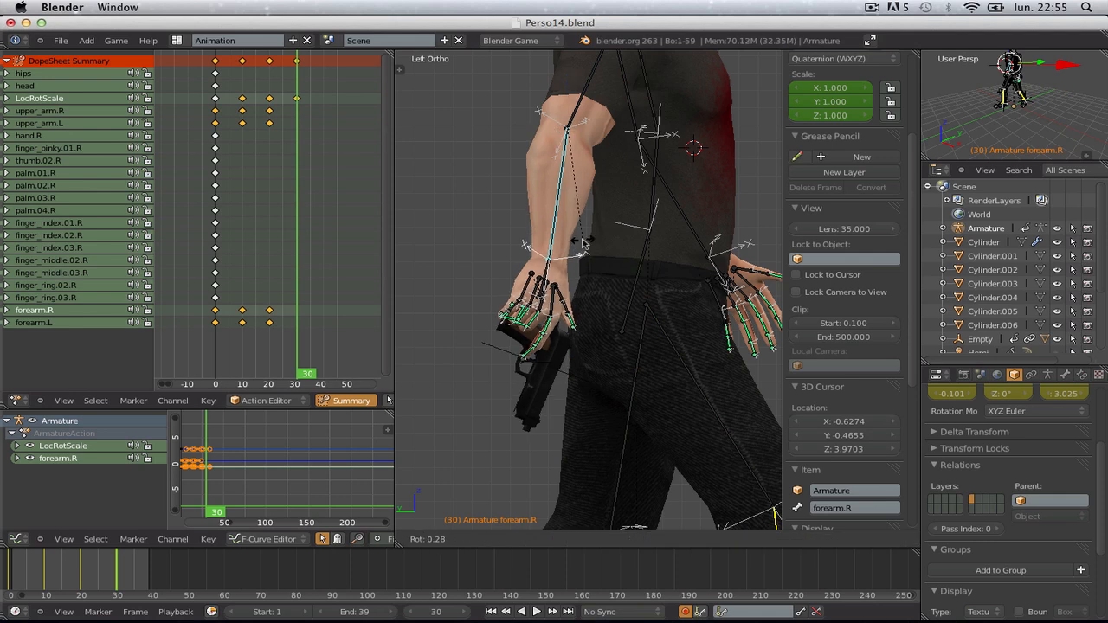
left_click(583, 242)
- Swing the right upper arm back behind the body at frame 30, then deselect all bones
scroll(582, 238, "down", 2)
key("a")
right_click(582, 161)
key("g")
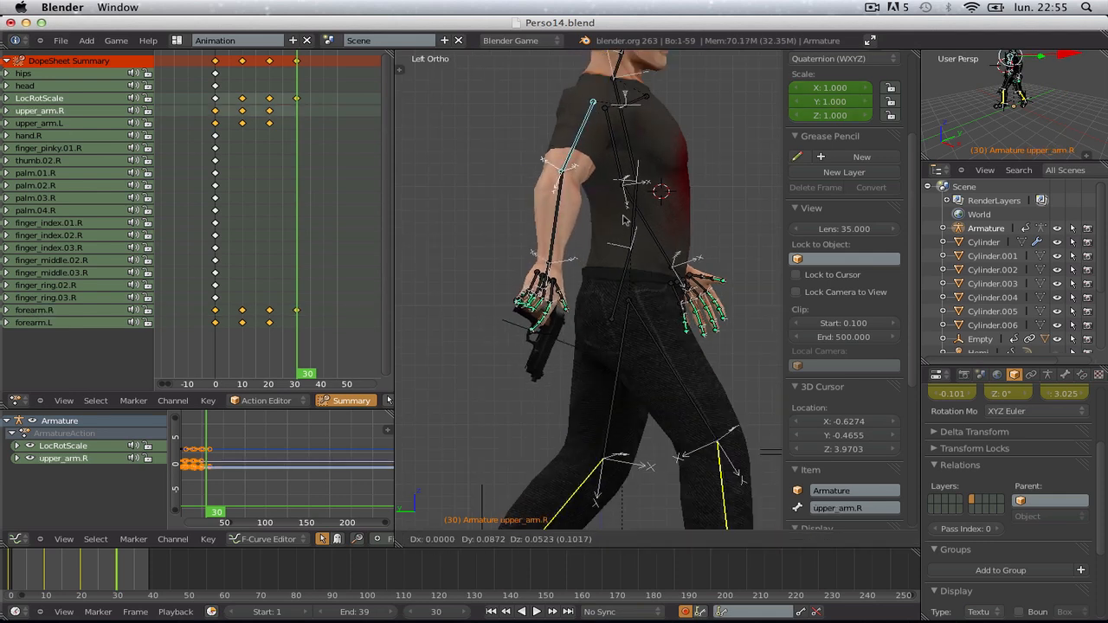
left_click(528, 213)
key("a")
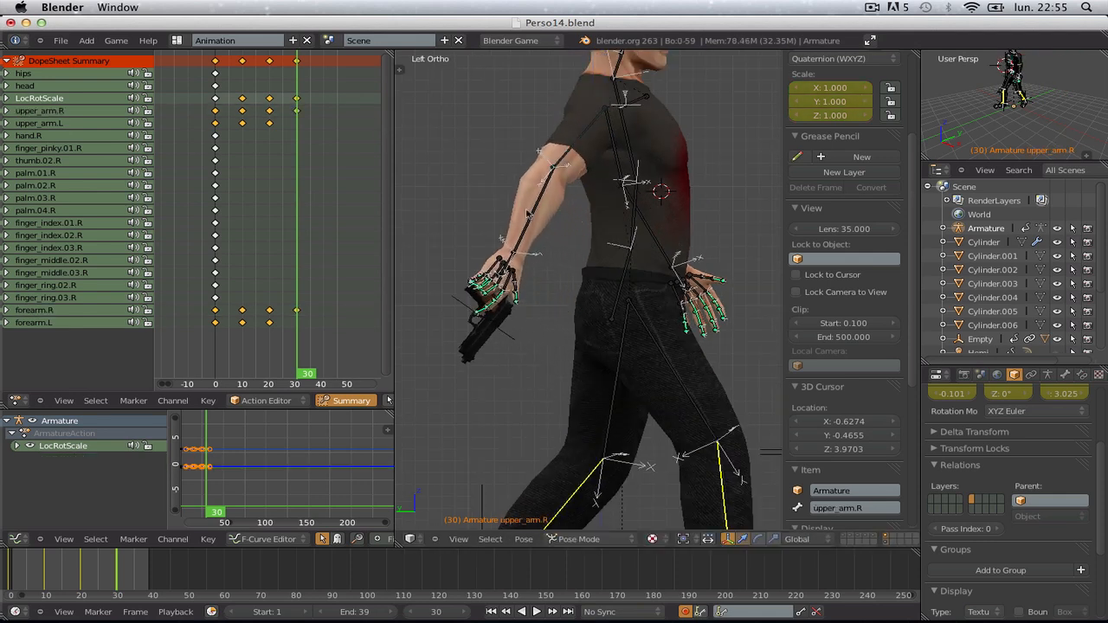
right_click(527, 213)
key("r")
key("r")
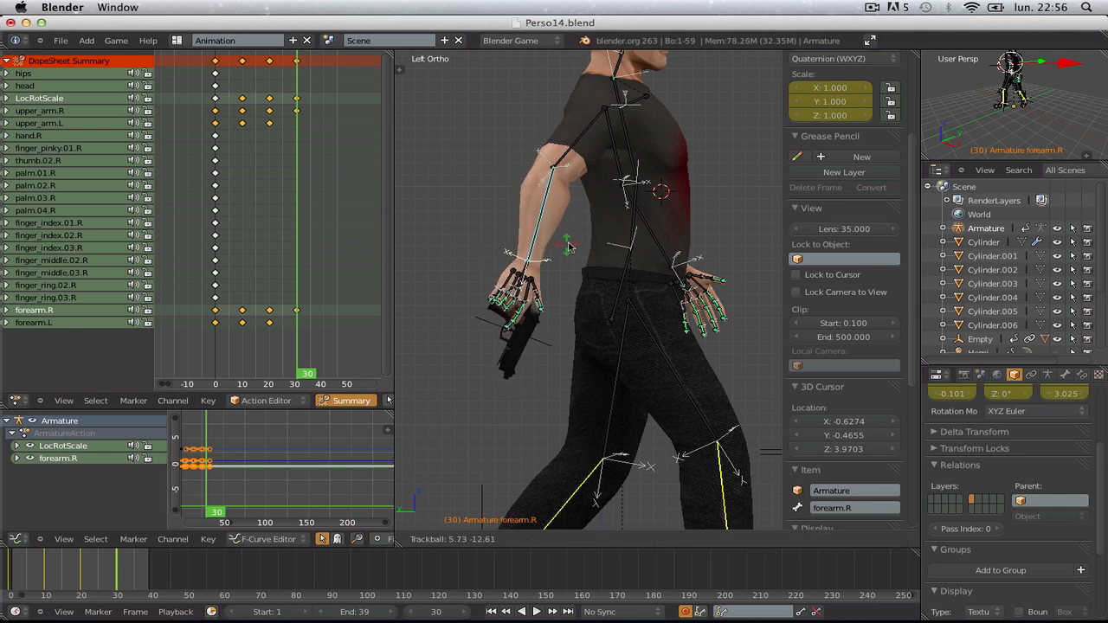
left_click(569, 246)
key("ctrl+z")
- In the front view, trackball-rotate the right forearm so the gun hand hangs closer to the body, and slightly adjust the right upper arm
key("KP_1")
key("r")
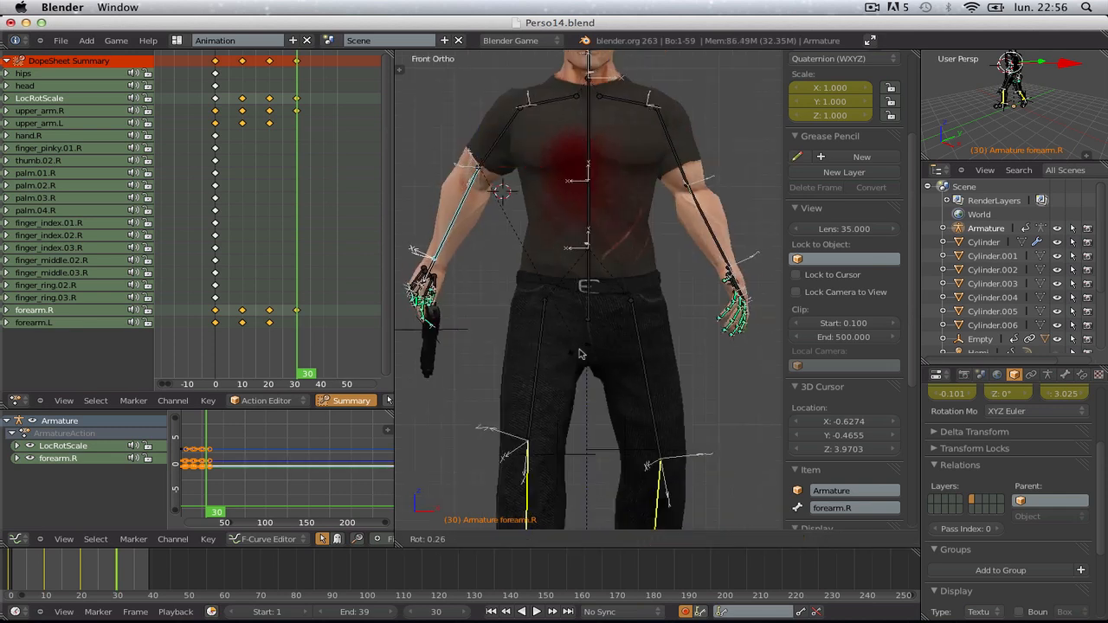
key("r")
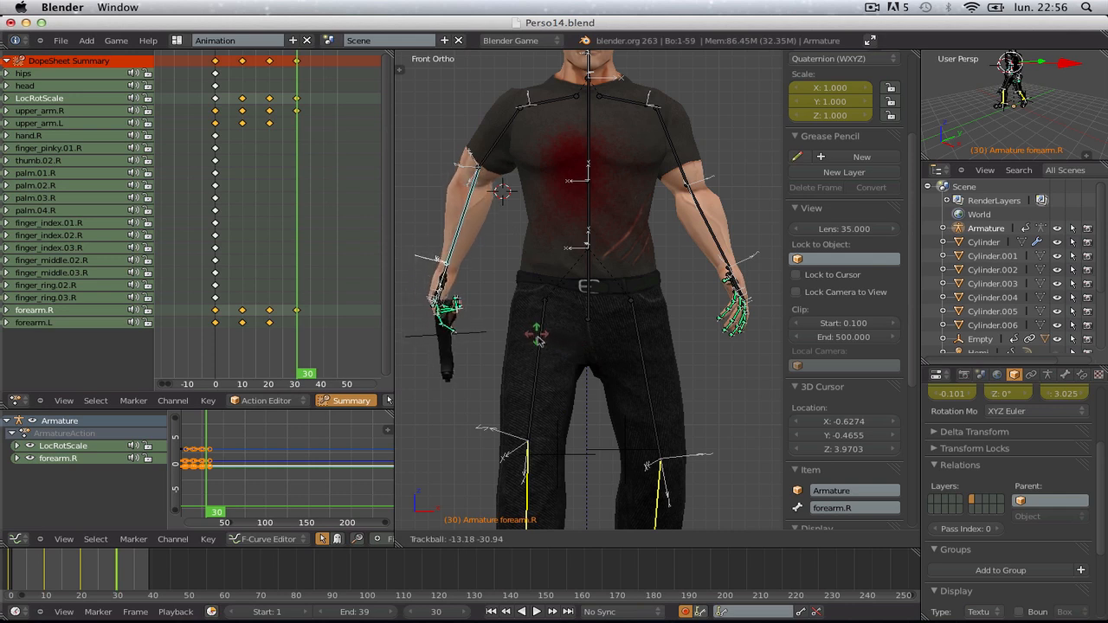
key("r")
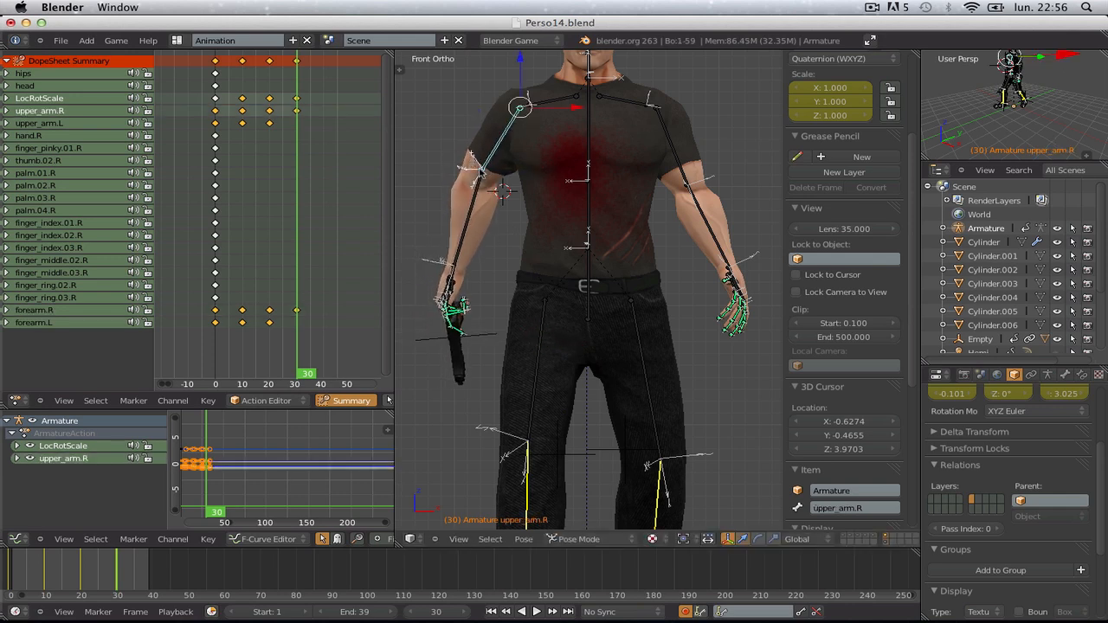
left_click(476, 205)
key("ctrl+KP_3")
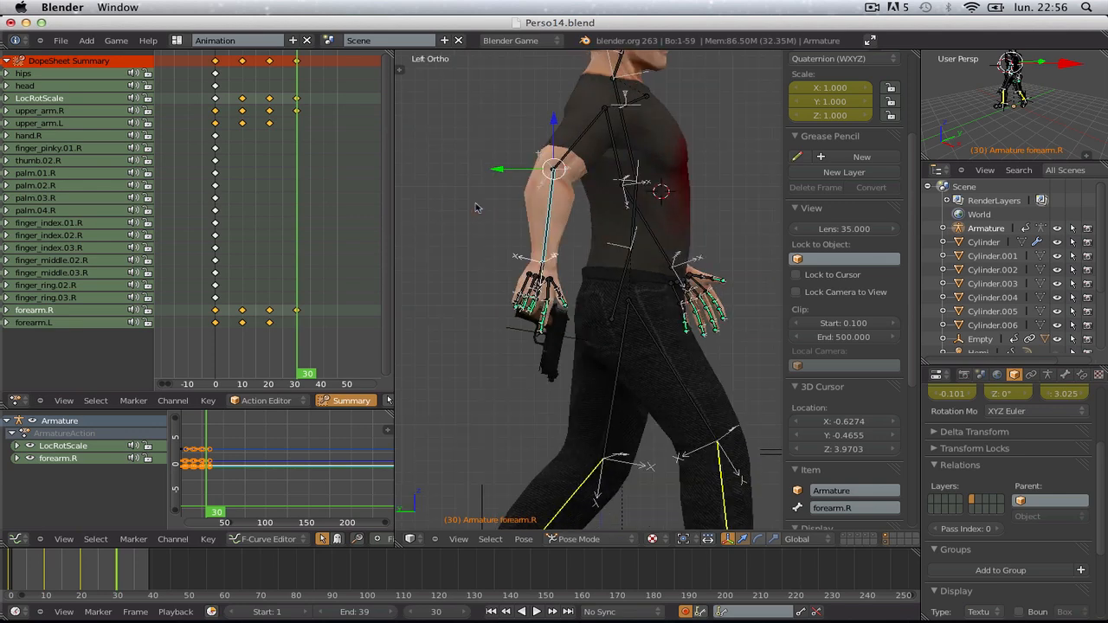
right_click(578, 171)
right_click(574, 160)
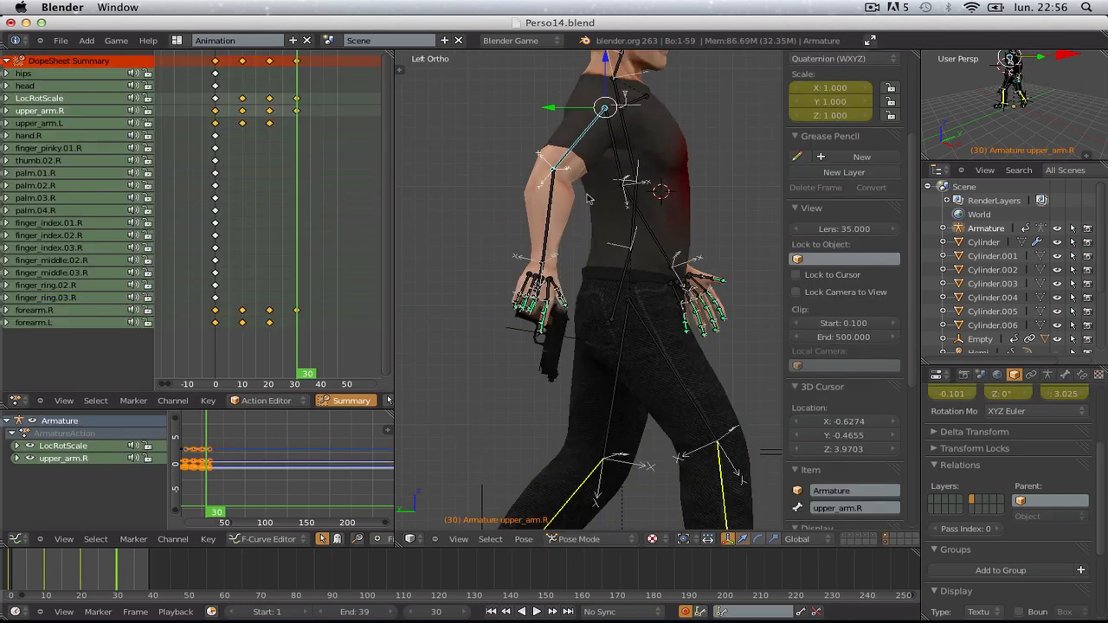
right_click(600, 178)
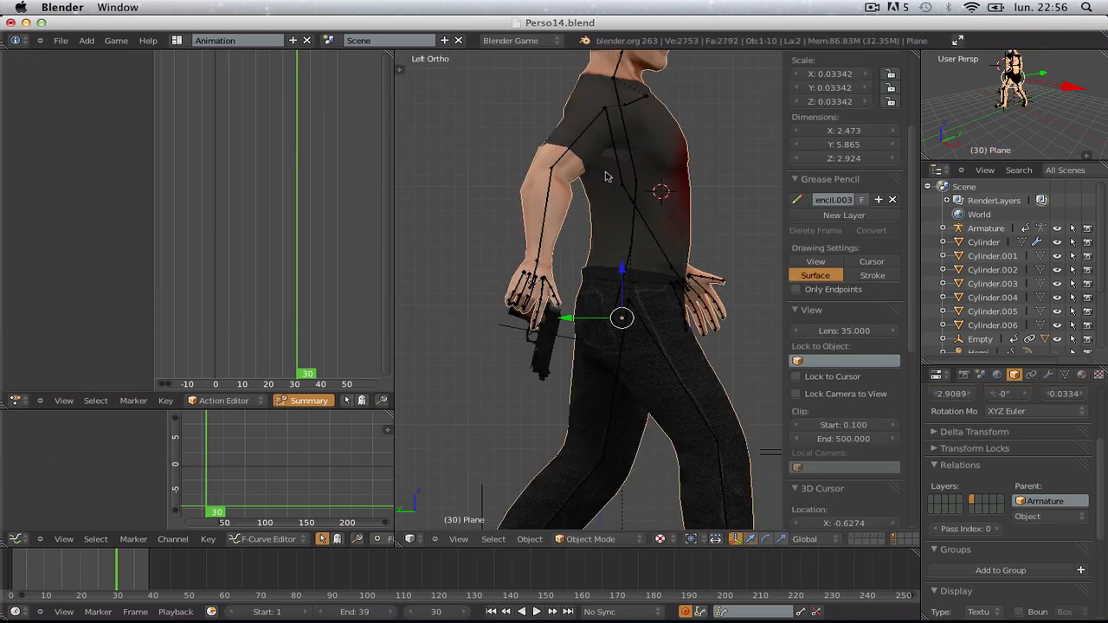
- In the side view at frame 30, adjust the left upper arm and raise the left forearm forward
right_click(613, 177)
key("r")
left_click(666, 218)
right_click(687, 232)
key("r")
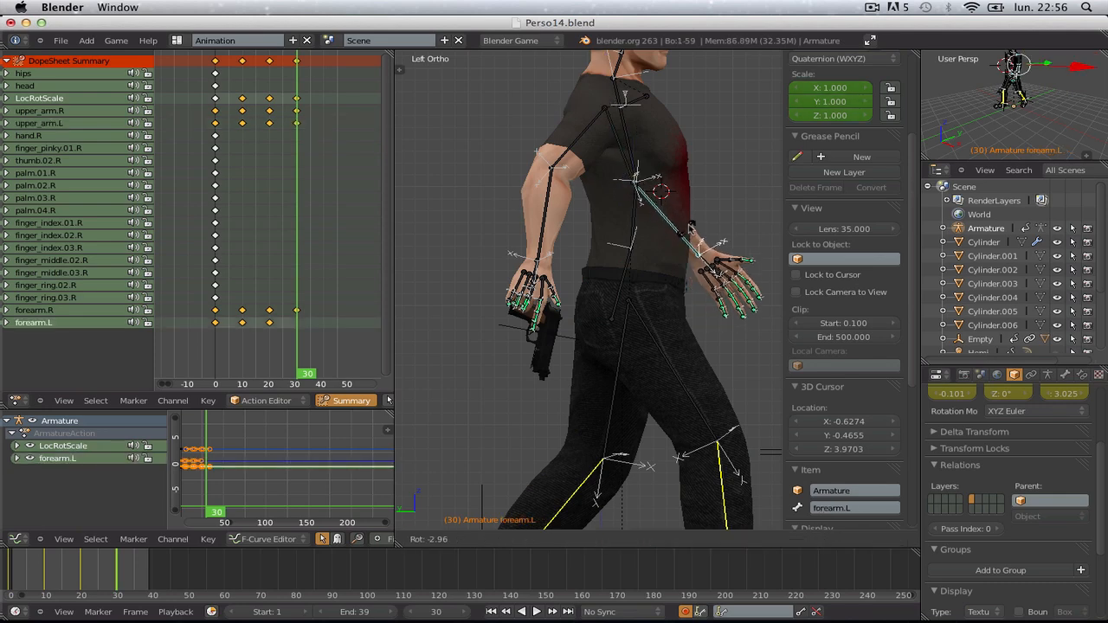
left_click(693, 218)
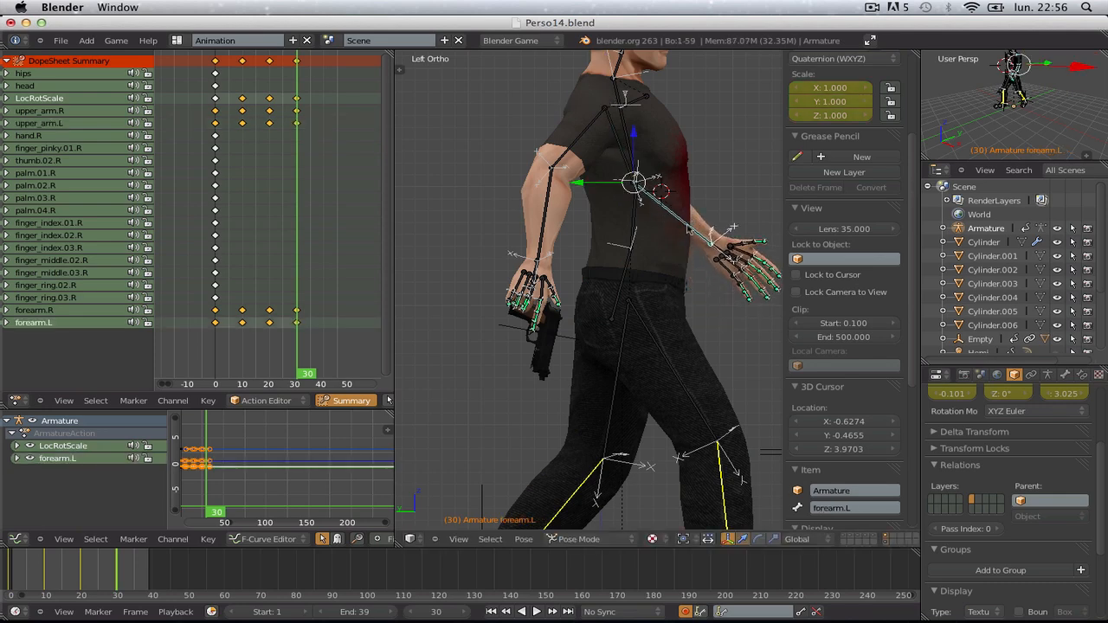
- Rotate the left upper arm further forward in front of the body at frame 30
key("a")
right_click(624, 162)
key("r")
left_click(661, 195)
key("a")
- In the front view, slightly rotate the left upper arm outward at frame 30
scroll(671, 247, "down", 3)
middle_click_drag(682, 246, 608, 275)
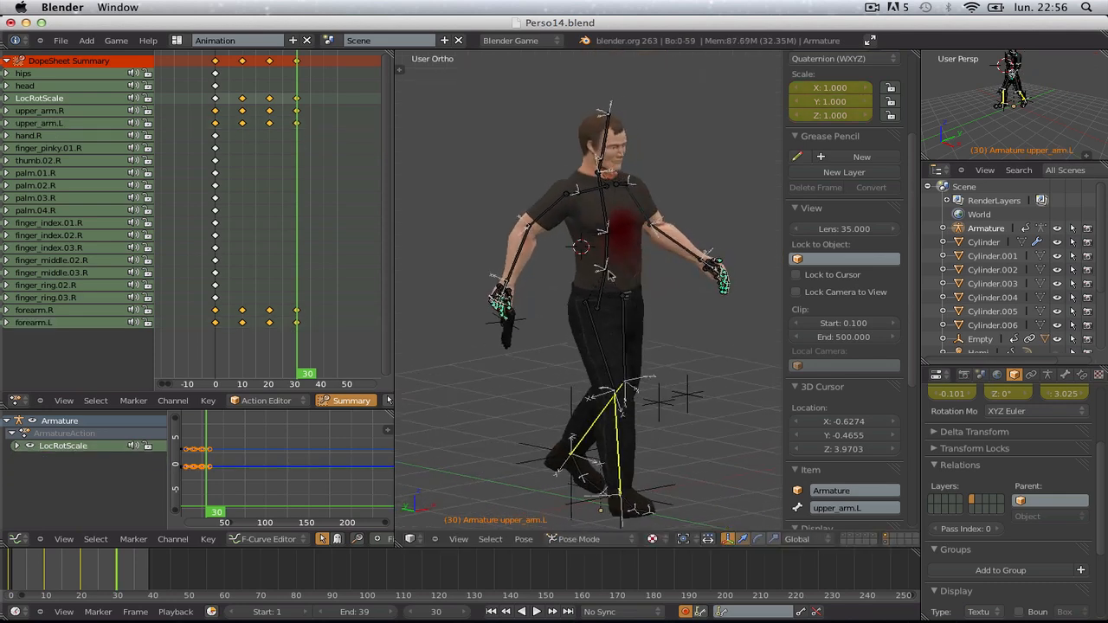
key("KP_1")
scroll(618, 247, "down", 1)
scroll(618, 247, "up", 1)
right_click(641, 205)
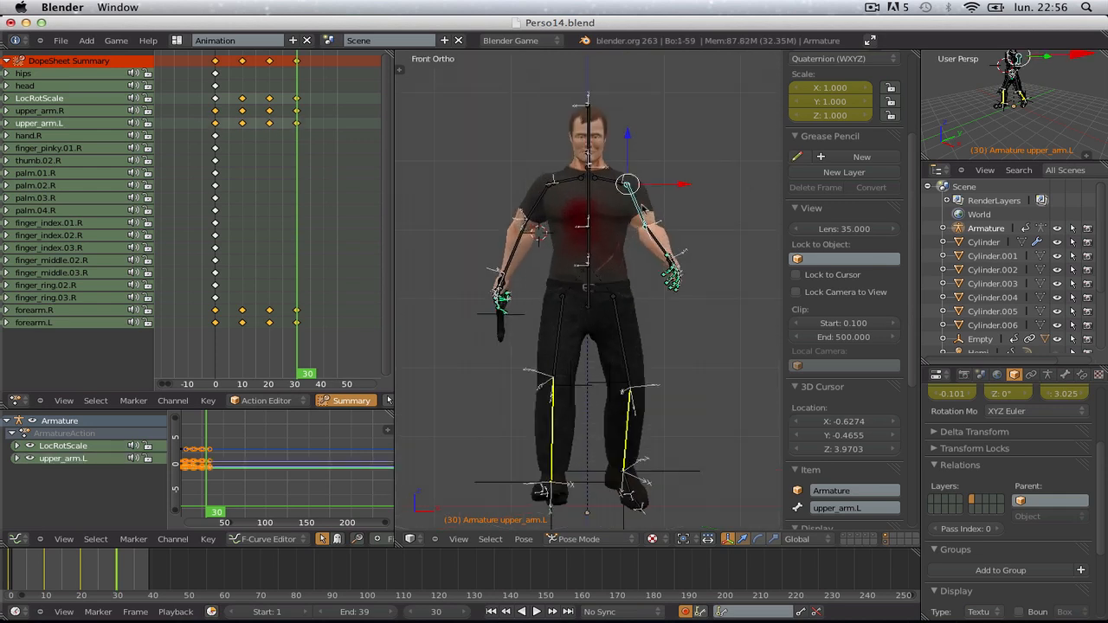
key("r")
left_click(643, 204)
- Rotate the right upper arm slightly in towards the body at frame 30 and deselect all bones
key("a")
right_click(537, 209)
key("r")
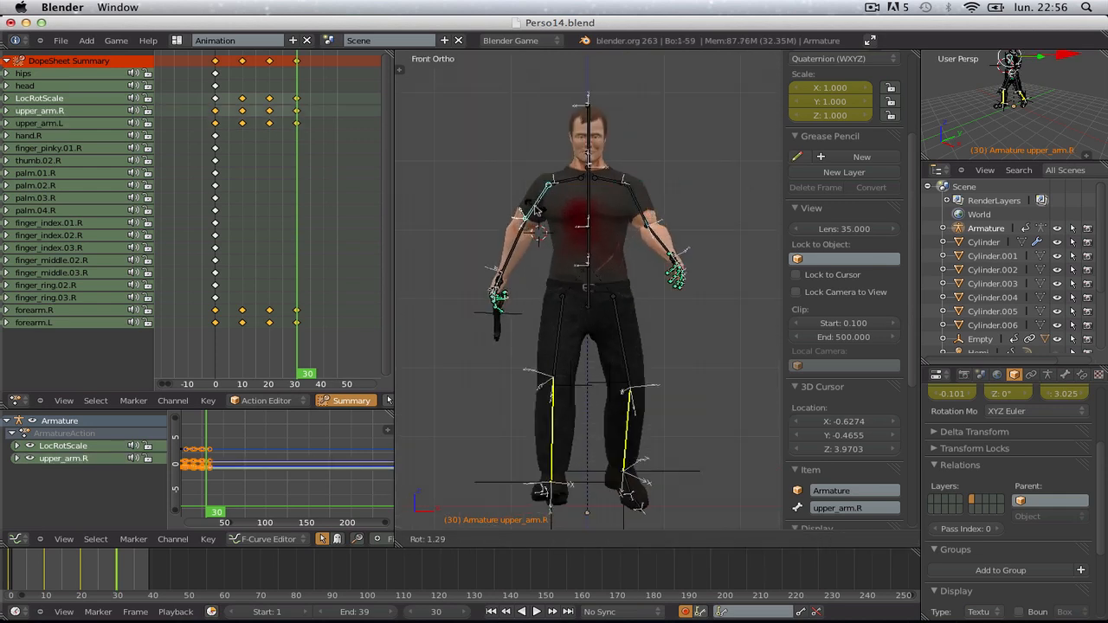
left_click(537, 210)
key("a")
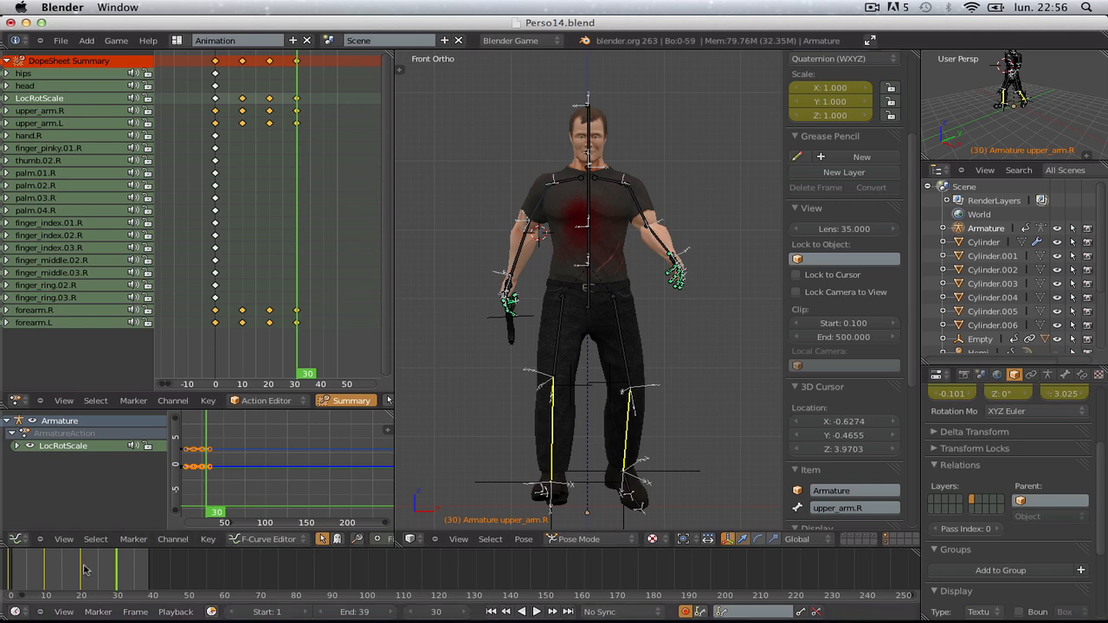
- Duplicate the frame 0 keyframes of all the character's objects to frame 40 in Object Mode
left_click_drag(83, 572, 12, 576)
key("ctrl+Tab")
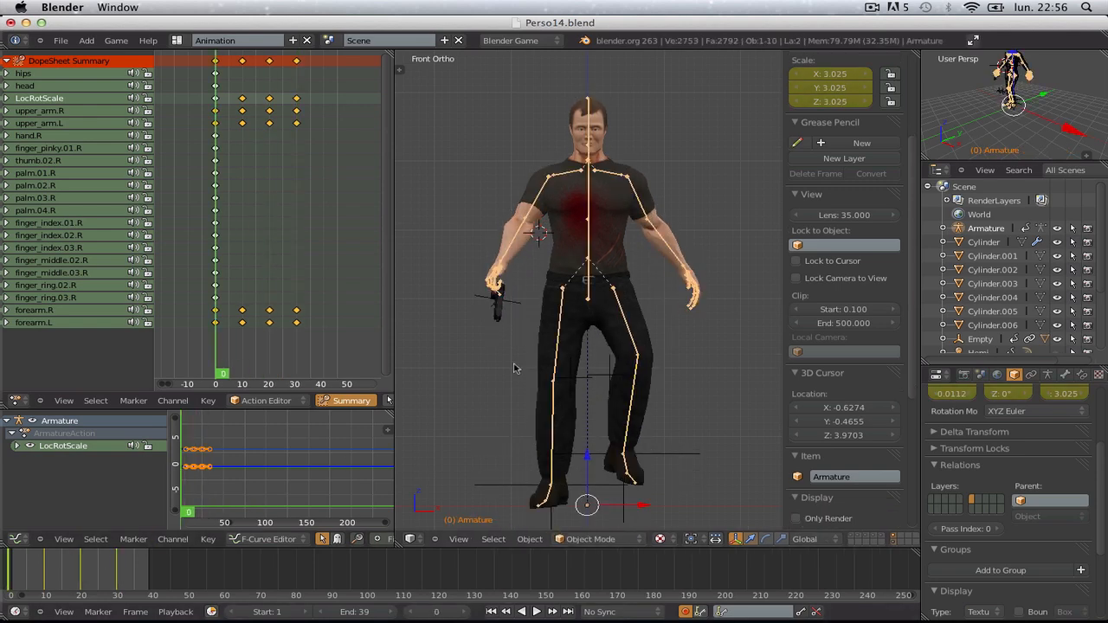
scroll(517, 370, "down", 4)
key("a")
key("a")
scroll(554, 372, "up", 3)
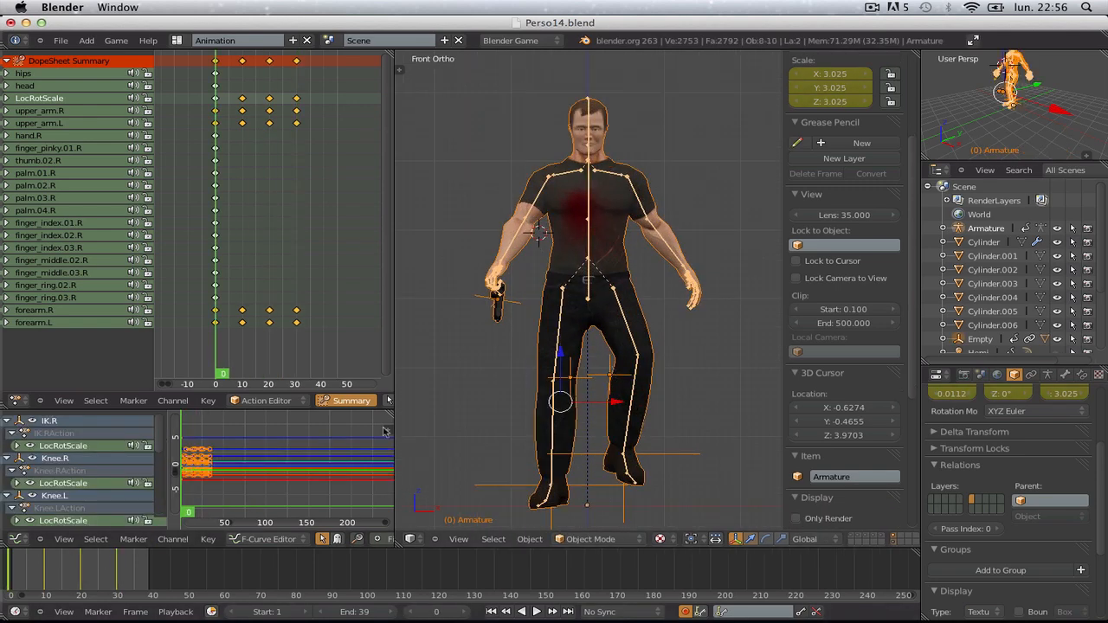
left_click(219, 179)
left_click(215, 180)
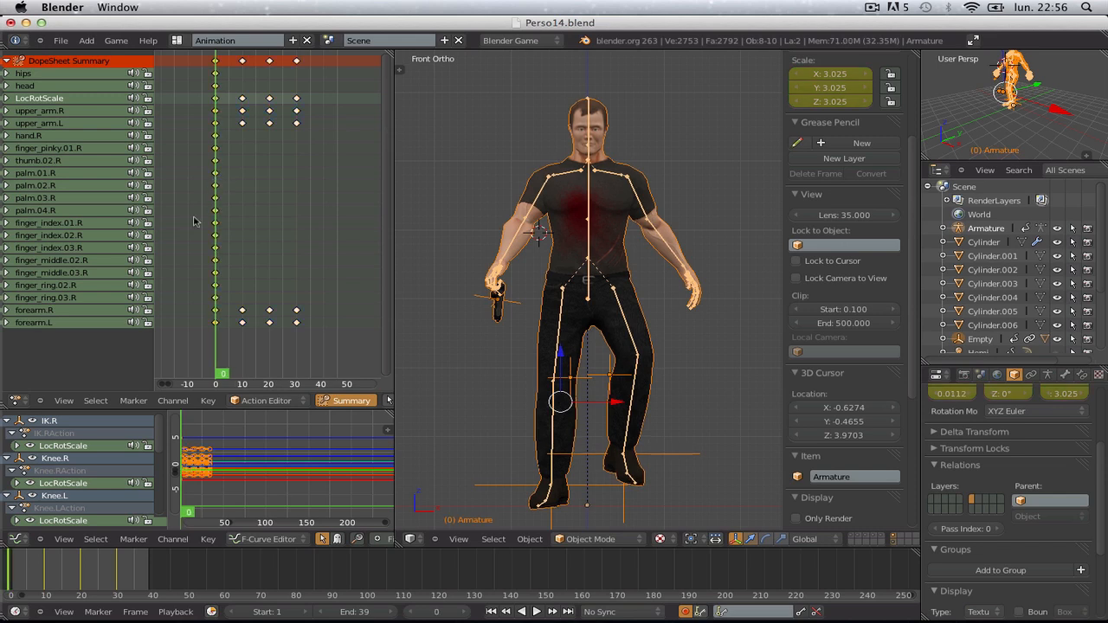
key("shift+d")
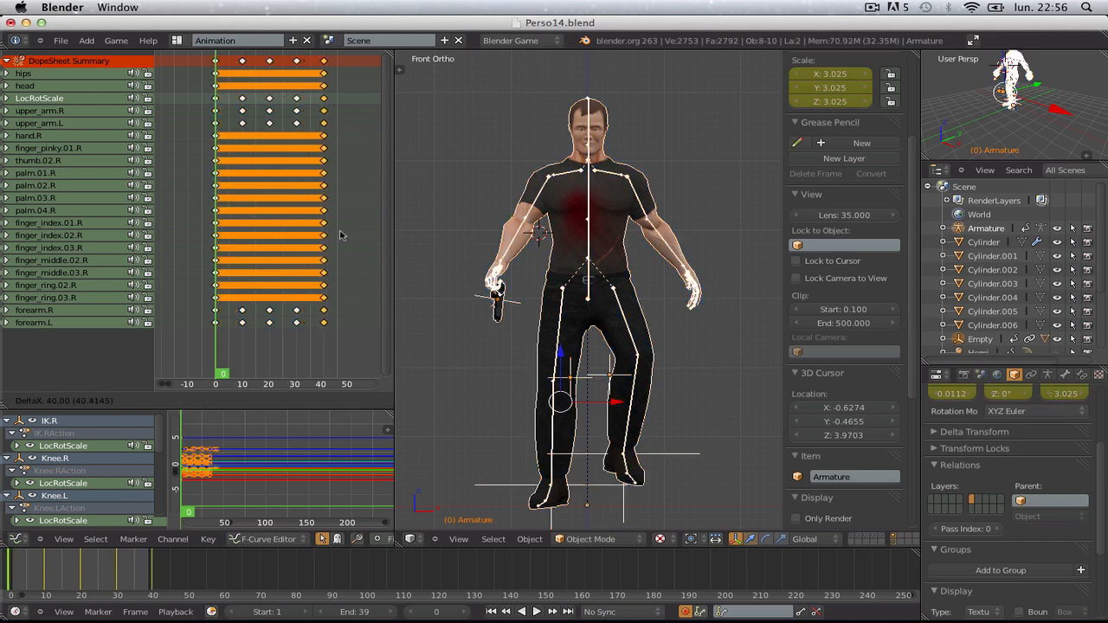
left_click(340, 235)
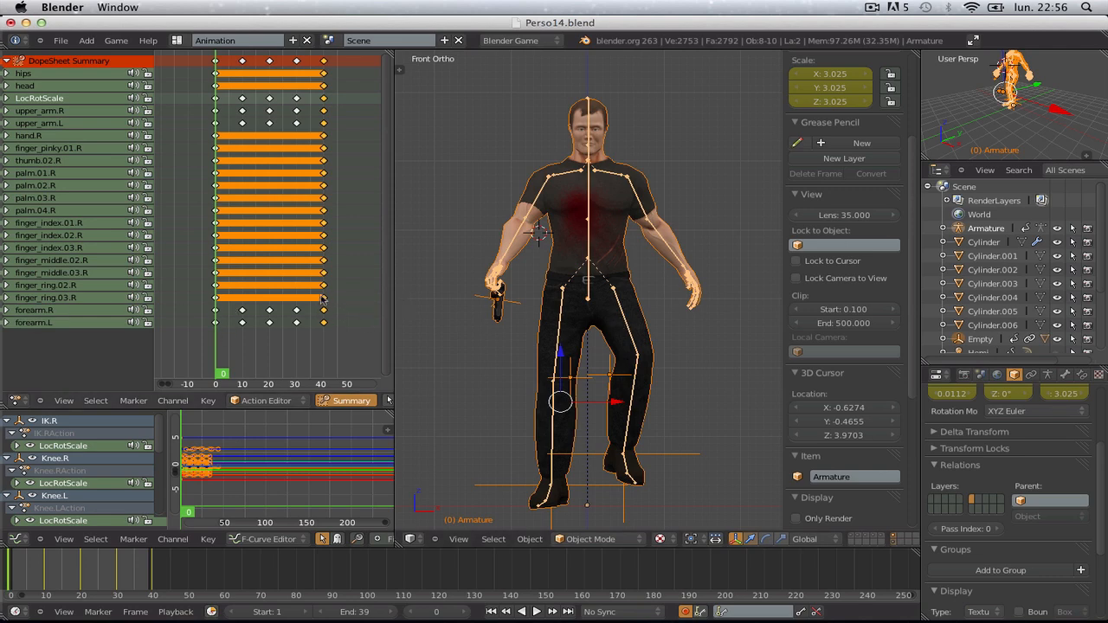
- Switch the armature alone to Pose Mode and select all its bones
right_click(608, 284)
right_click(618, 286)
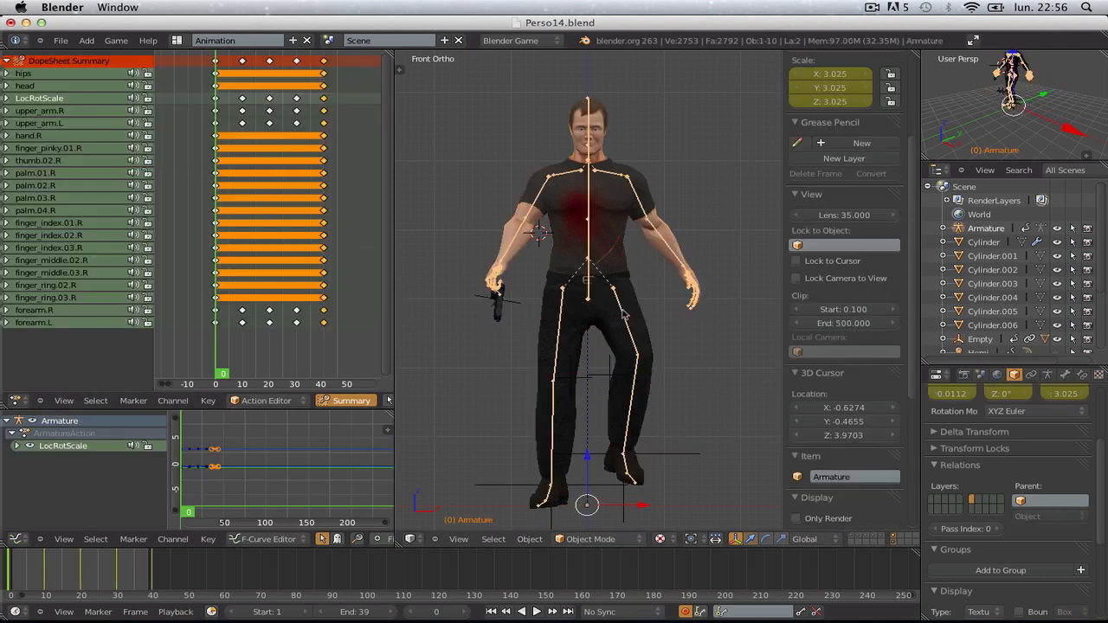
key("Tab")
key("Tab")
key("ctrl+Tab")
key("a")
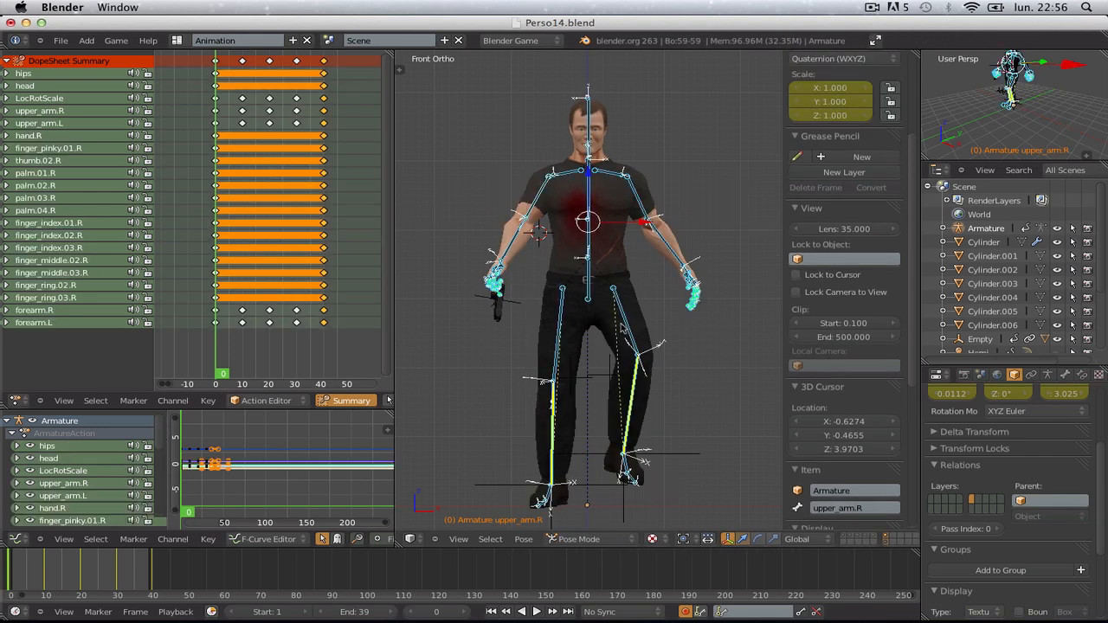
key("a")
key("a")
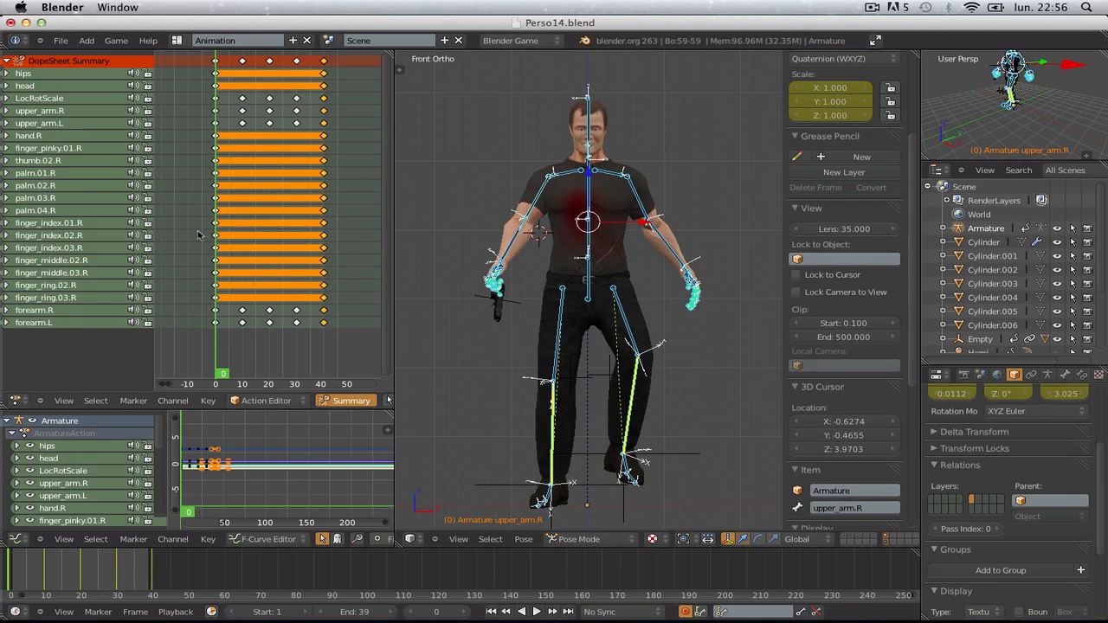
- Duplicate the frame 0 keyframes of all bones to frame 40 and play the animation
key("a")
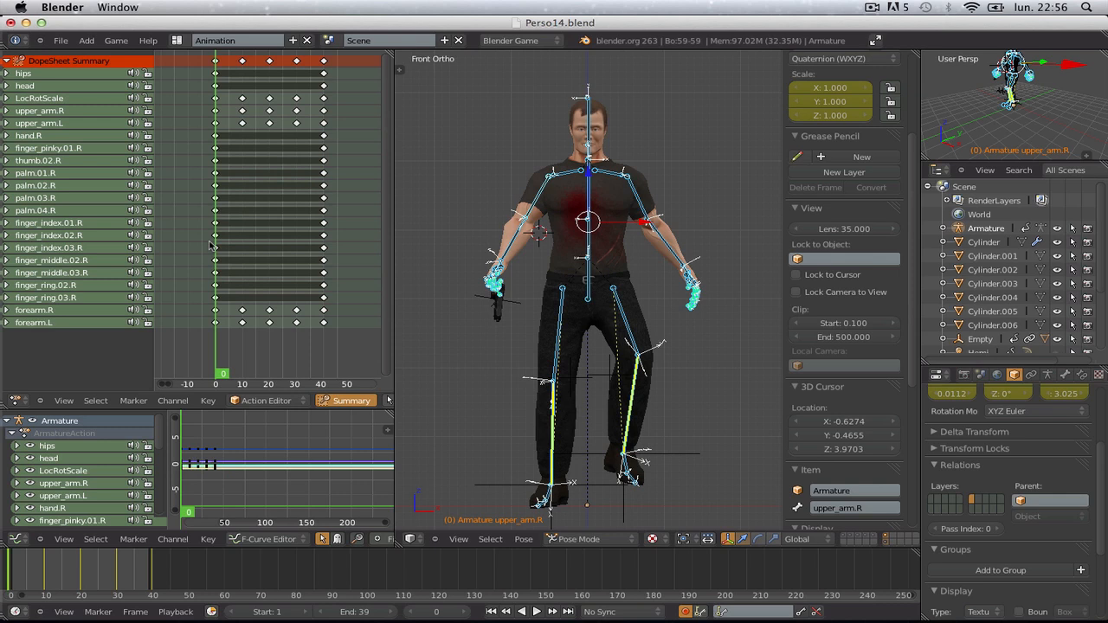
key("a")
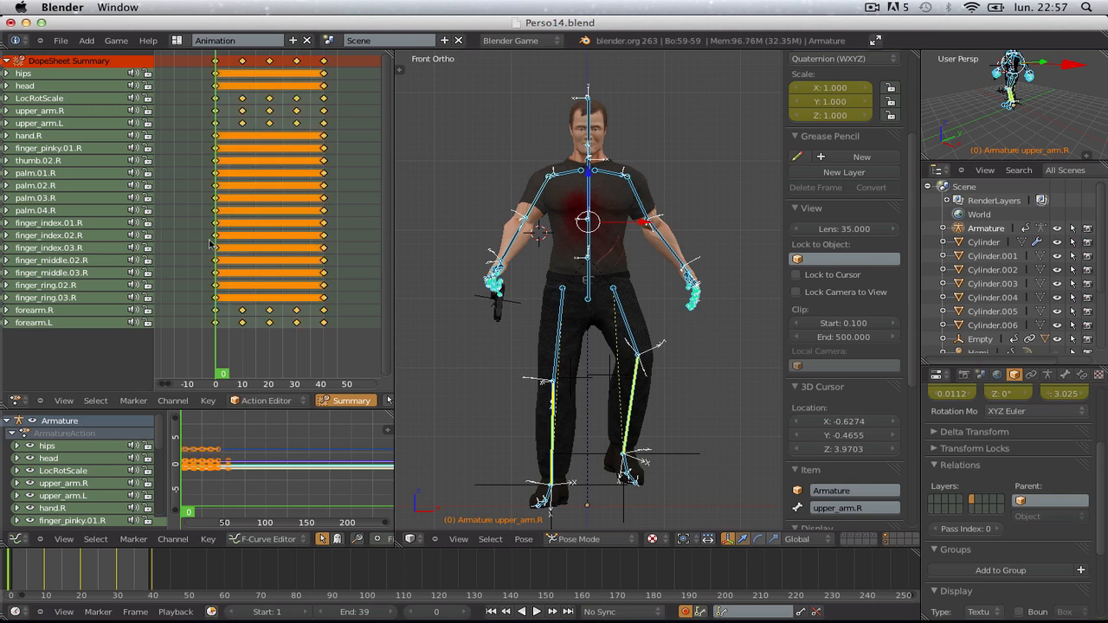
key("a")
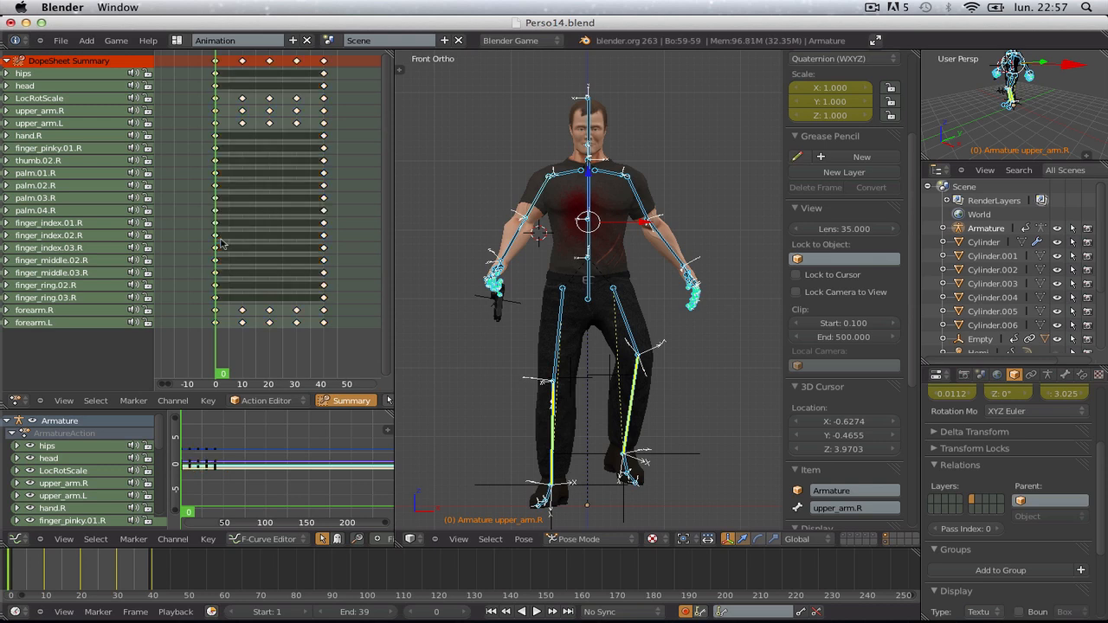
key("a")
key("g")
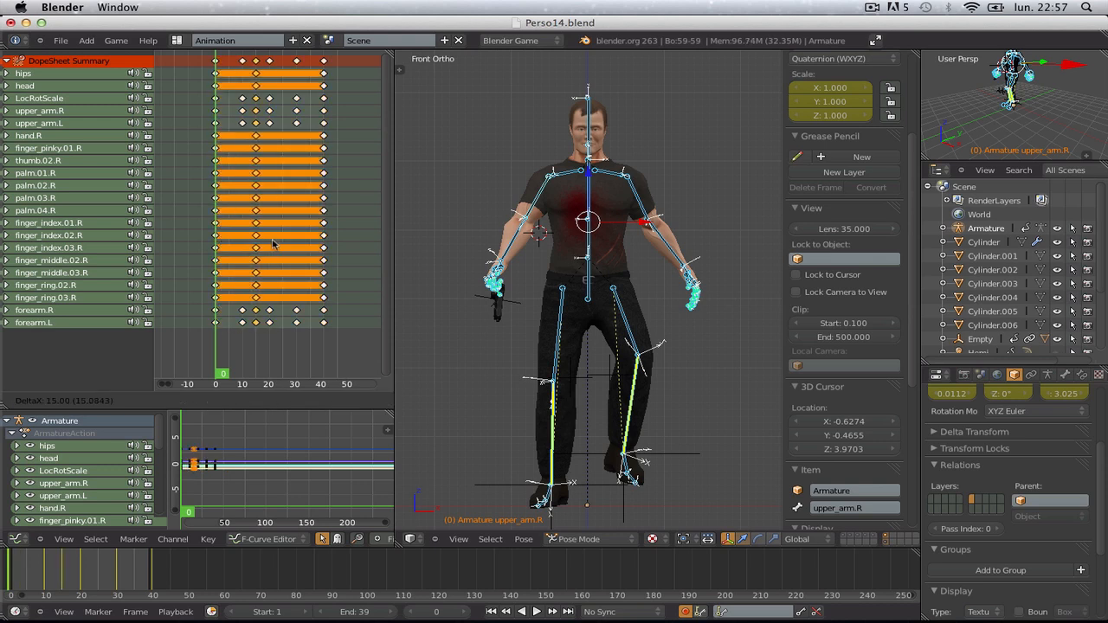
left_click(329, 249)
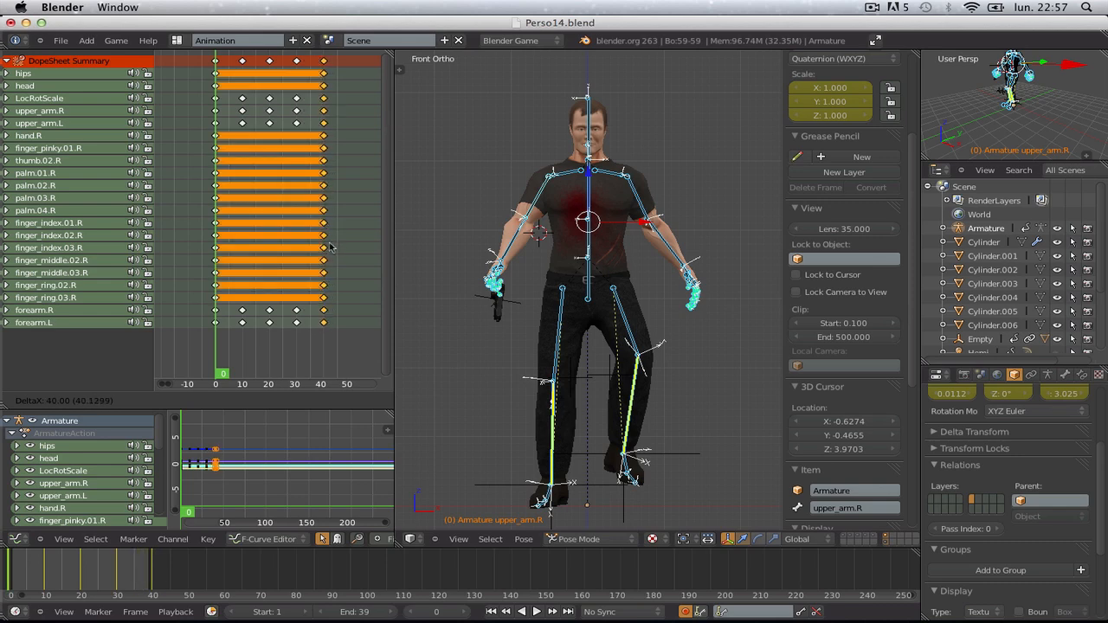
key("alt+a")
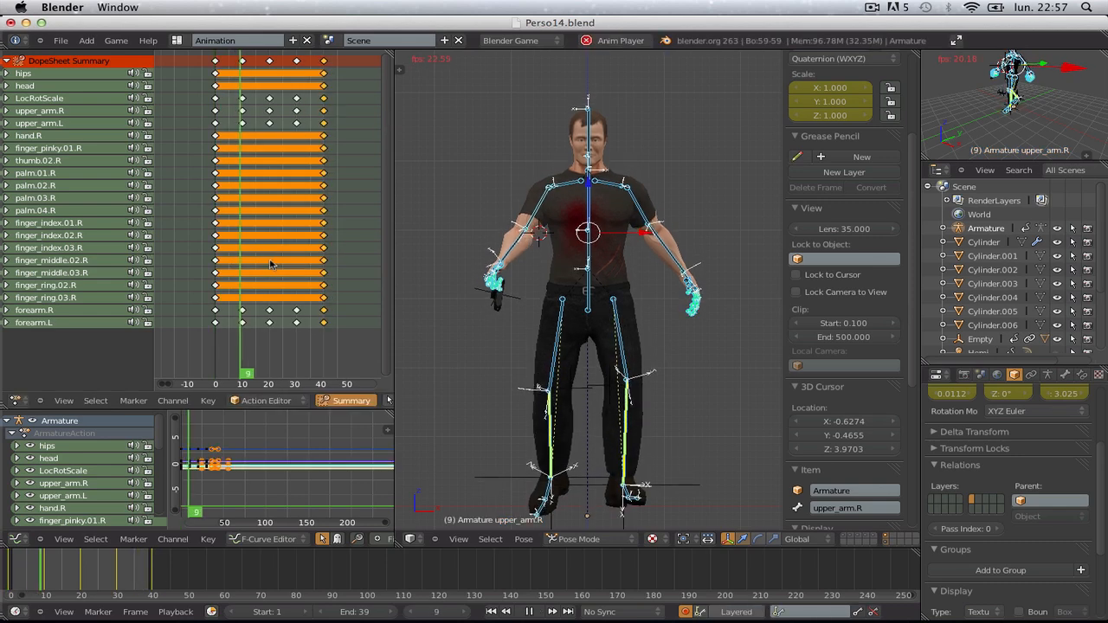
- Stop the animation, switch the armature from Pose Mode to Object Mode, and deselect everything
middle_click_drag(594, 368, 671, 371)
key("alt+a")
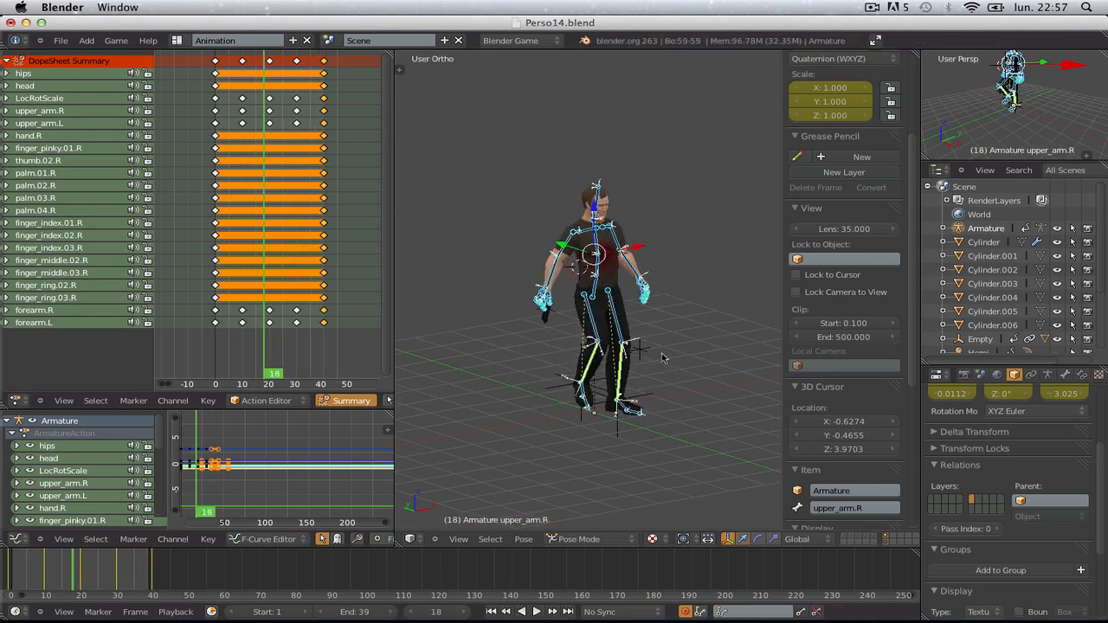
scroll(658, 367, "up", 3)
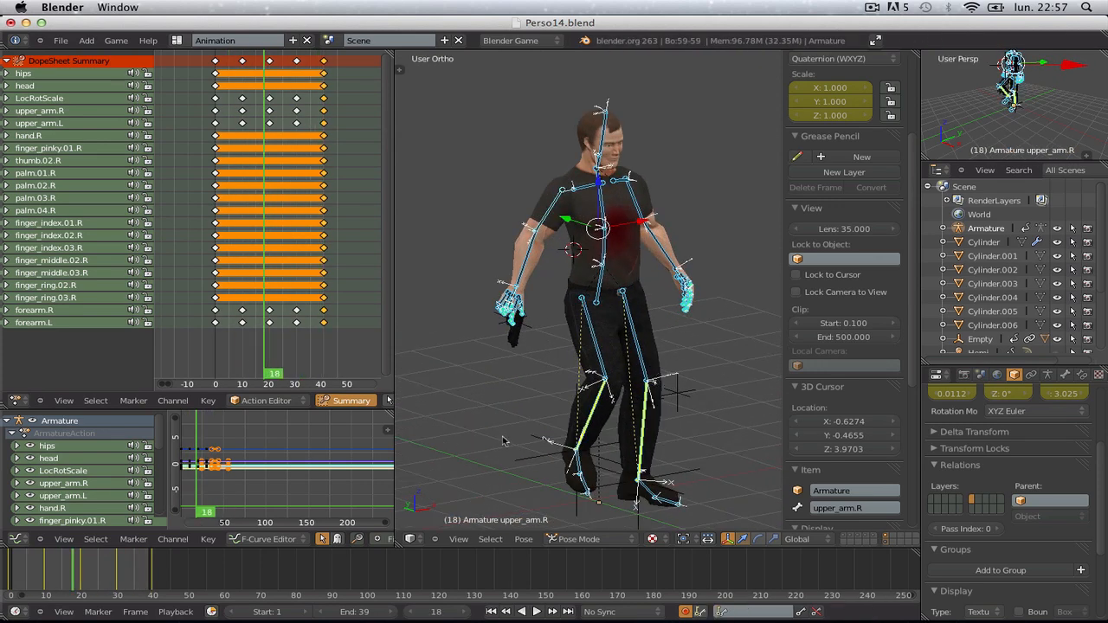
key("Tab")
key("Tab")
key("ctrl+Tab")
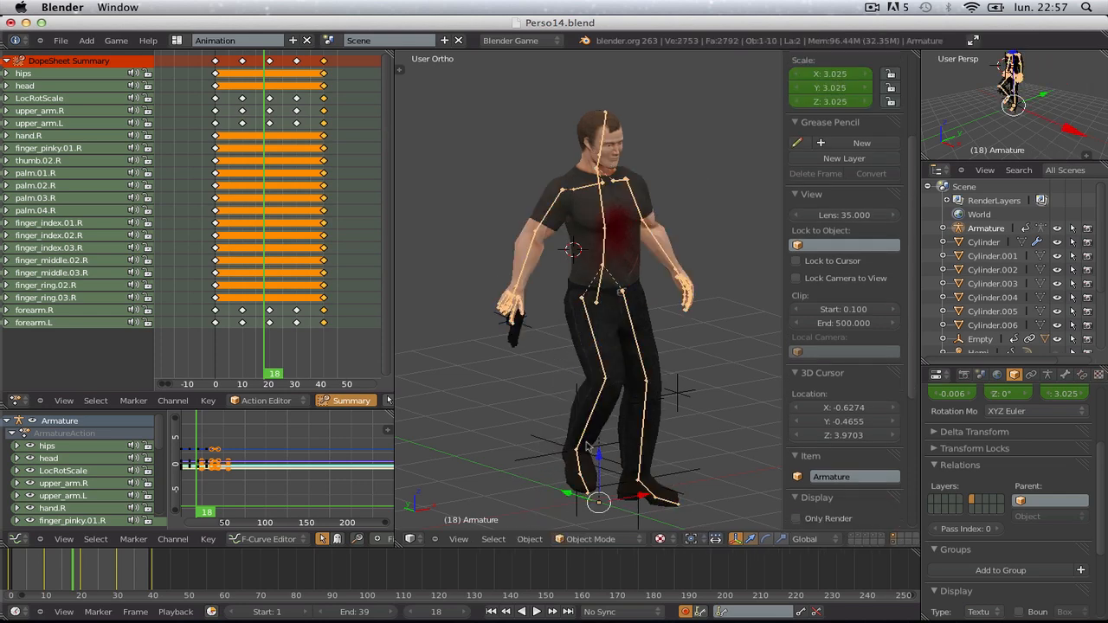
key("a")
- Select both foot IK targets and both knee targets, and duplicate the frame 0 keyframe to frame 40
scroll(649, 446, "down", 2)
middle_click_drag(658, 446, 623, 446)
key("KP_1")
right_click(612, 465)
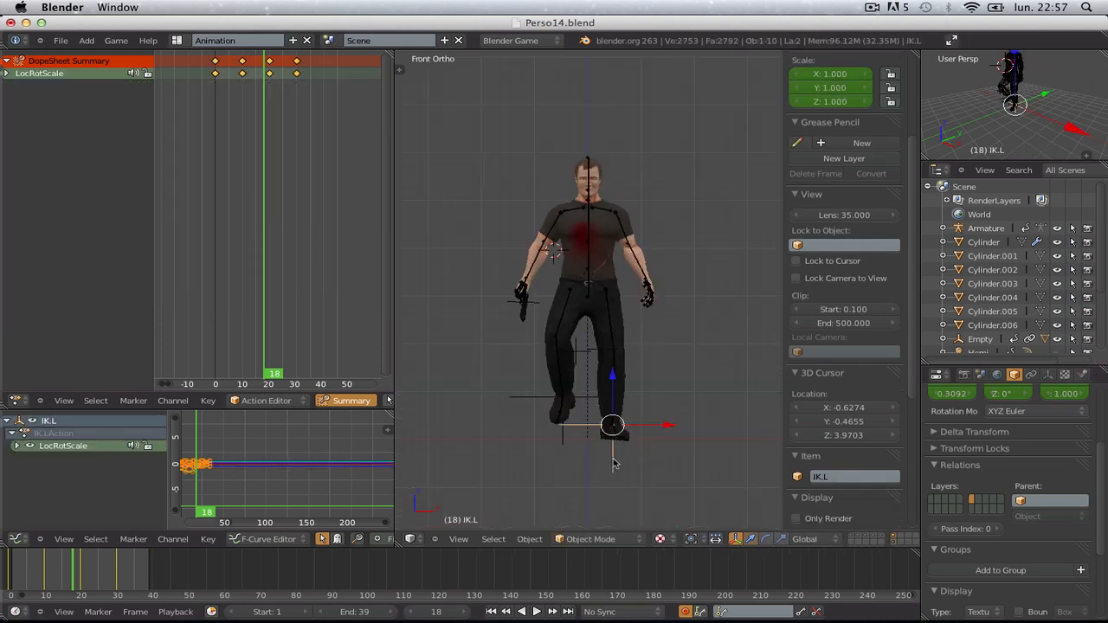
right_click(561, 439, "shift")
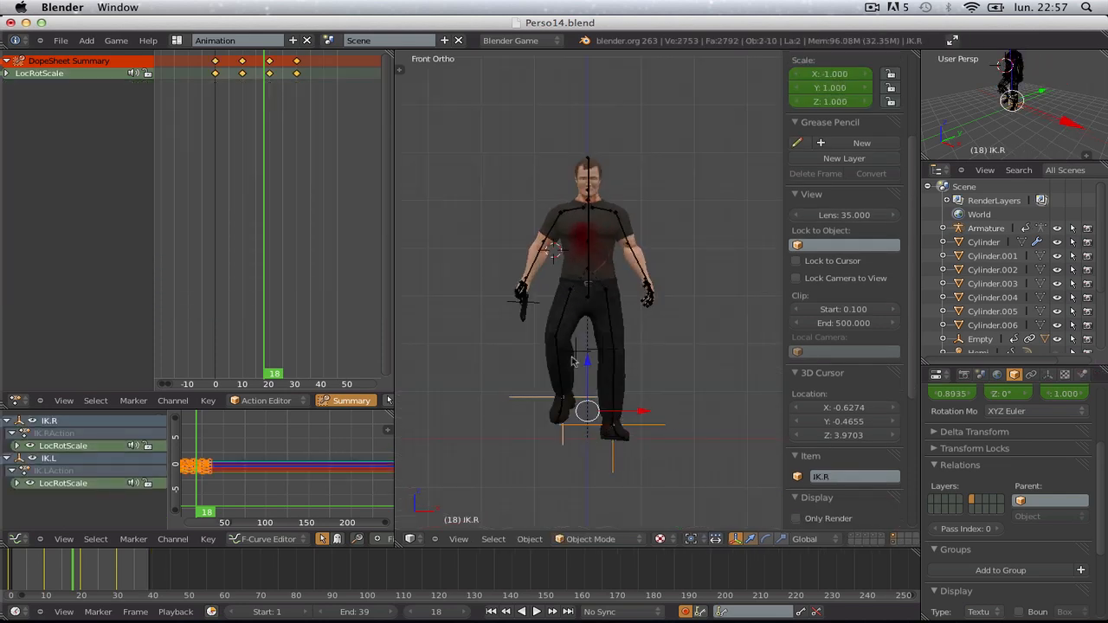
middle_click_drag(571, 361, 611, 379)
right_click(616, 382, "shift")
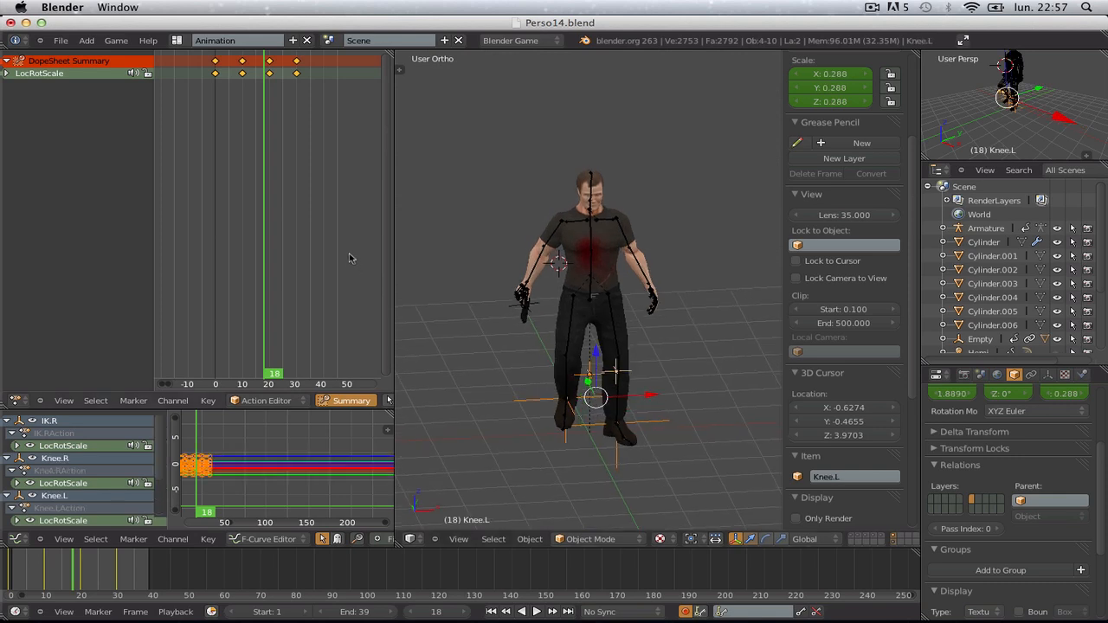
left_click_drag(264, 158, 217, 163)
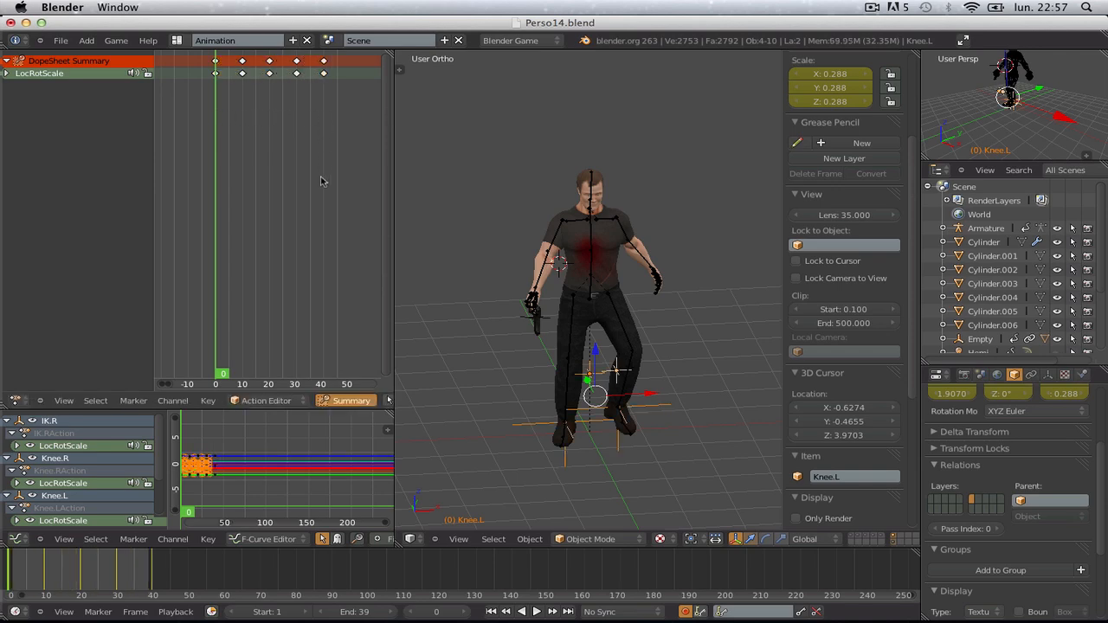
- Play the animation to examine the leg motion from several angles, and stop it at frame 0
key("alt+a")
middle_click_drag(578, 305, 717, 294)
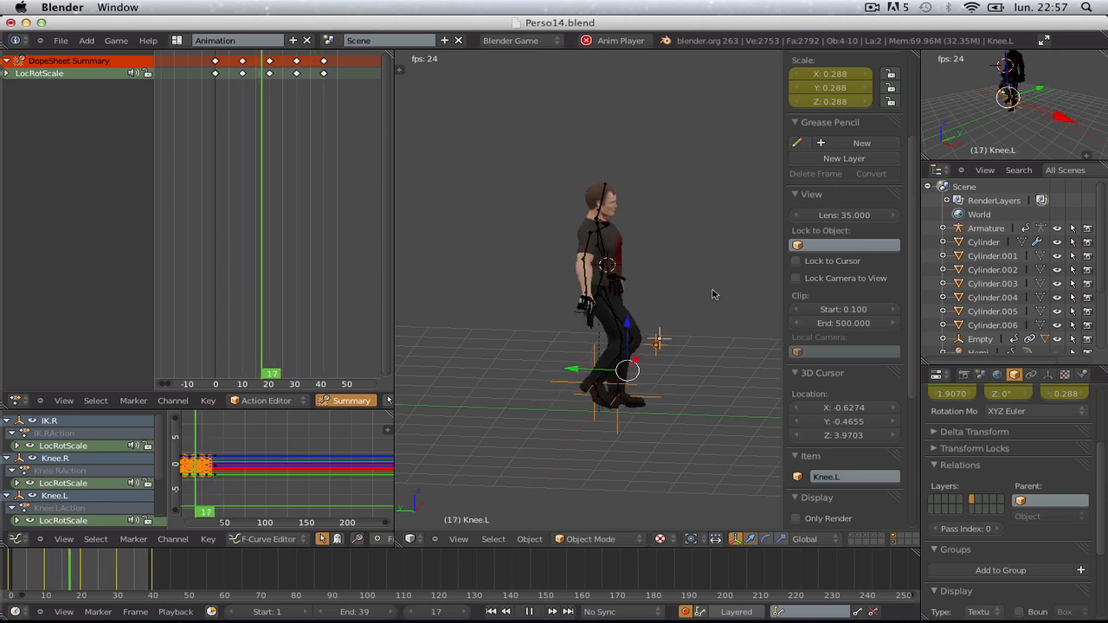
middle_click_drag(698, 423, 641, 266)
scroll(643, 415, "up", 3)
key("a")
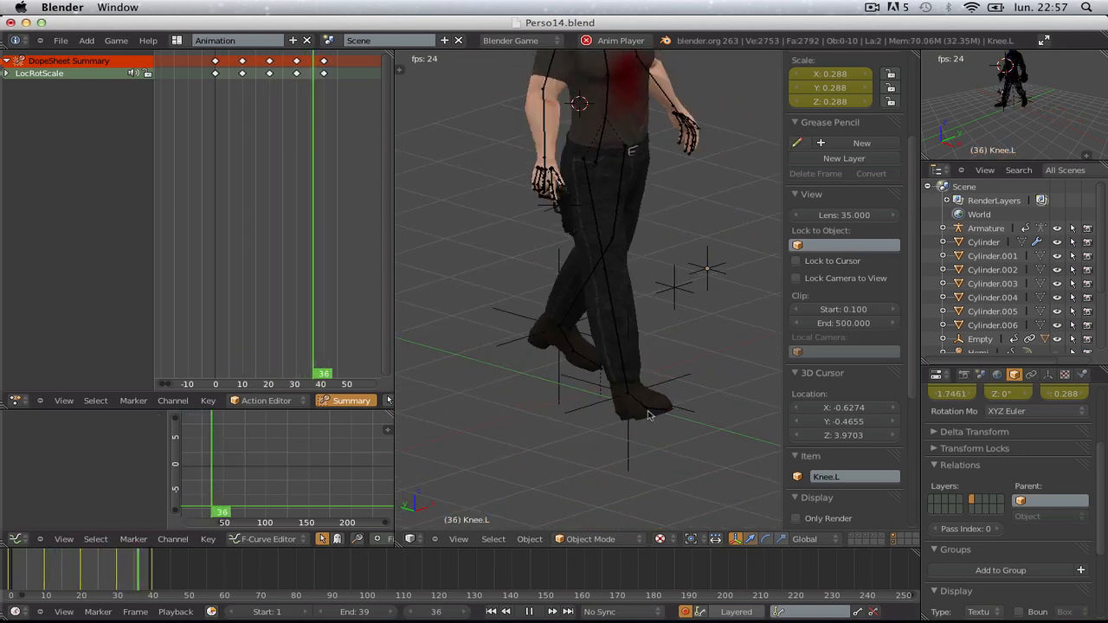
key("alt+a")
left_click(5, 578)
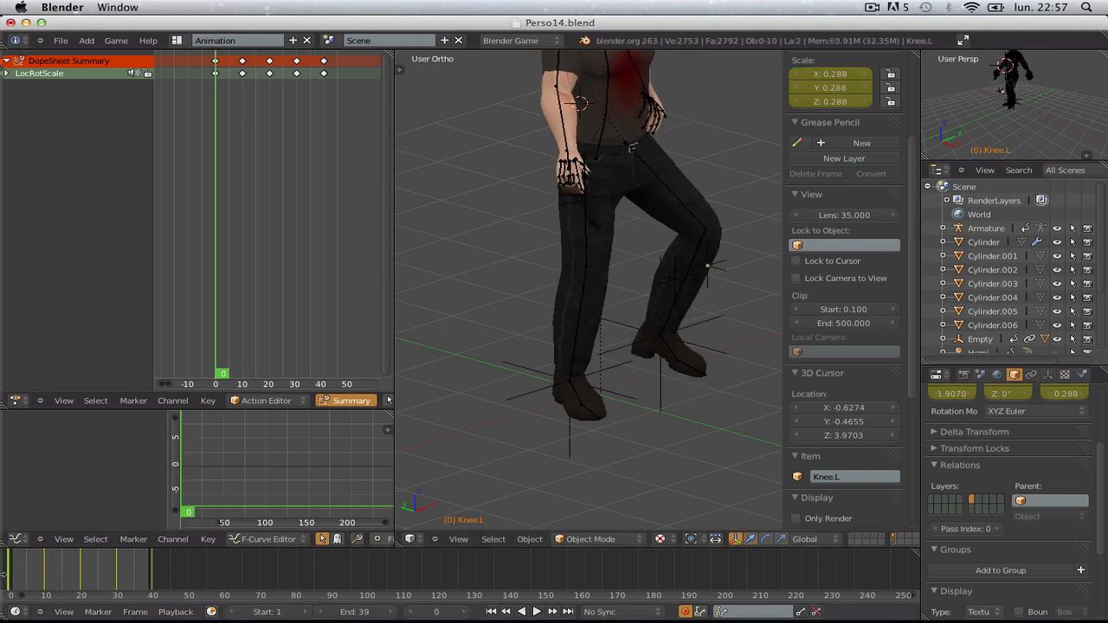
- Duplicate the frame 0 keyframes of the foot targets IK.L and IK.R, one after the other, to frame 40
right_click(658, 396)
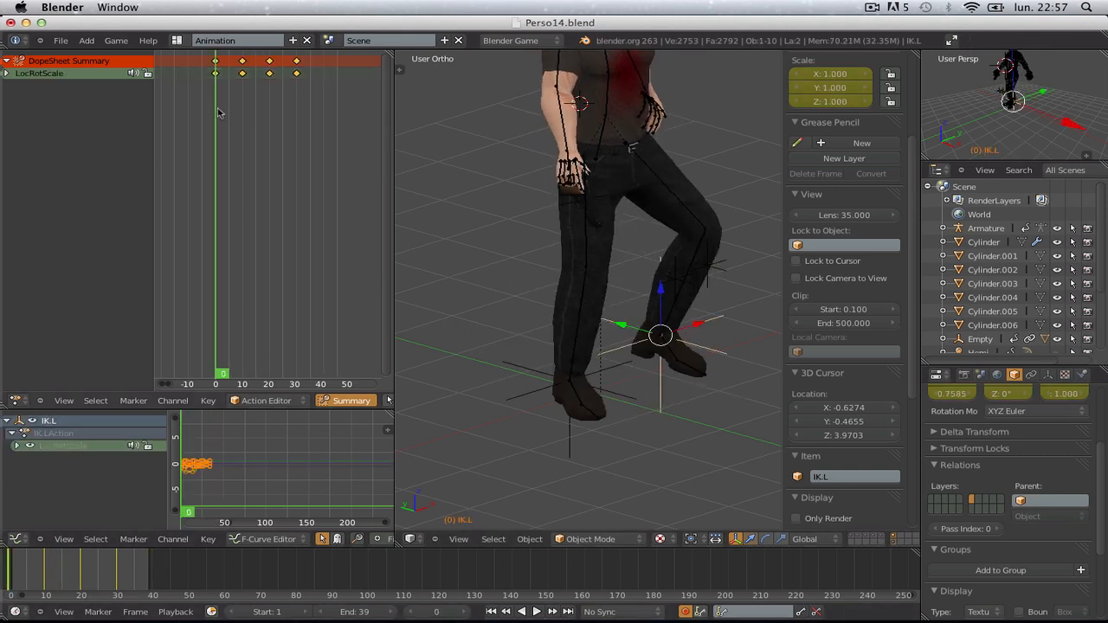
left_click(344, 144)
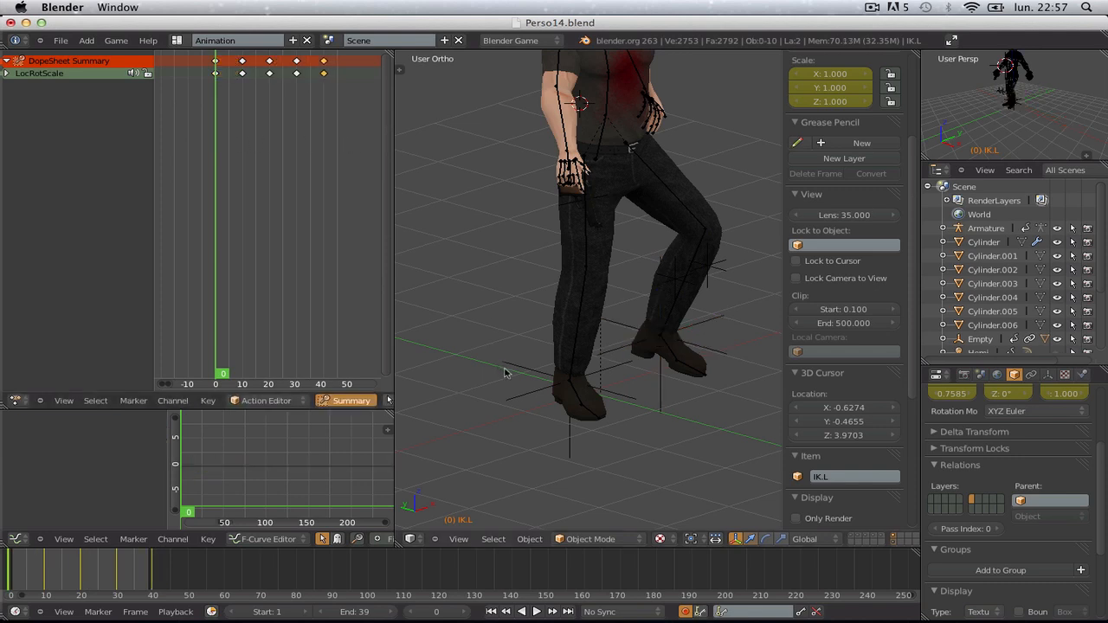
right_click(522, 396)
right_click(214, 75)
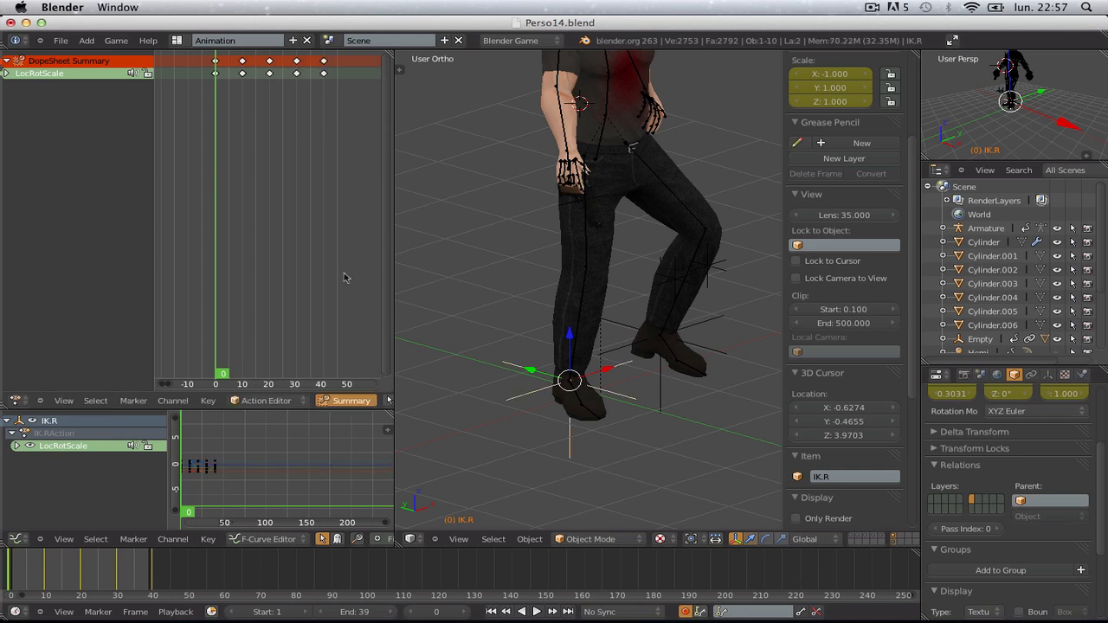
- Duplicate the frame 0 keyframe of the Knee.R target to frame 40
scroll(587, 266, "down", 2)
right_click(651, 283)
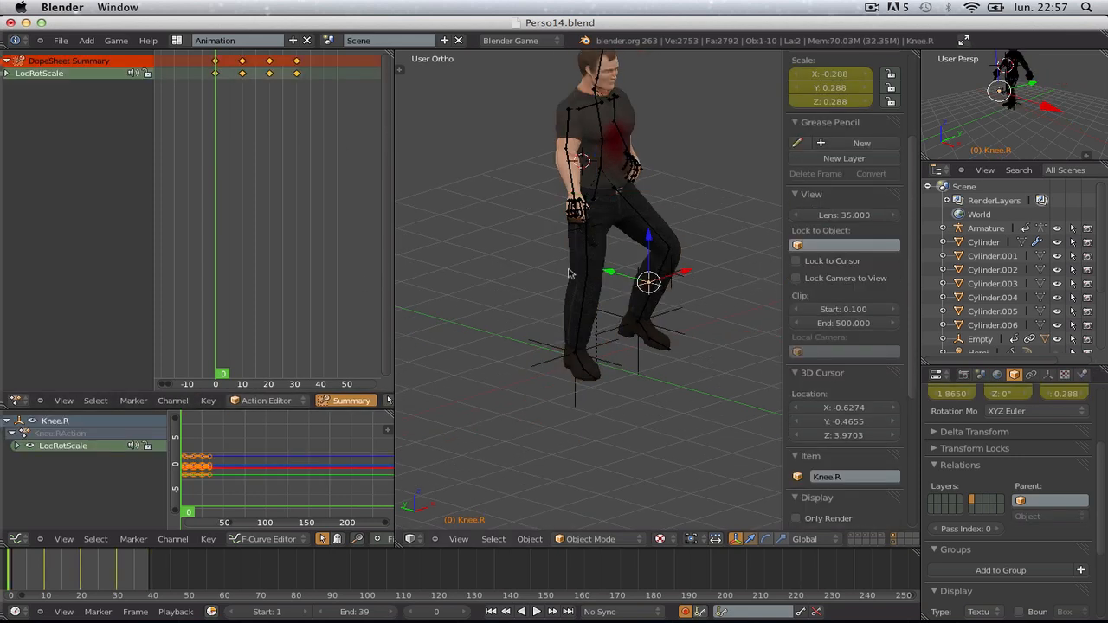
right_click(215, 76)
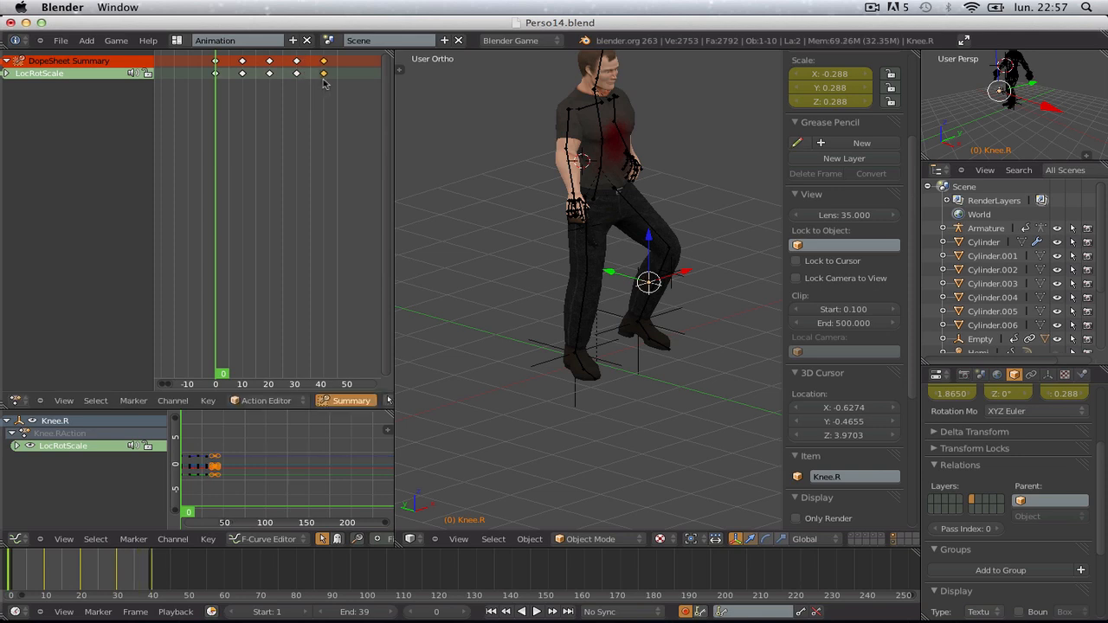
- Play the walk cycle and examine the legs and the gun hand from the side, front and angled views
key("alt+a")
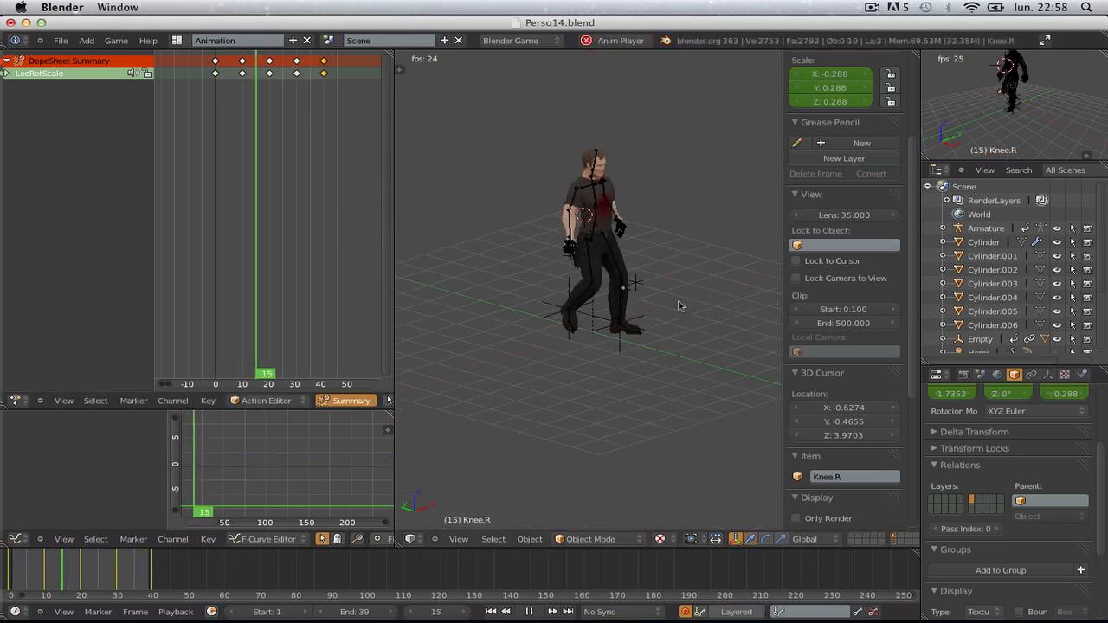
middle_click_drag(490, 359, 678, 335)
scroll(678, 335, "up", 3)
key("KP_3")
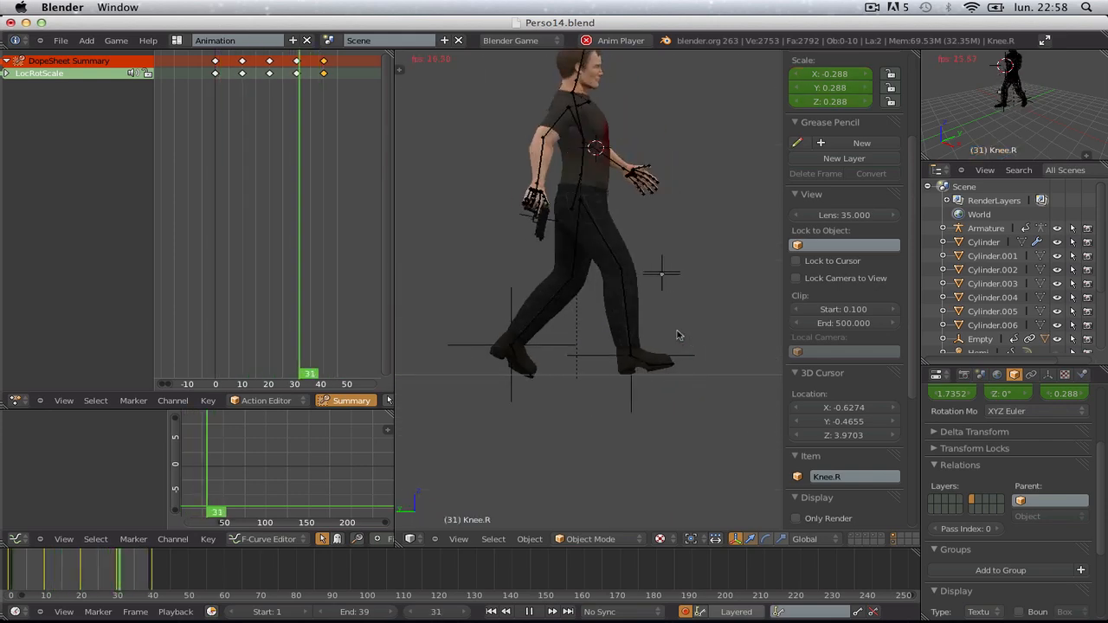
middle_click_drag(675, 325, 607, 355)
key("KP_1")
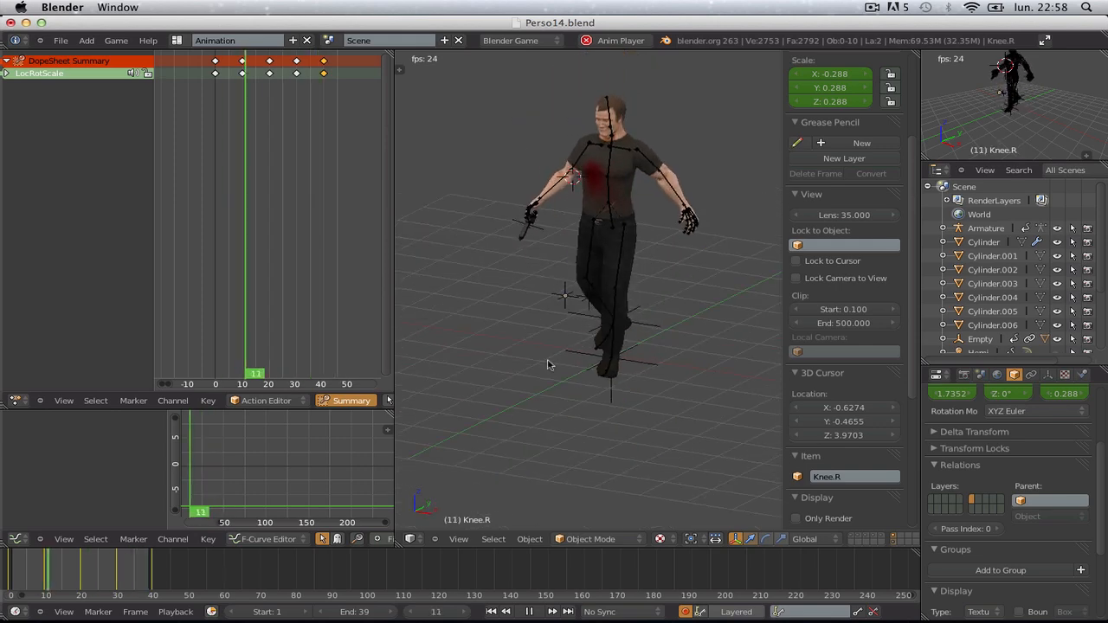
scroll(537, 260, "up", 5)
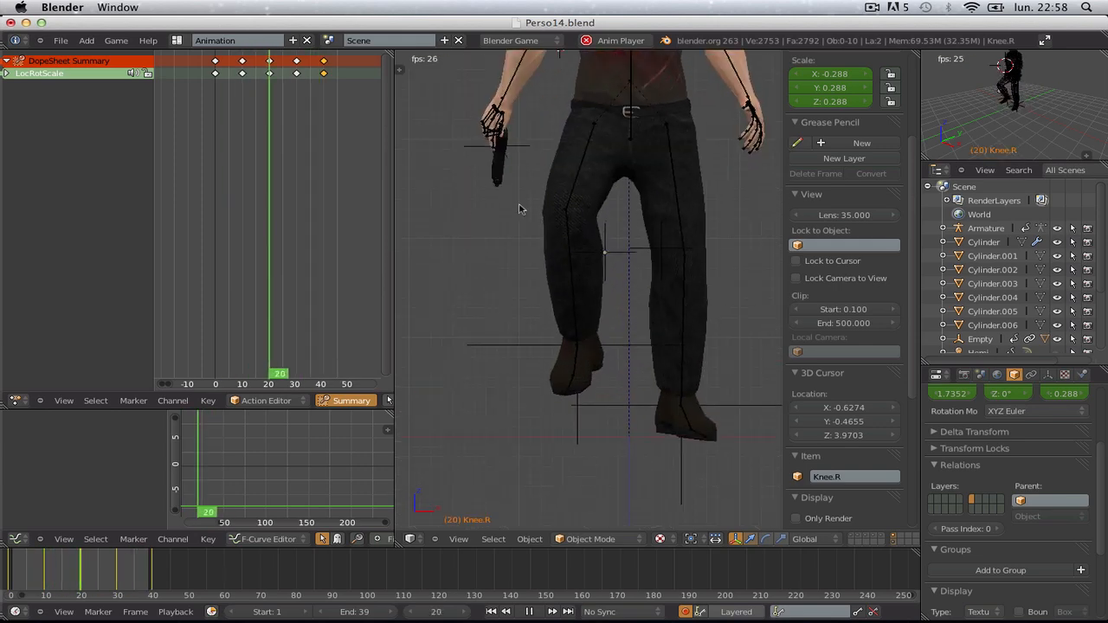
middle_click_drag(522, 208, 643, 436)
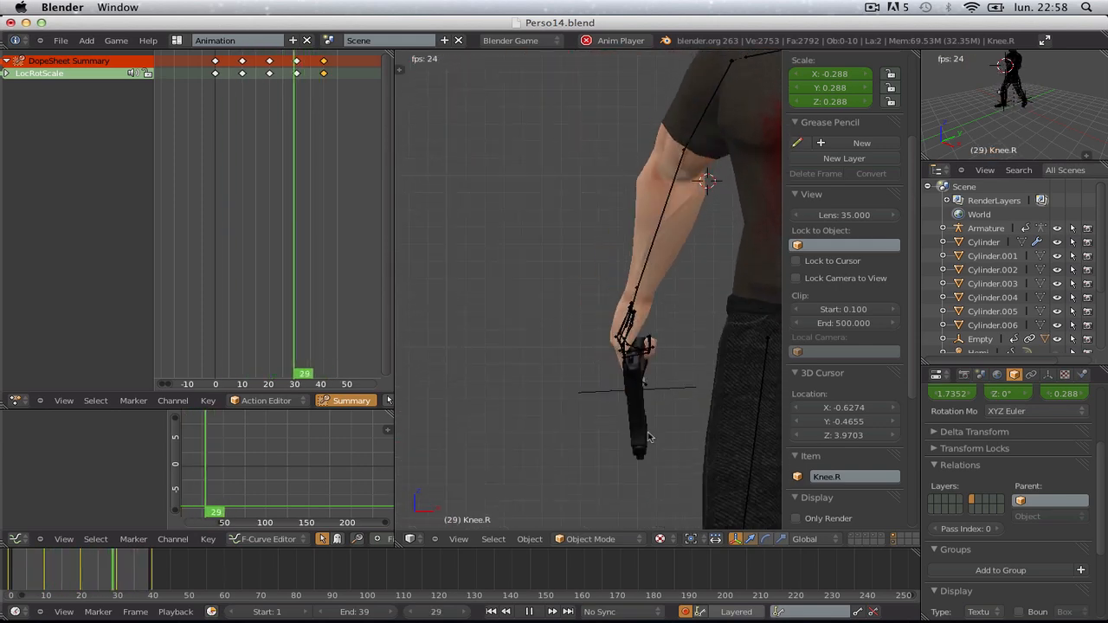
key("alt+a")
- Move the gun's Empty up about 0.14 units at frame 0 so the grip sits in the right hand
left_click(3, 585)
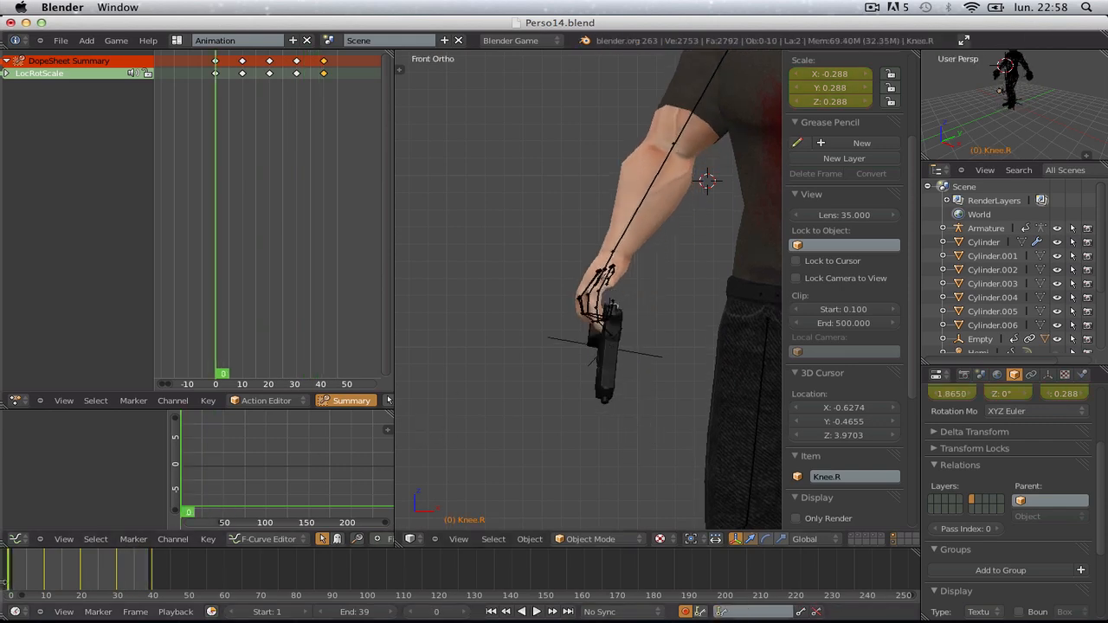
right_click(684, 360)
key("alt+a")
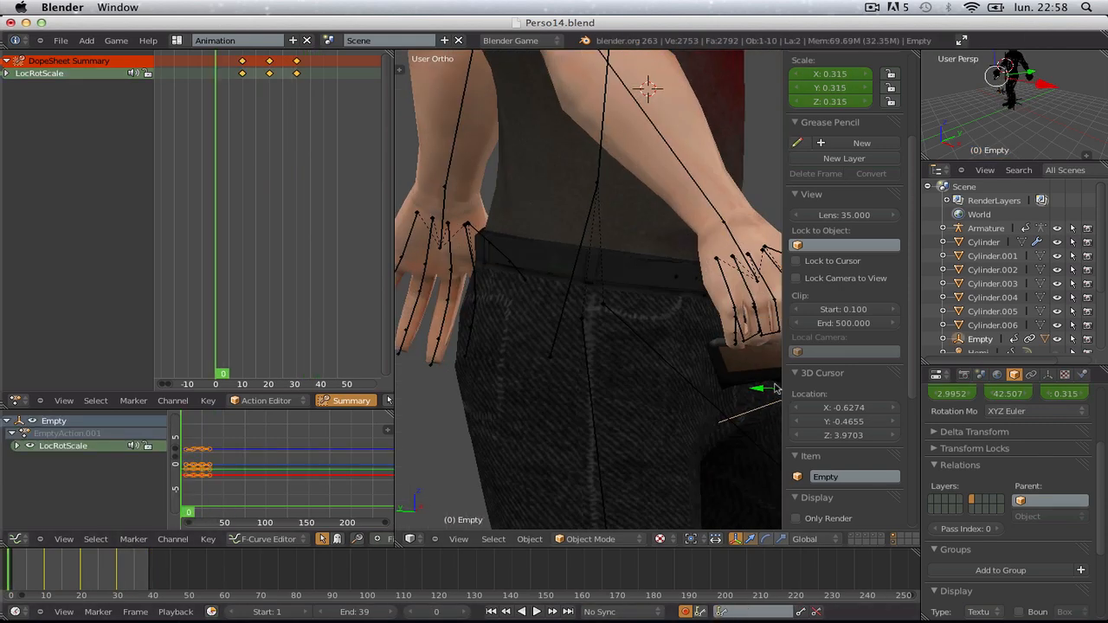
key("Escape")
key("ctrl+KP_3")
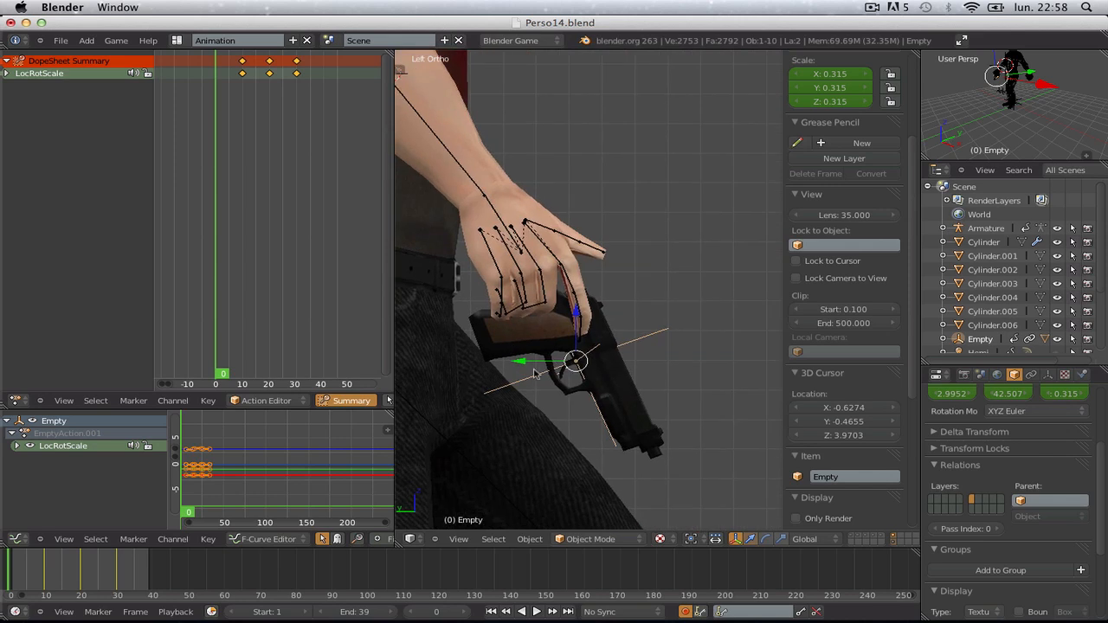
middle_click_drag(510, 384, 588, 384, "shift")
scroll(587, 383, "up", 2)
key("g")
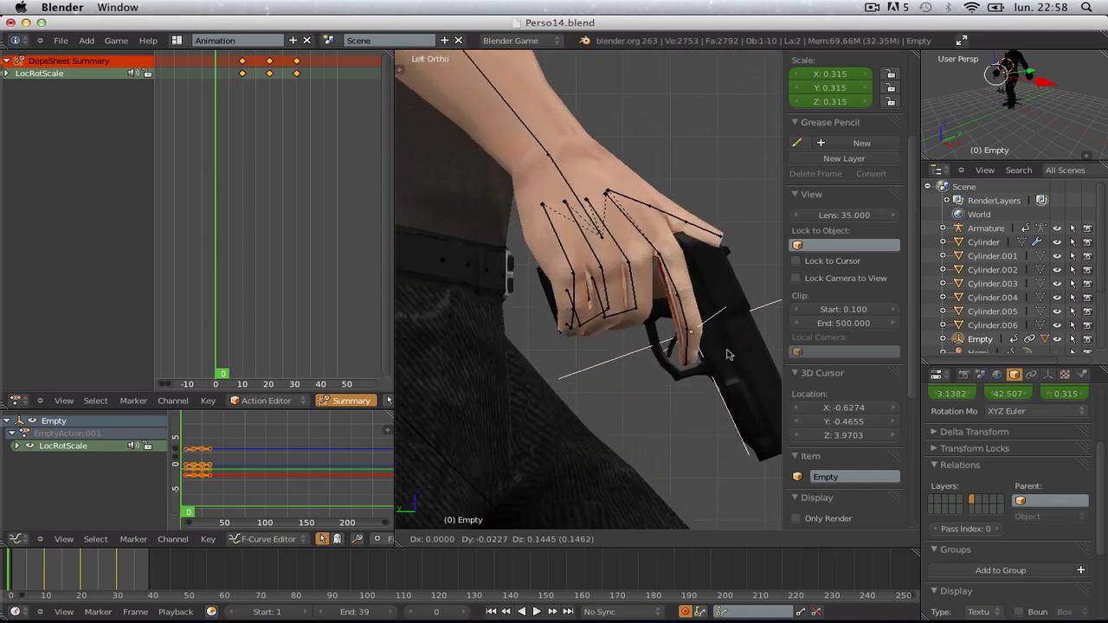
left_click(728, 353)
- Move the gun's Empty up about 0.15 units at frame 10 to fit it into the right hand
key("Right")
key("Right")
key("Right")
key("Right")
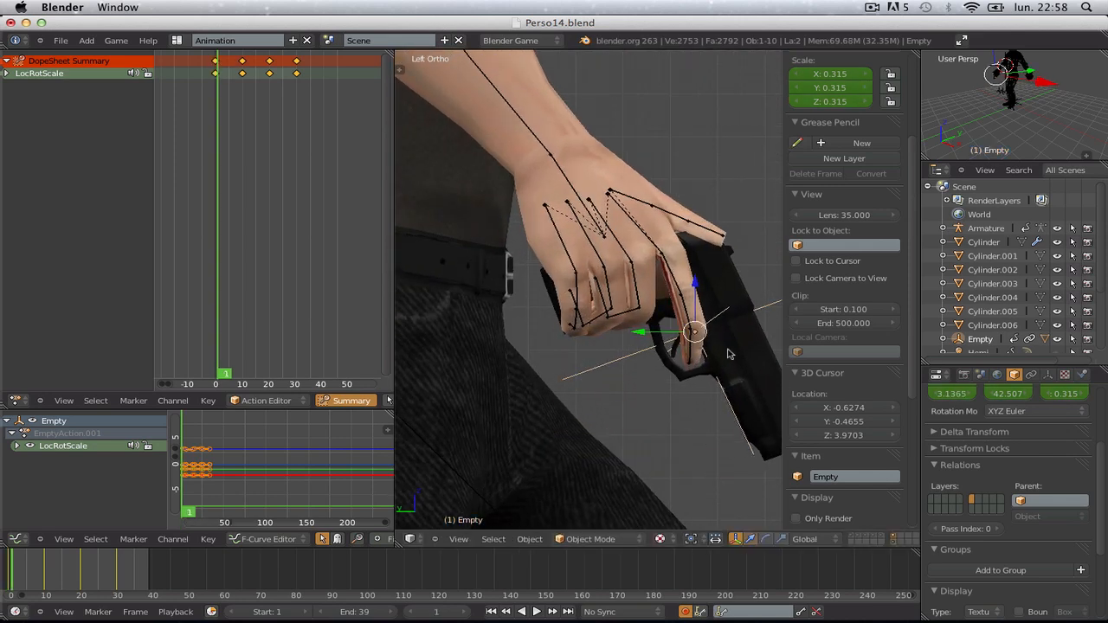
key("Right")
key("Right")
key("Right")
key("Right")
key("Right")
key("Right")
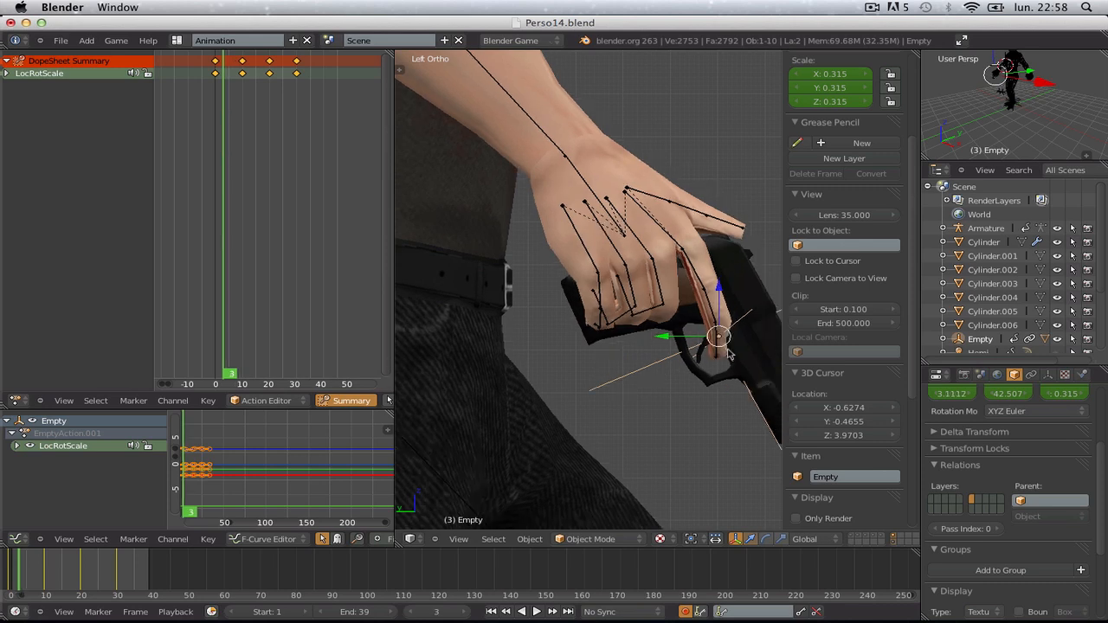
key("g")
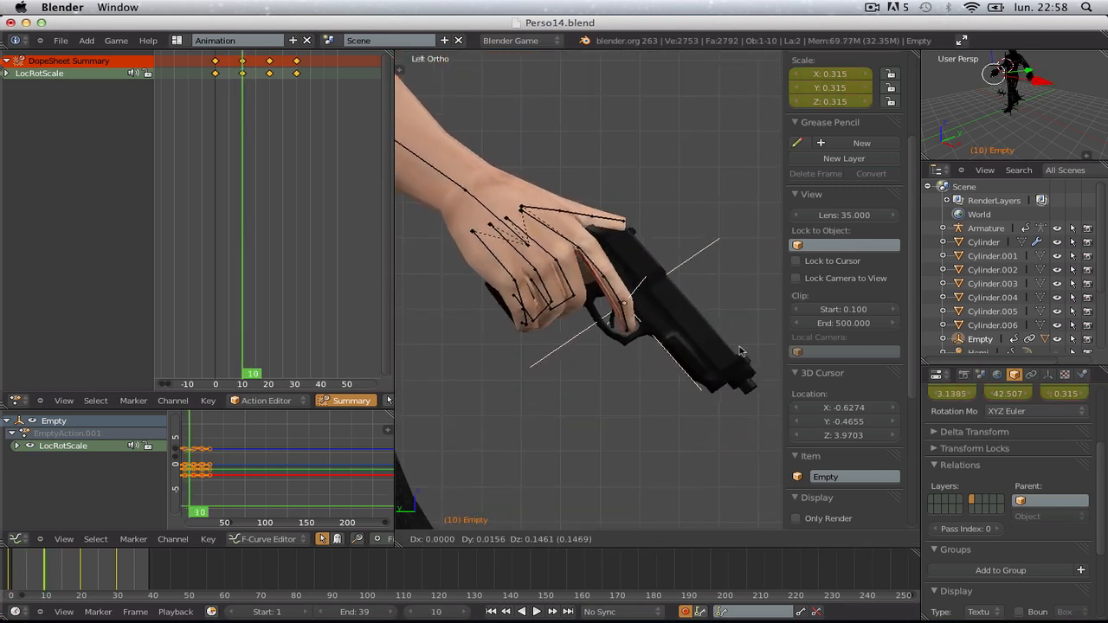
left_click(742, 351)
- Step through frames 1 to 12 from an angled view to check how the gun follows the hand
middle_click_drag(742, 352, 722, 376)
key("Left")
key("Left")
key("Left")
key("Left")
key("Left")
key("Left")
key("Left")
key("Left")
key("Left")
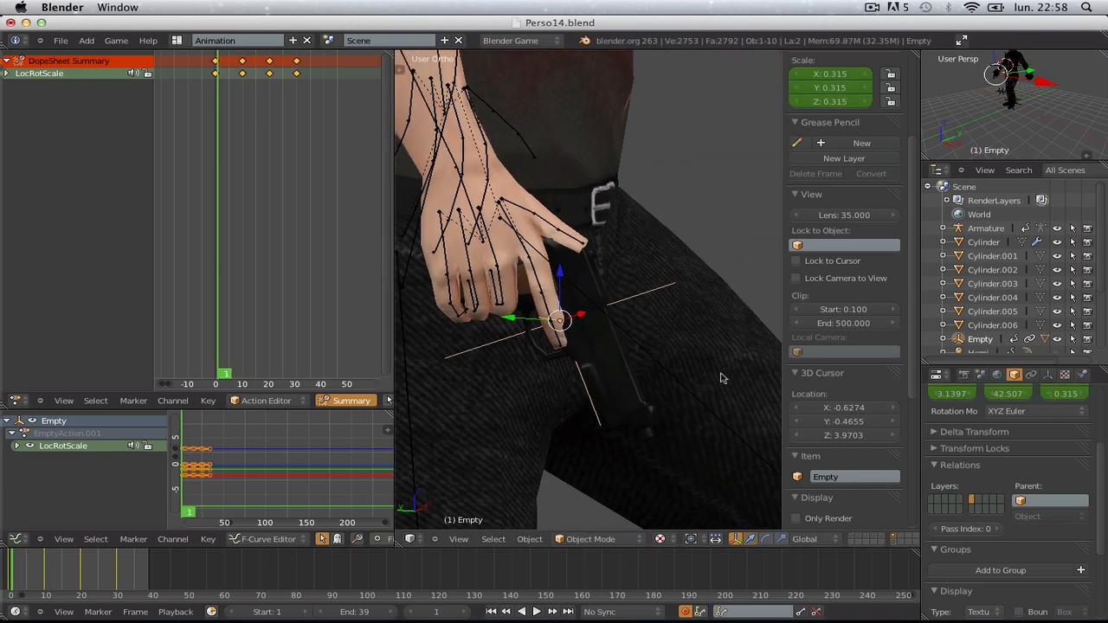
key("Right")
key("Right")
key("Right")
key("Right")
key("Right")
key("Right")
key("Right")
key("Right")
key("Right")
key("Right")
key("Right")
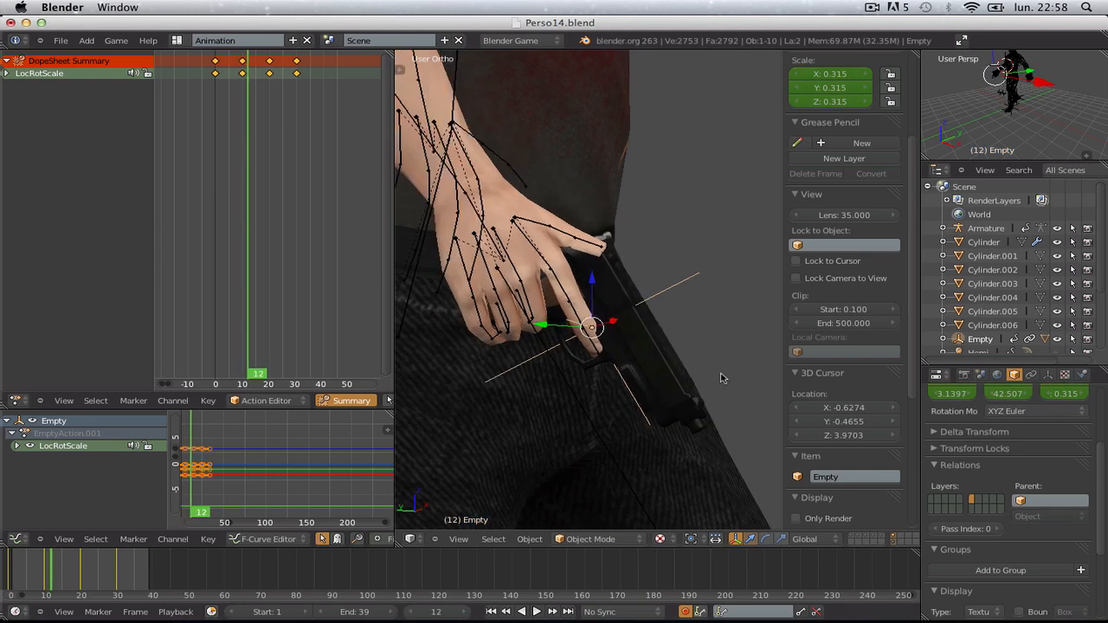
- Reposition the gun's Empty at frame 20 in the left side view so the grip sits in the right hand
key("KP_3")
key("Right")
key("Right")
key("Right")
key("Right")
key("Right")
key("Right")
key("Right")
key("Right")
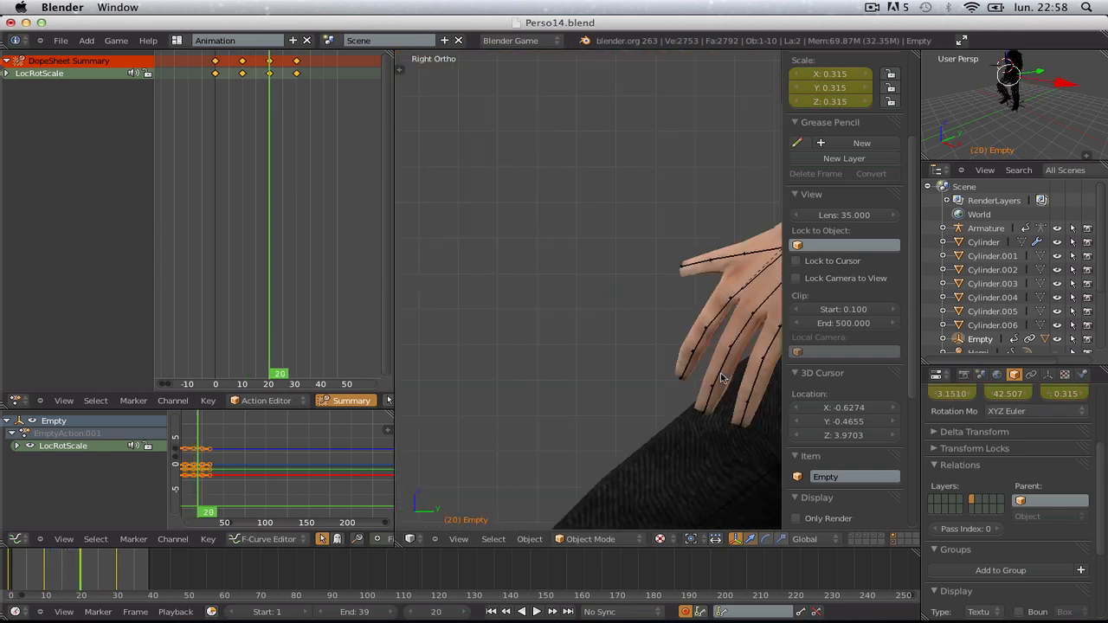
key("ctrl+KP_3")
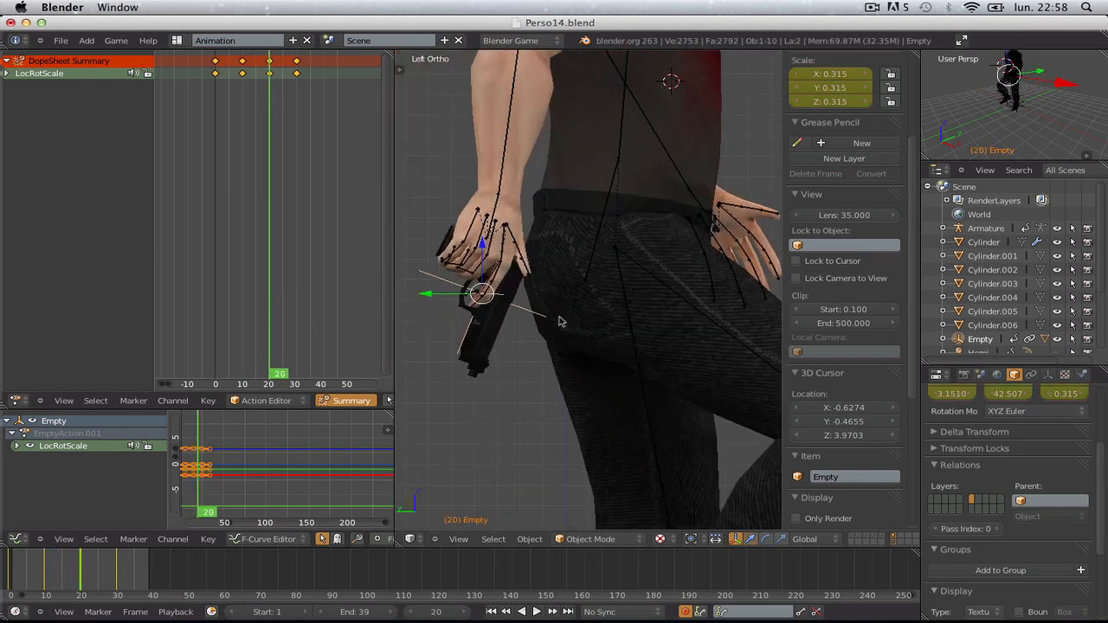
key("g")
left_click(555, 351)
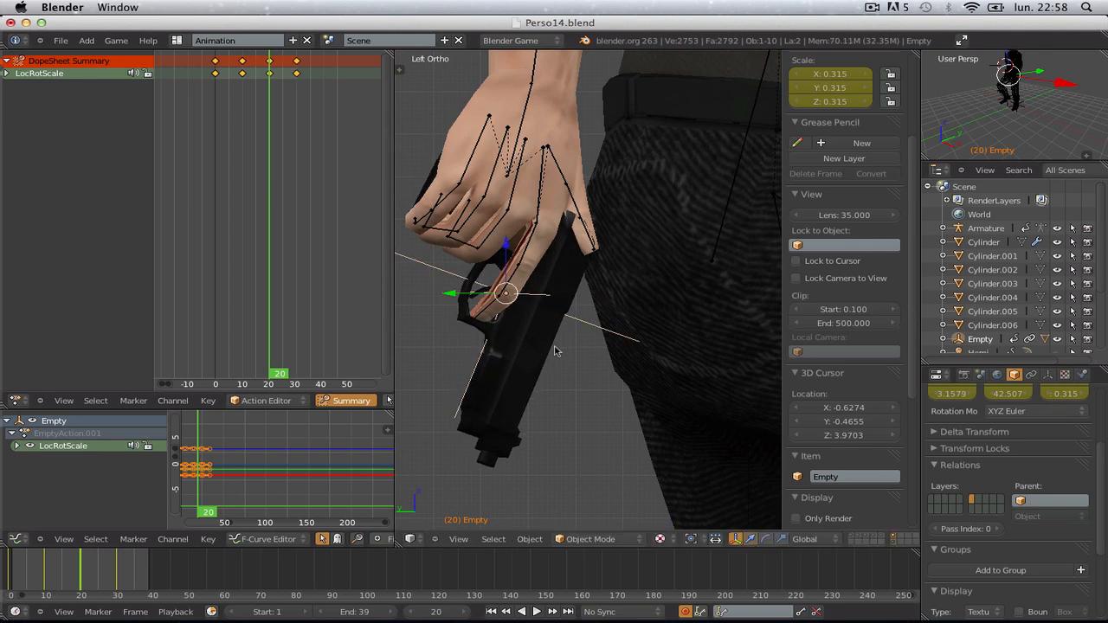
- Move the gun's Empty slightly up into the right hand at frame 30
key("Up")
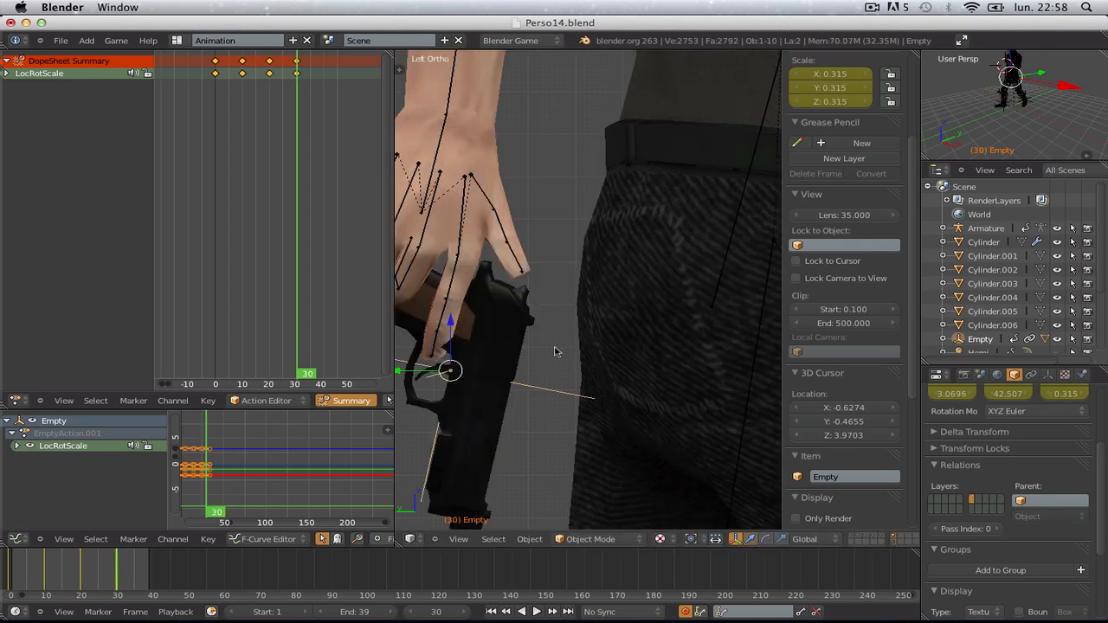
middle_click_drag(595, 325, 804, 332, "shift")
key("g")
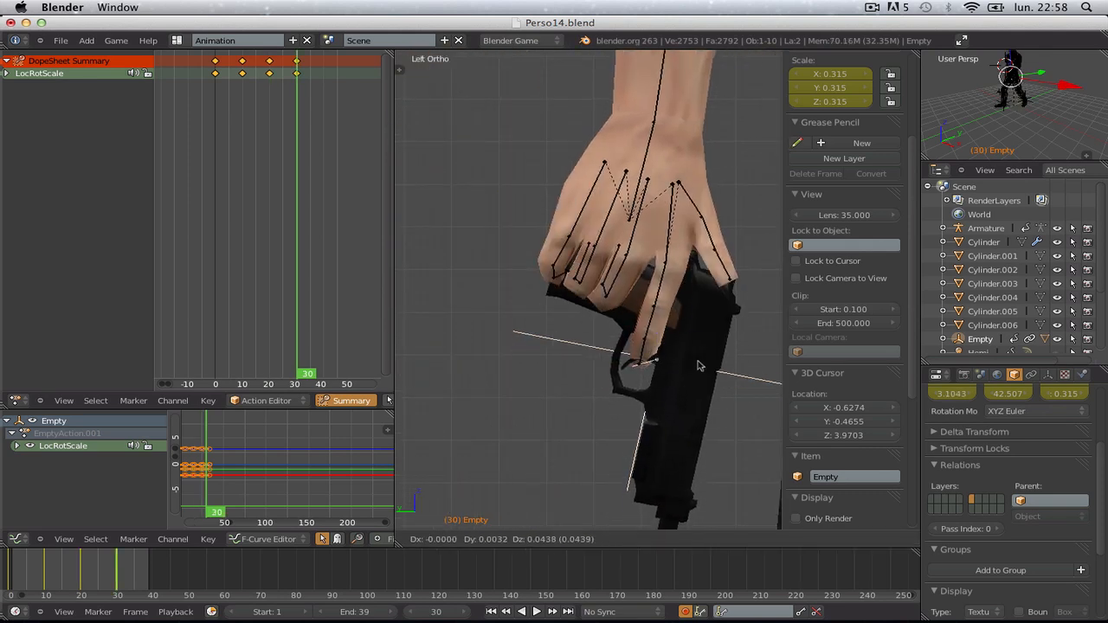
left_click(702, 348)
- Move between the keyframes to frame 40 and inspect how the gun sits in the hand from the left side view
middle_click_drag(701, 351, 776, 379)
key("Down")
key("Down")
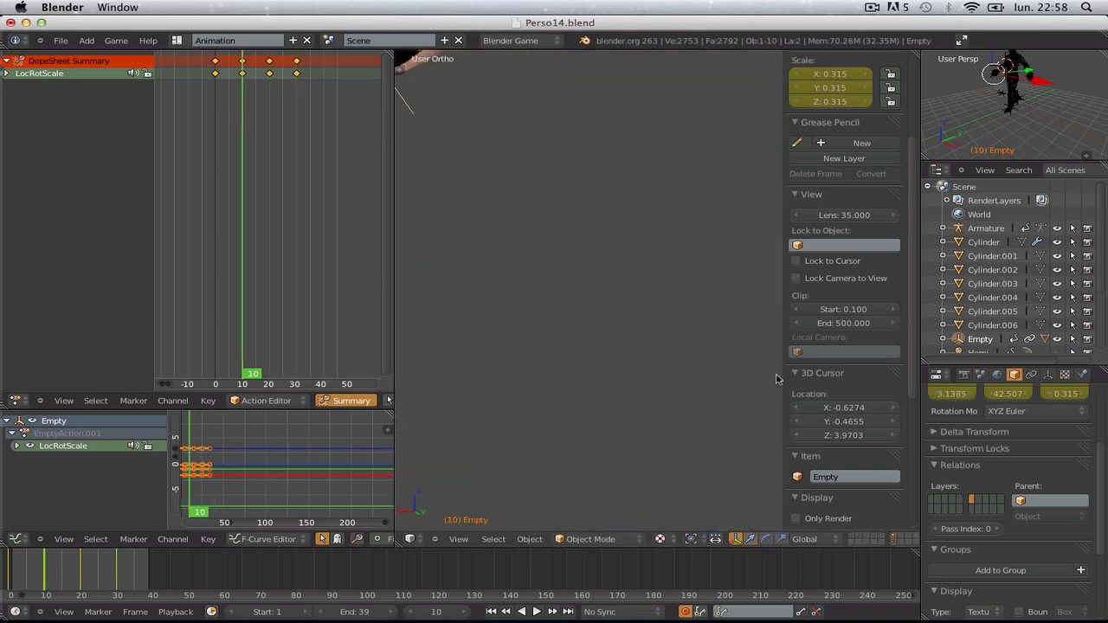
key("Up")
key("Up")
key("Up")
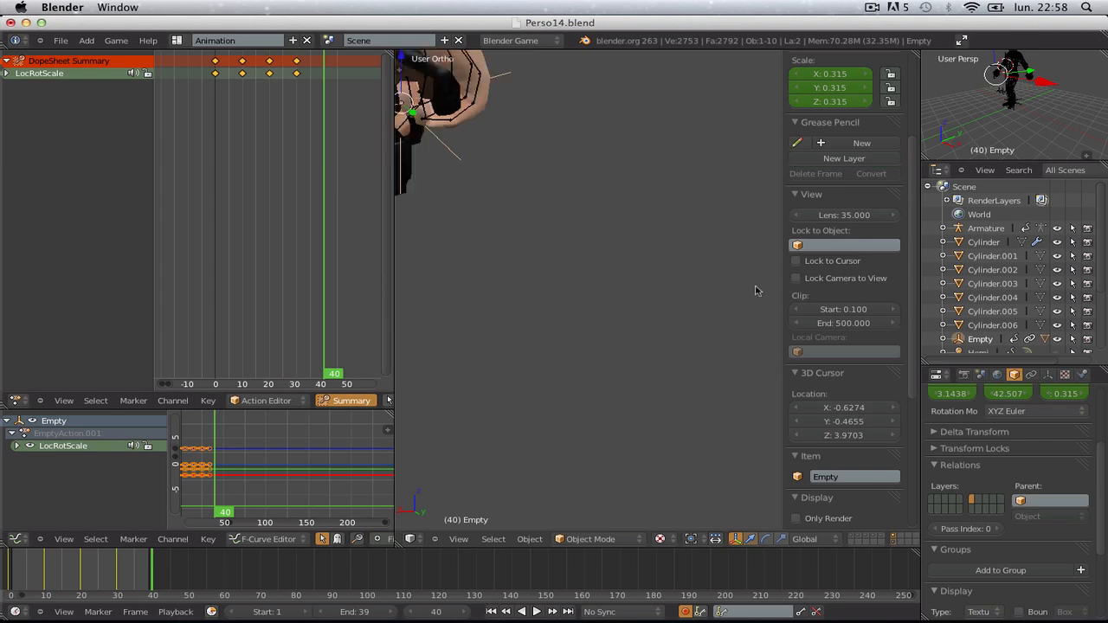
key("KP_3")
scroll(695, 295, "down", 4)
key("ctrl+KP_3")
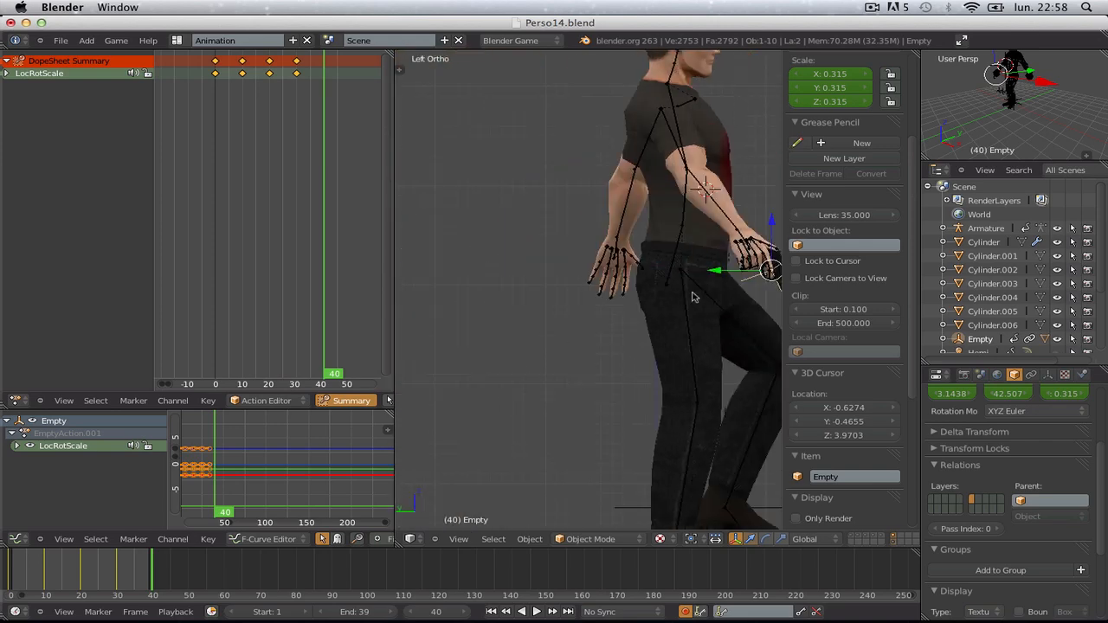
scroll(703, 281, "up", 4)
middle_click_drag(703, 281, 414, 284, "shift")
scroll(606, 282, "up", 3)
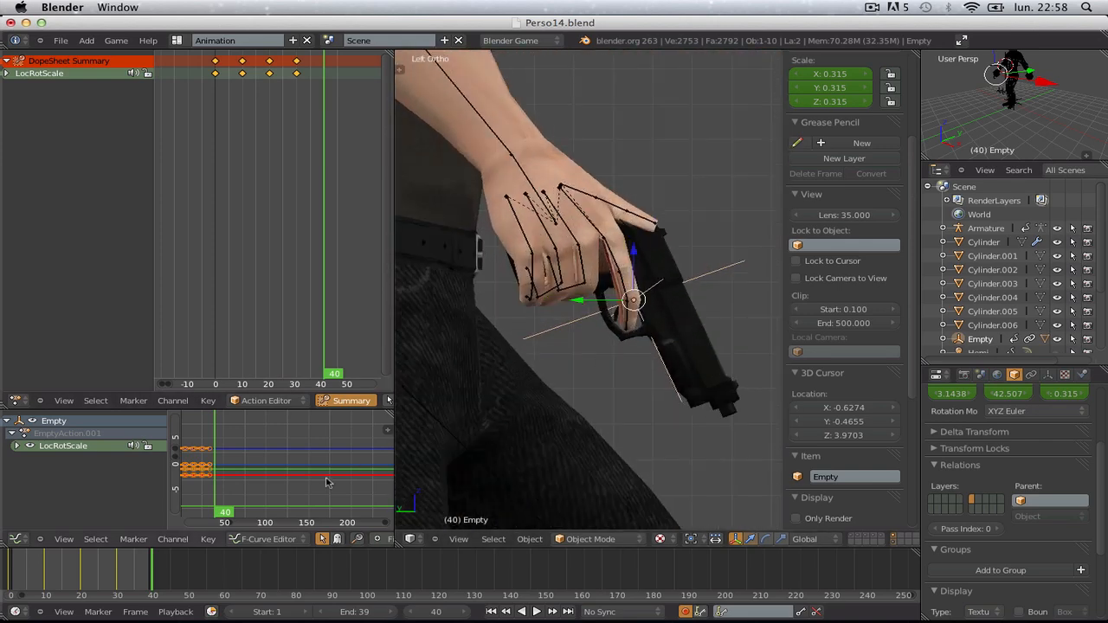
- Play the walk animation and examine the character and gun from several angles
left_click_drag(9, 578, 103, 586)
scroll(441, 355, "down", 4)
scroll(441, 355, "down", 6)
key("a")
key("alt+a")
middle_click_drag(653, 368, 598, 387)
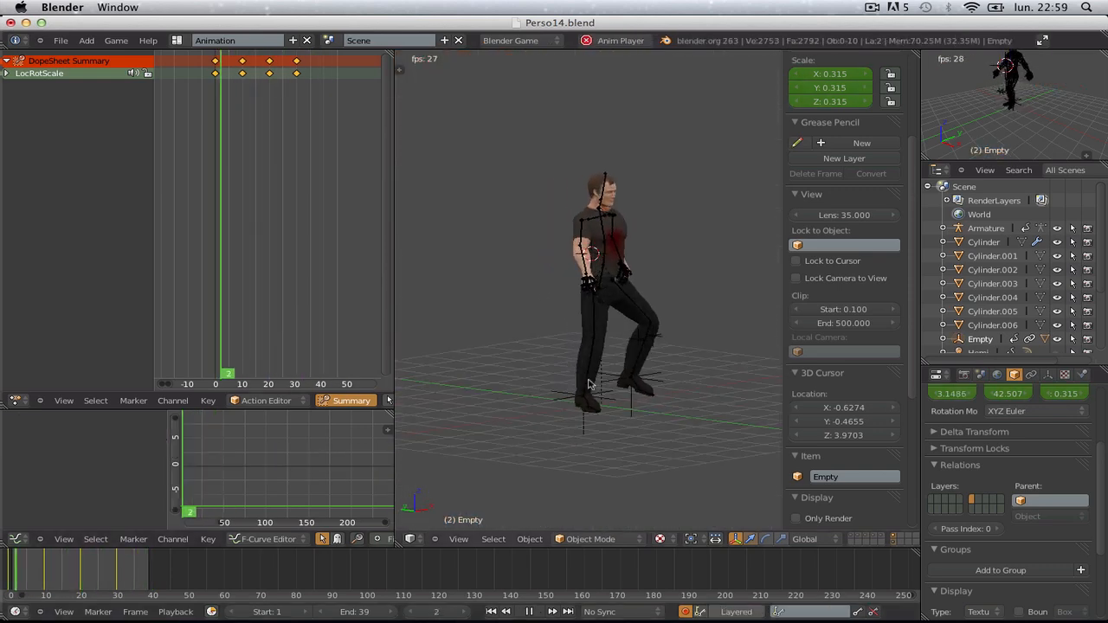
middle_click_drag(739, 313, 667, 340, "shift")
scroll(667, 341, "up", 1)
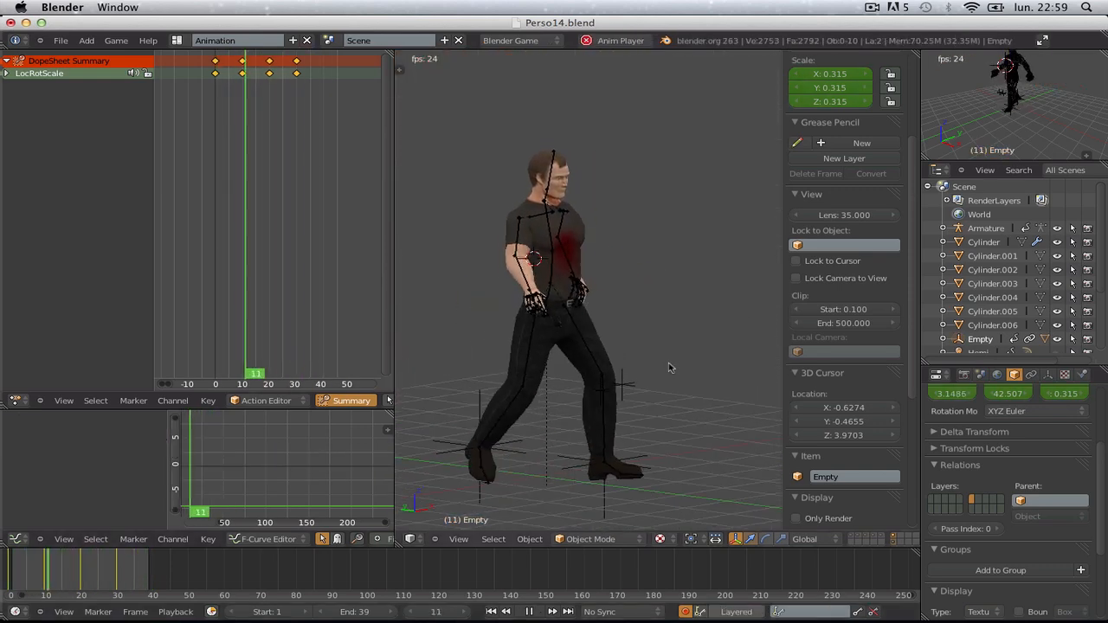
scroll(670, 370, "down", 3)
middle_click_drag(670, 370, 611, 384)
scroll(610, 385, "up", 2)
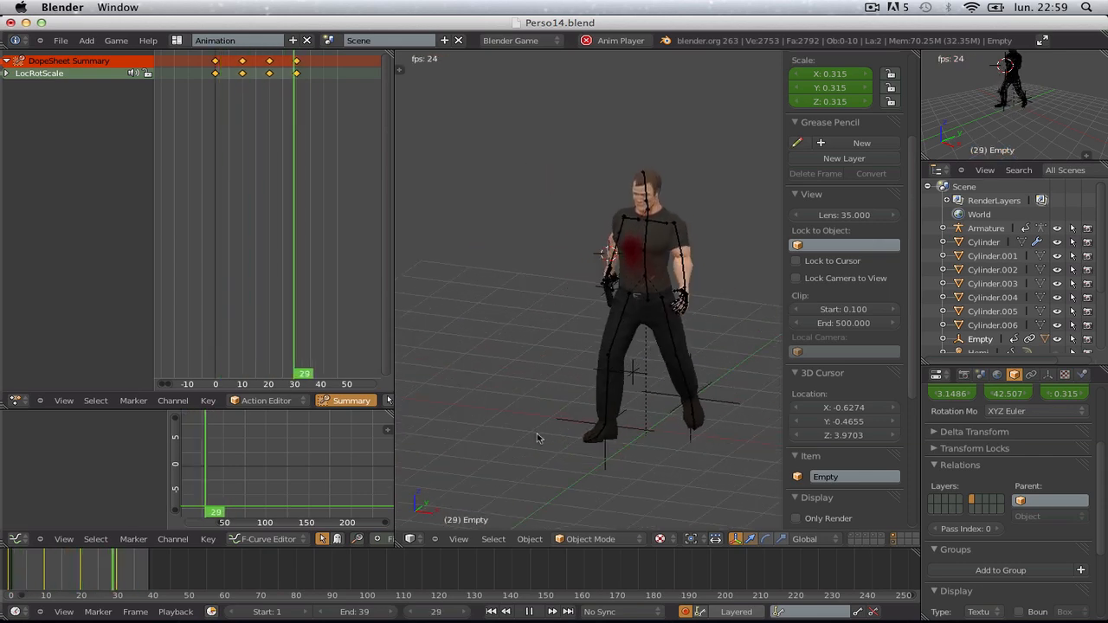
scroll(538, 439, "up", 2)
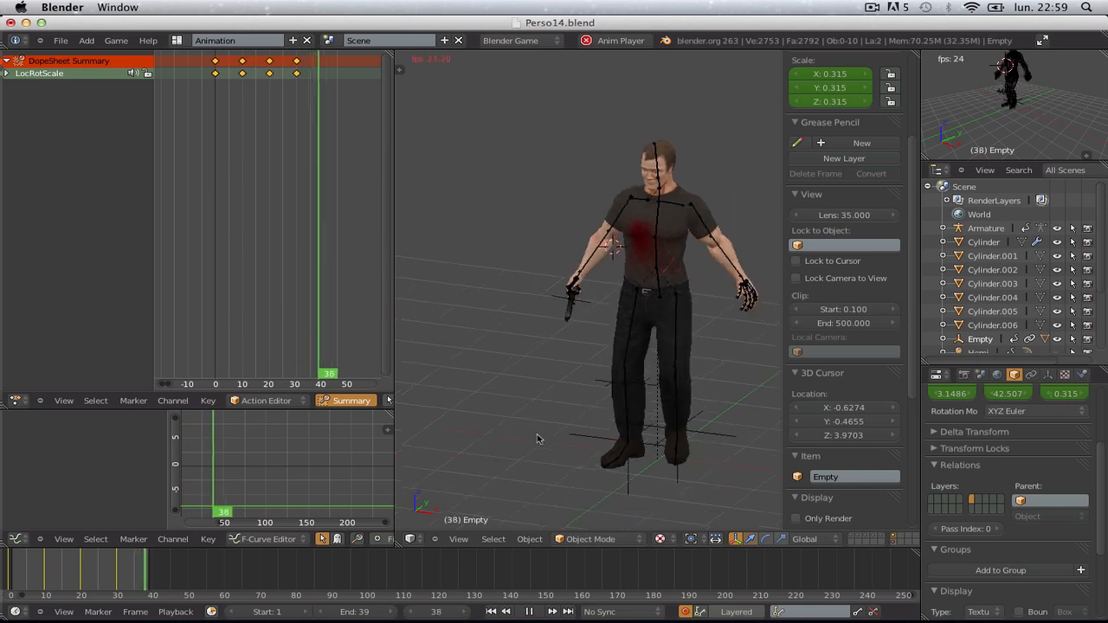
scroll(628, 443, "down", 2)
scroll(636, 452, "up", 3)
scroll(638, 455, "down", 3)
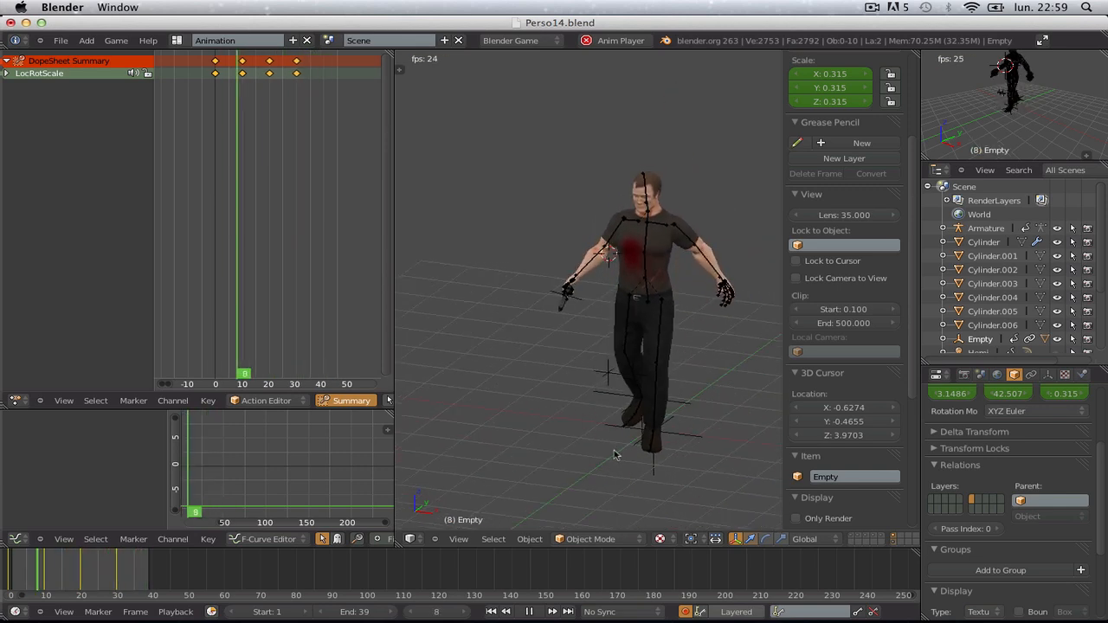
middle_click_drag(618, 453, 665, 428)
key("alt+a")
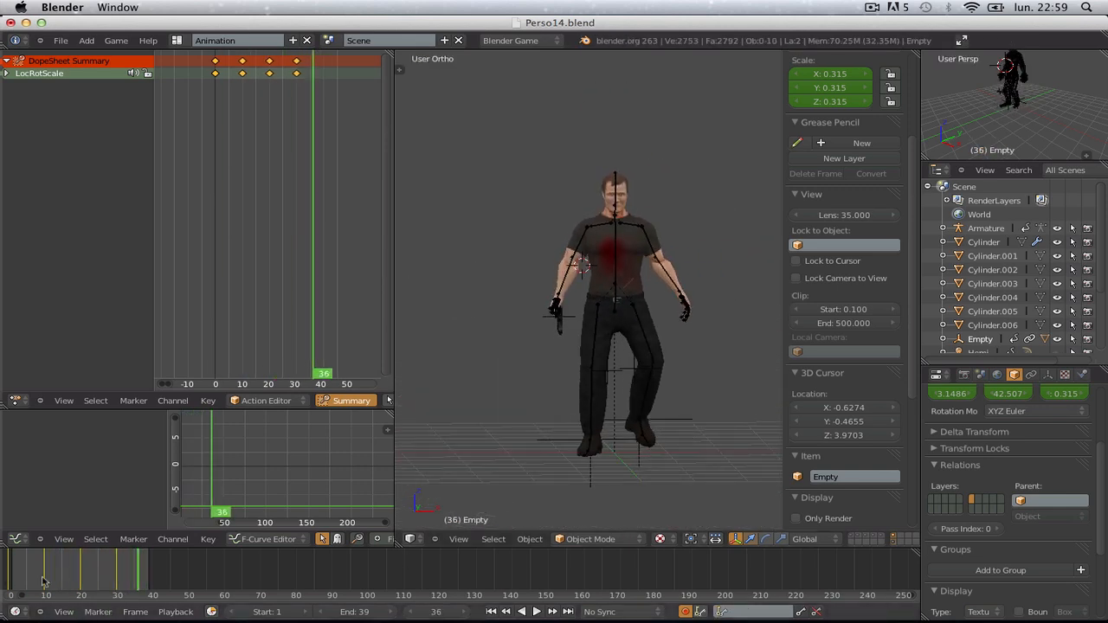
- Put the armature into Pose Mode at frame 10, with the legs shown in the left side view
left_click_drag(43, 581, 48, 580)
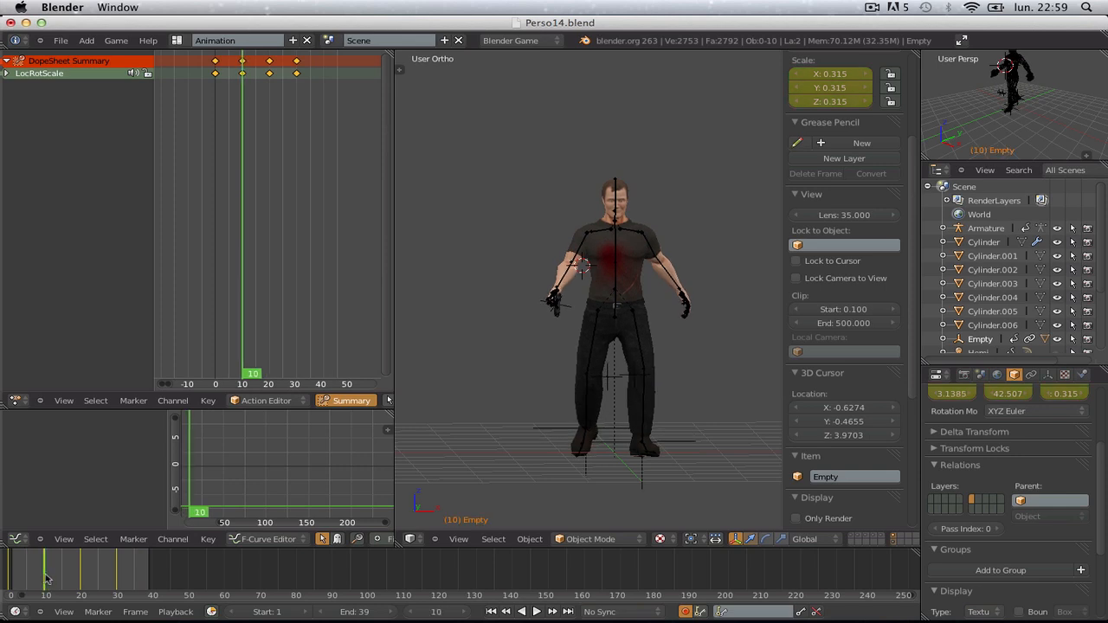
scroll(537, 470, "up", 4)
key("ctrl+KP_3")
scroll(540, 470, "down", 2)
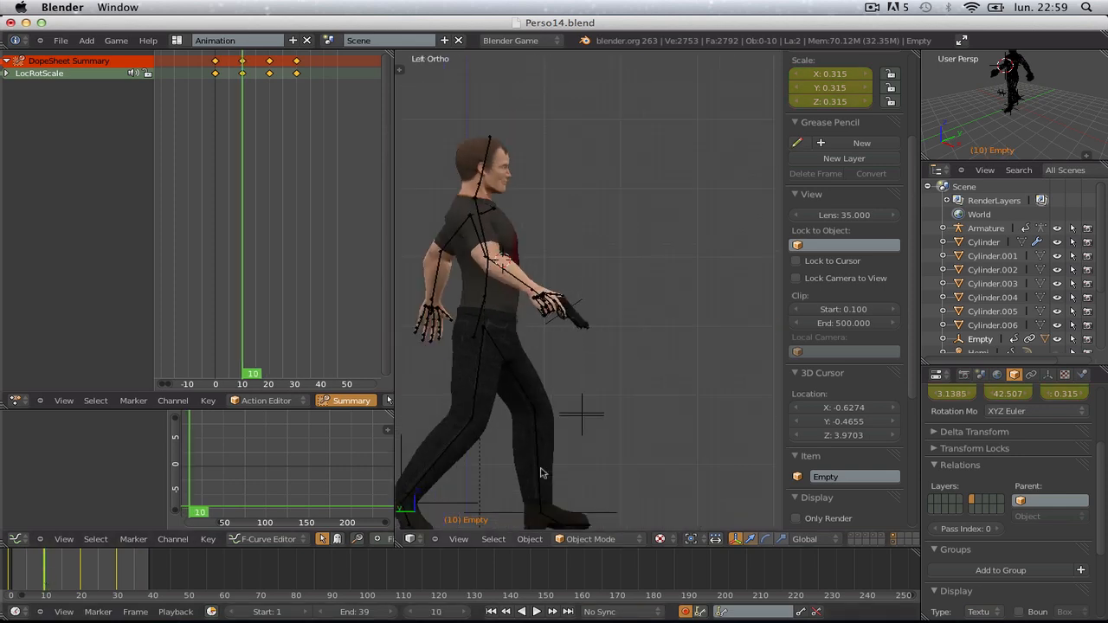
middle_click_drag(541, 473, 618, 354, "shift")
scroll(618, 354, "up", 4)
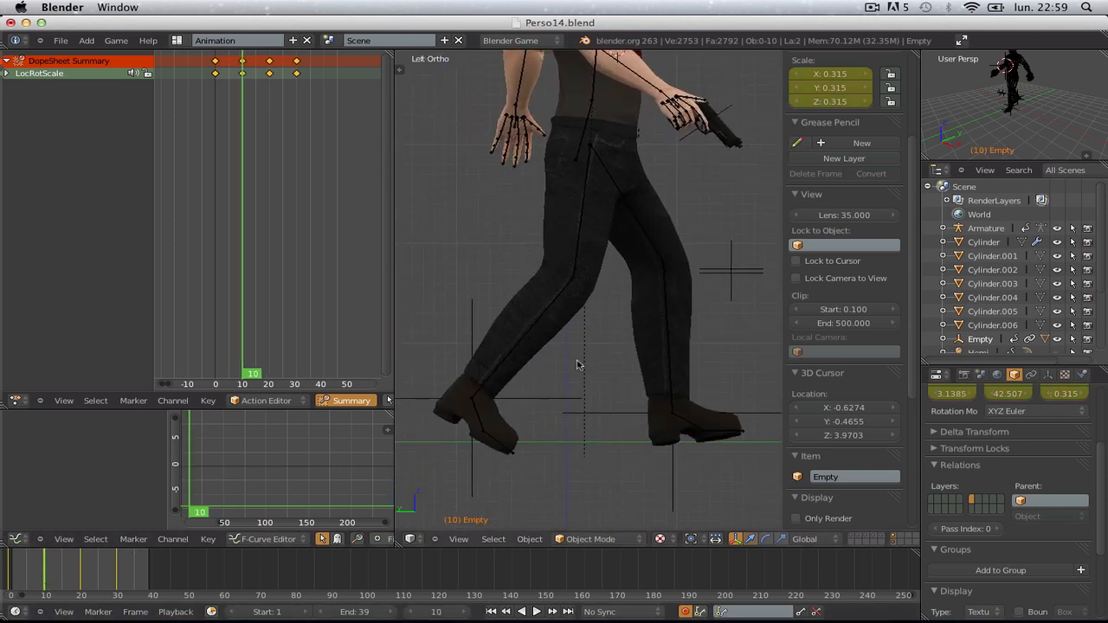
right_click(512, 345)
right_click(475, 422)
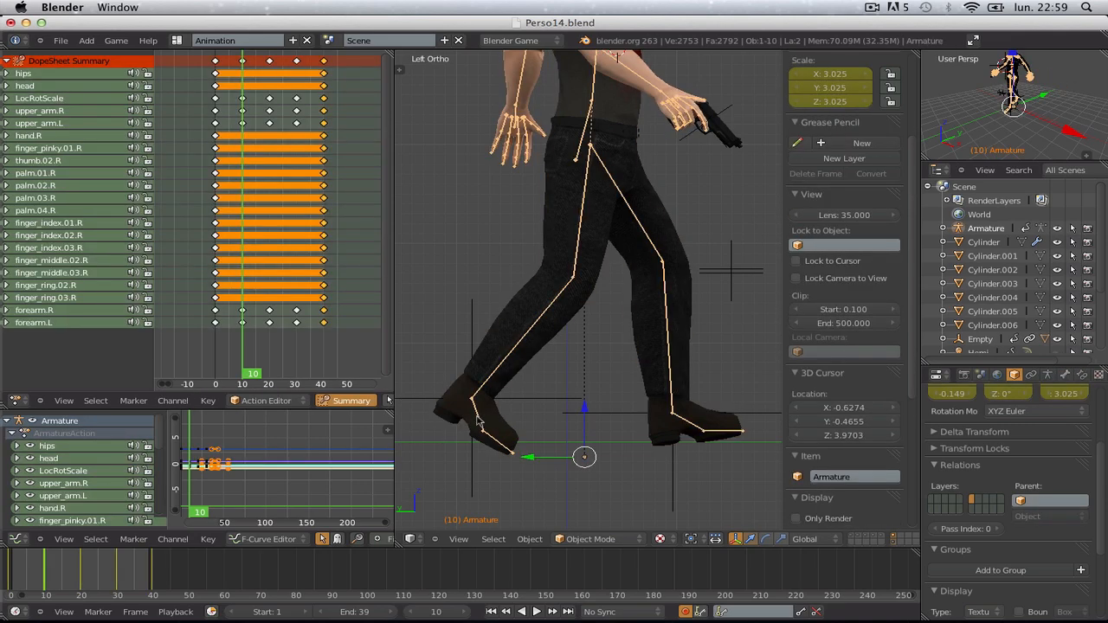
key("Tab")
key("Tab")
key("ctrl+Tab")
key("a")
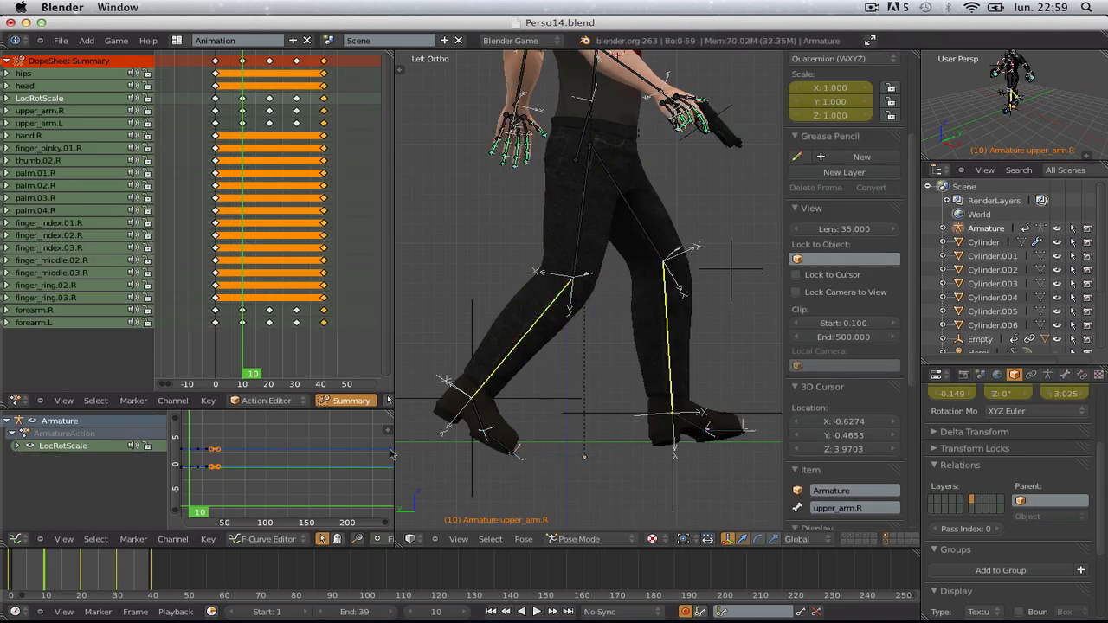
- Compare the leg poses at frames 0 and 10, and rotate the toe.R bone about -21 degrees at frame 10
left_click(7, 579)
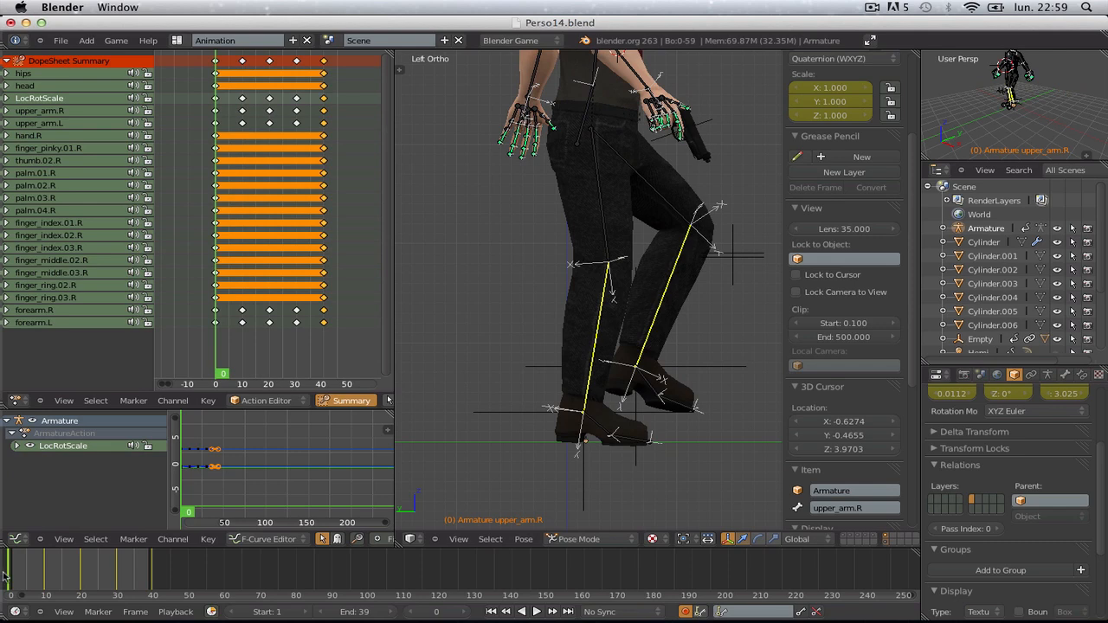
left_click_drag(11, 577, 44, 579)
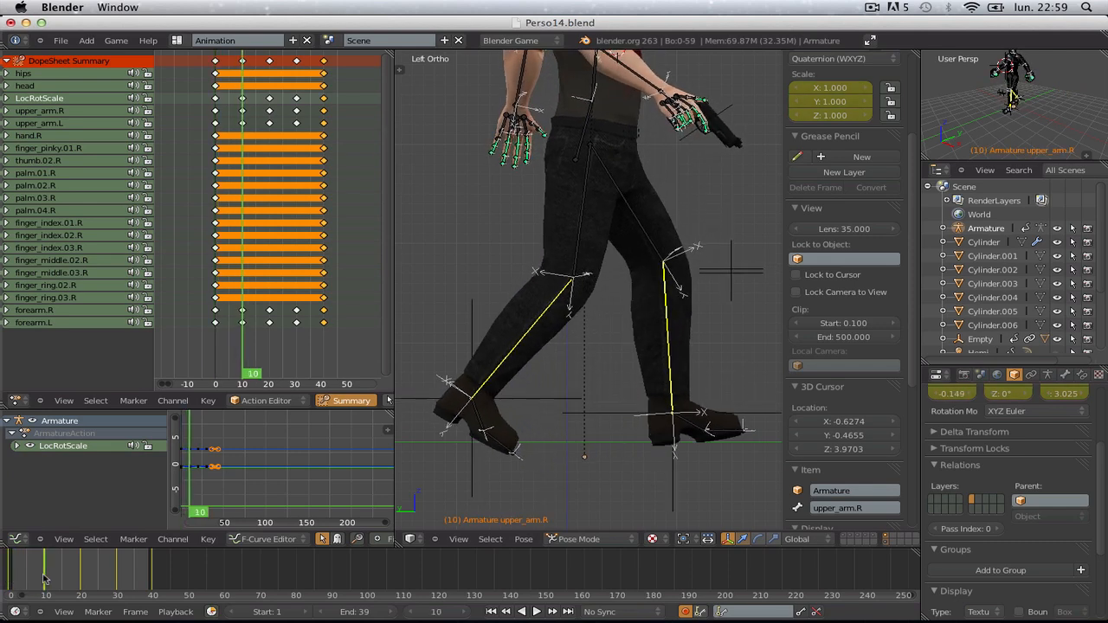
right_click(499, 457)
key("r")
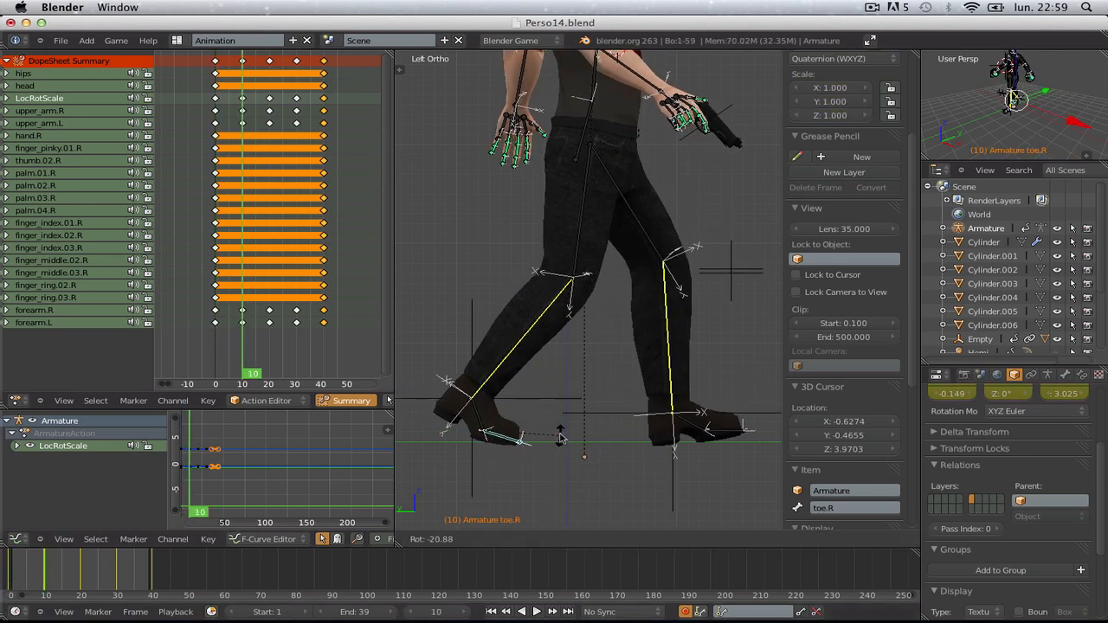
left_click(560, 430)
right_click(479, 418)
key("r")
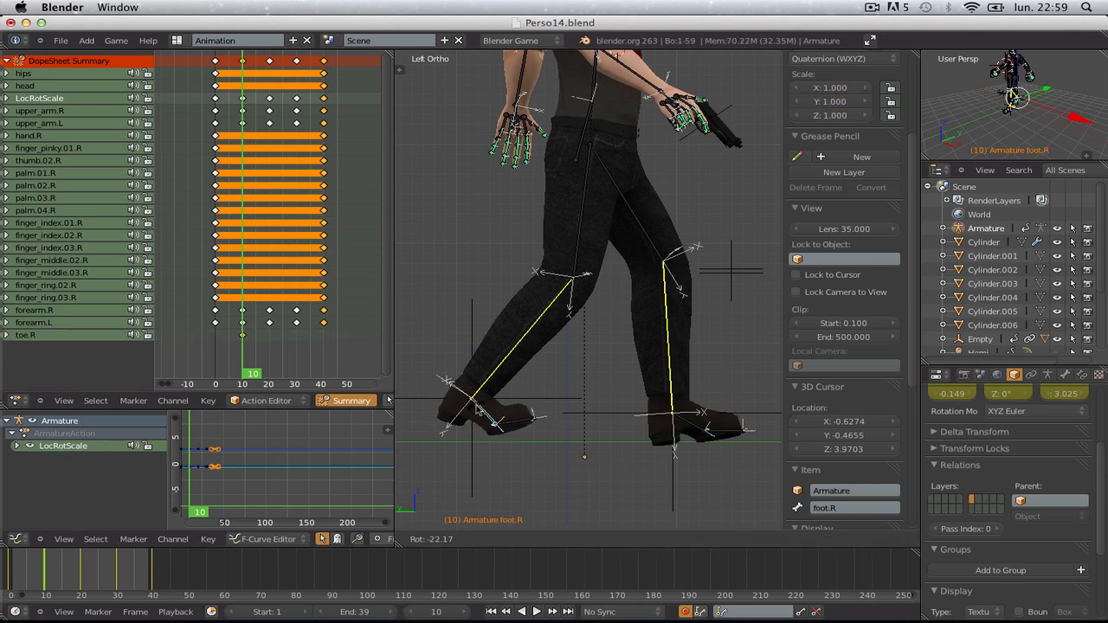
left_click(476, 412)
key("alt+i")
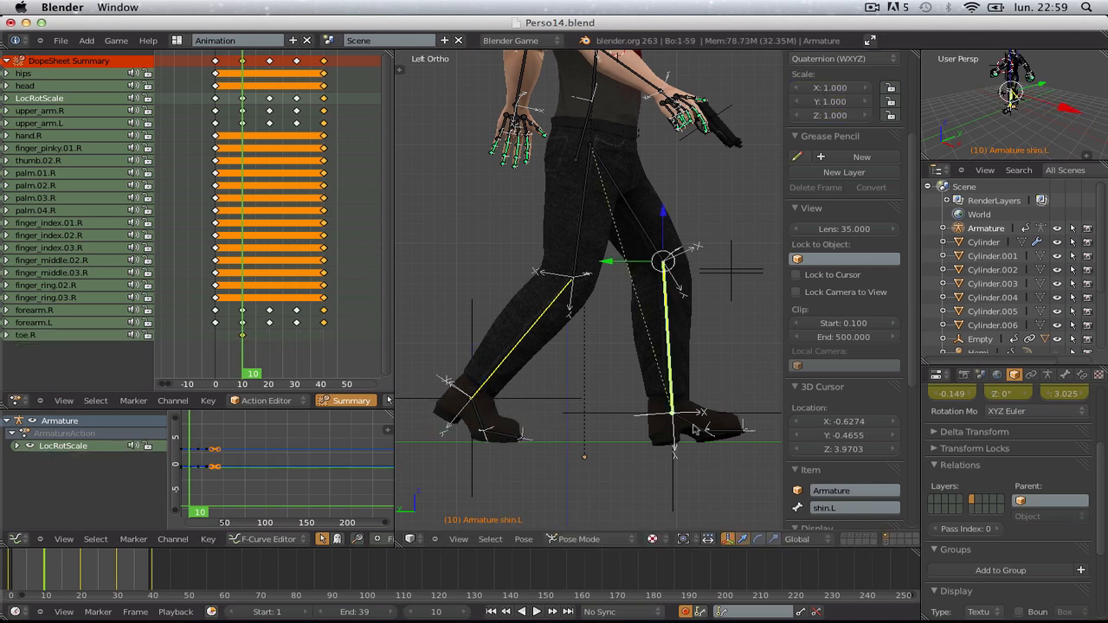
- Rotate the foot.L bone slightly at frame 10 to bring the front foot's sole closer to the ground
key("r")
left_click(704, 430)
key("i")
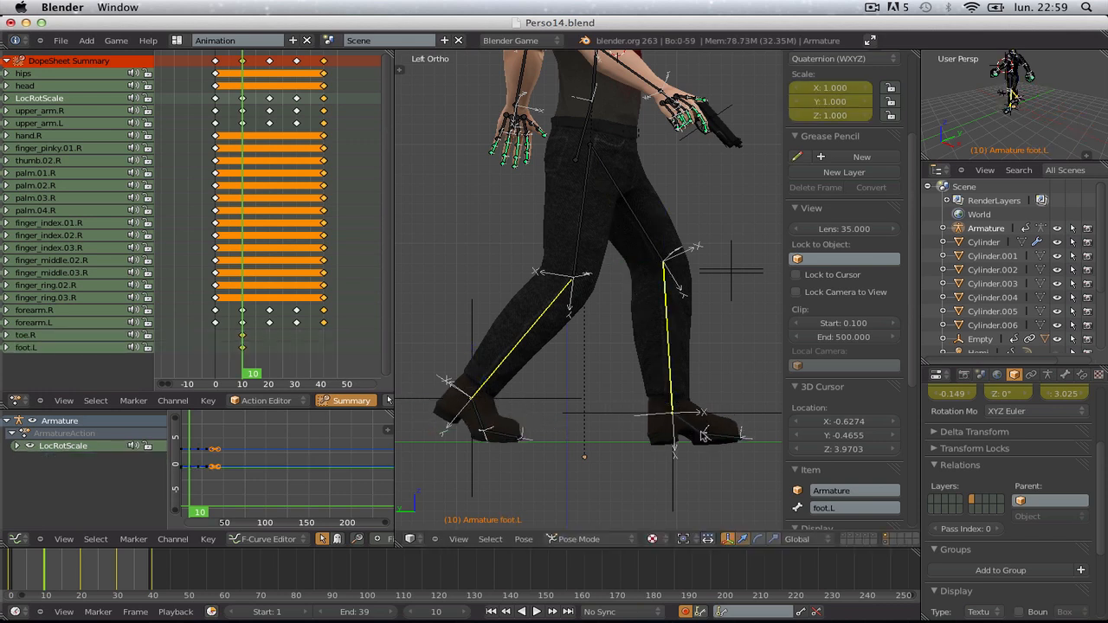
- At frame 0, rotate the toe.R bone flat to the ground and bend the raised foot's toe.L bone slightly upward
key("Down")
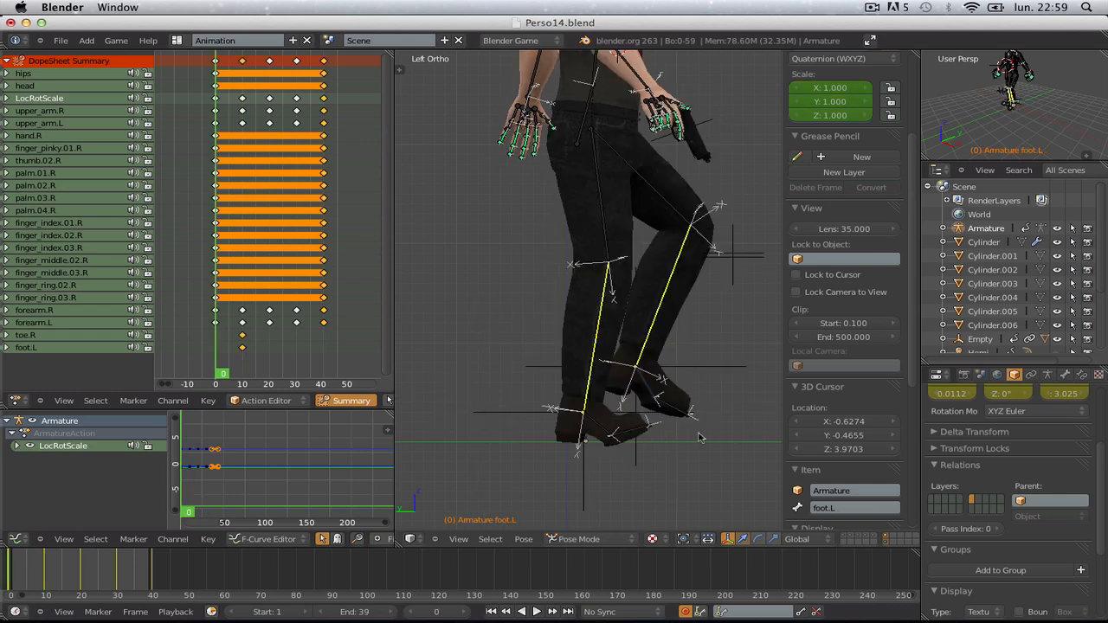
right_click(622, 432)
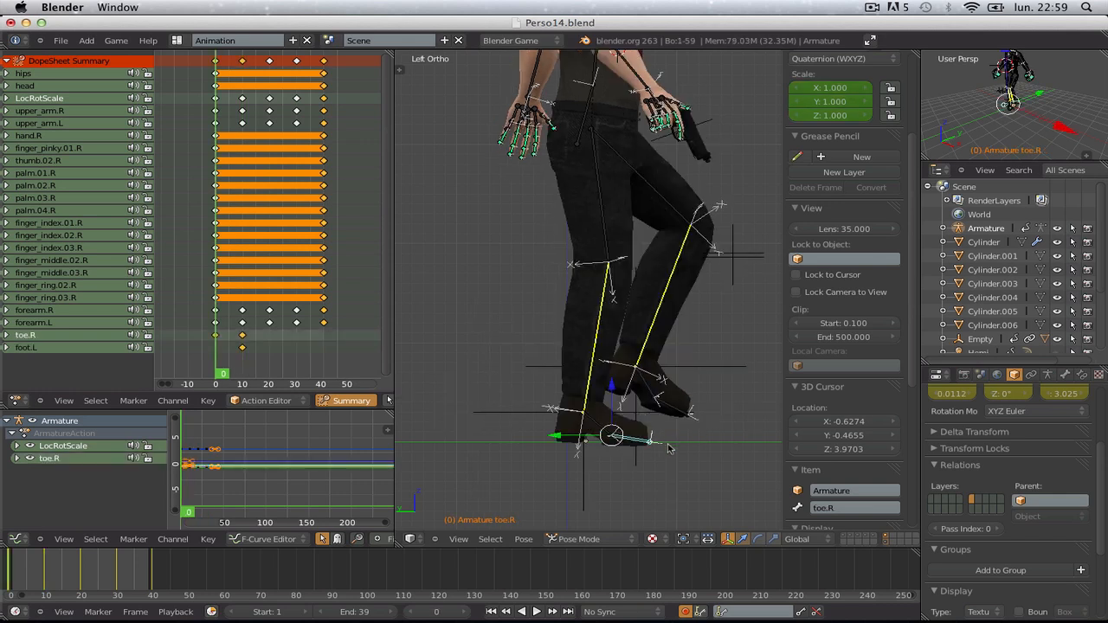
key("a")
key("alt+r")
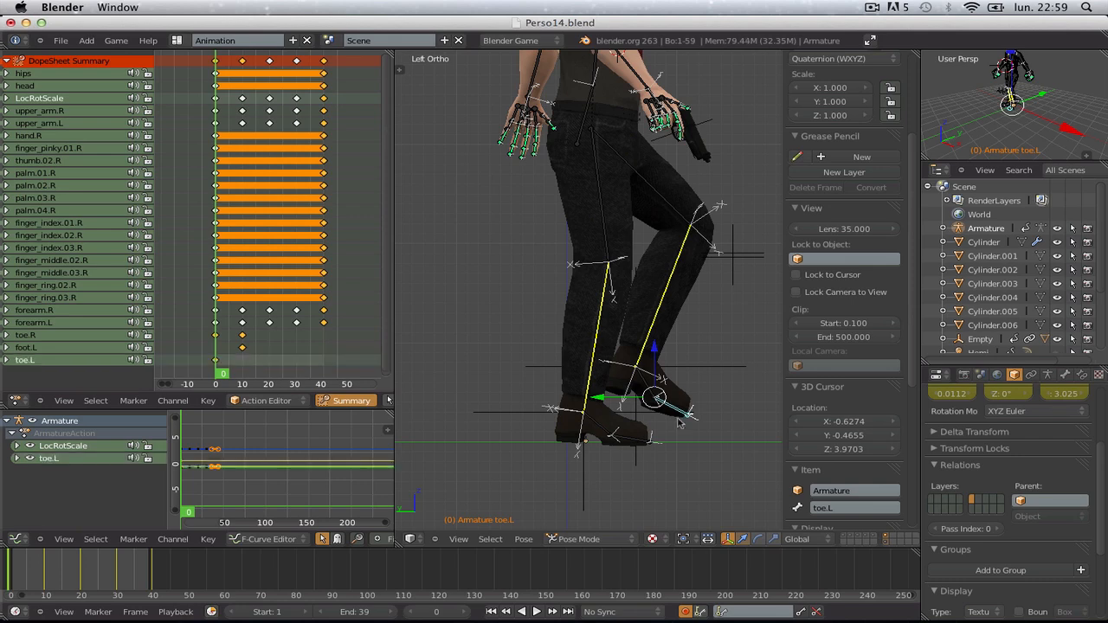
right_click(654, 393)
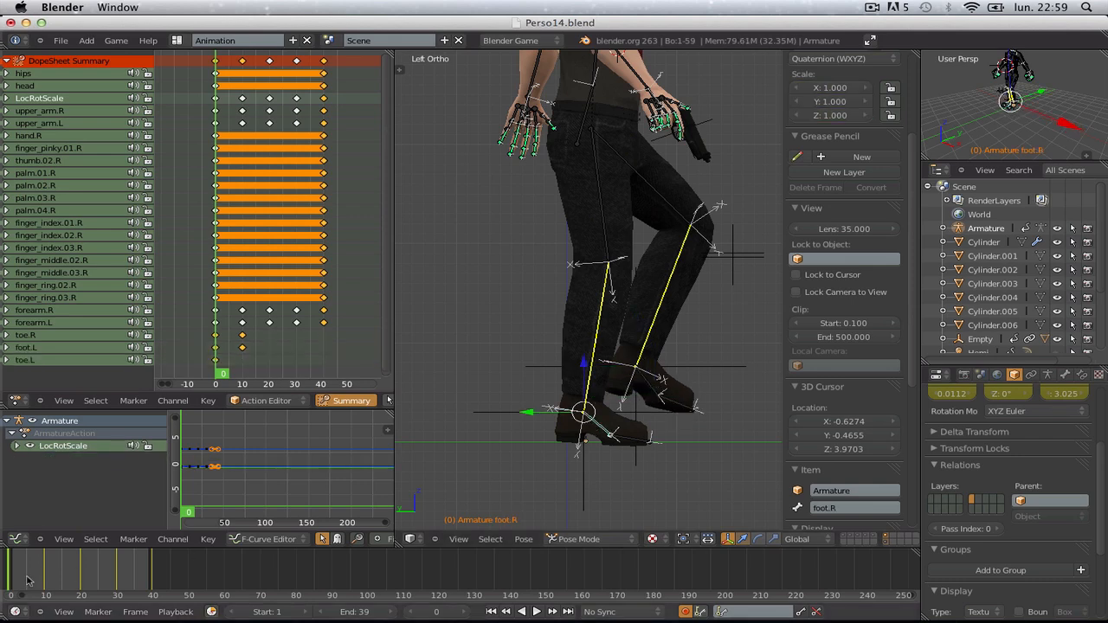
- At frame 20, rotate the toe.R bone downward so the raised right foot straightens
left_click_drag(1, 575, 80, 589)
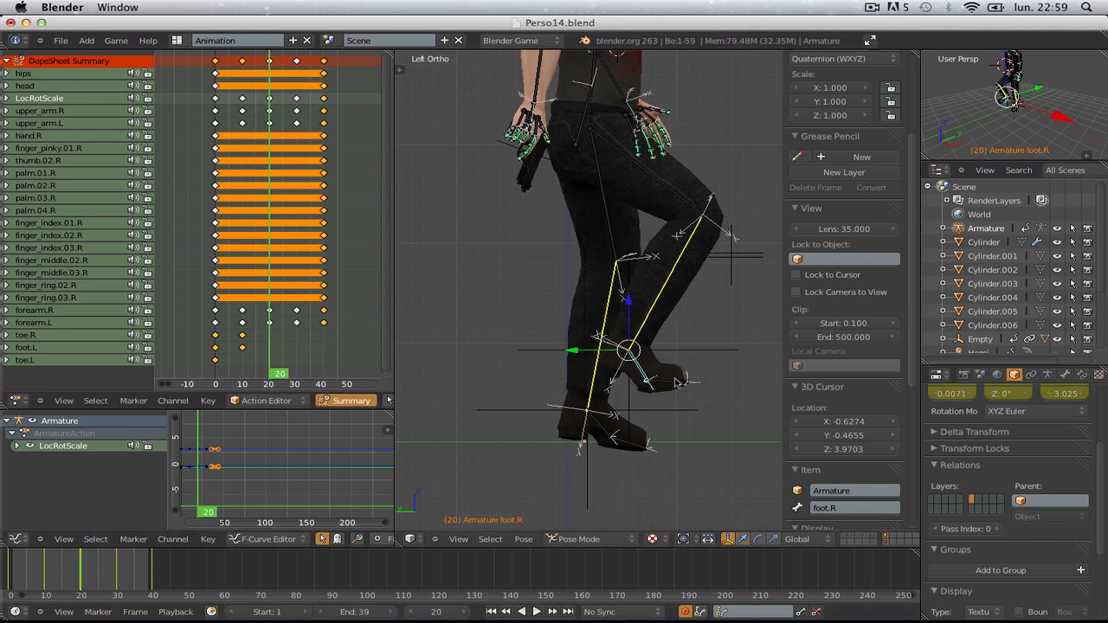
right_click(677, 382)
key("alt+r")
- Rotate the foot.L bone at frame 20 so the supporting left foot lies flat on the ground
right_click(640, 447)
key("r")
left_click(630, 446)
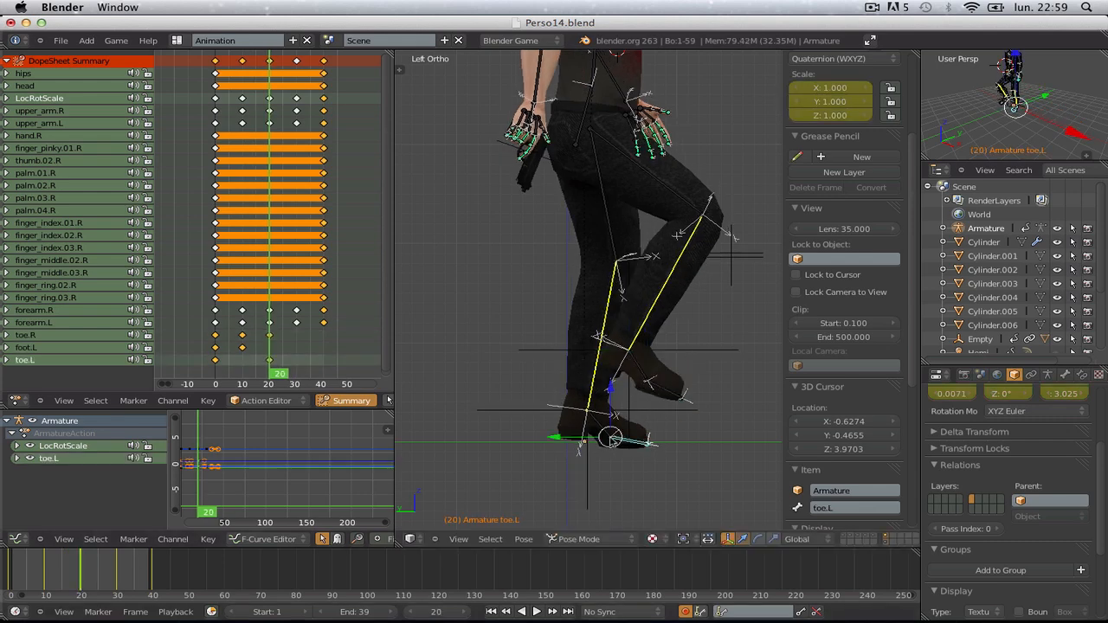
right_click(655, 440)
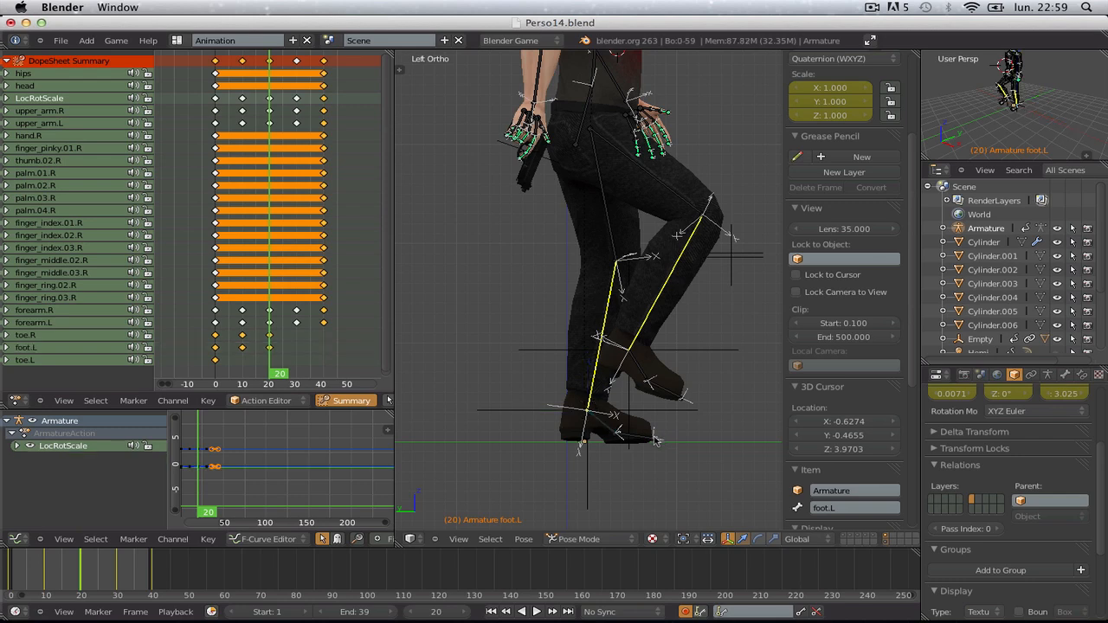
- At frame 30, rotate the toe.L bone upward so the rear foot's toes lie level with the ground
left_click_drag(81, 589, 116, 589)
right_click(506, 442)
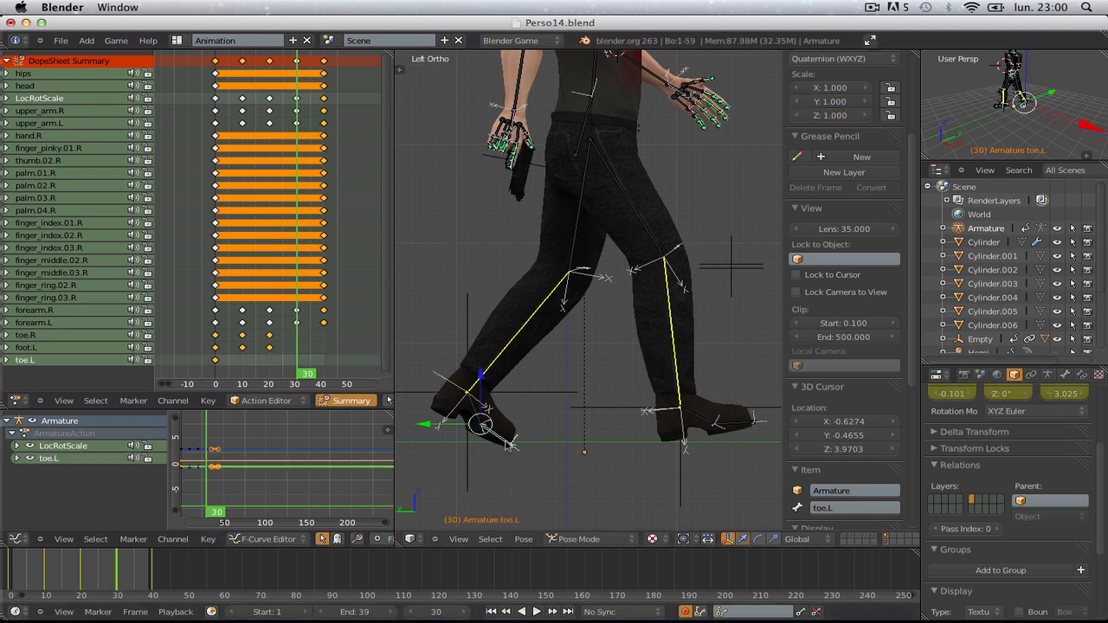
key("r")
left_click(502, 423)
key("a")
- Move the IK.L control about -0.10 in Y and -0.07 in Z at frame 30 to lower the rear foot
right_click(532, 308)
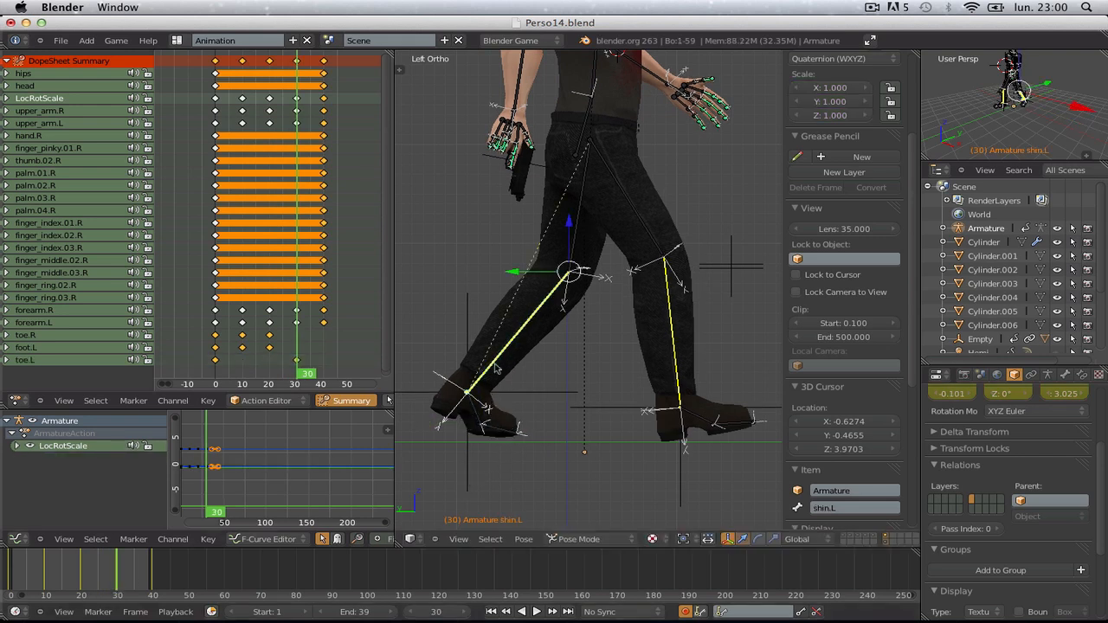
right_click(474, 454)
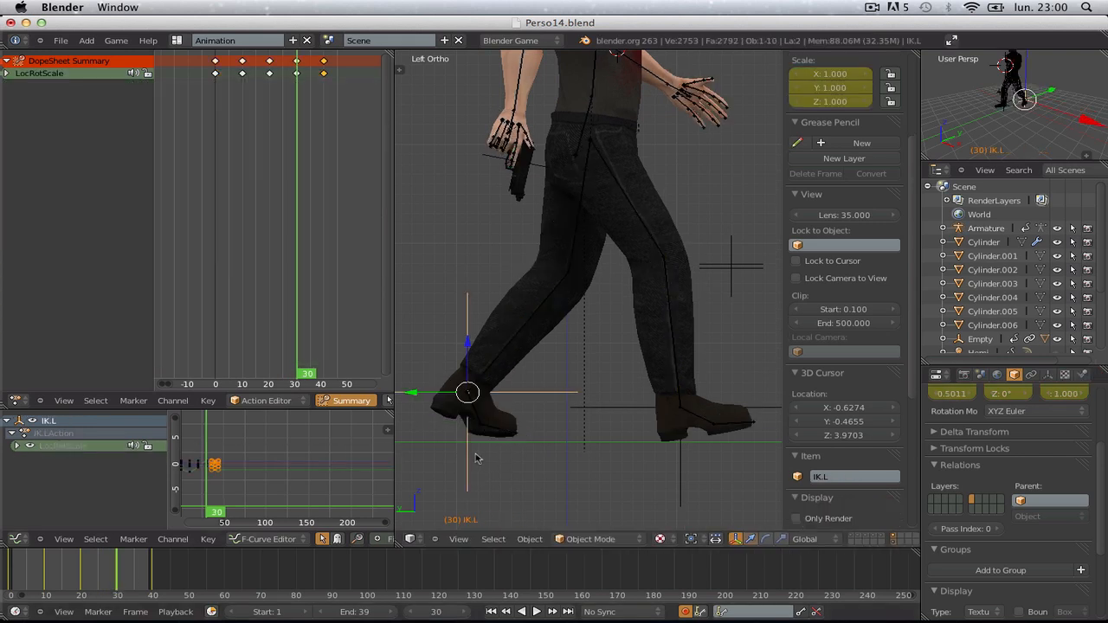
key("g")
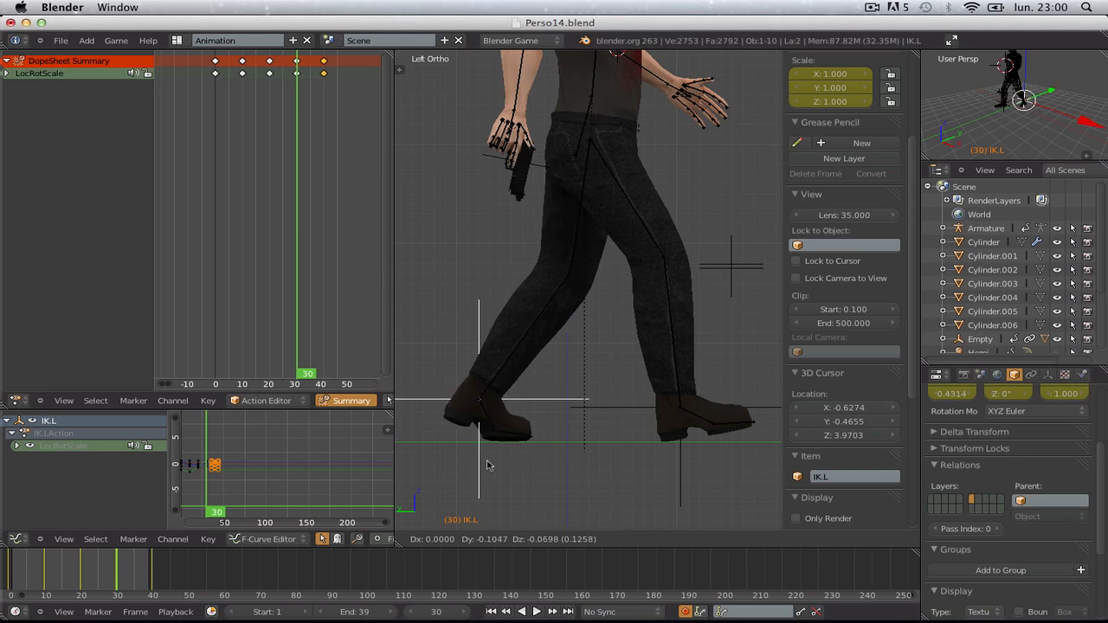
left_click(487, 466)
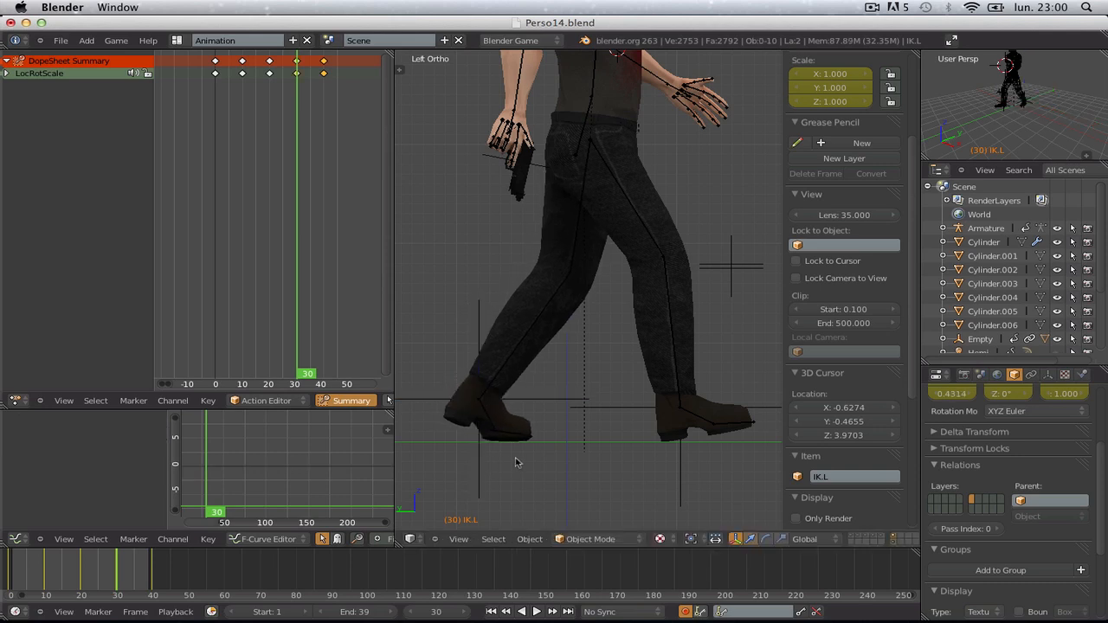
- Rotate the front foot's foot.R bone about 9 degrees at frame 30
right_click(520, 349)
key("r")
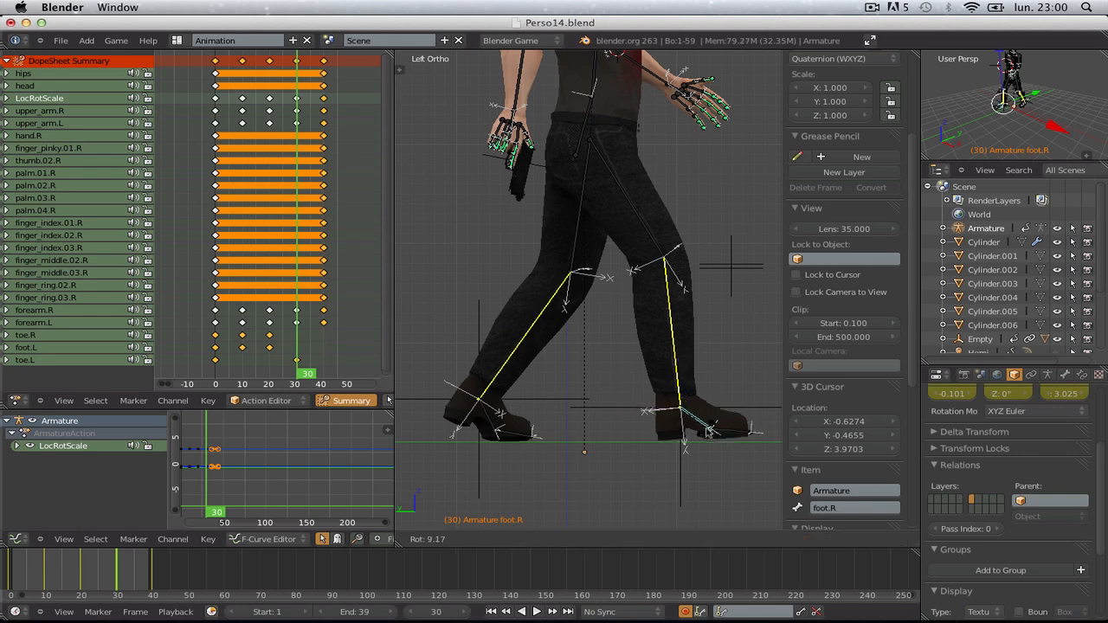
key("Return")
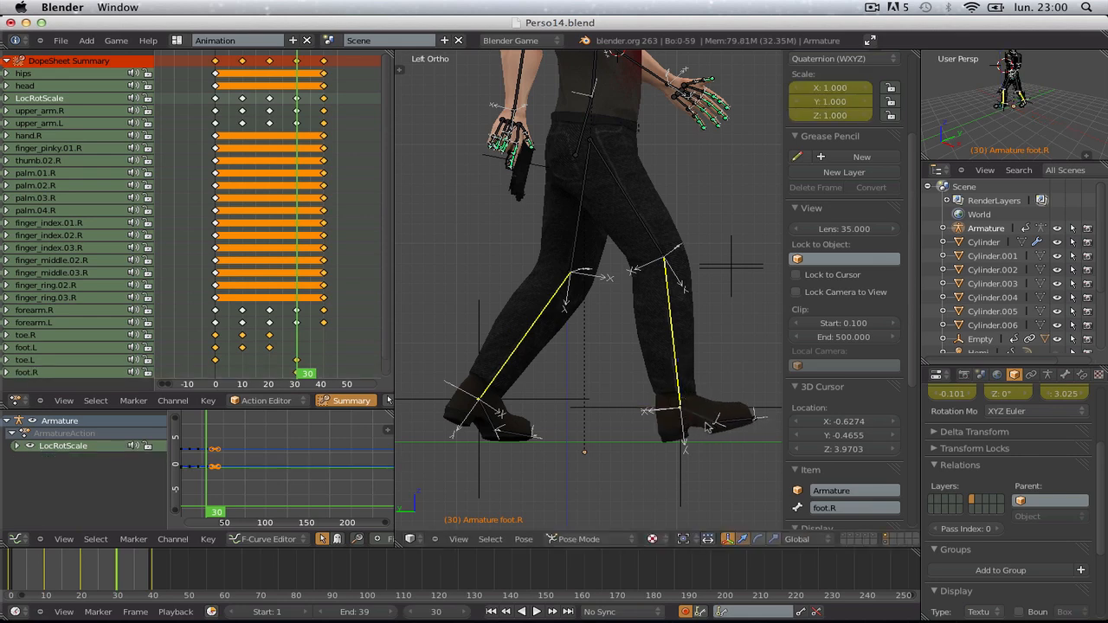
- Clear the rotations of the left toe and foot bones at frame 40
left_click_drag(115, 587, 164, 586)
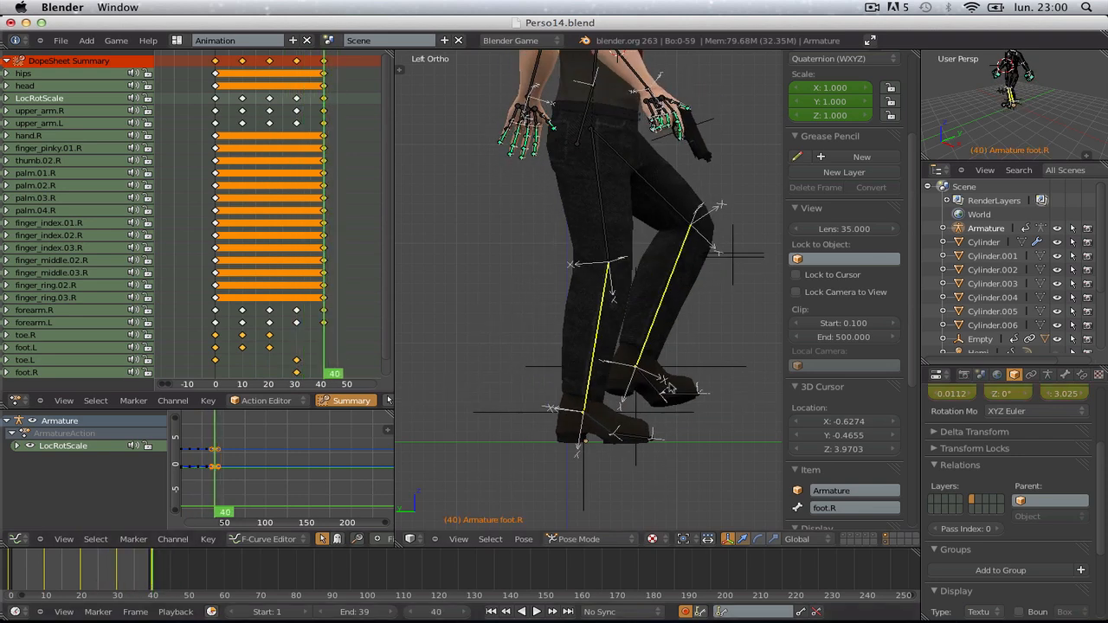
right_click(684, 400)
key("a")
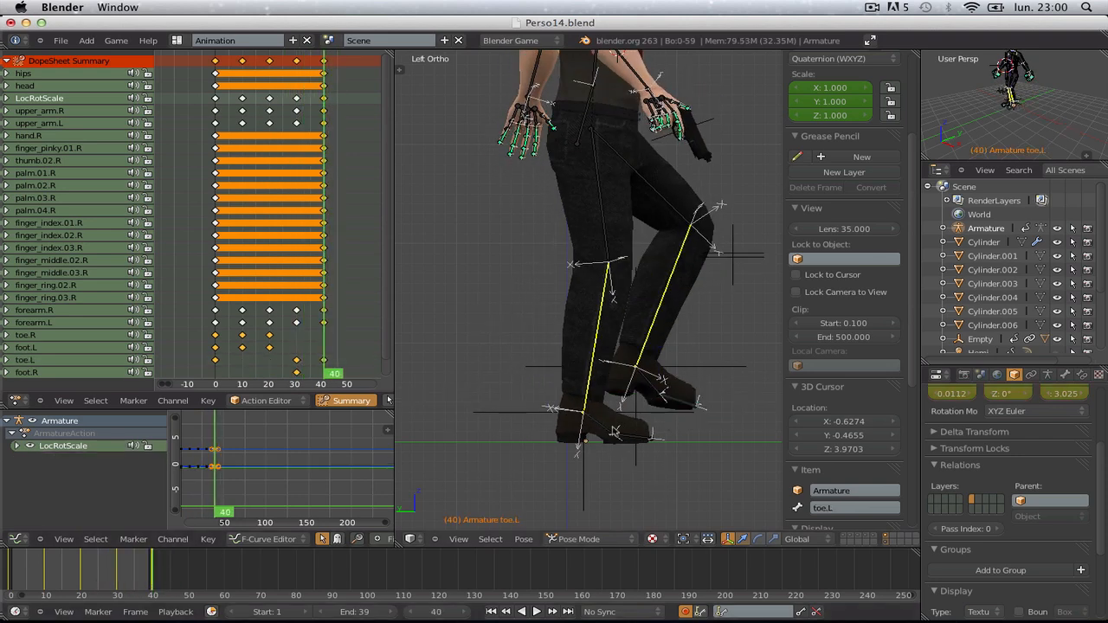
right_click(612, 421)
key("alt+r")
right_click(642, 382)
scroll(633, 433, "down", 5)
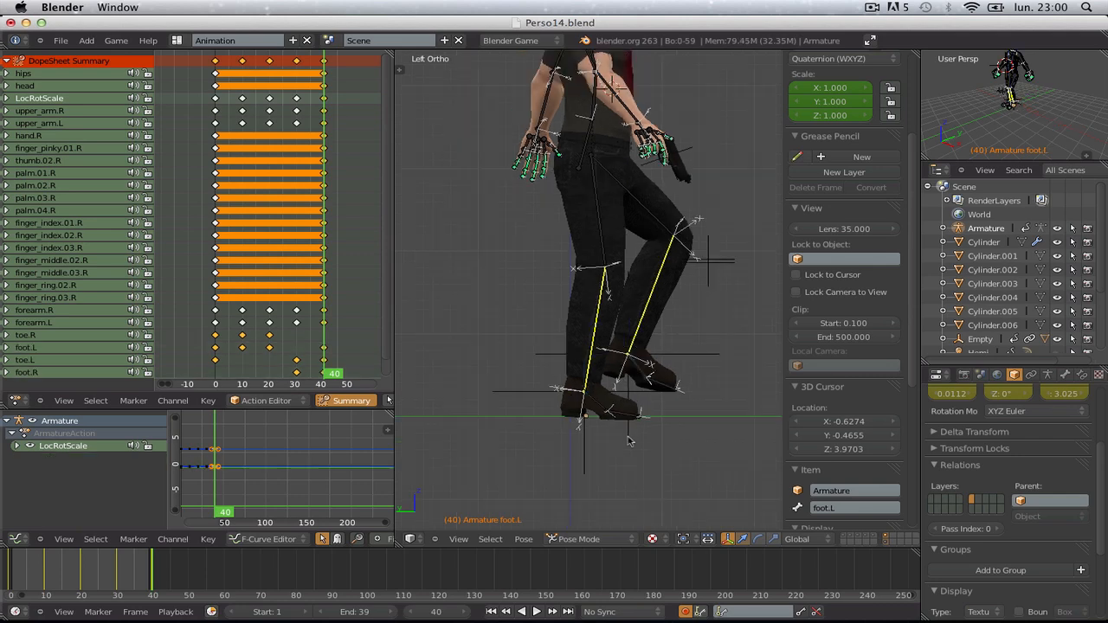
- Play the walk cycle and check the leg motion from perspective, side and front views
key("alt+a")
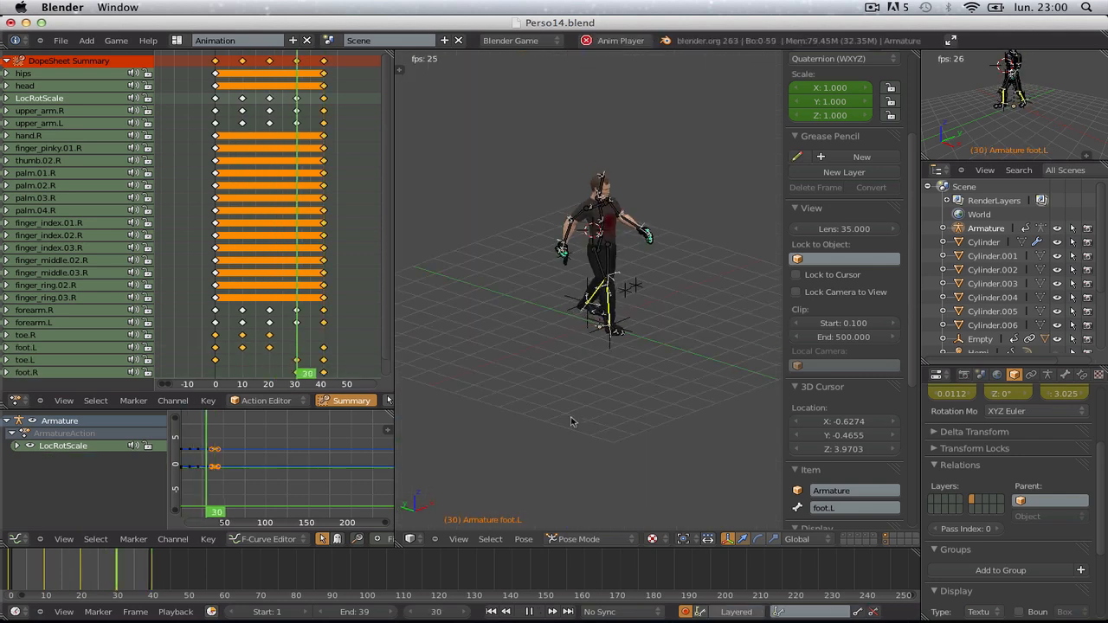
scroll(570, 422, "up", 5)
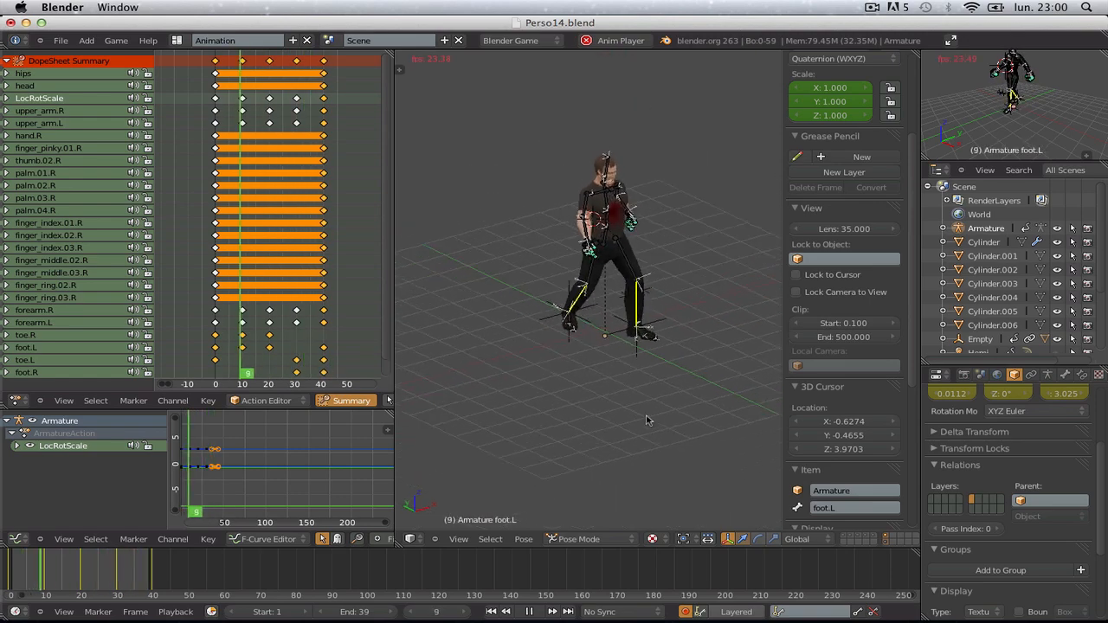
key("KP_3")
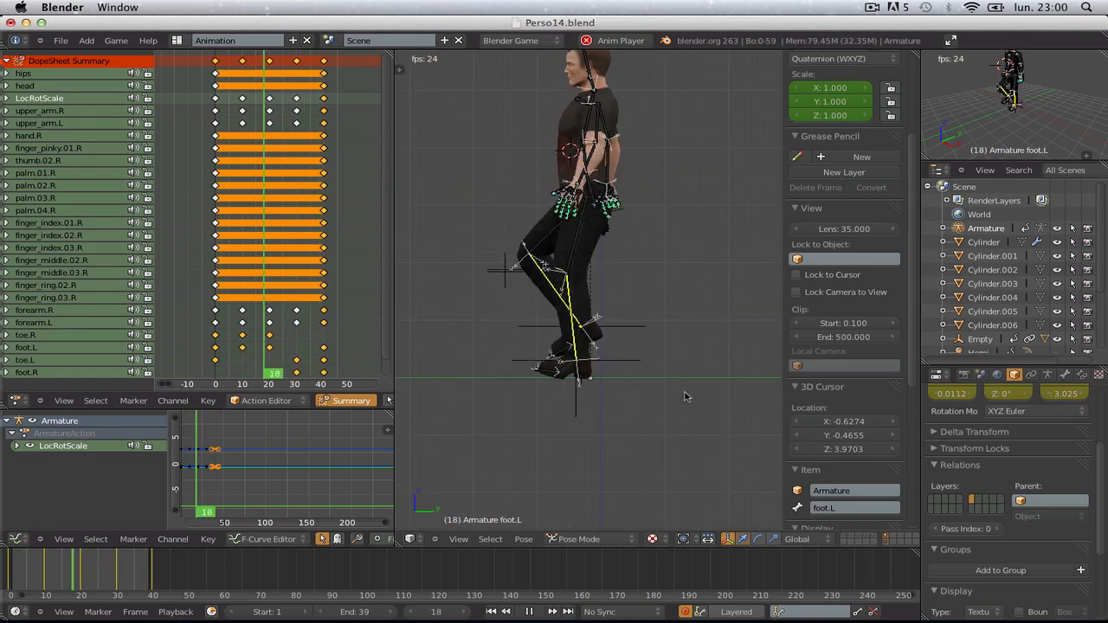
key("KP_1")
key("KP_3")
key("alt+a")
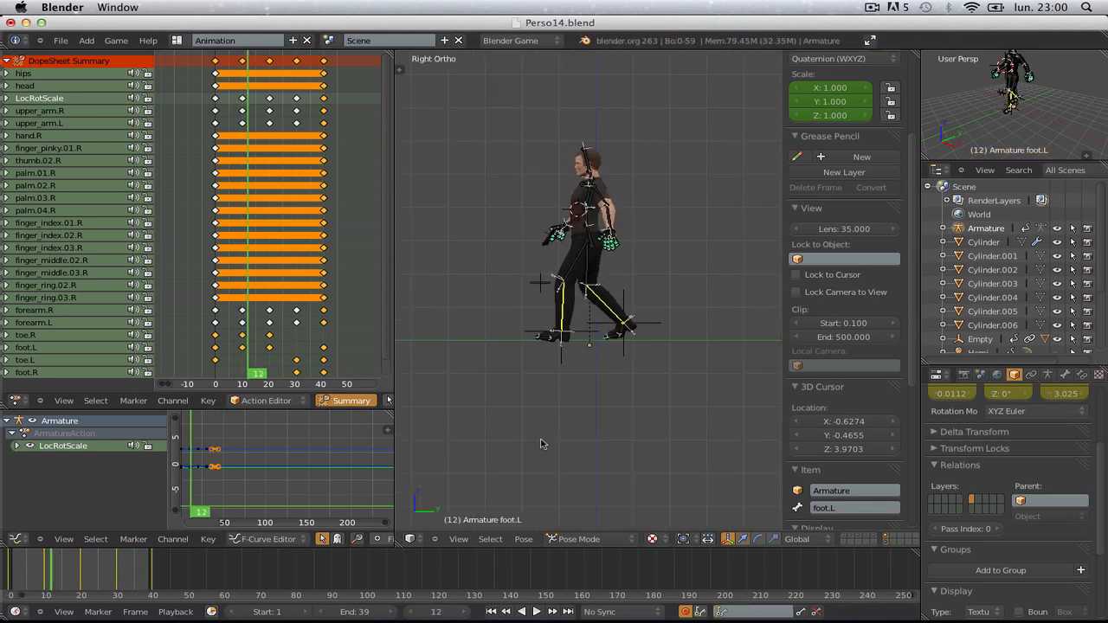
- Rotate the spine bone about -4 degrees in the right side view at frame 0 to lean the torso forward
scroll(567, 472, "up", 4)
key("a")
scroll(697, 349, "up", 4)
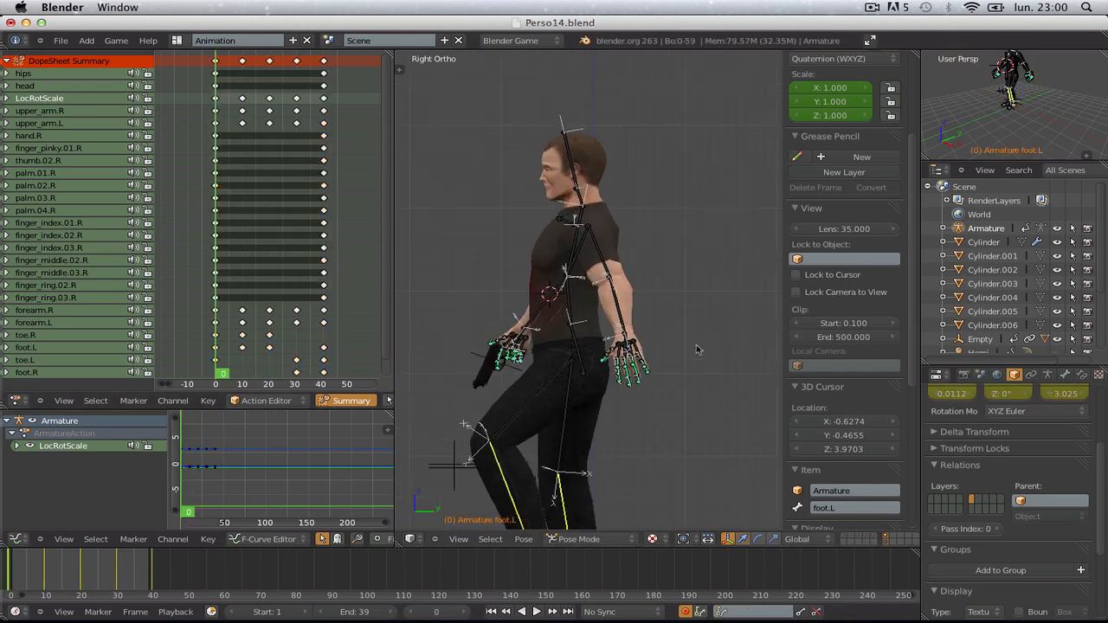
right_click(559, 331)
key("r")
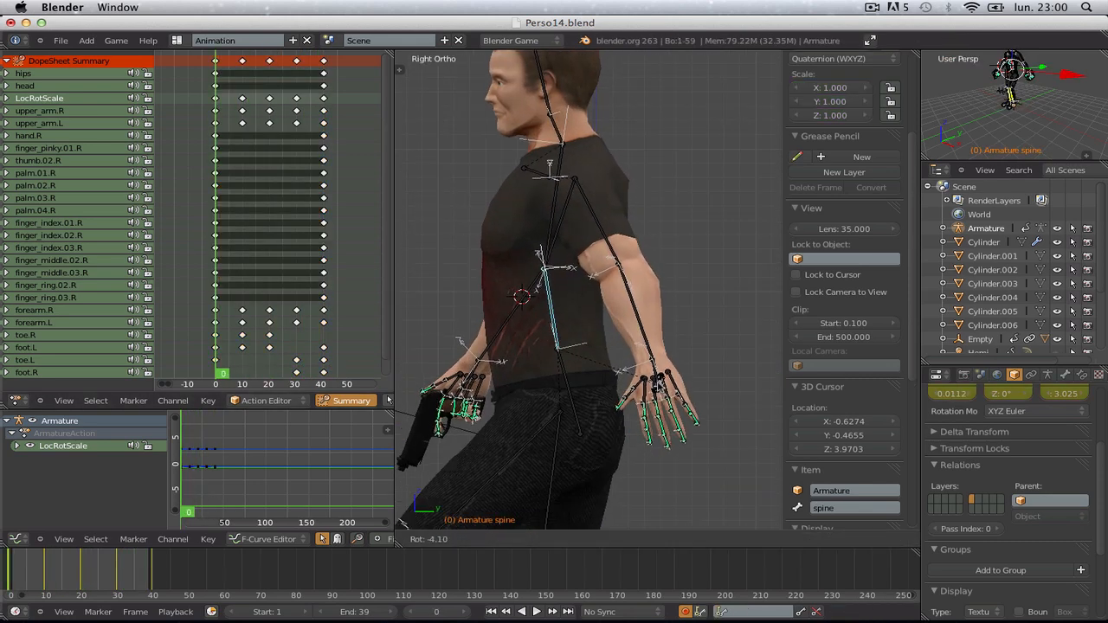
left_click(642, 368)
scroll(640, 372, "down", 2)
key("a")
middle_click_drag(546, 403, 725, 413)
- Play the walk cycle and check the torso's forward lean from the side and an angled front view
key("alt+a")
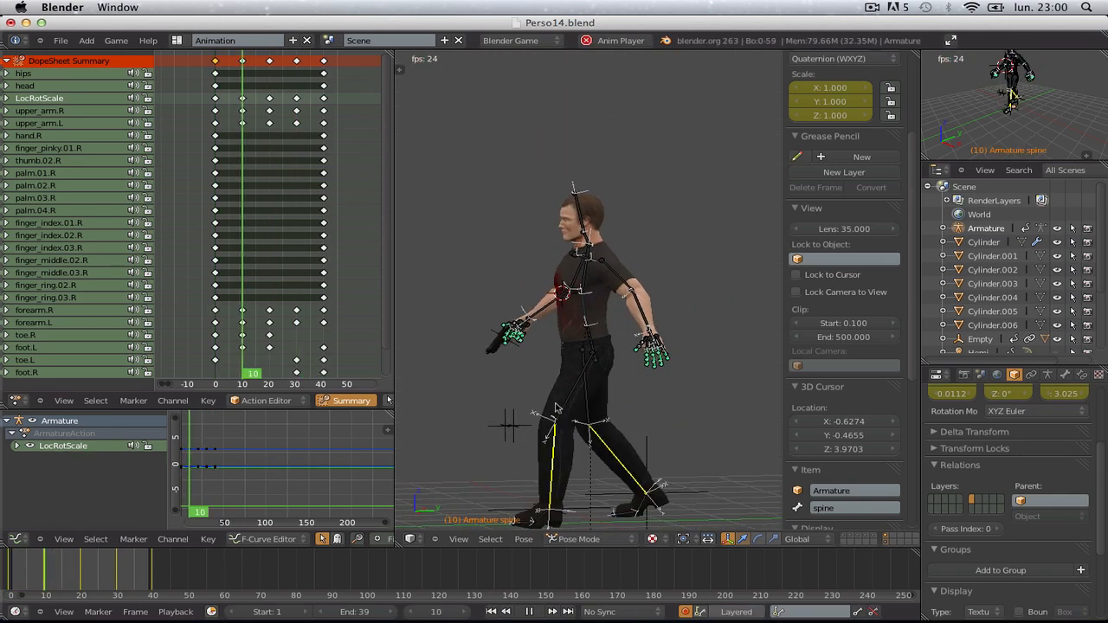
key("KP_3")
scroll(558, 407, "down", 2)
middle_click_drag(559, 408, 725, 439)
scroll(622, 415, "up", 3)
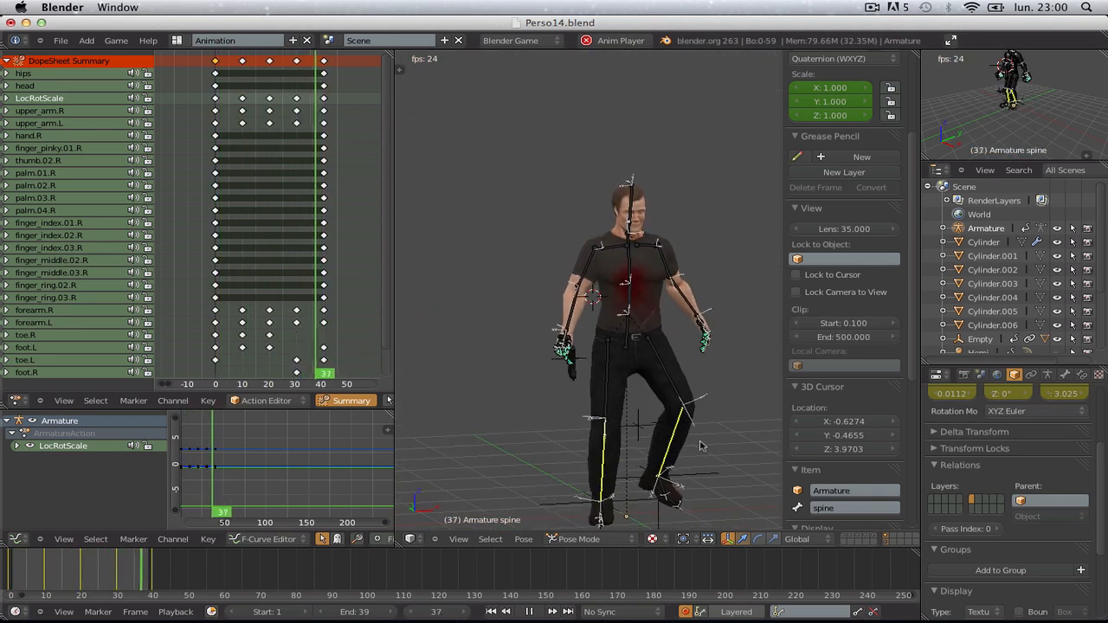
key("alt+a")
- Rotate the spine bone about -6 degrees in front view at frame 5, leaning the torso toward the gun hand
left_click(6, 581)
left_click_drag(6, 582, 27, 582)
key("KP_1")
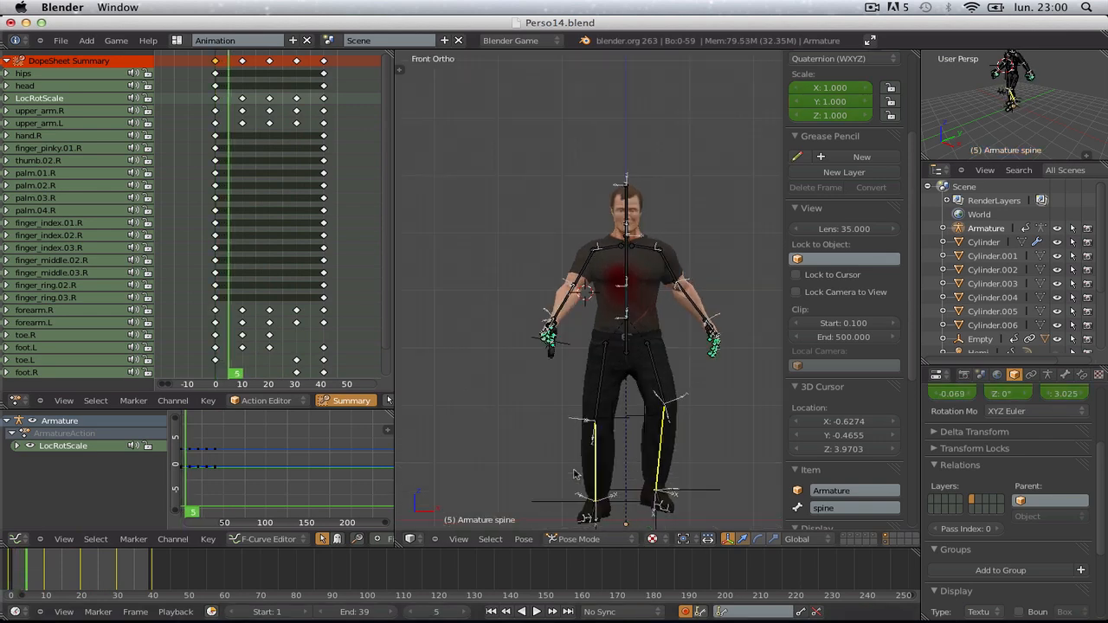
scroll(577, 473, "up", 3)
middle_click_drag(646, 413, 578, 175, "shift")
middle_click_drag(578, 233, 567, 412, "shift")
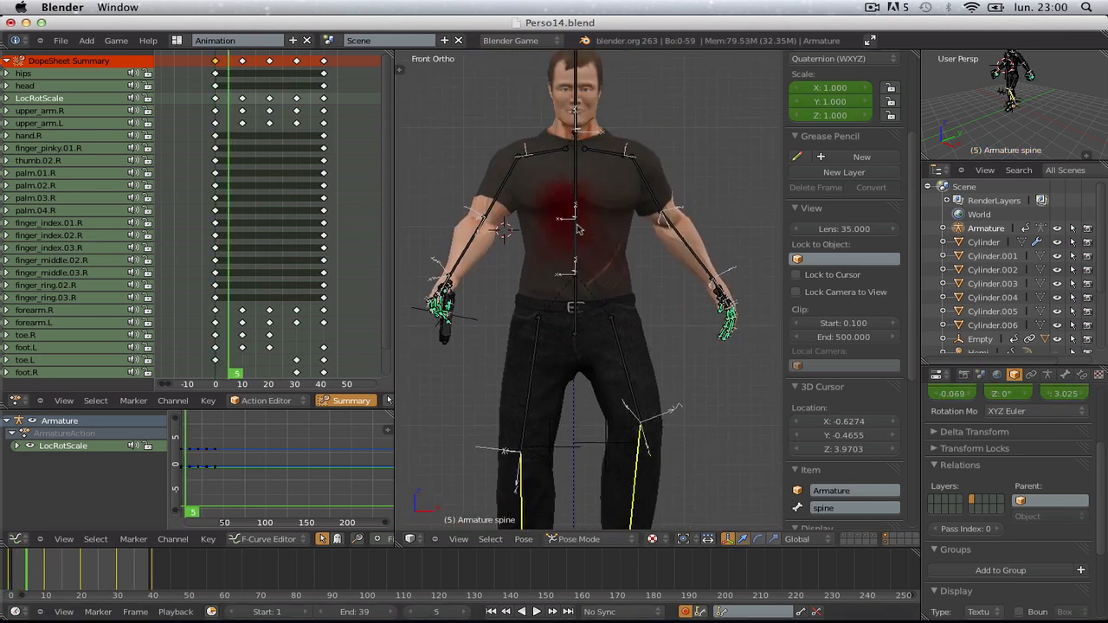
key("r")
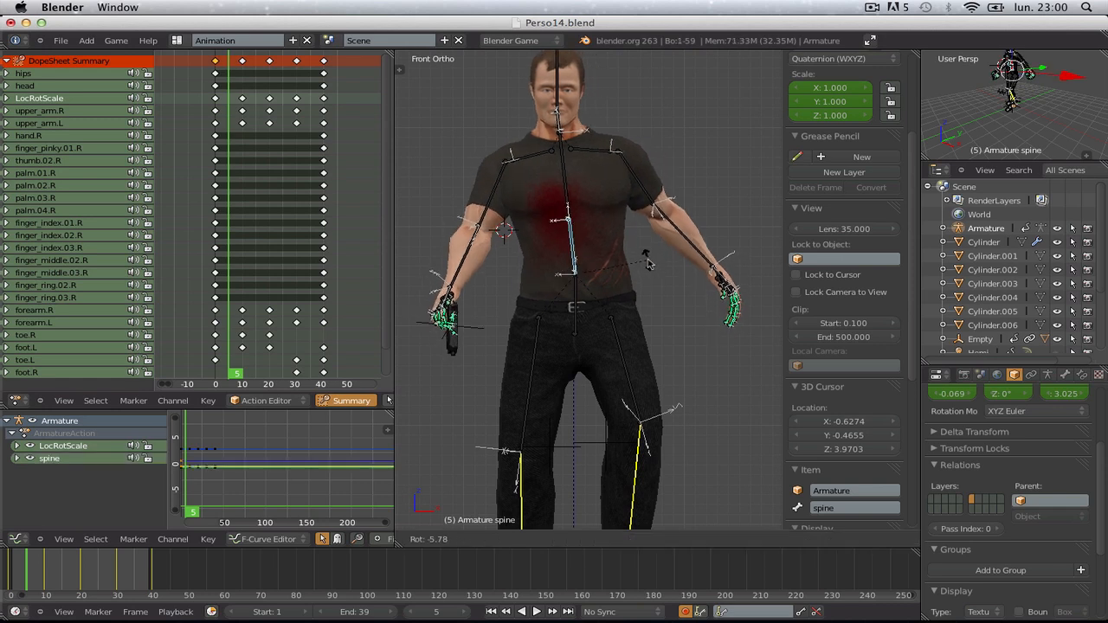
left_click(651, 266)
- Rotate the spine bone in alternating sideways directions at frames 15, 25 and 35, by about 6 degrees at frame 15
left_click_drag(56, 580, 63, 578)
key("r")
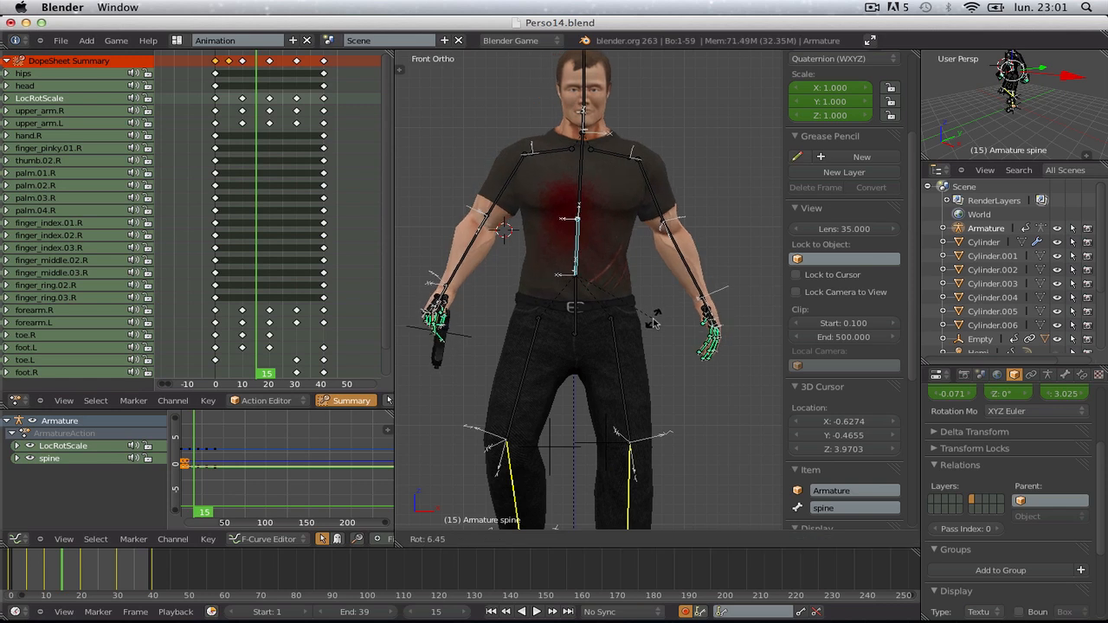
left_click(655, 324)
left_click(98, 574)
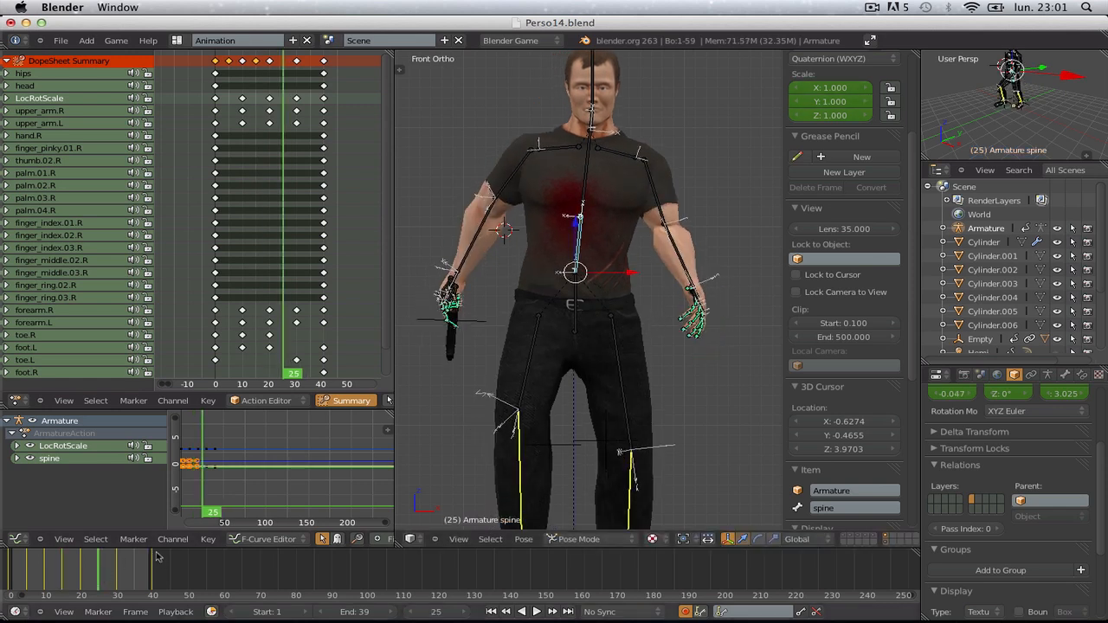
key("r")
left_click(550, 443)
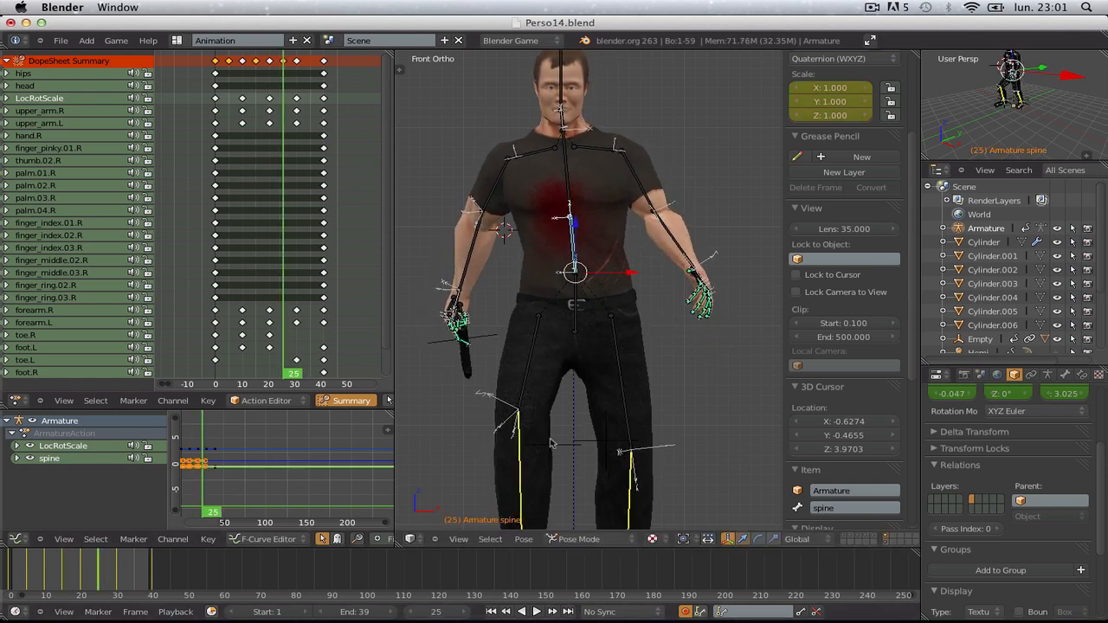
left_click(134, 576)
key("r")
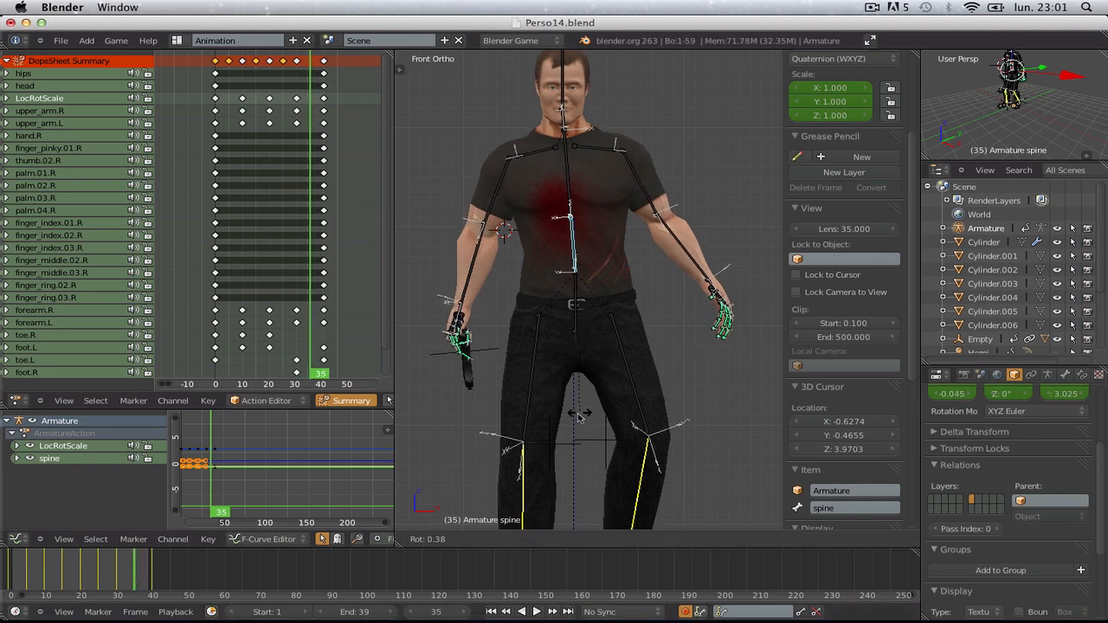
left_click(561, 404)
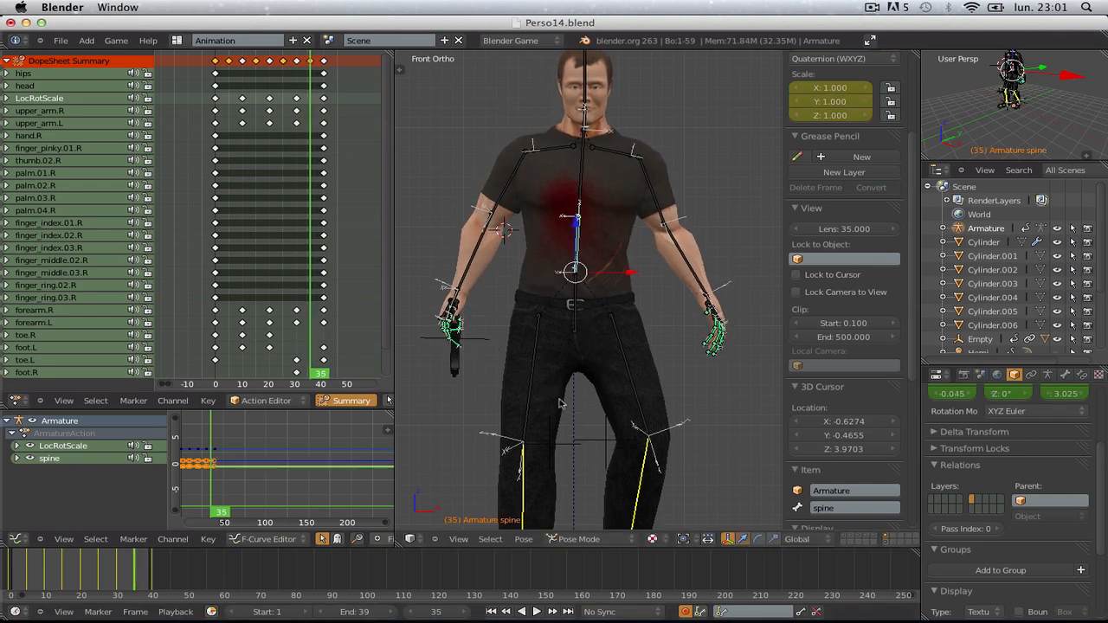
- Play the walk cycle in an angled front view to check the torso's side-to-side sway
key("alt+a")
scroll(557, 414, "down", 4)
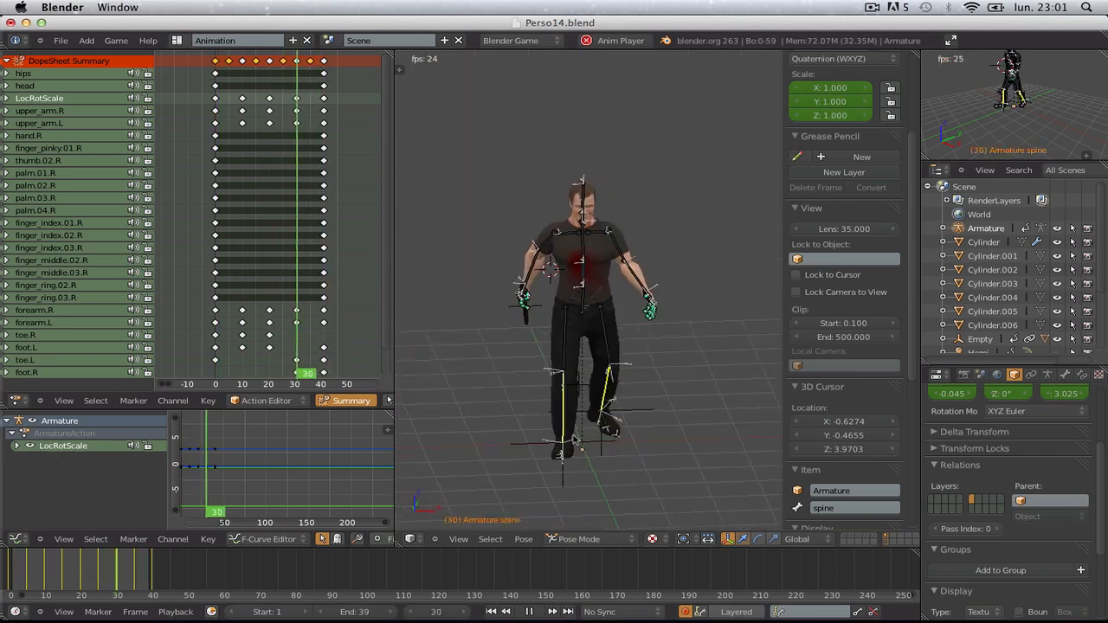
scroll(591, 435, "up", 4)
key("alt+a")
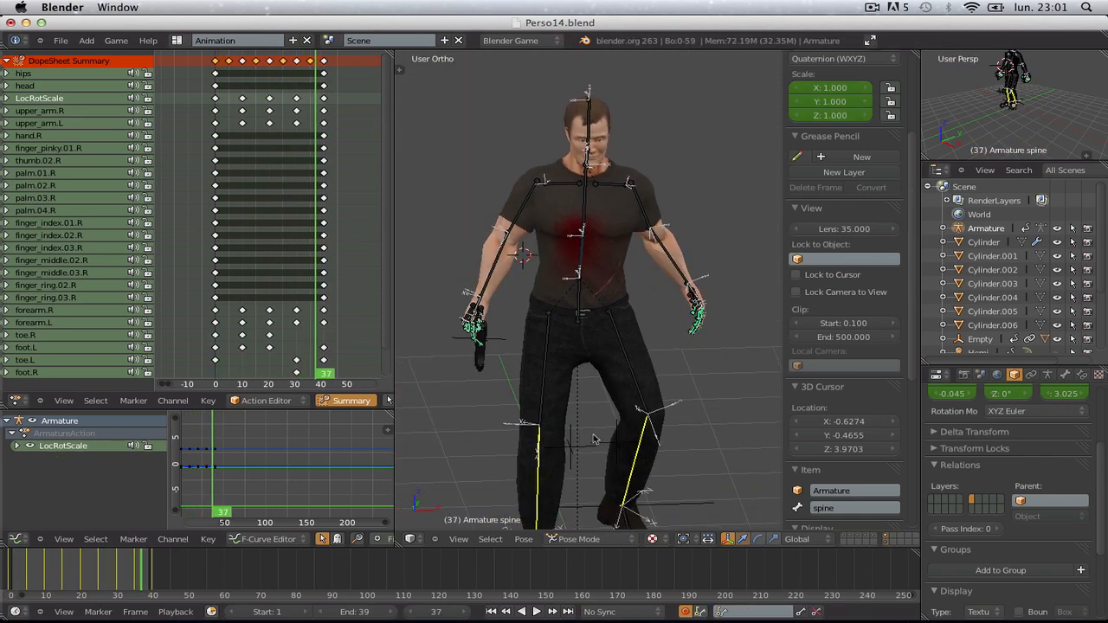
- Rotate the spine bone slightly toward the gun-hand side in front view at frame 5
left_click_drag(109, 556, 28, 586)
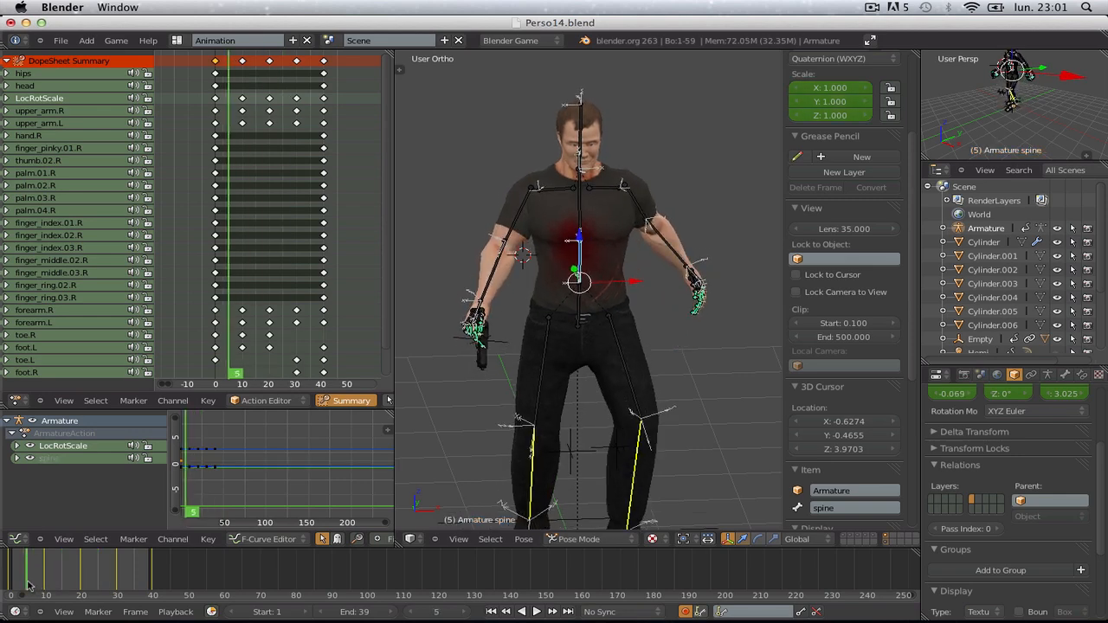
left_click_drag(97, 582, 25, 582)
scroll(582, 396, "down", 2)
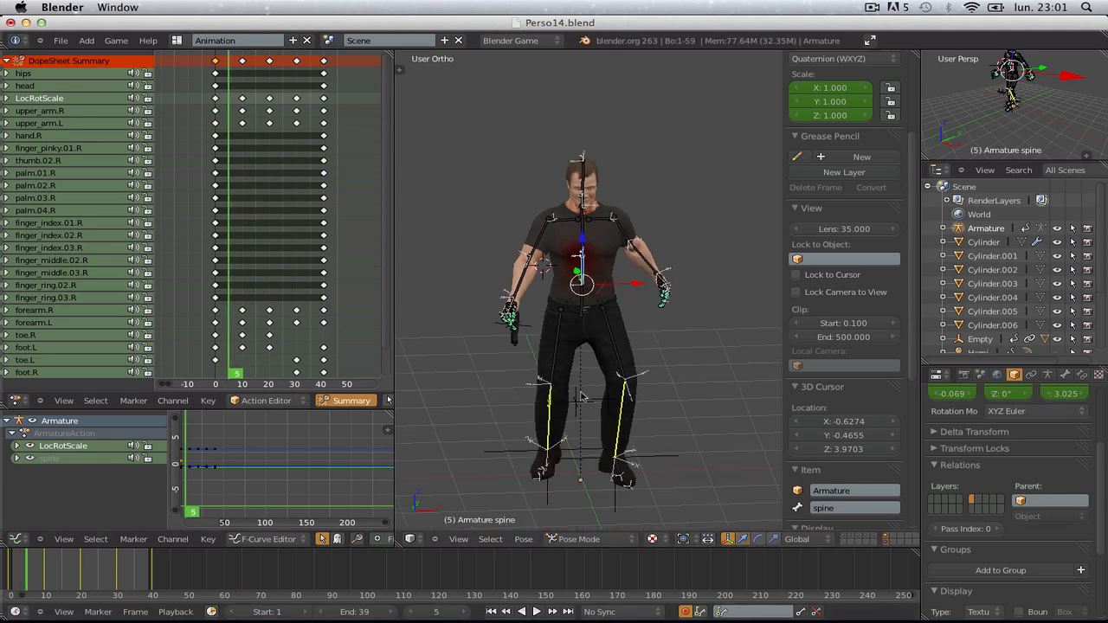
key("KP_1")
scroll(581, 396, "up", 3)
key("r")
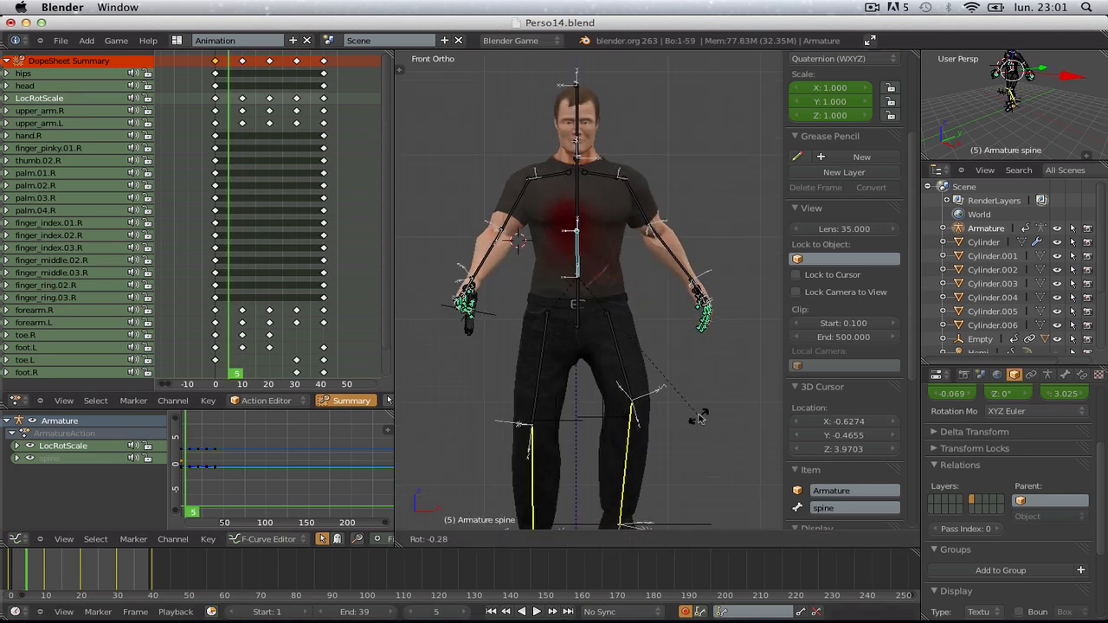
left_click(697, 409)
- Rotate the spine bone about 7 degrees away from the gun-hand side at frame 25
left_click(102, 571)
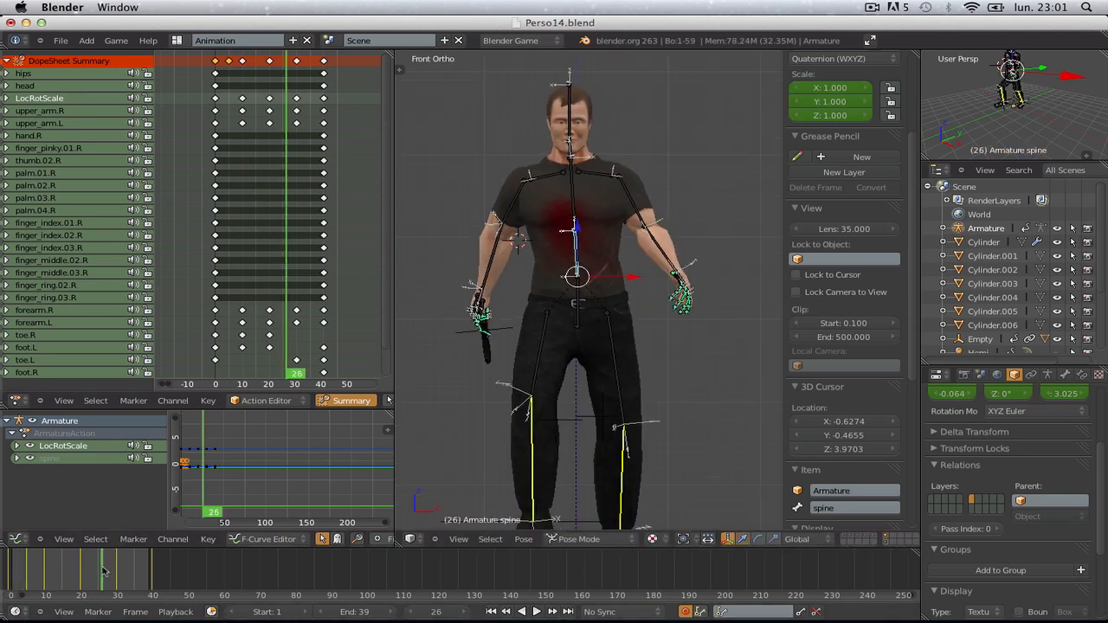
left_click(98, 571)
key("r")
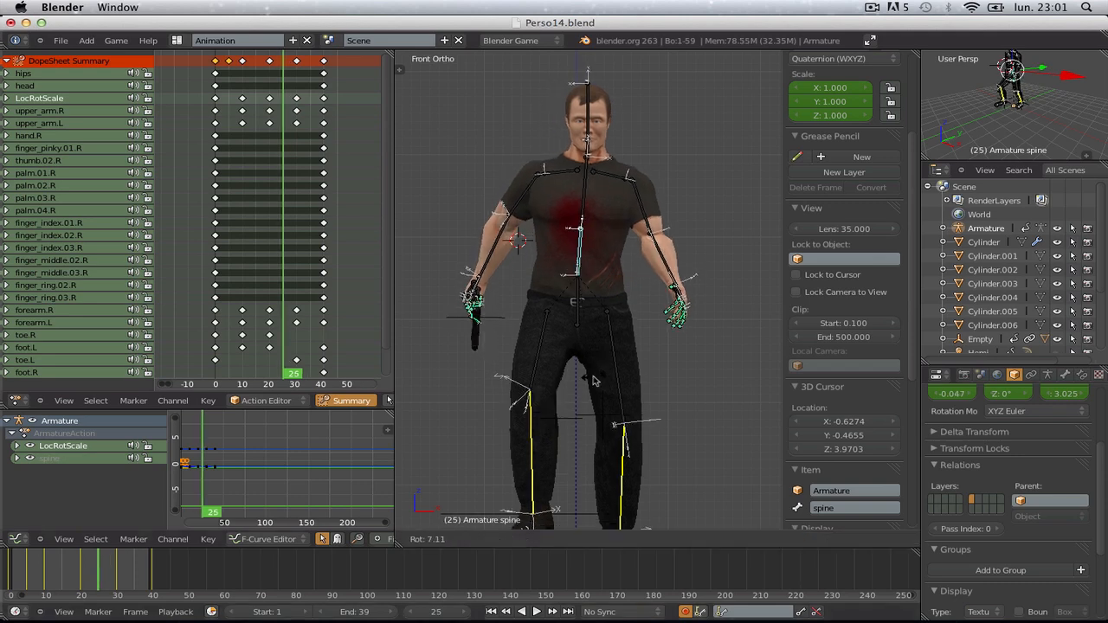
left_click(594, 383)
- Play the walk cycle in an angled view and undo the spine rotations at frames 5 and 25
key("KP_5")
scroll(594, 381, "down", 4)
key("alt+a")
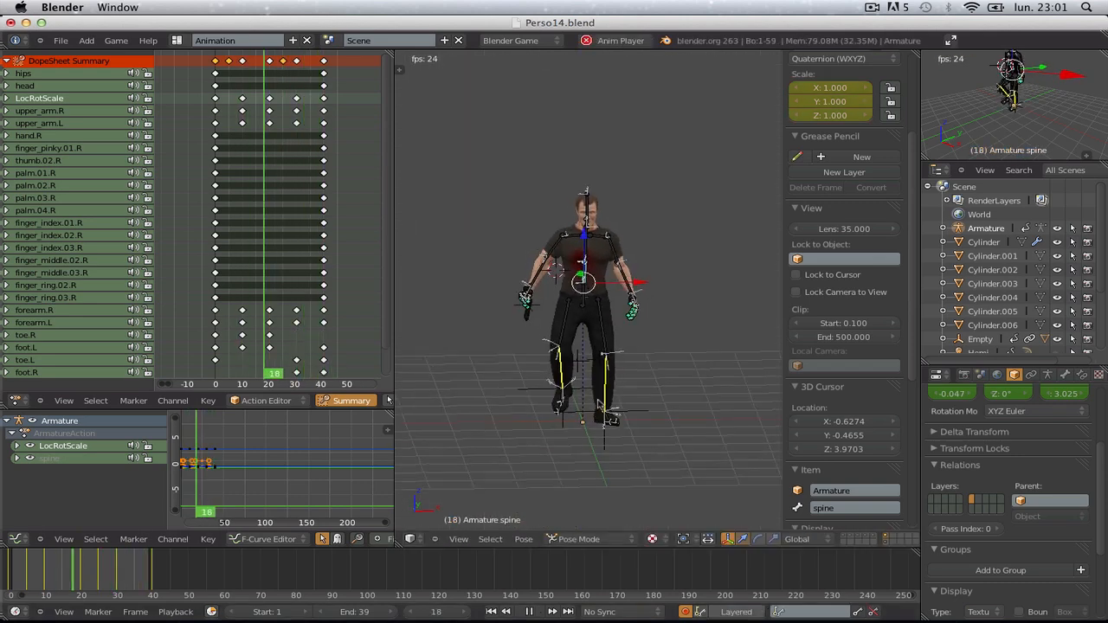
key("Escape")
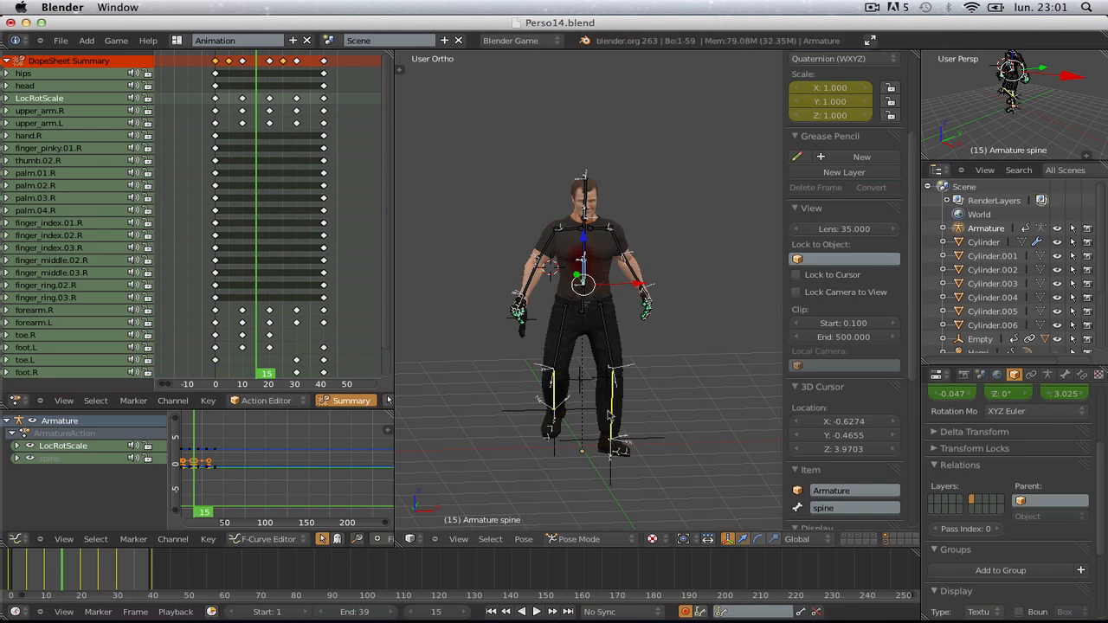
key("ctrl+z")
key("ctrl+z")
- Examine the body pose at frames 0 and 10 from the front and an angled side view
mouse_move(40, 584)
left_mouse_down()
mouse_move(71, 588)
mouse_move(24, 590)
mouse_move(46, 592)
left_mouse_up()
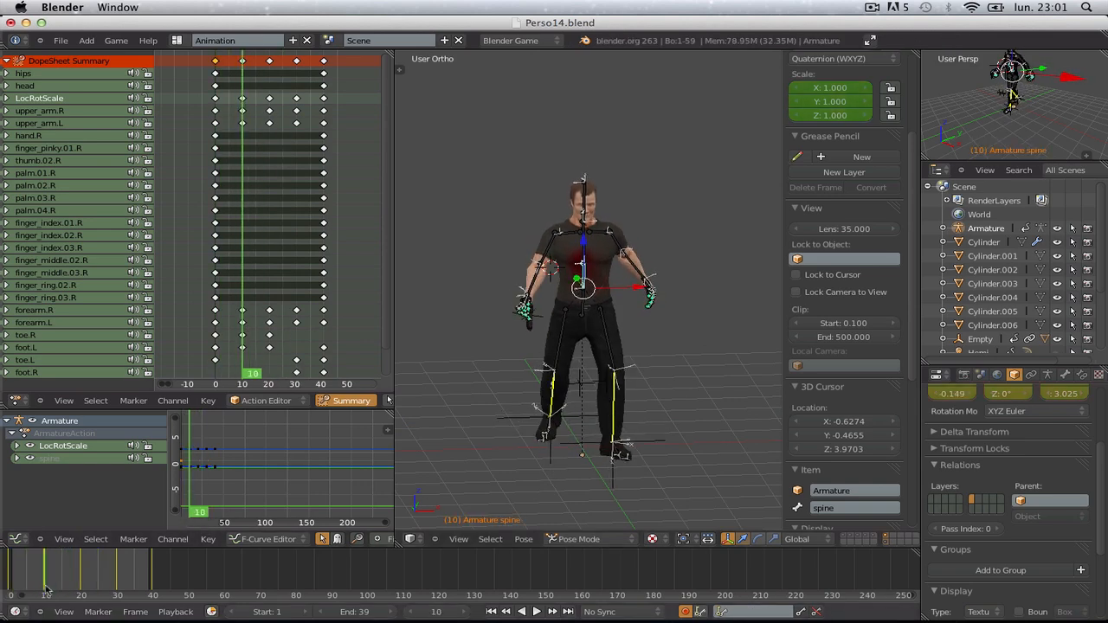
key("KP_1")
scroll(648, 425, "down", 1)
scroll(648, 425, "up", 3)
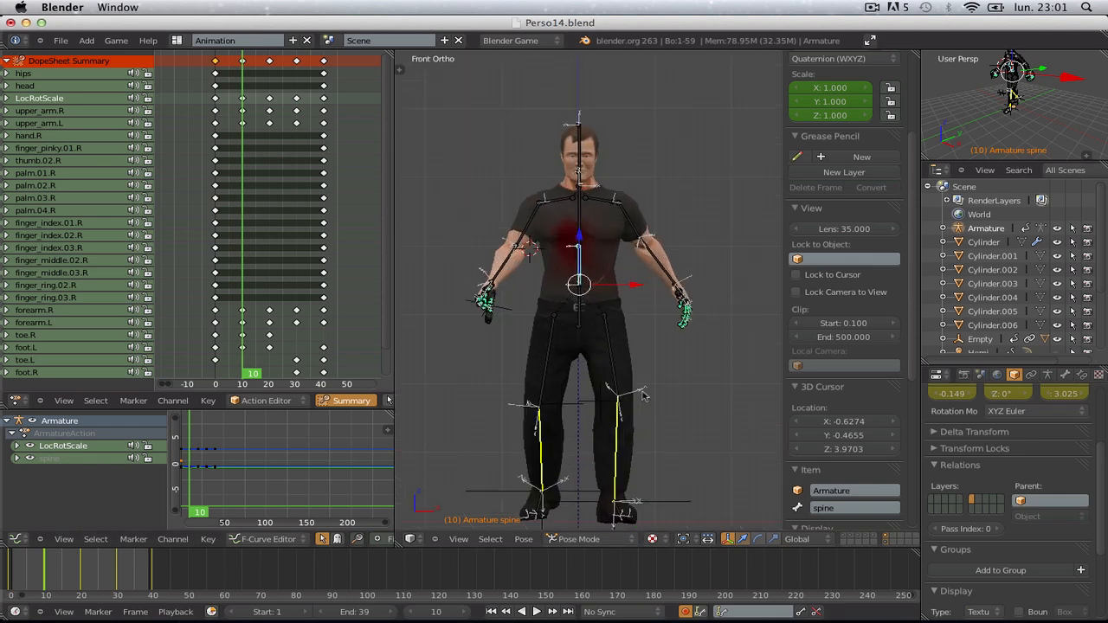
scroll(634, 375, "down", 1)
middle_click_drag(634, 375, 728, 407)
left_click(8, 582)
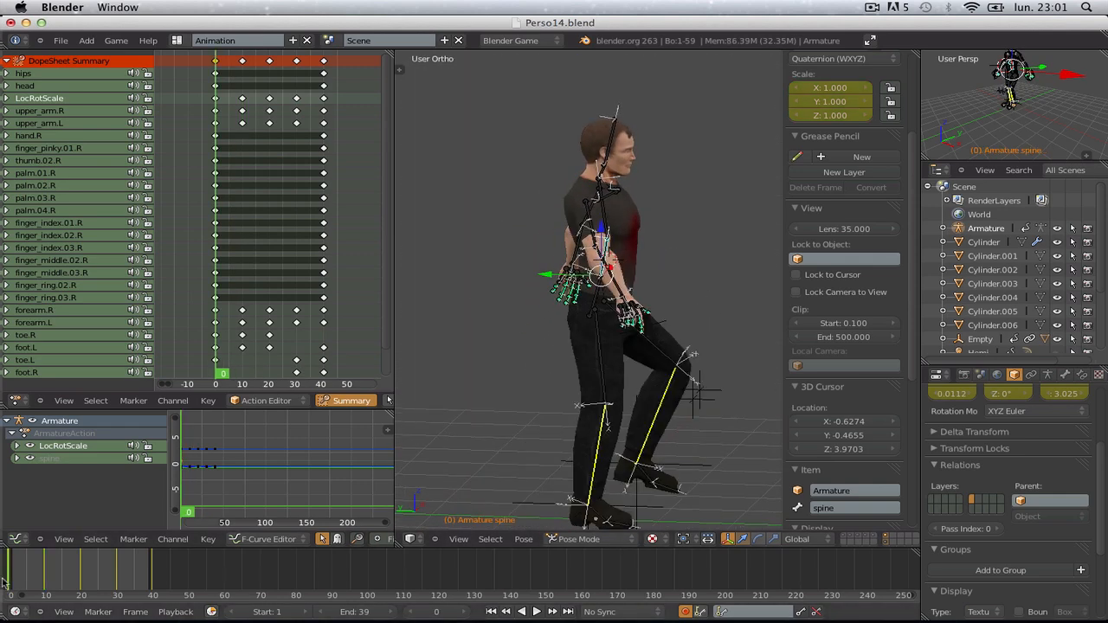
left_click_drag(25, 577, 46, 580)
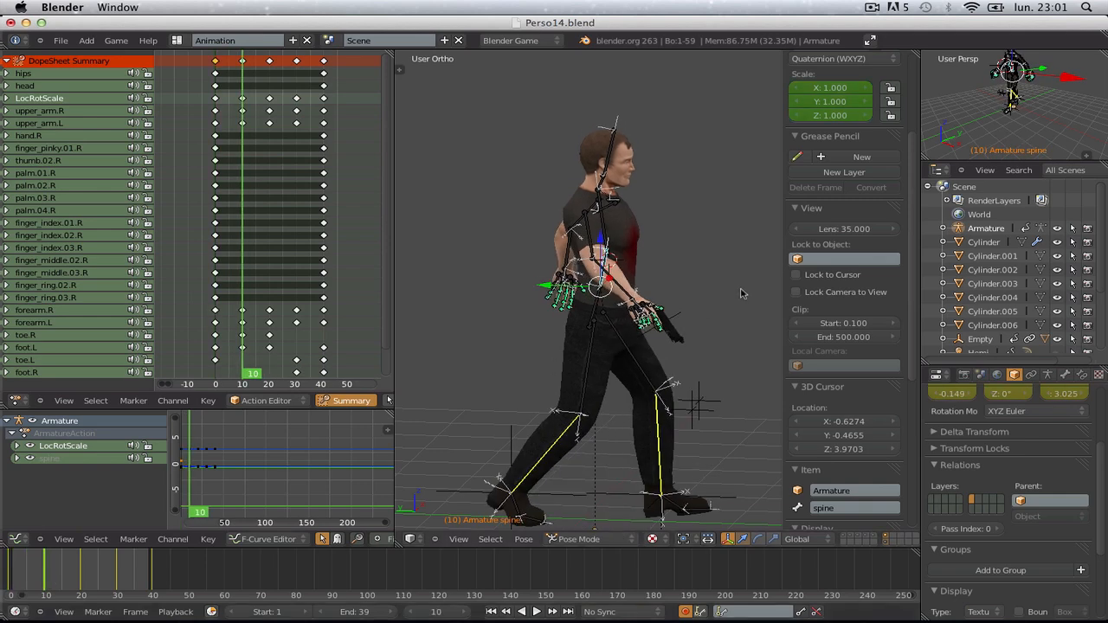
- Rotate the hips bone about -5 degrees in front view at frame 10, tilting the body toward the gun hand
key("KP_1")
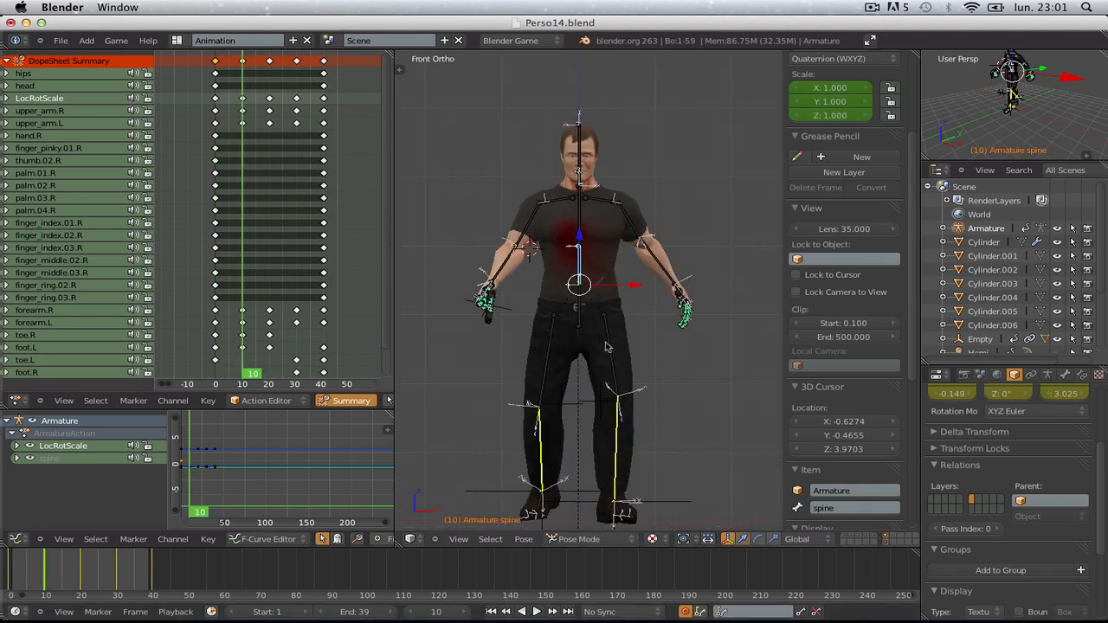
right_click(578, 307)
key("r")
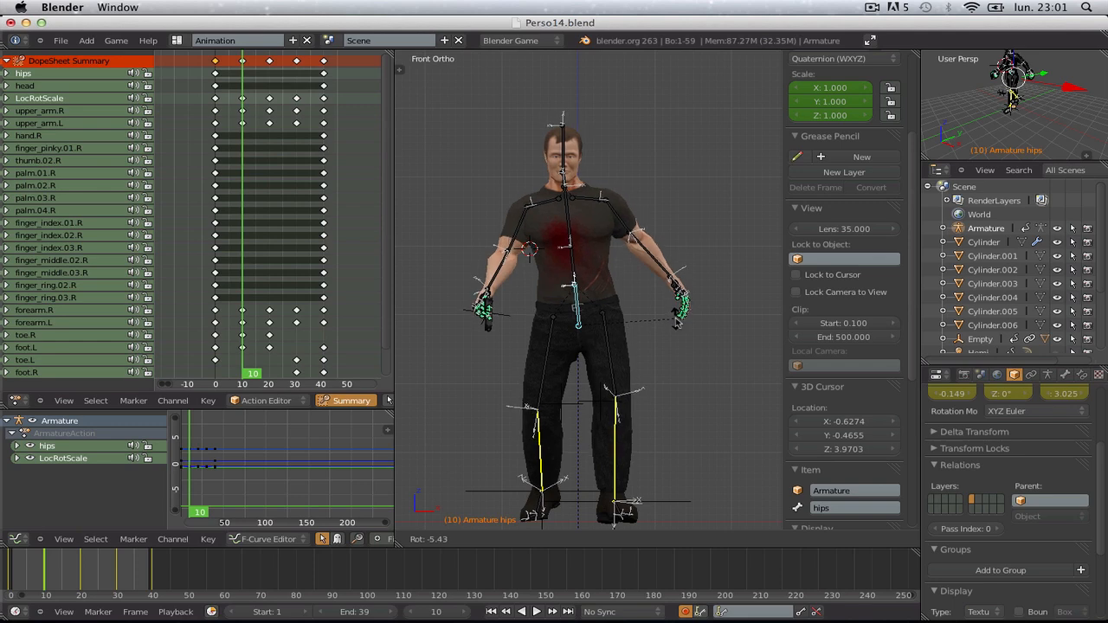
left_click(678, 324)
- Rotate the hips bone a few degrees in front view at frame 30, tilting the body away from the gun hand
left_click_drag(82, 567, 117, 567)
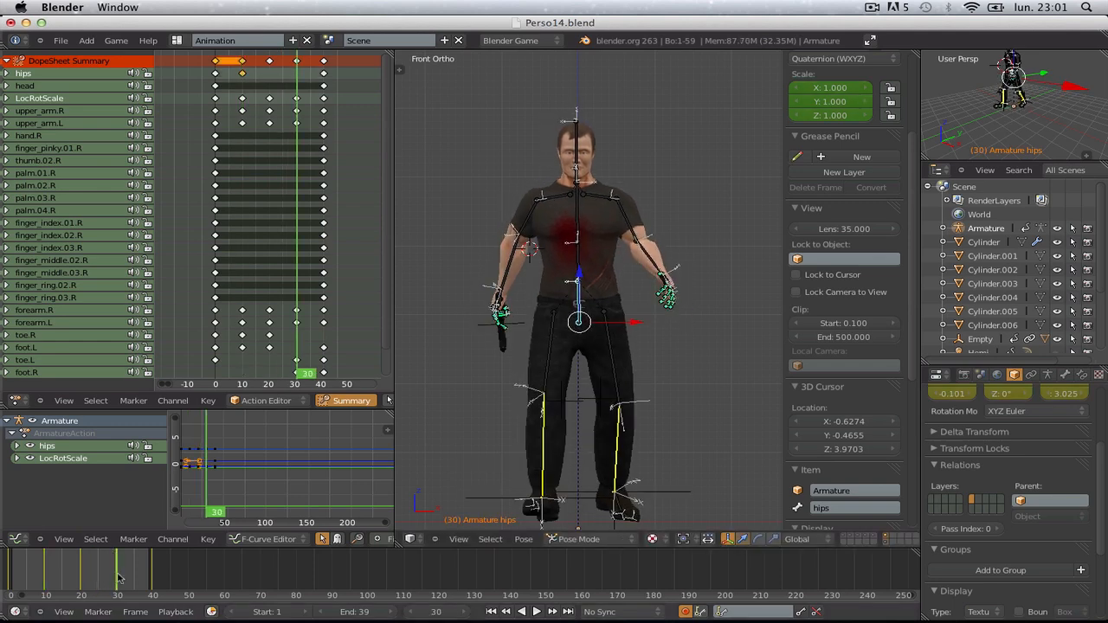
key("r")
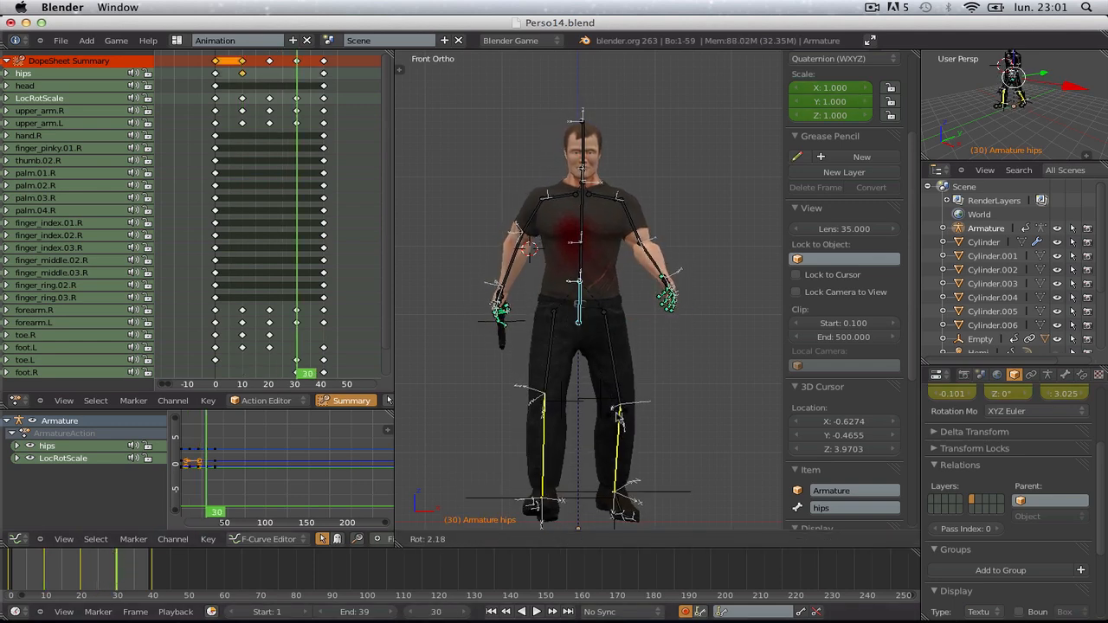
left_click(617, 415)
mouse_move(571, 425)
middle_mouse_down()
mouse_move(652, 448)
mouse_move(554, 454)
mouse_move(562, 426)
middle_mouse_up()
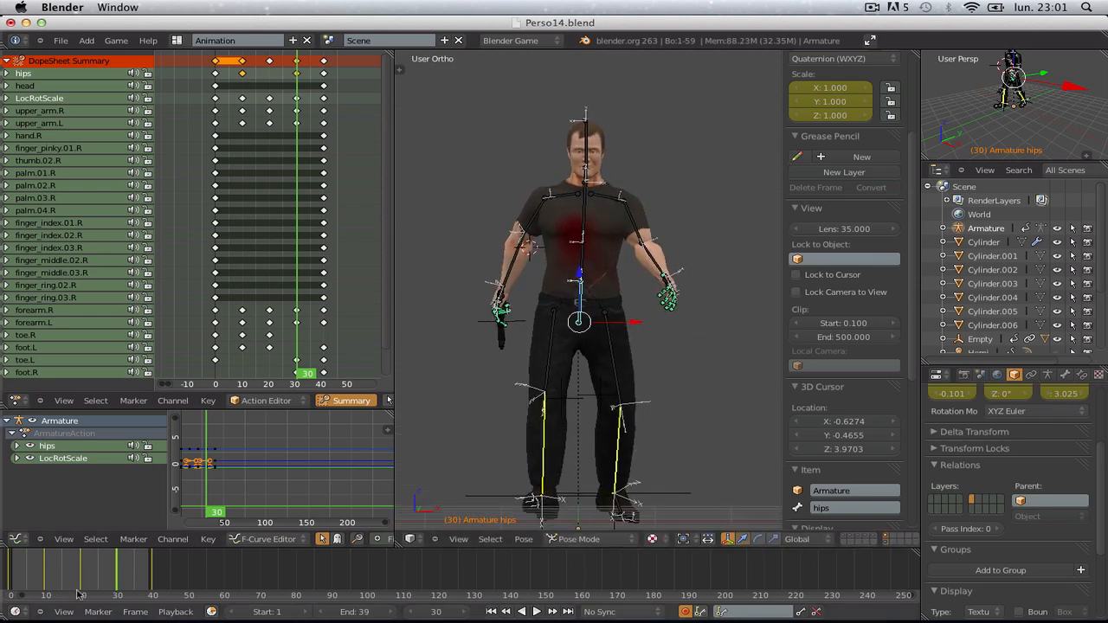
- Play the walk cycle and examine the body sway from several angled views
key("alt+a")
scroll(541, 414, "down", 3)
middle_click_drag(541, 415, 604, 434)
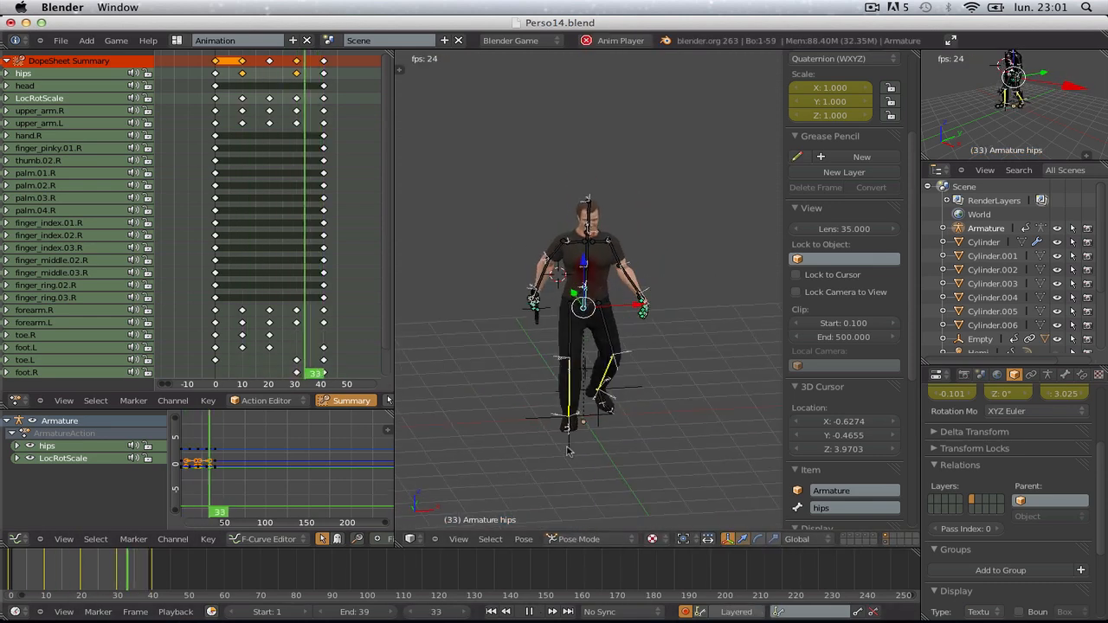
key("a")
key("a")
key("a")
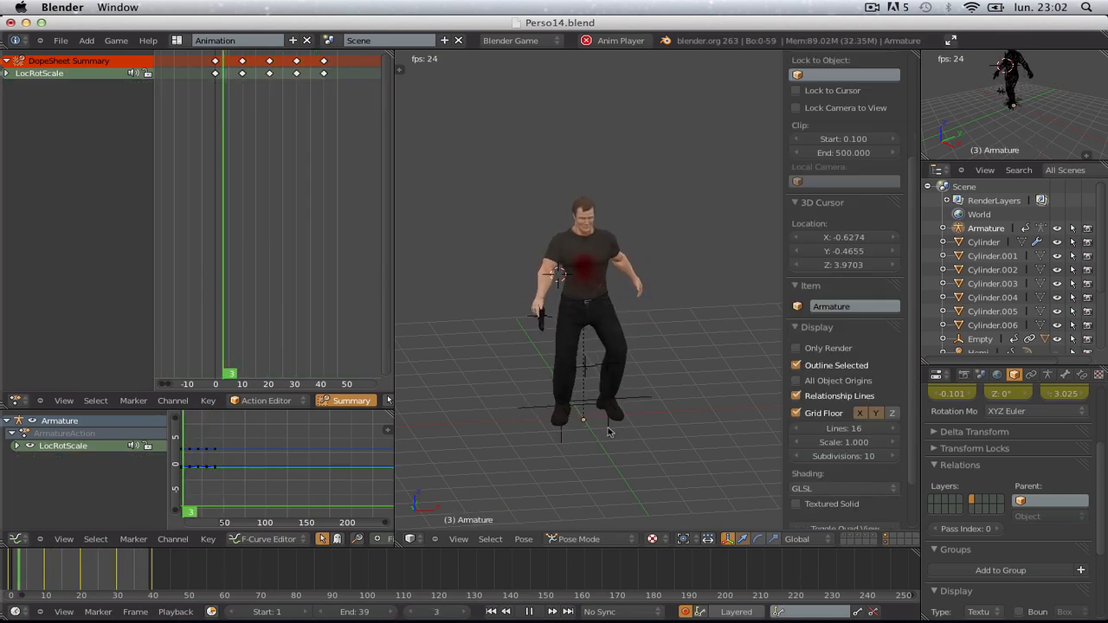
scroll(614, 433, "down", 2)
middle_click_drag(616, 433, 573, 423)
key("alt+h")
scroll(641, 417, "up", 3)
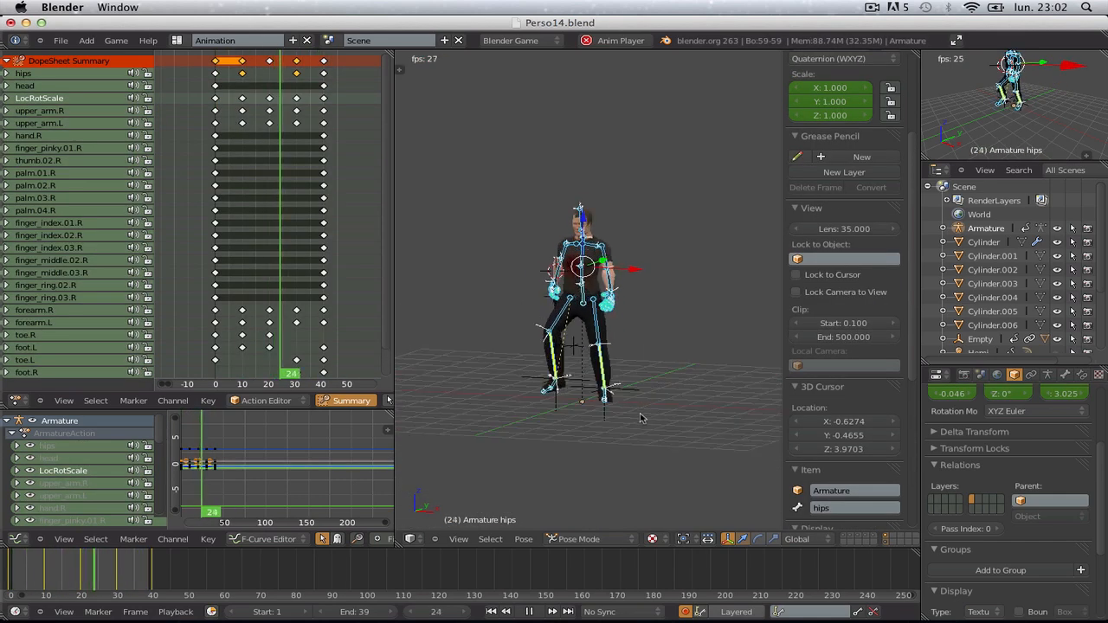
- Preview the playing walk cycle with only renderable objects shown, restore the normal display and stop playback
key("a")
scroll(810, 404, "down", 4)
left_click(796, 439)
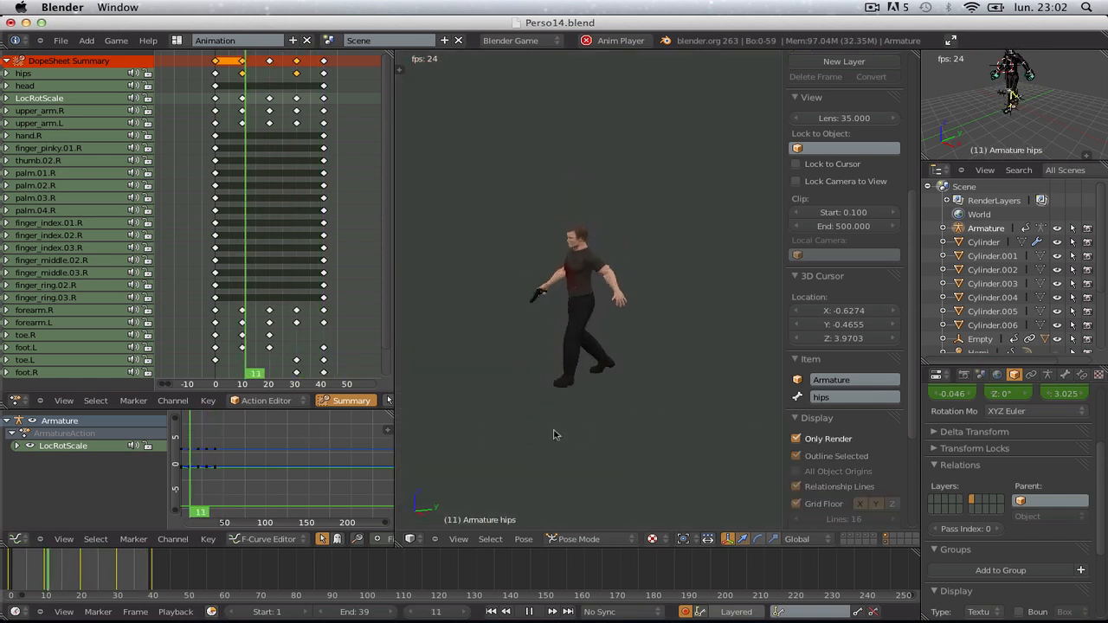
left_click(798, 439)
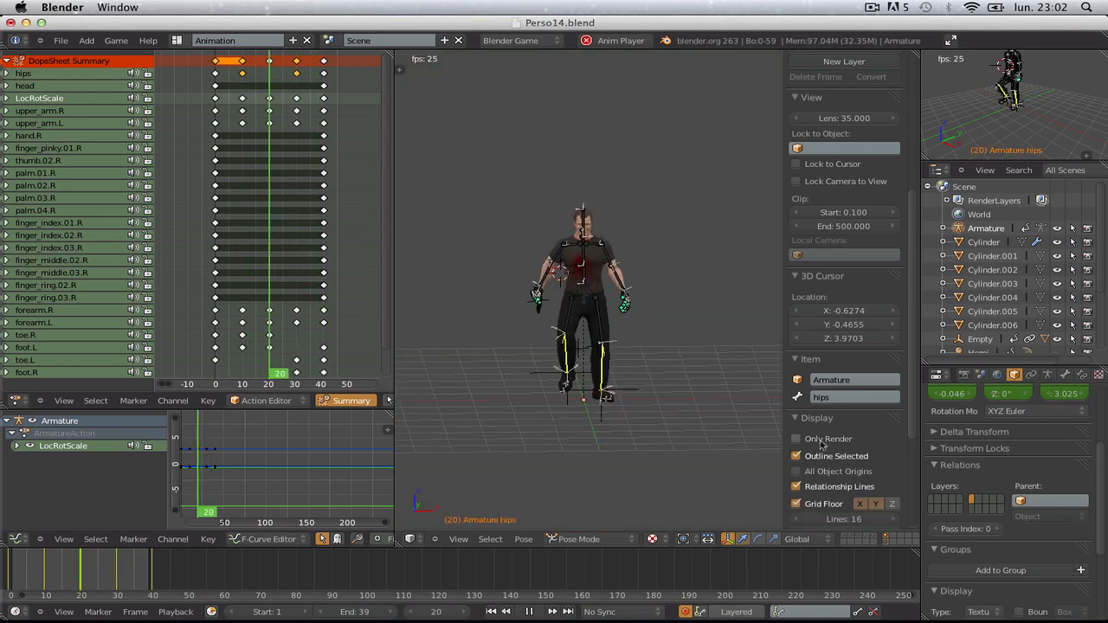
scroll(675, 442, "up", 5)
key("alt+a")
- Scale all of the armature's keyframes by about 0.777 from frame 0, so the last keys fall on frame 31
left_click(5, 574)
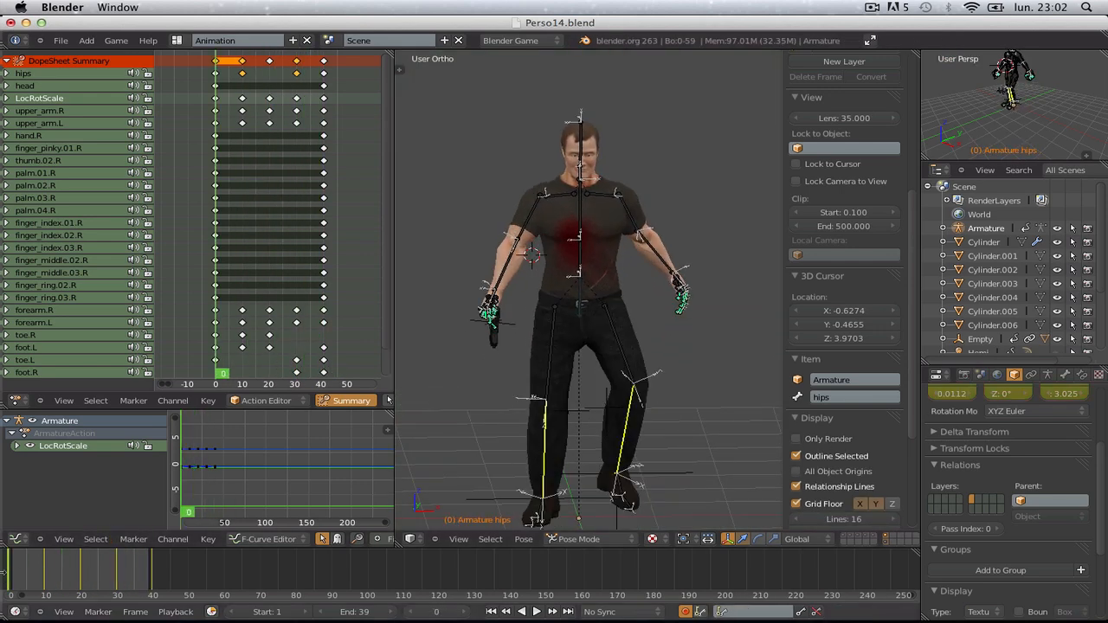
key("Home")
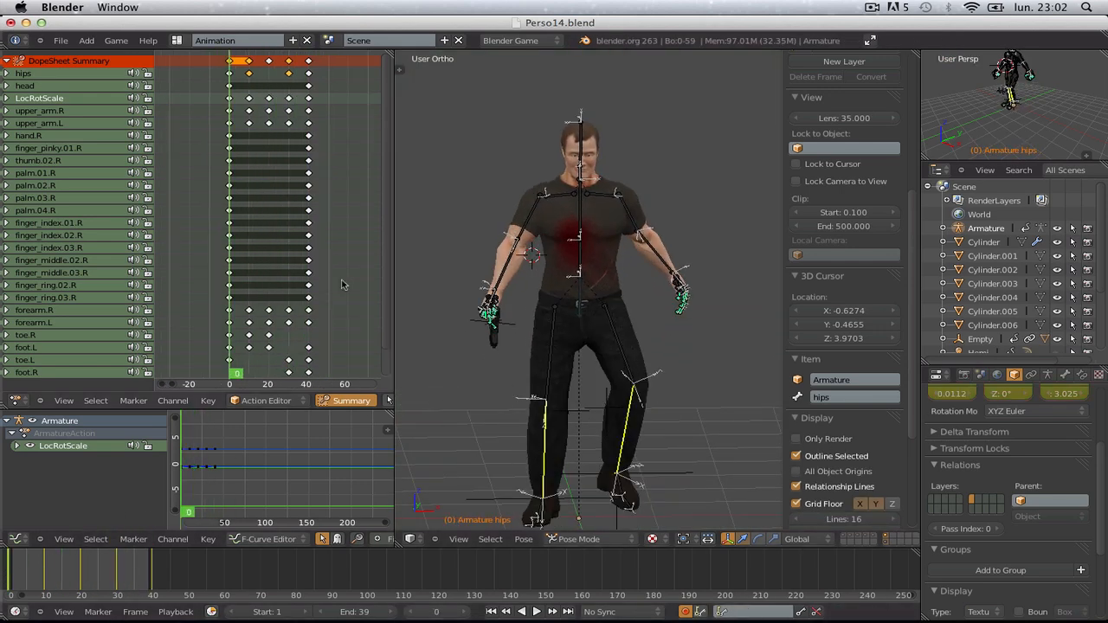
key("a")
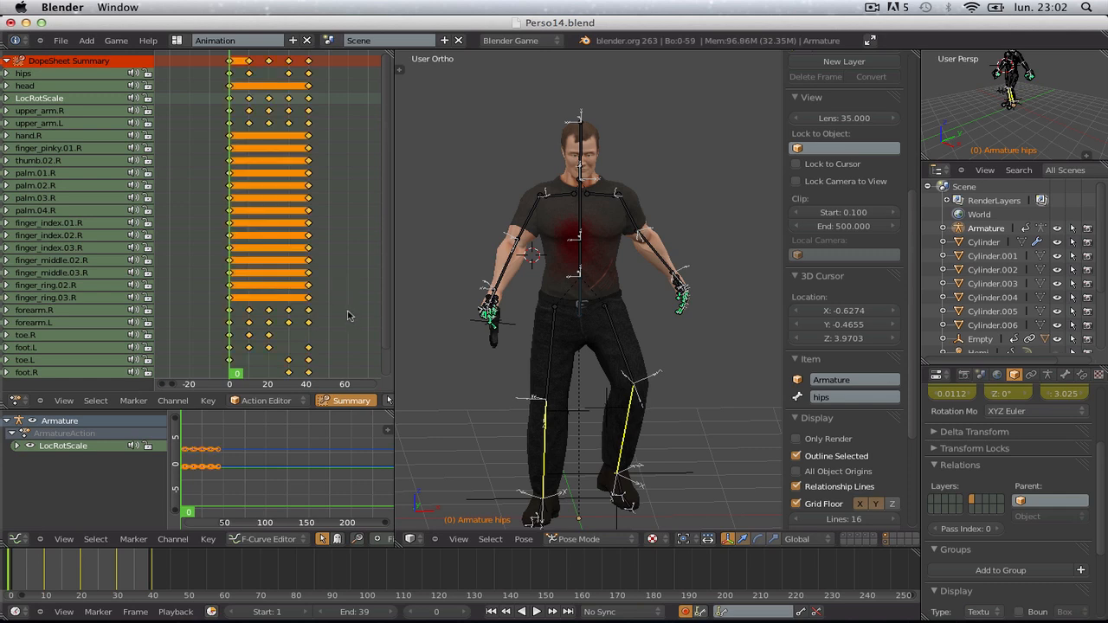
key("s")
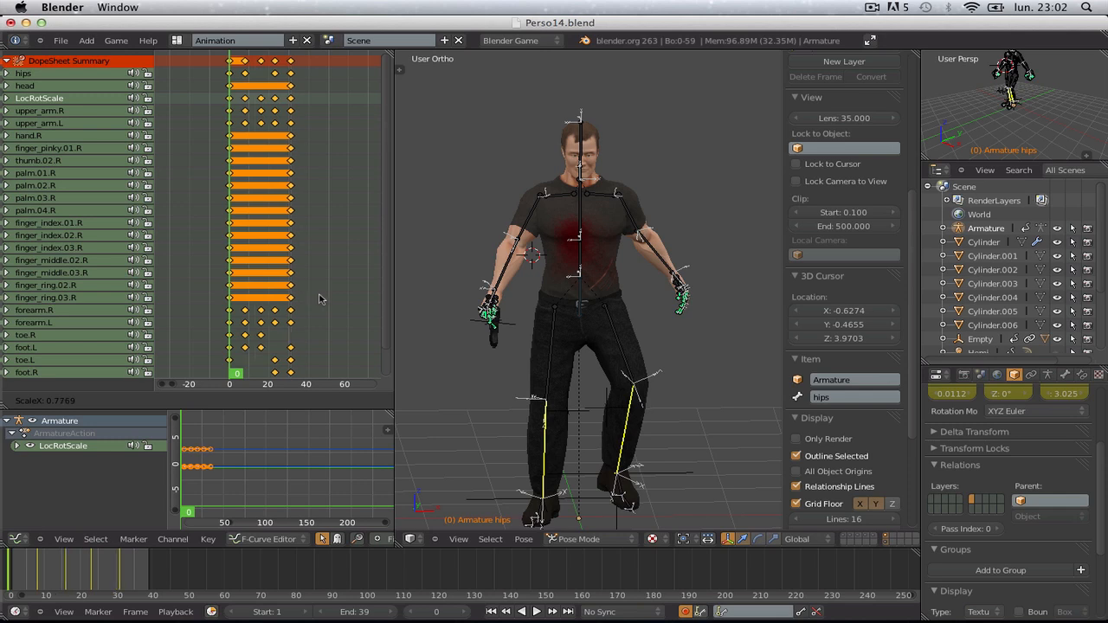
left_click(121, 580)
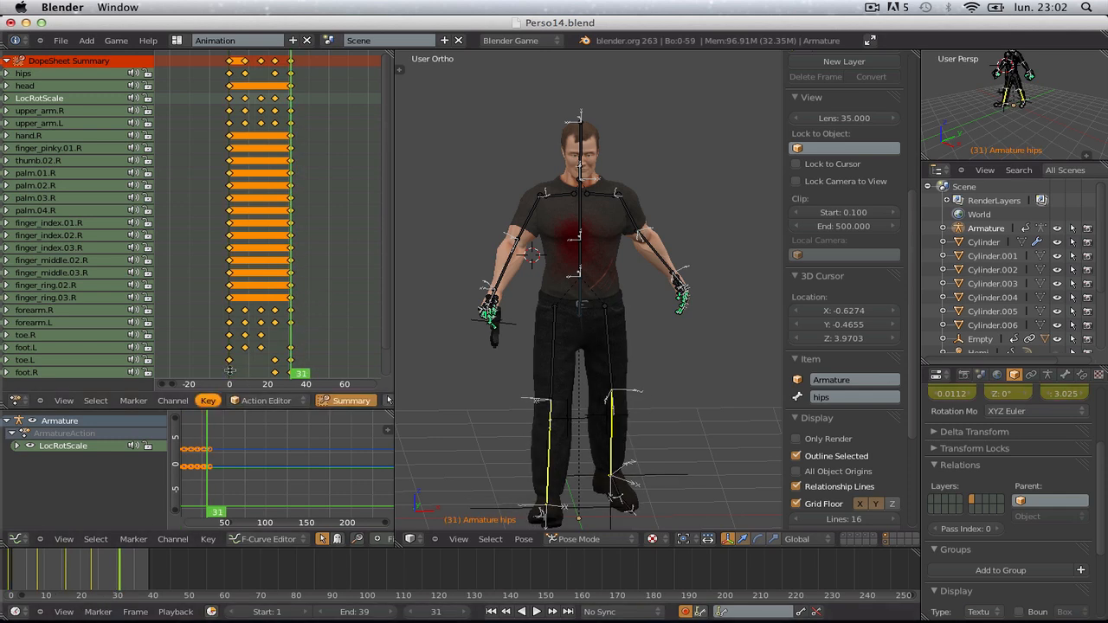
key("s")
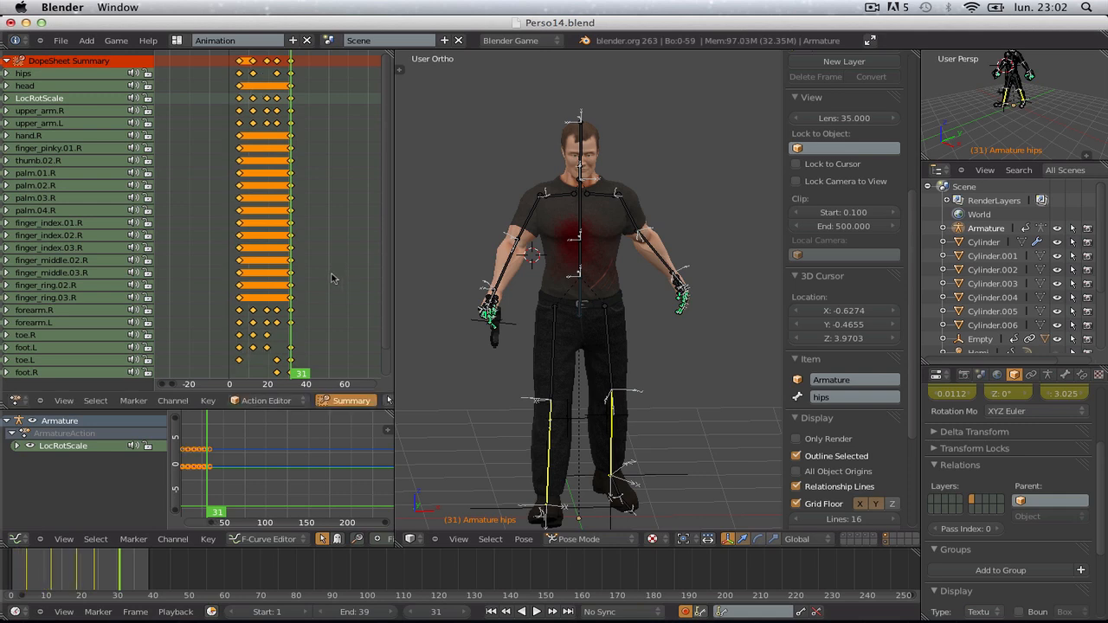
key("s")
left_click(320, 286)
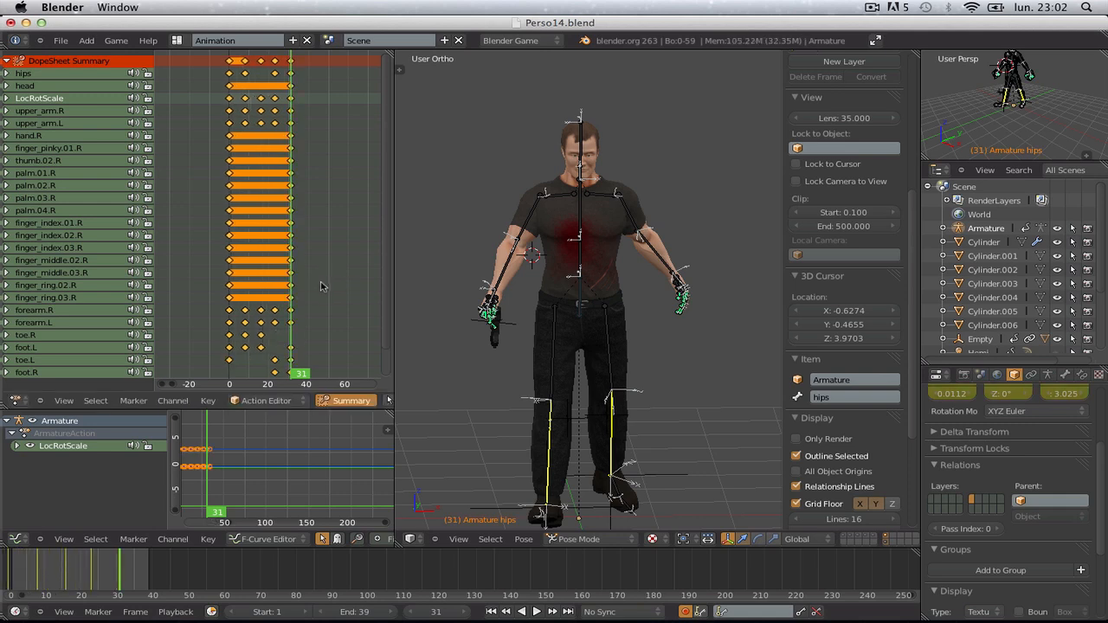
- Compress and shift all of the armature's keyframes so that they span from frame 0 to about frame 27
key("s")
left_click(314, 278)
key("g")
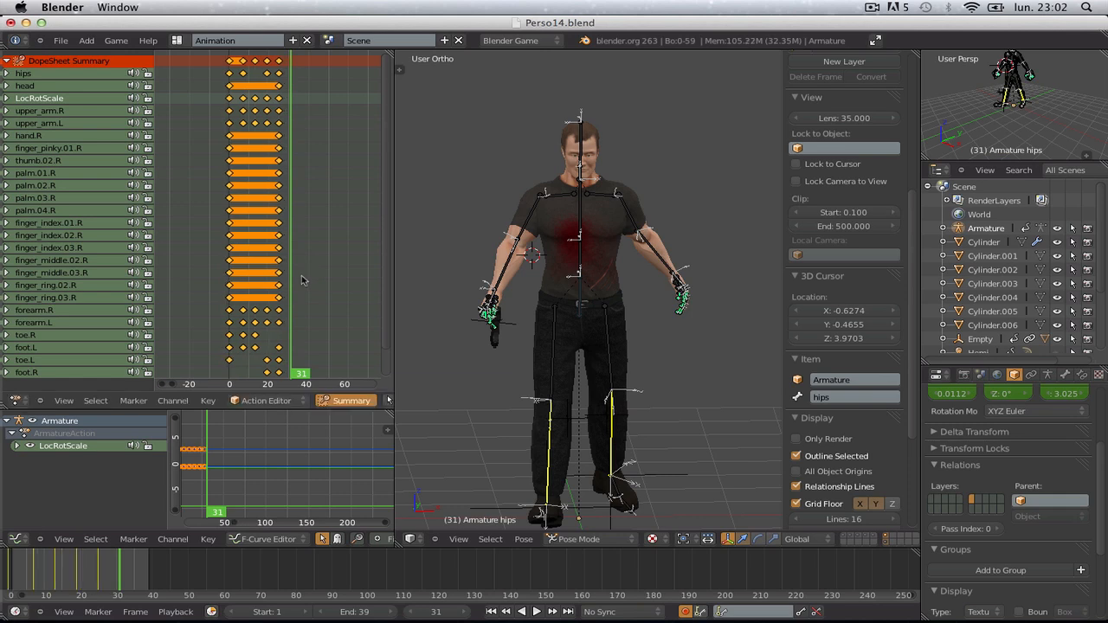
key("s")
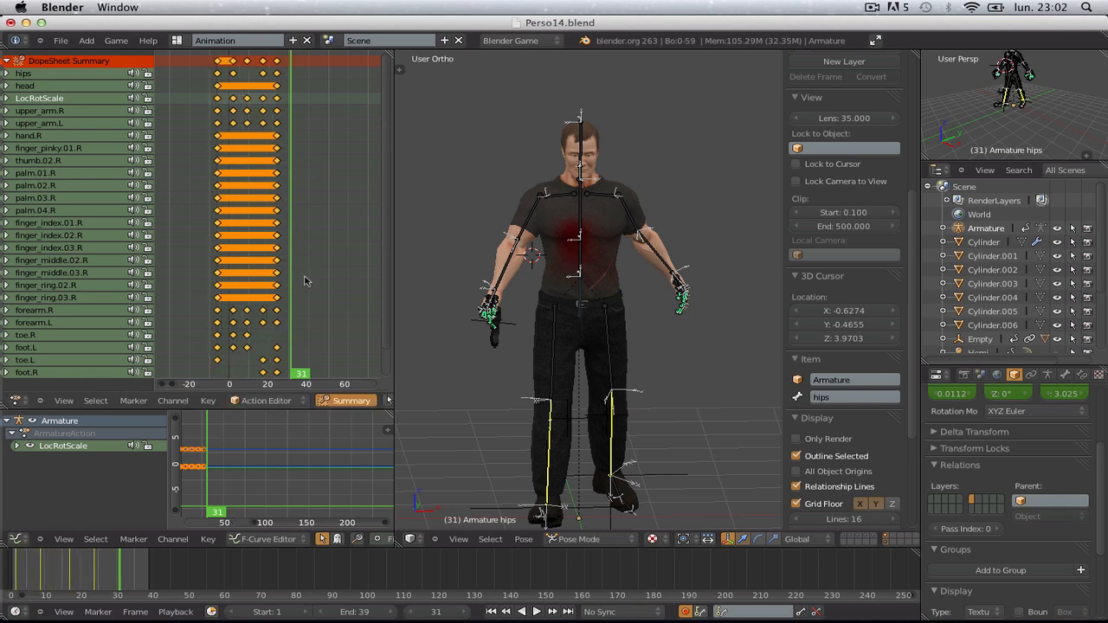
key("g")
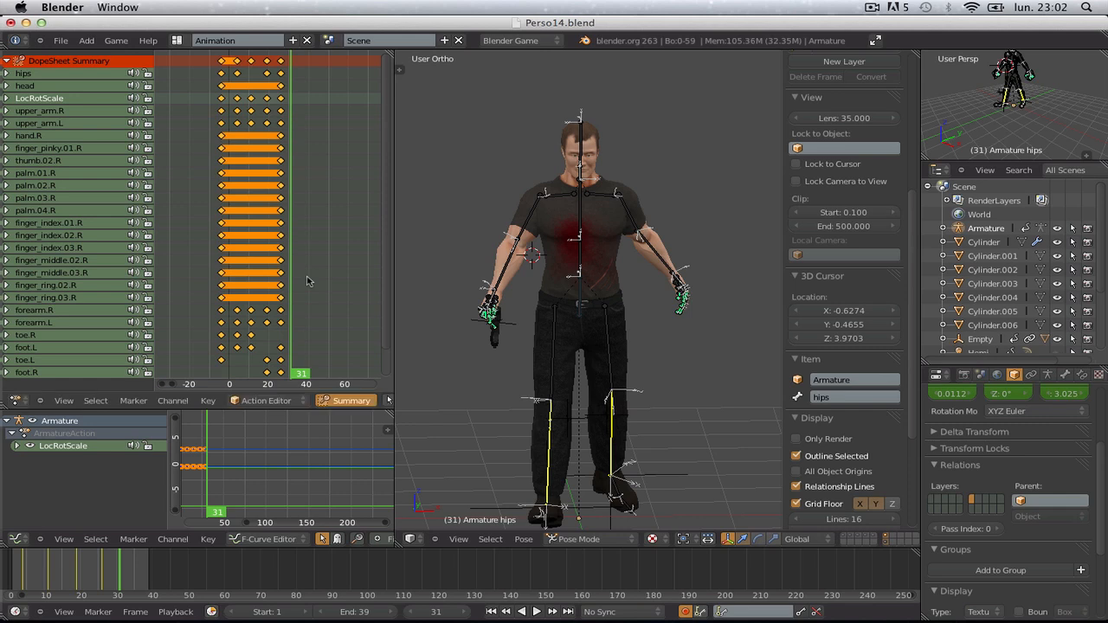
key("s")
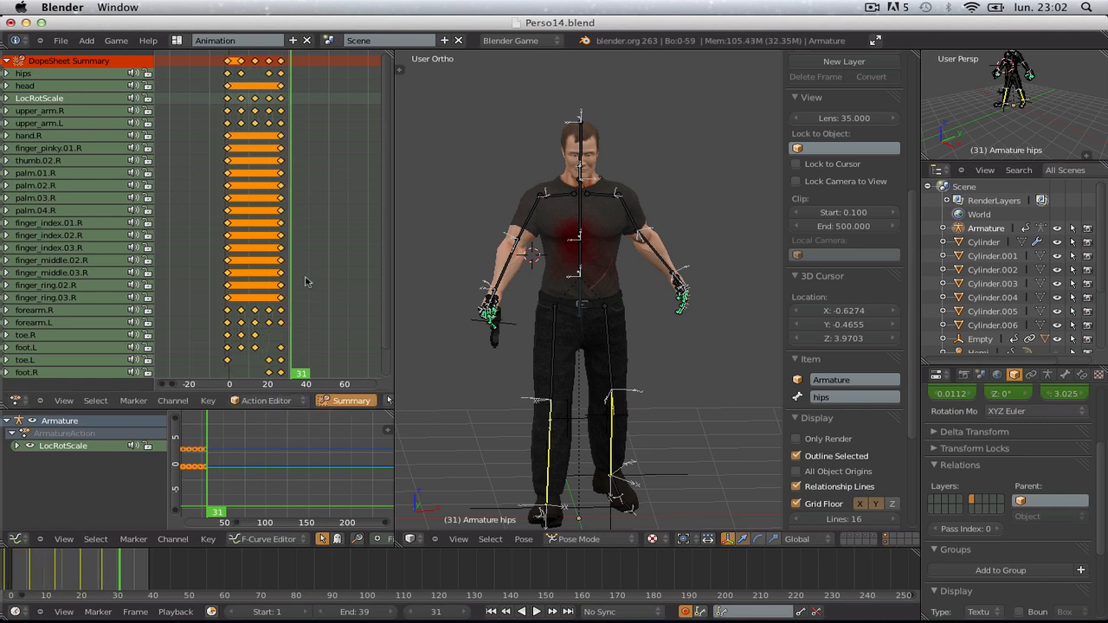
left_click(309, 279)
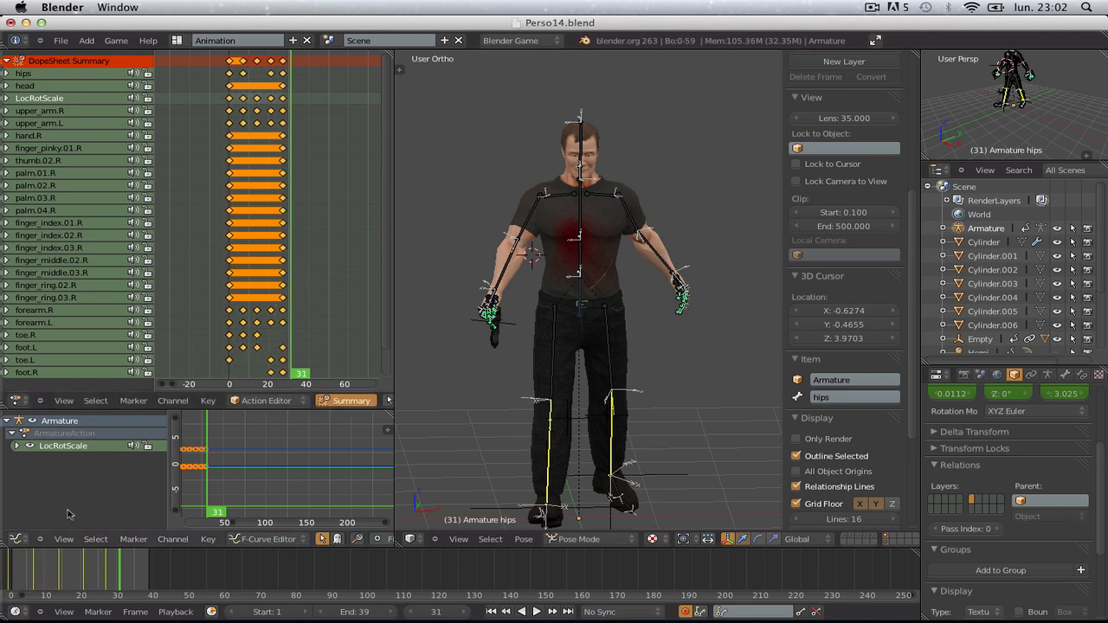
- Fine-tune the scale of the armature's keyframes so the last keys fall on frame 26, and deselect them
left_click(99, 566)
left_click_drag(99, 568, 106, 567)
key("s")
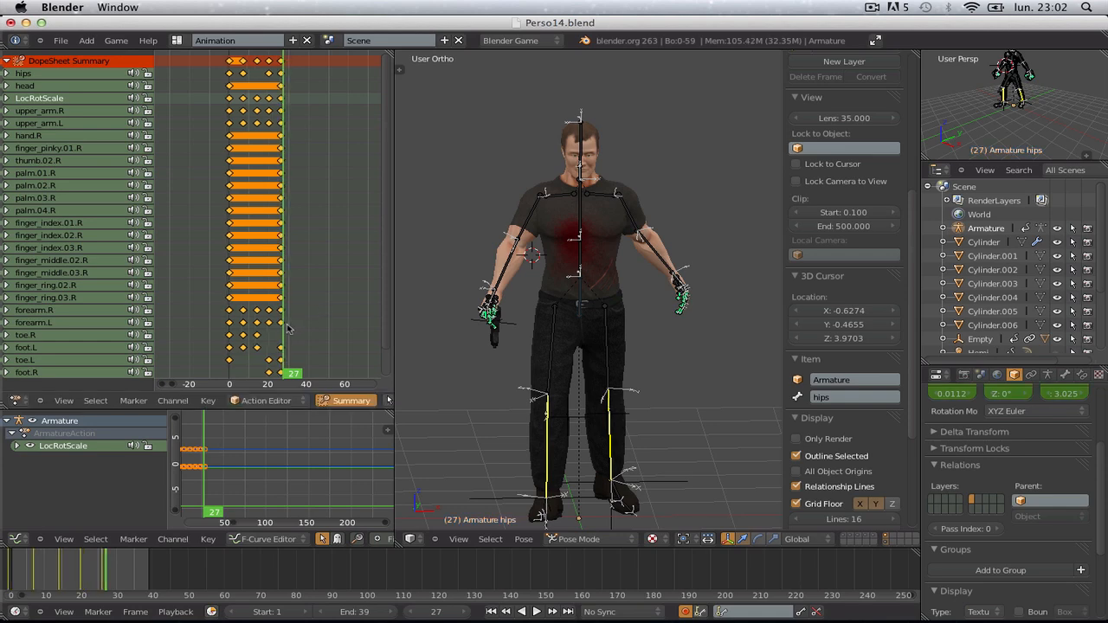
key("Left")
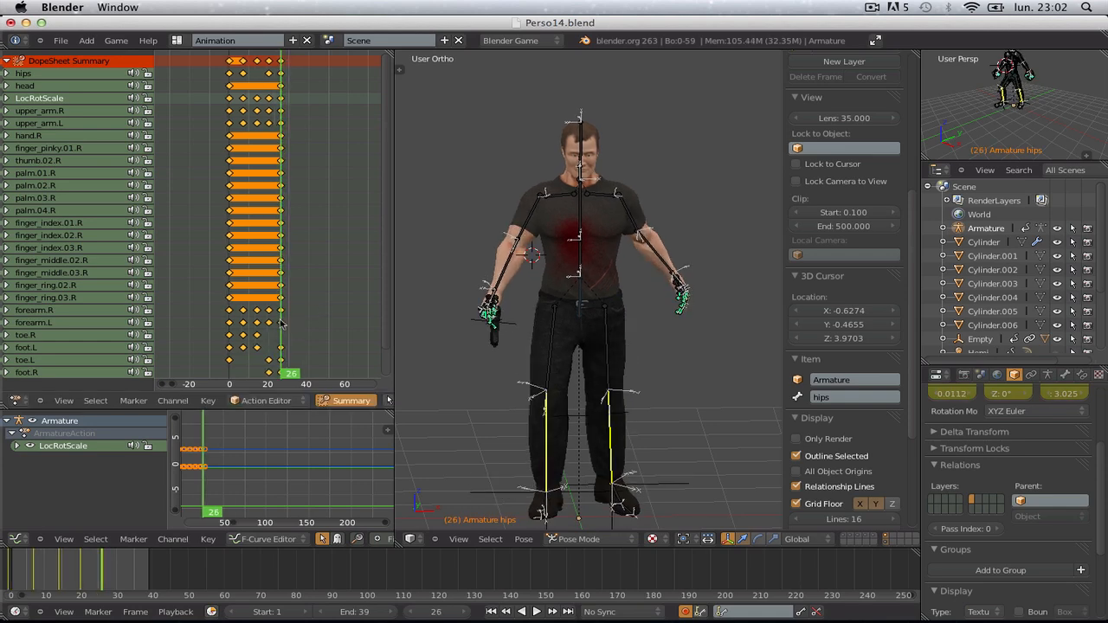
key("Left")
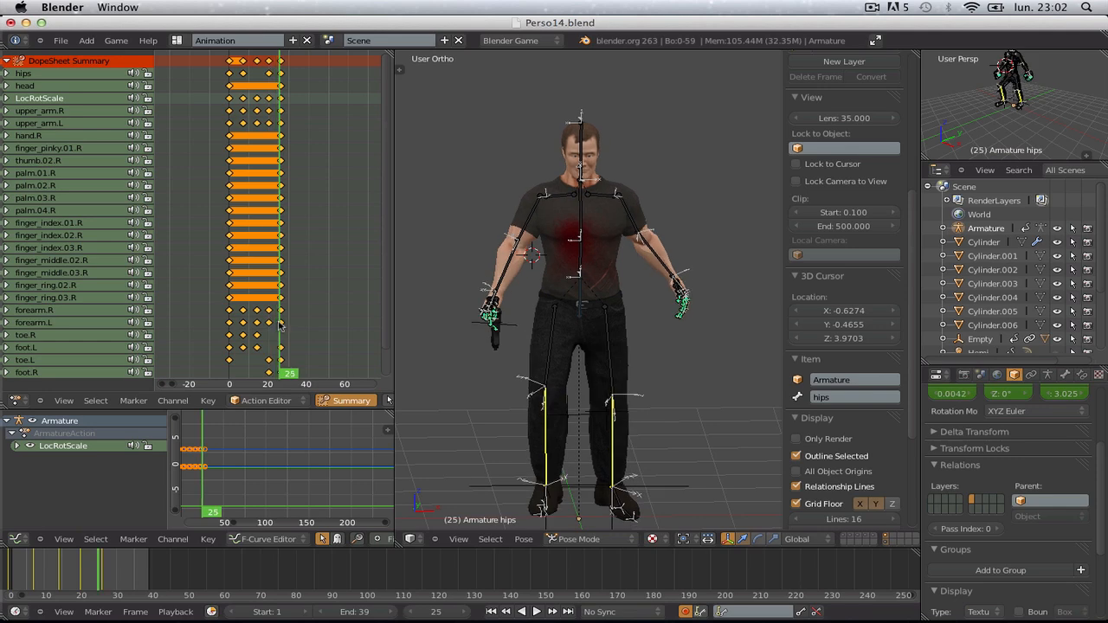
key("Right")
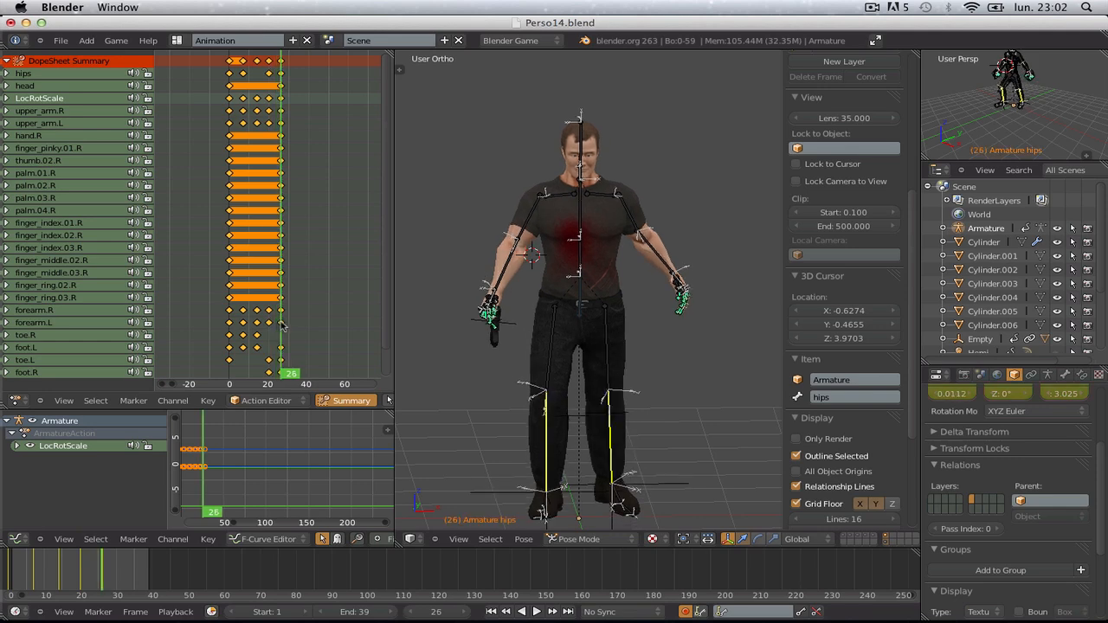
middle_click_drag(597, 311, 604, 368)
key("a")
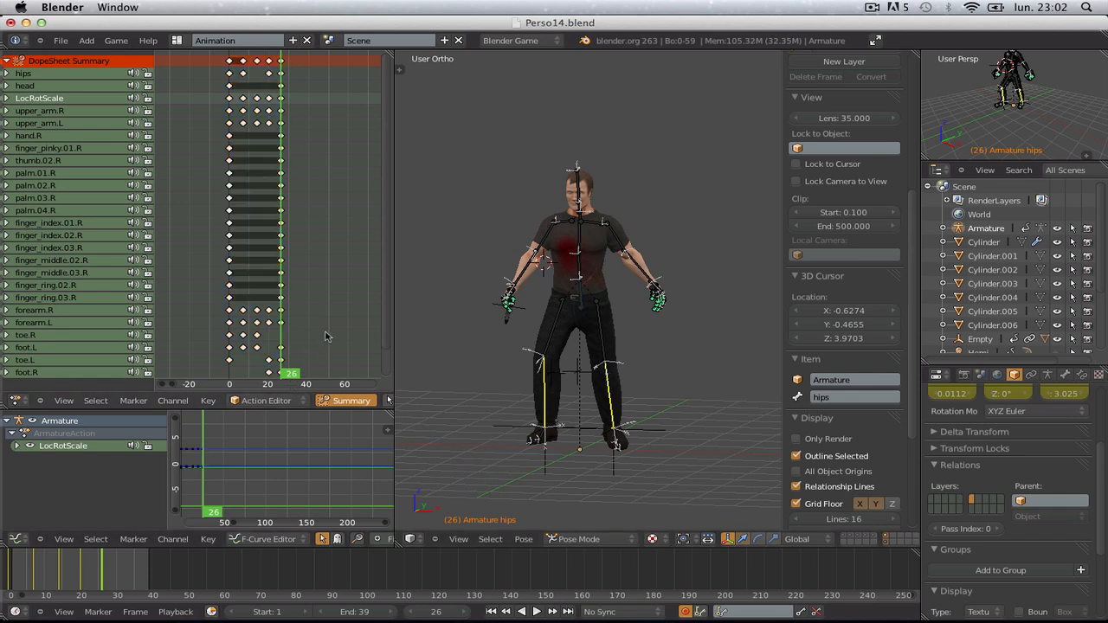
- Scale the keyframes of the IK.R and IK.L foot targets to about 65% from frame 0, matching the 26-frame cycle
key("a")
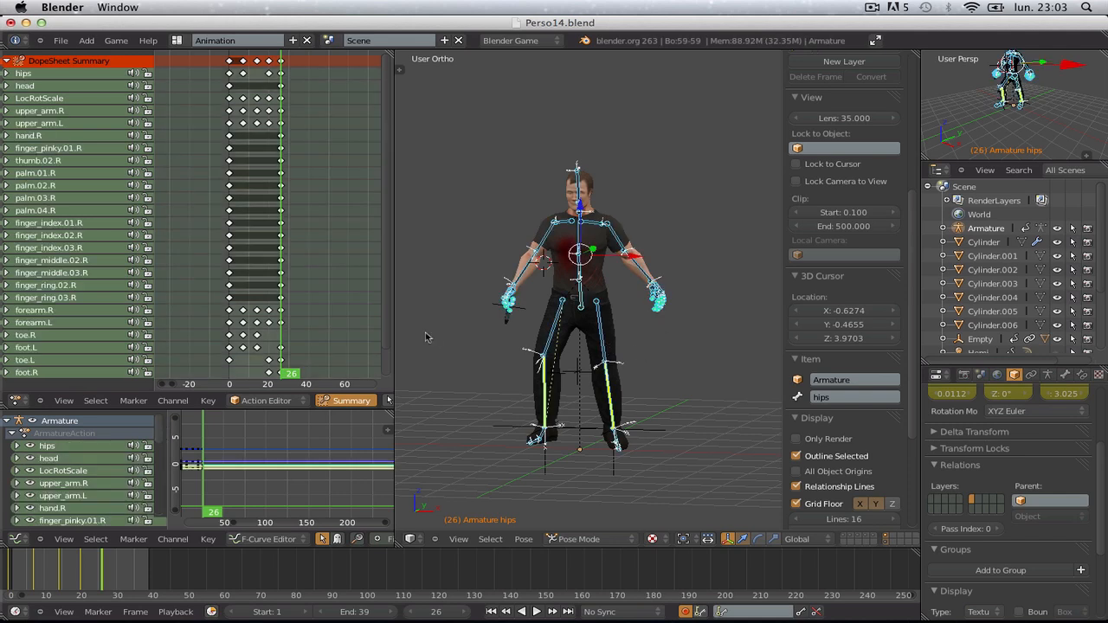
scroll(322, 325, "down", 3)
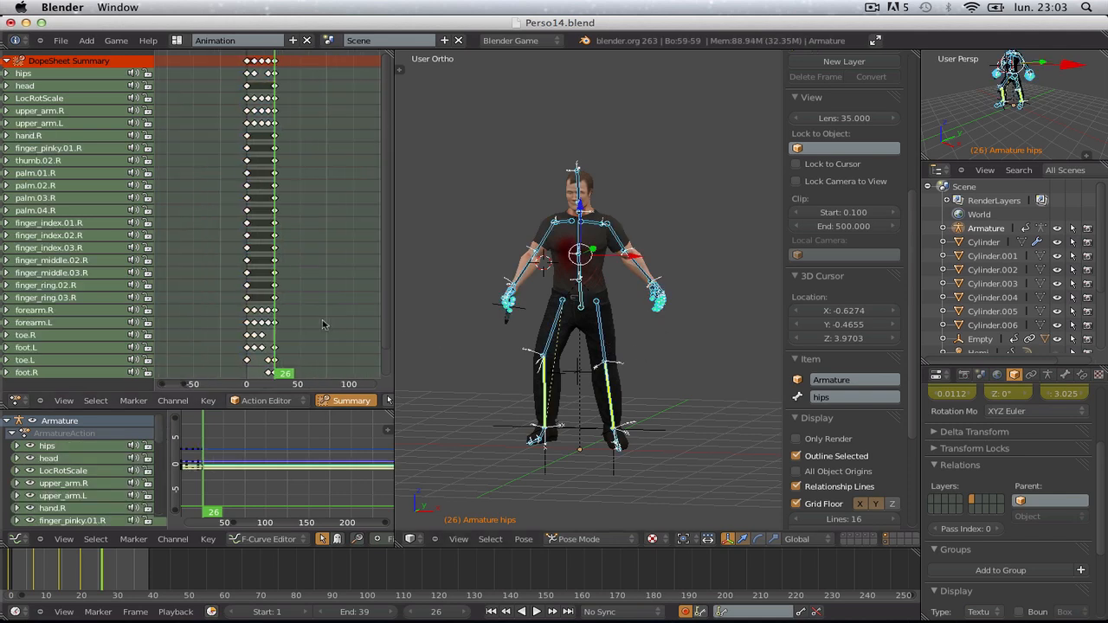
scroll(322, 324, "up", 2)
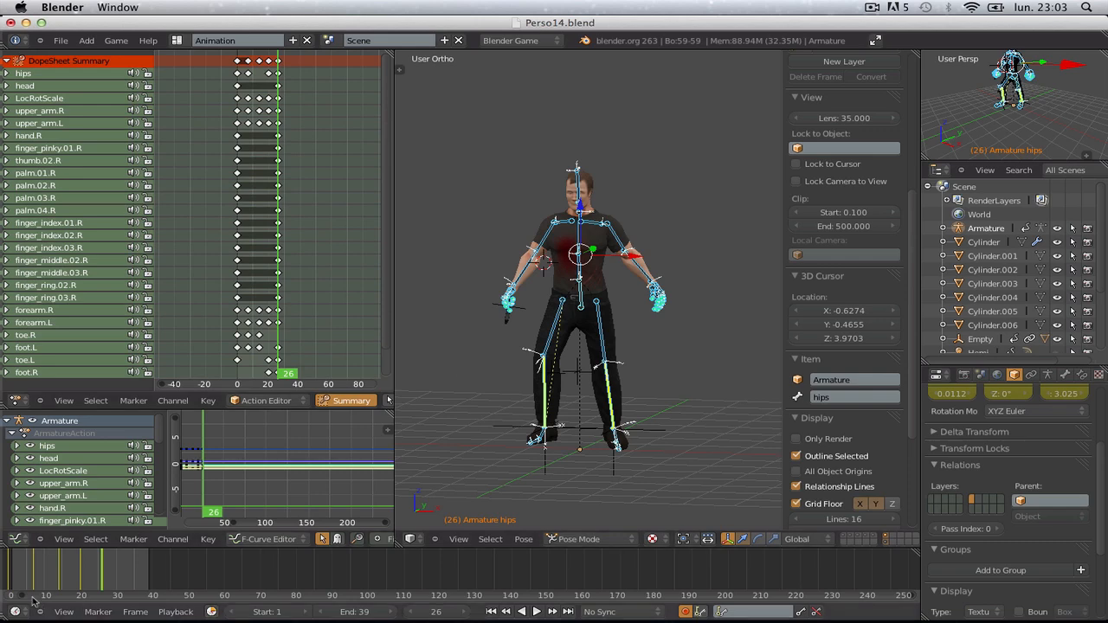
left_click_drag(81, 578, 10, 586)
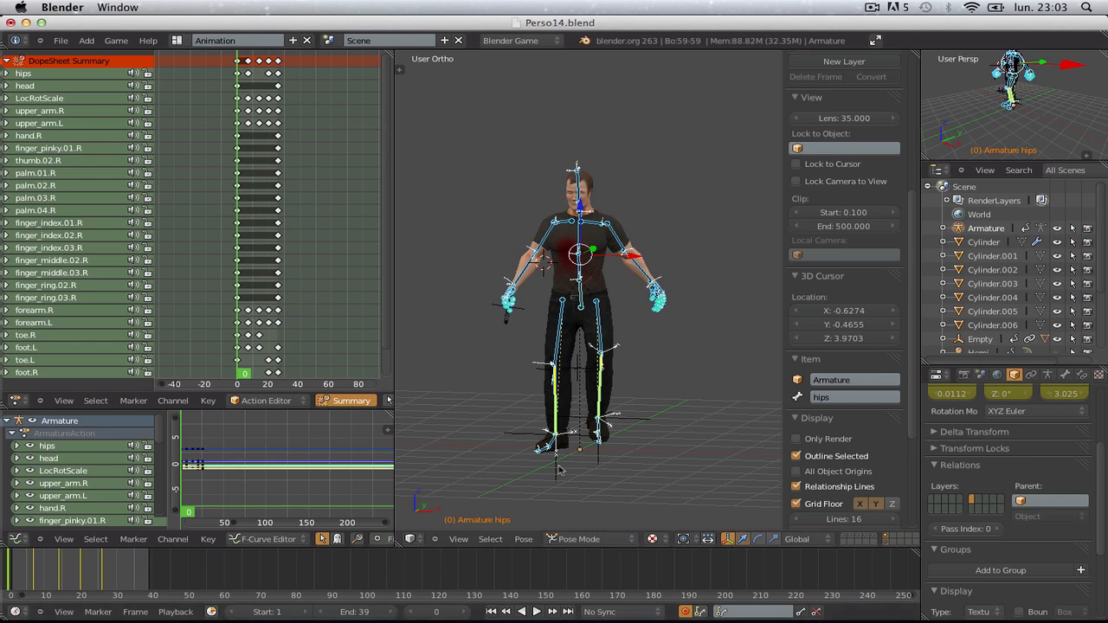
right_click(556, 435)
key("s")
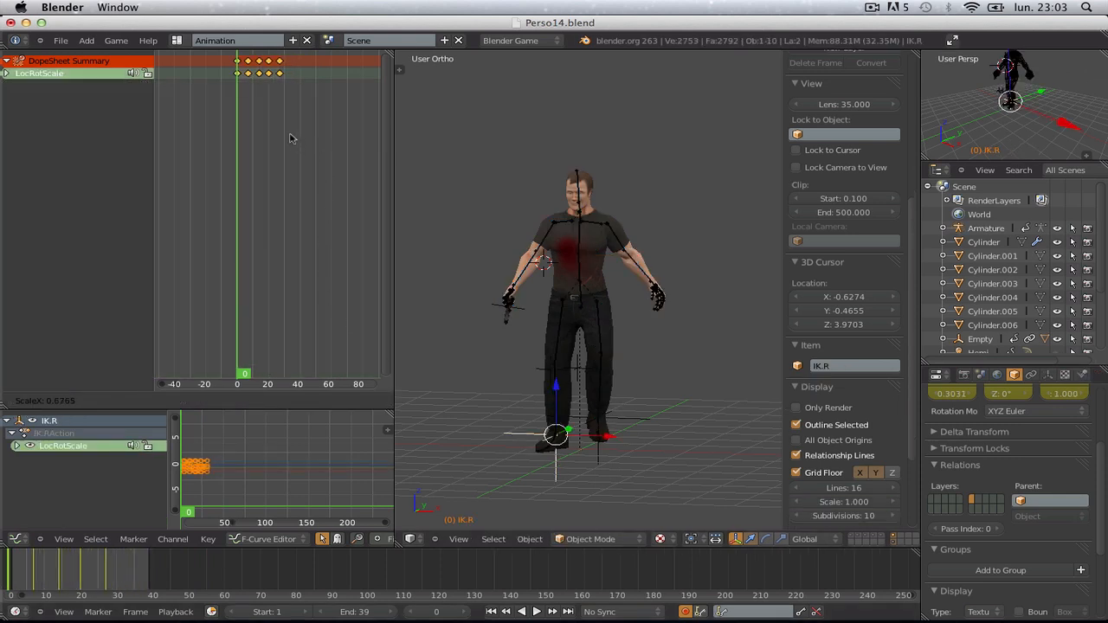
right_click(595, 460)
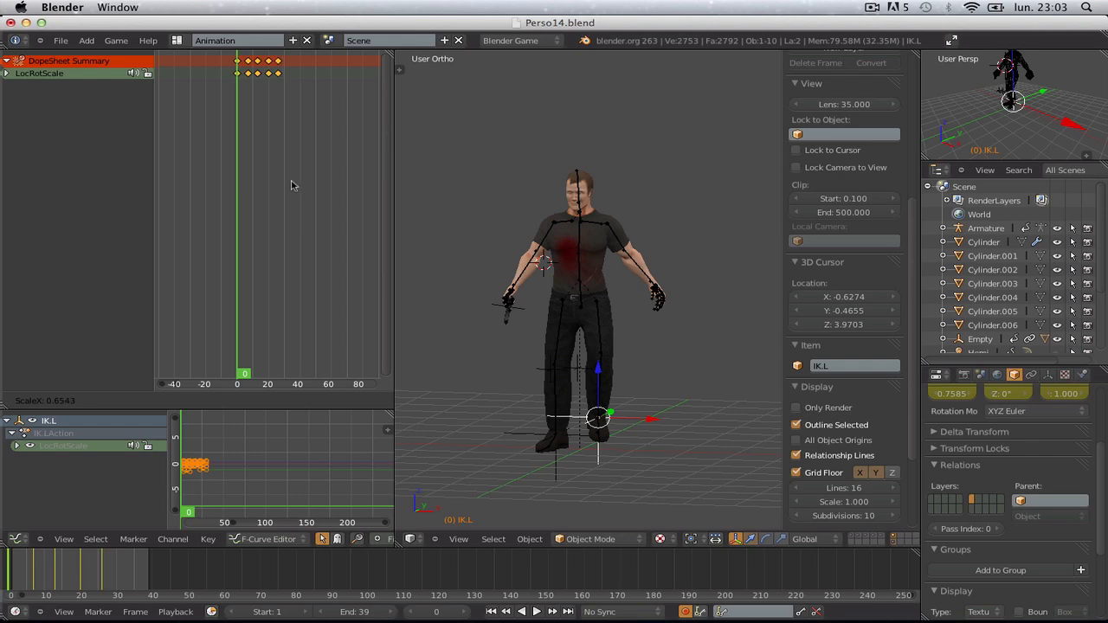
key("a")
scroll(563, 363, "up", 3)
- Scale the keyframes of the Knee.R and Knee.L targets to about 65% from frame 0, matching the 26-frame cycle
right_click(526, 427)
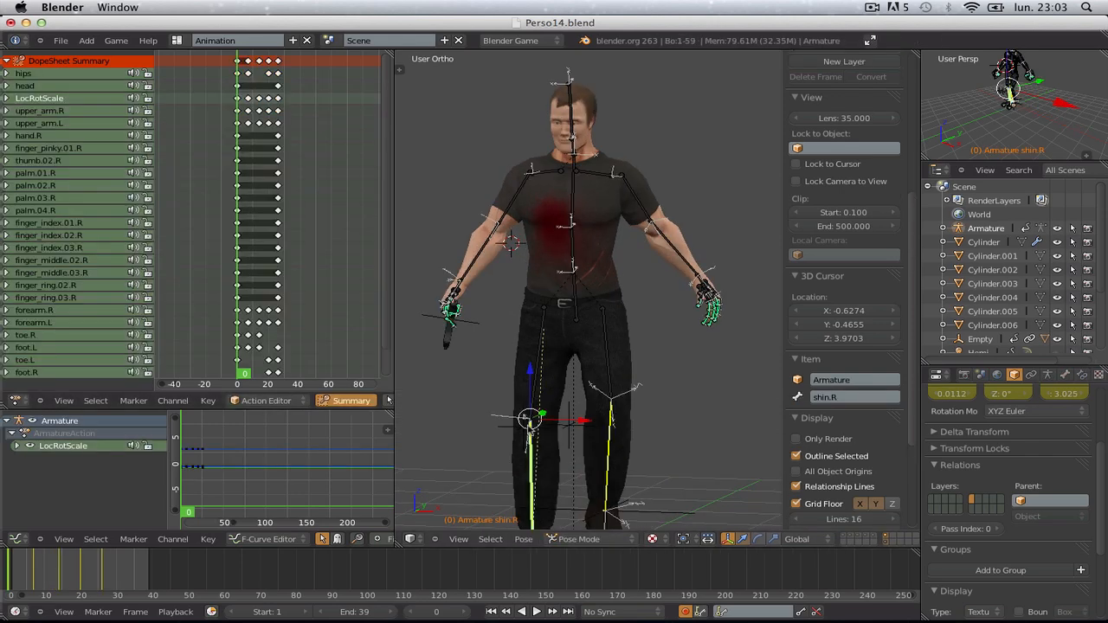
right_click(514, 432)
right_click(523, 428)
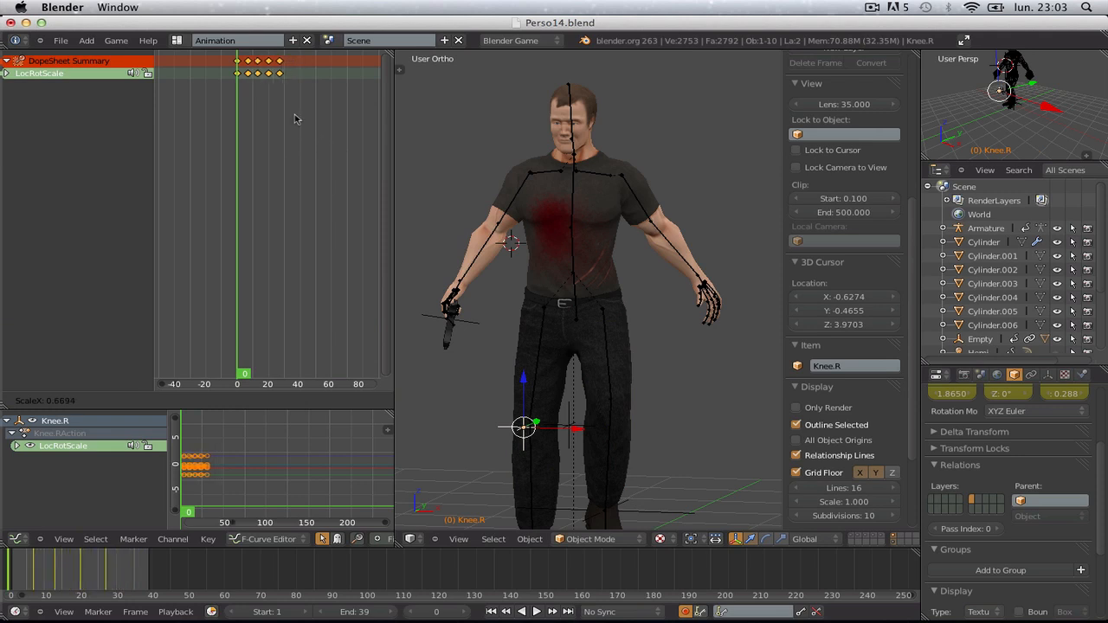
right_click(567, 427)
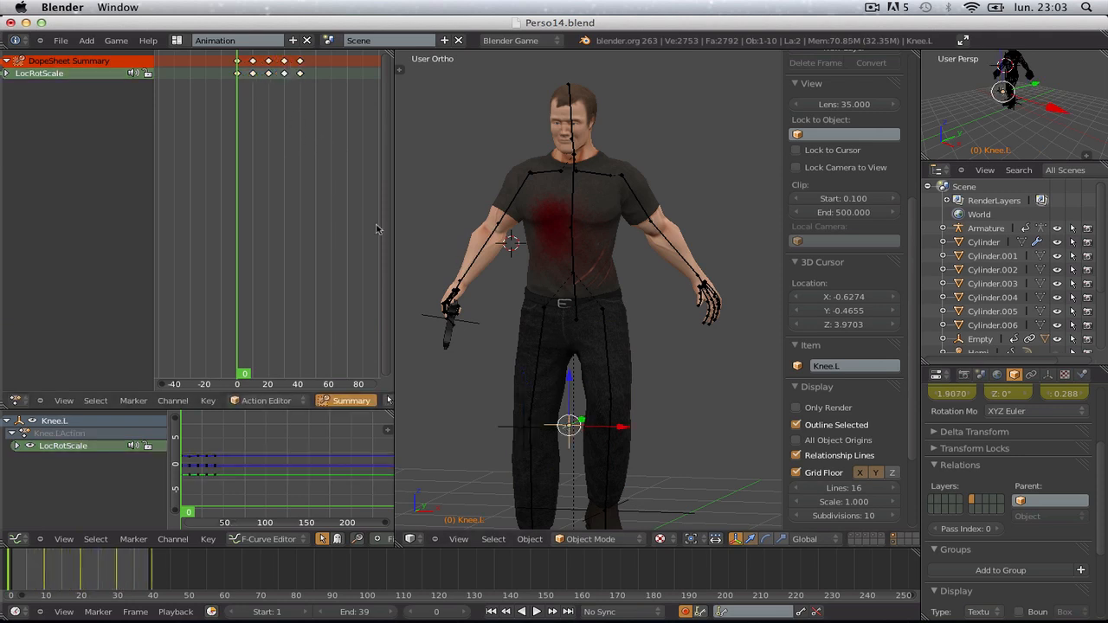
key("s")
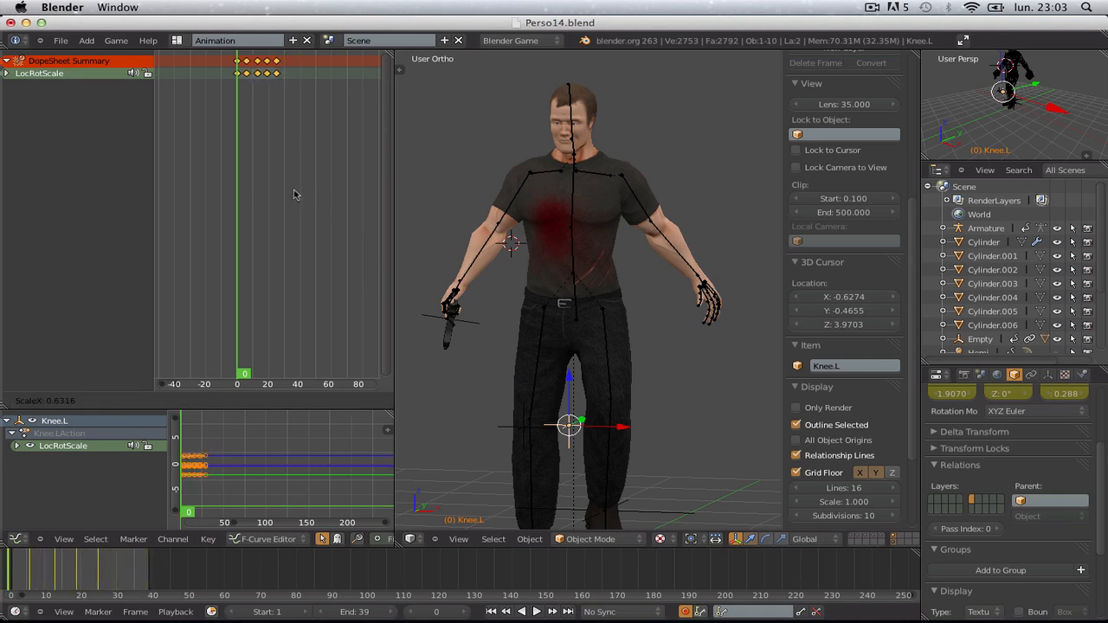
- Play the shortened walk briefly, and set the animation's end frame to 26
scroll(521, 241, "down", 2)
middle_click_drag(522, 243, 596, 282)
key("alt+a")
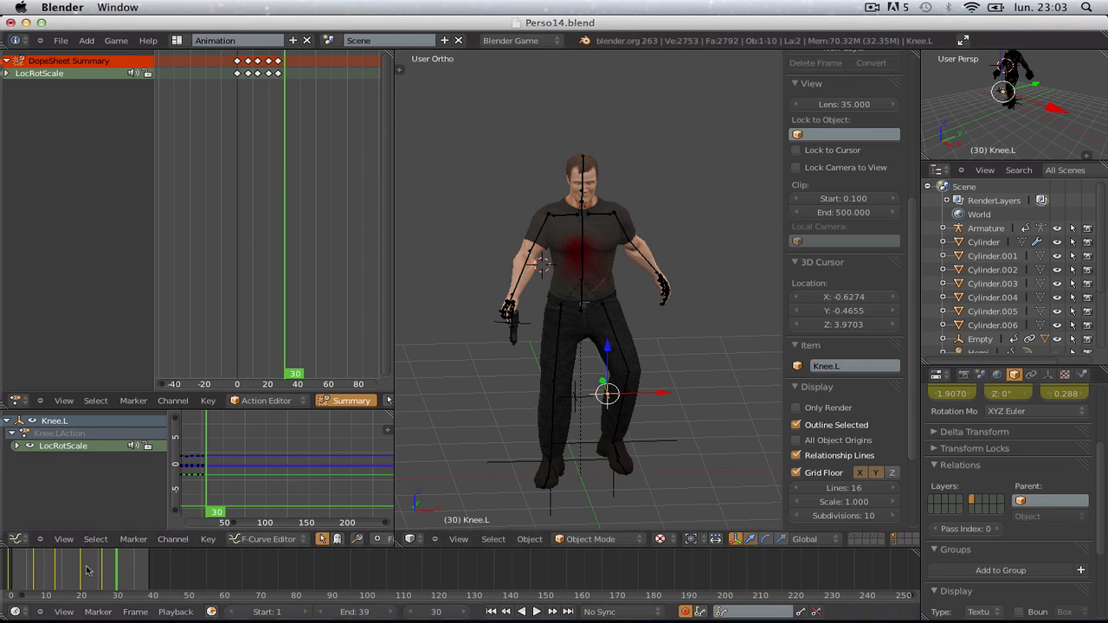
key("alt+a")
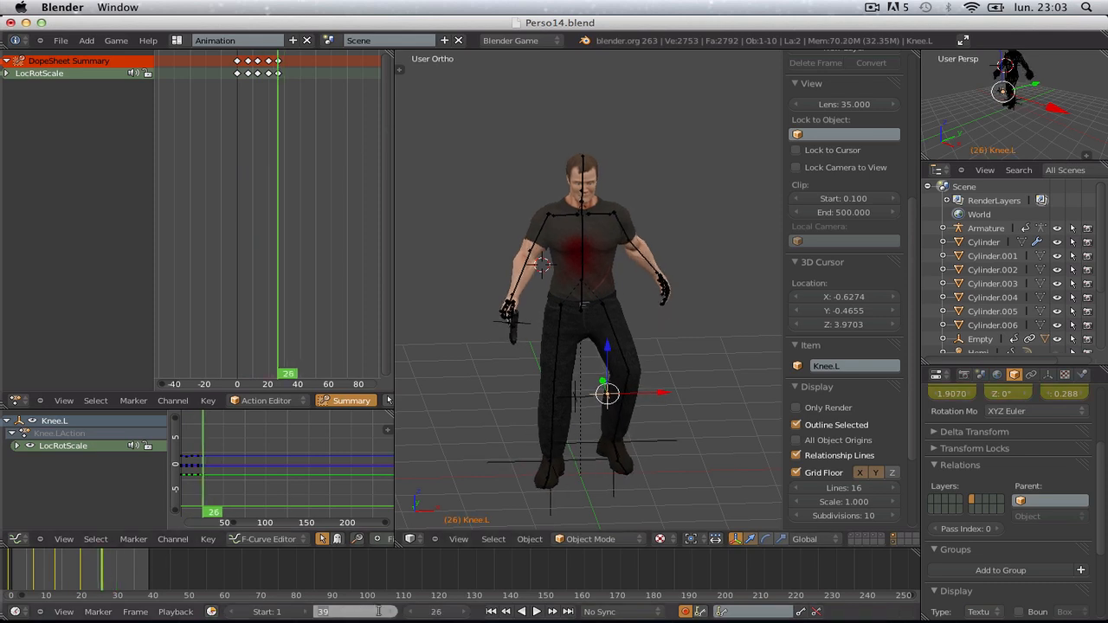
- Play the looping walk with Only Render enabled and examine it from several angles in an enlarged 3D view
key("alt+a")
scroll(621, 384, "down", 2)
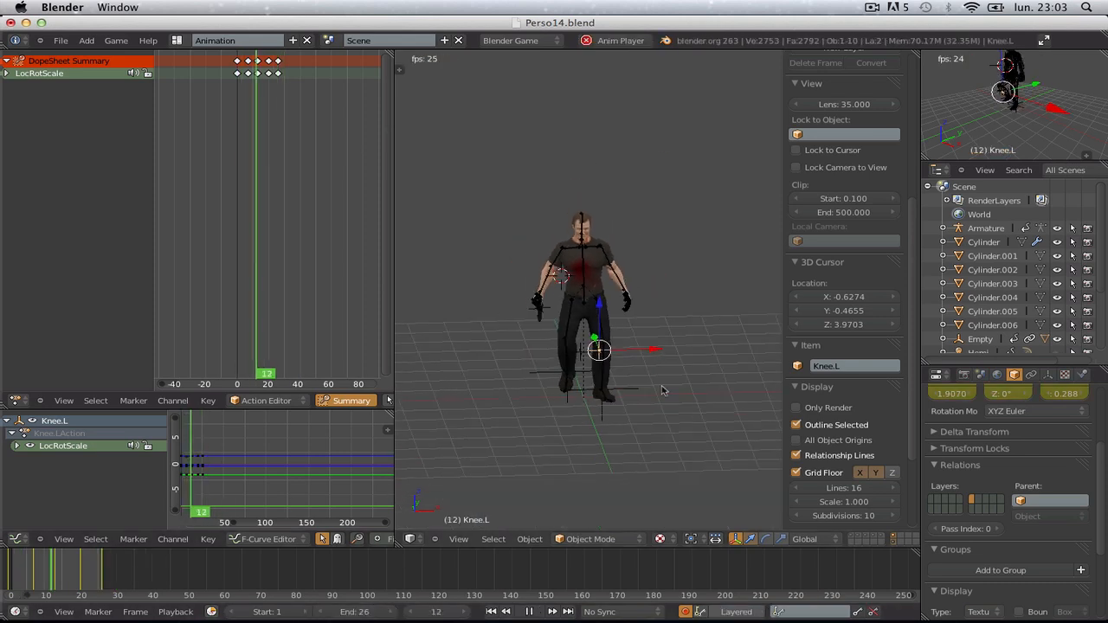
left_click(796, 409)
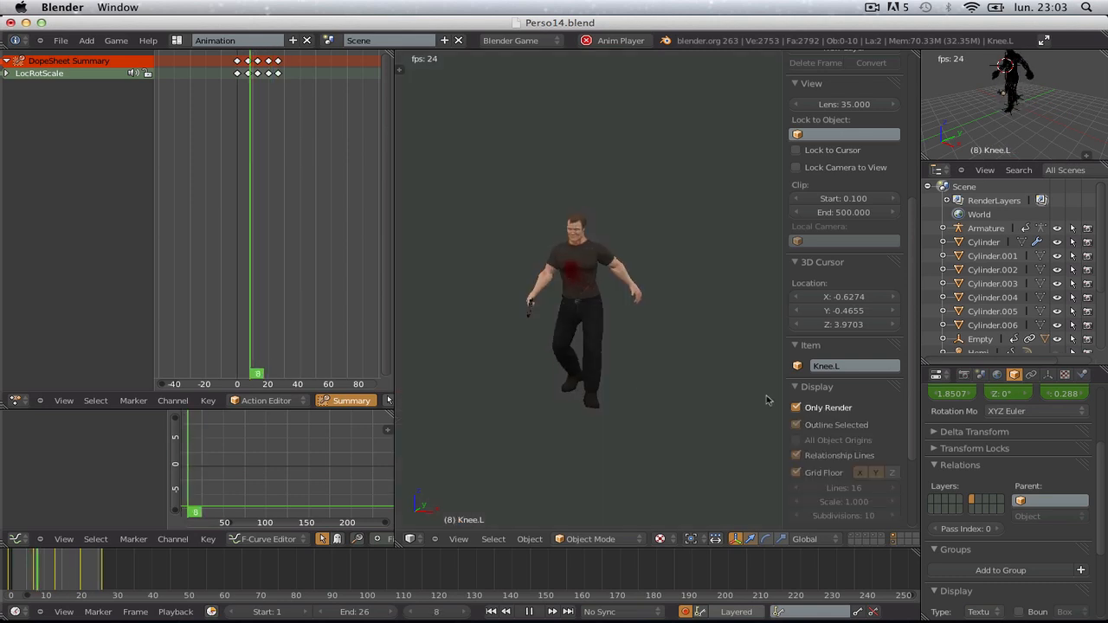
middle_click_drag(577, 396, 655, 399)
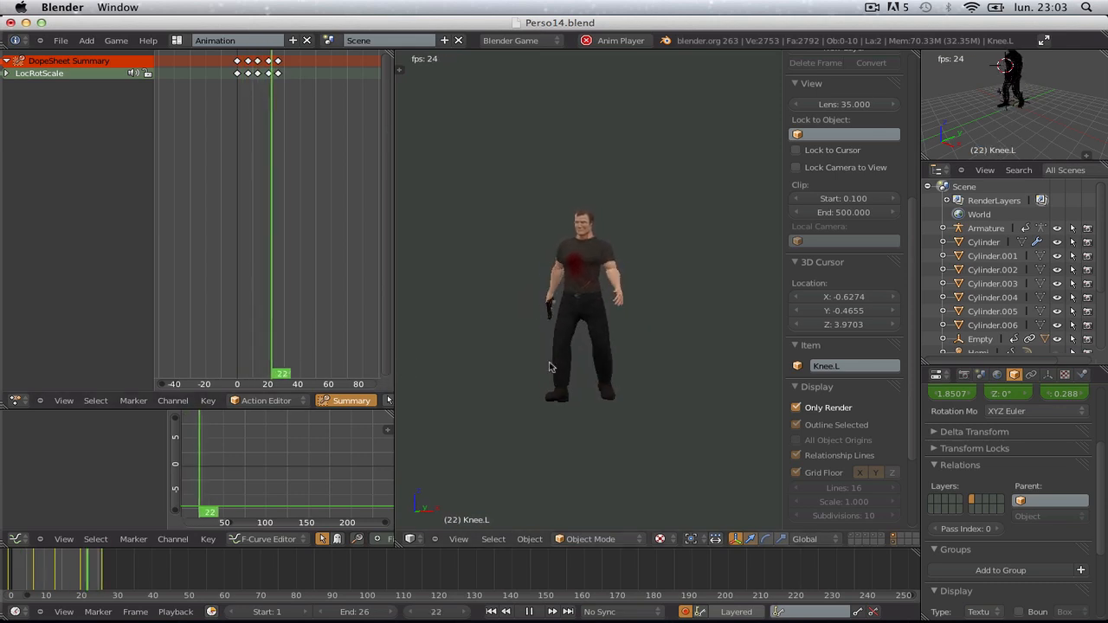
key("shift+space")
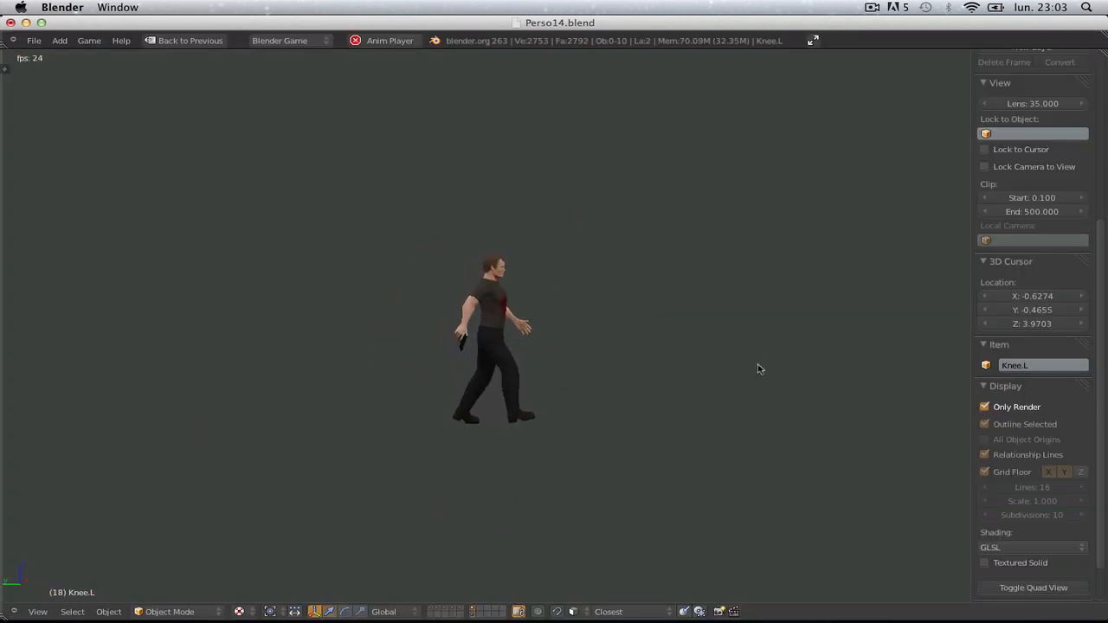
scroll(721, 427, "up", 5)
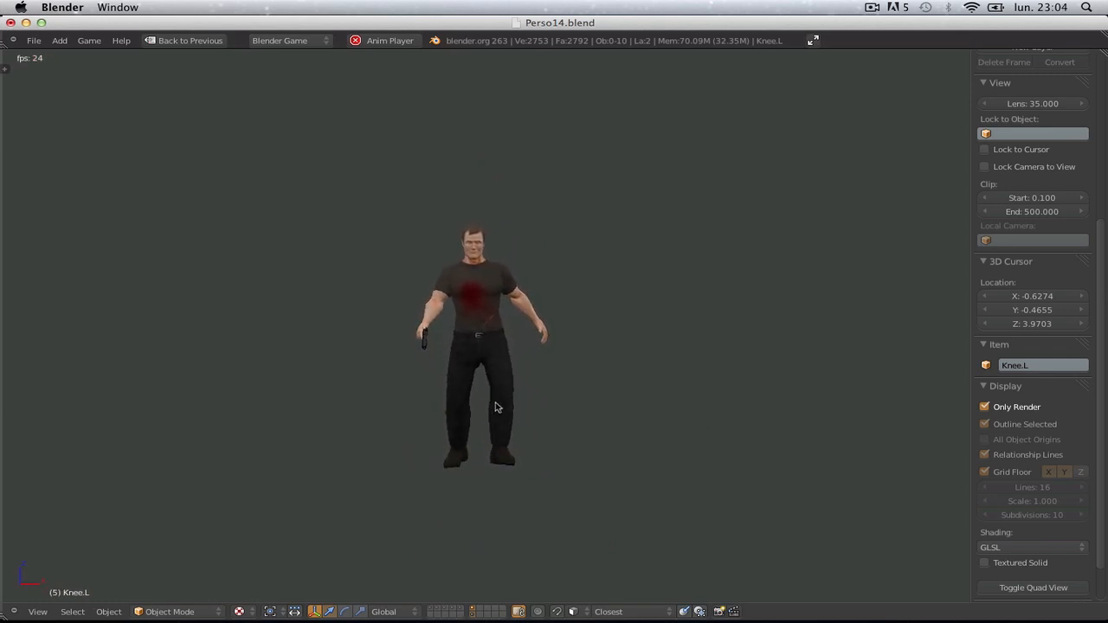
key("ctrl+Up")
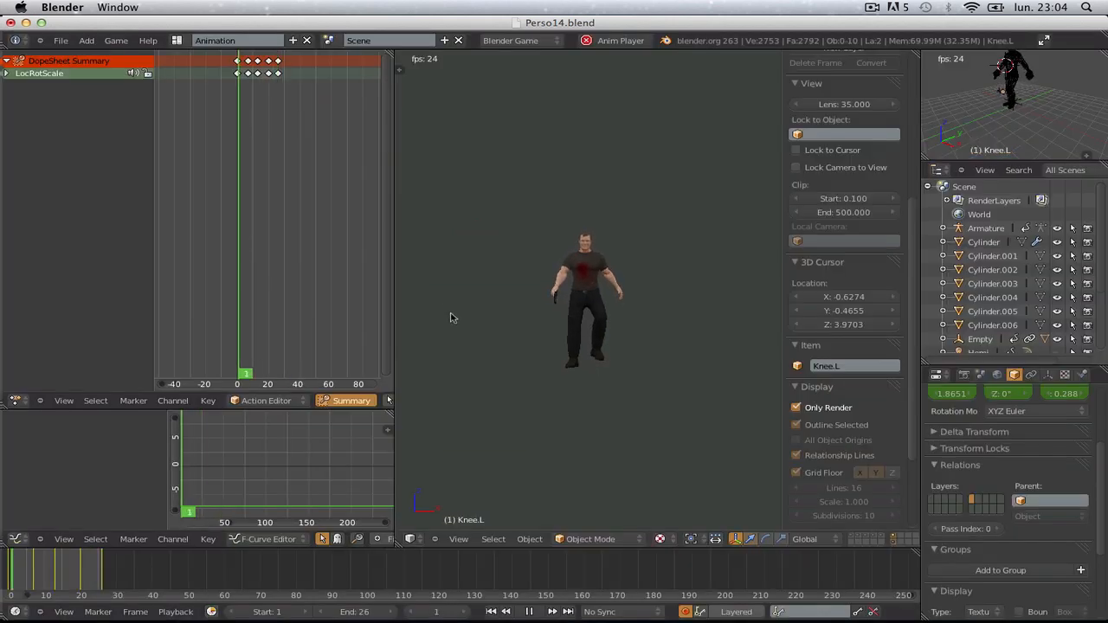
- Stop playback, turn off Only Render, and go to frame 7 in the front view
key("alt+a")
scroll(581, 275, "up", 7)
left_click(827, 408)
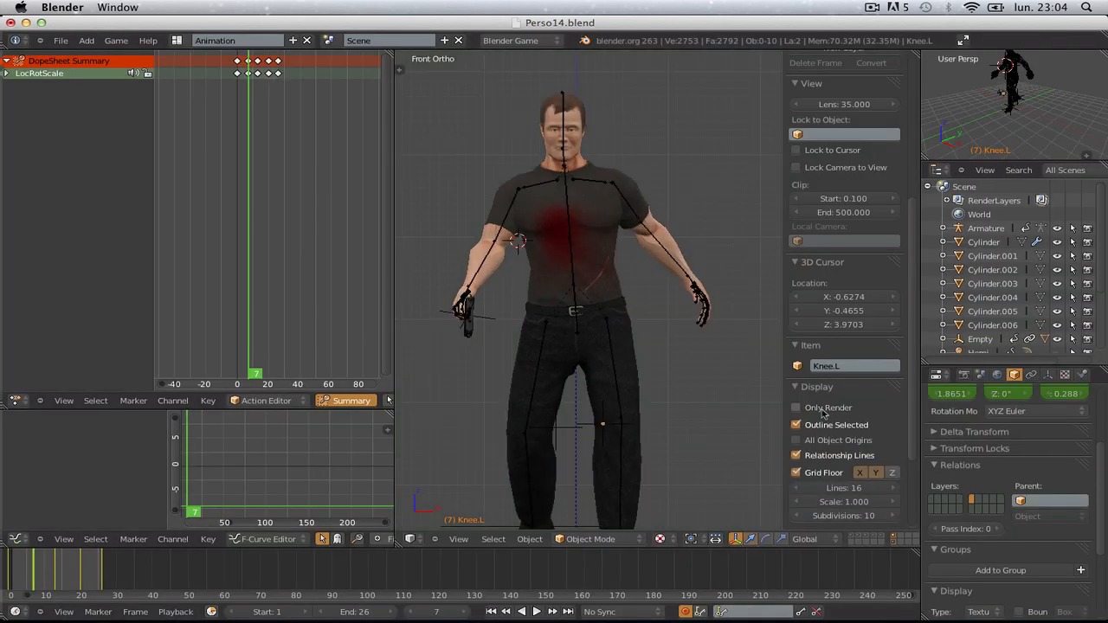
left_click_drag(257, 218, 250, 227)
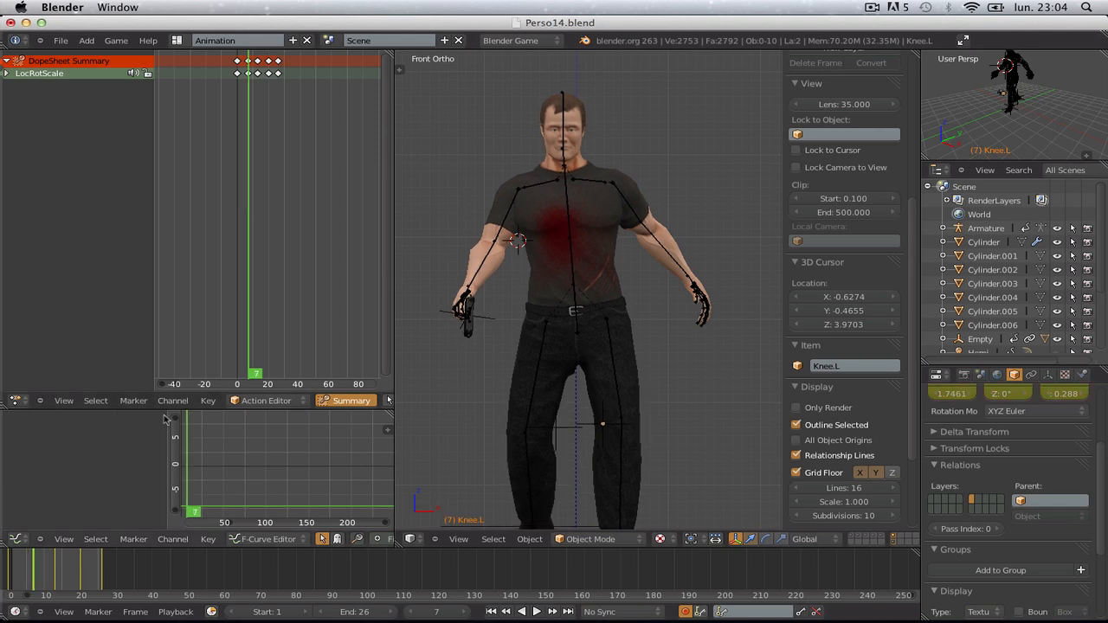
right_click(594, 286)
key("r")
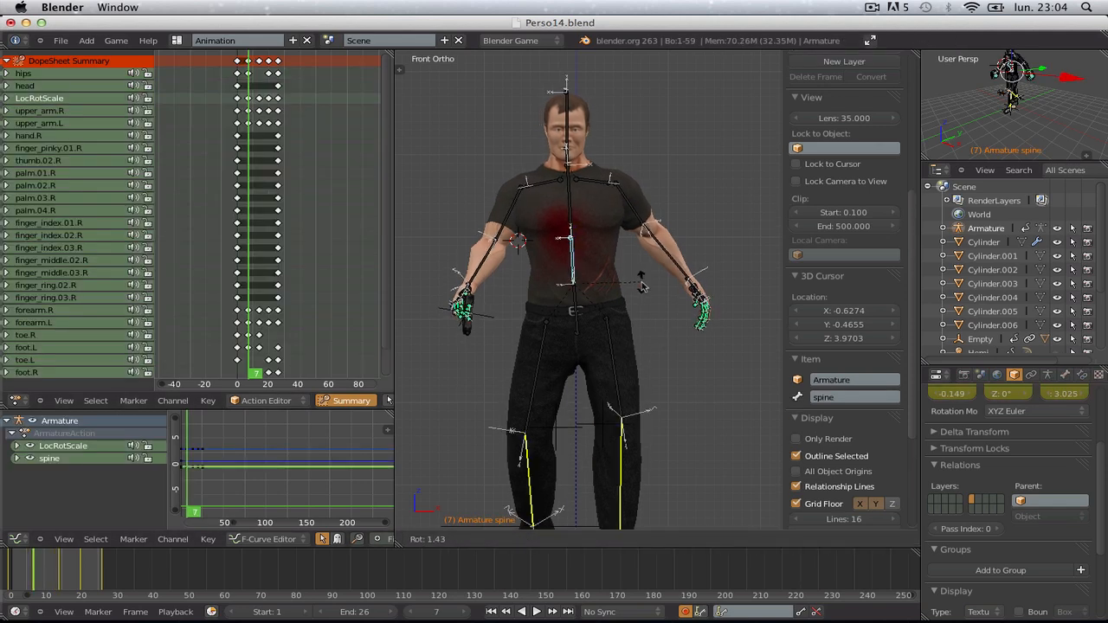
right_click(641, 285)
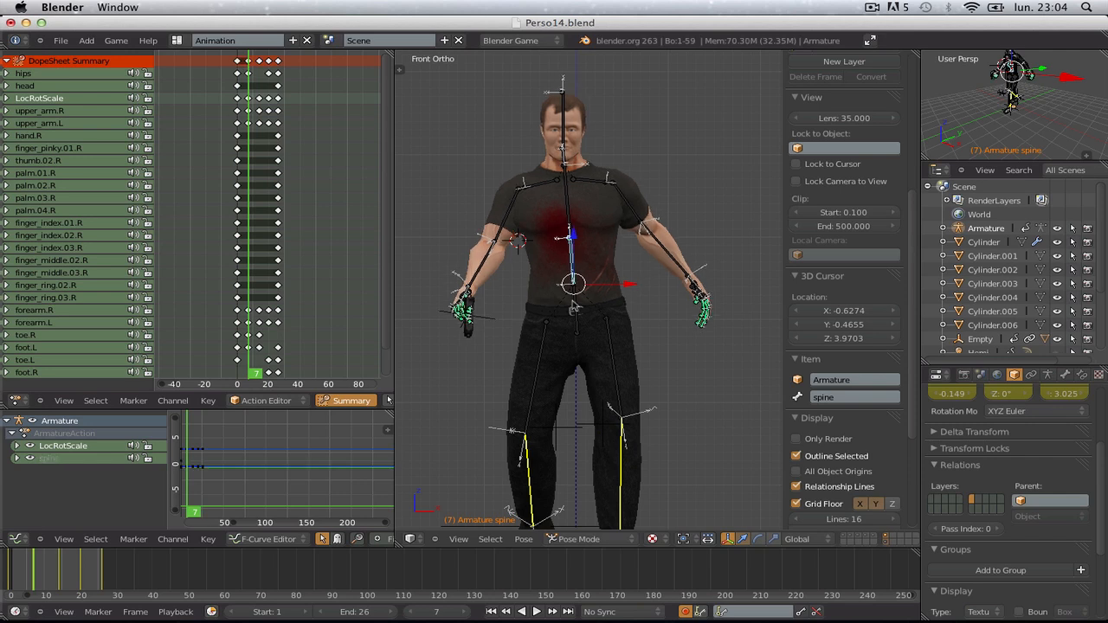
- Rotate the hips bone by about 3° at frame 7
right_click(575, 303)
key("r")
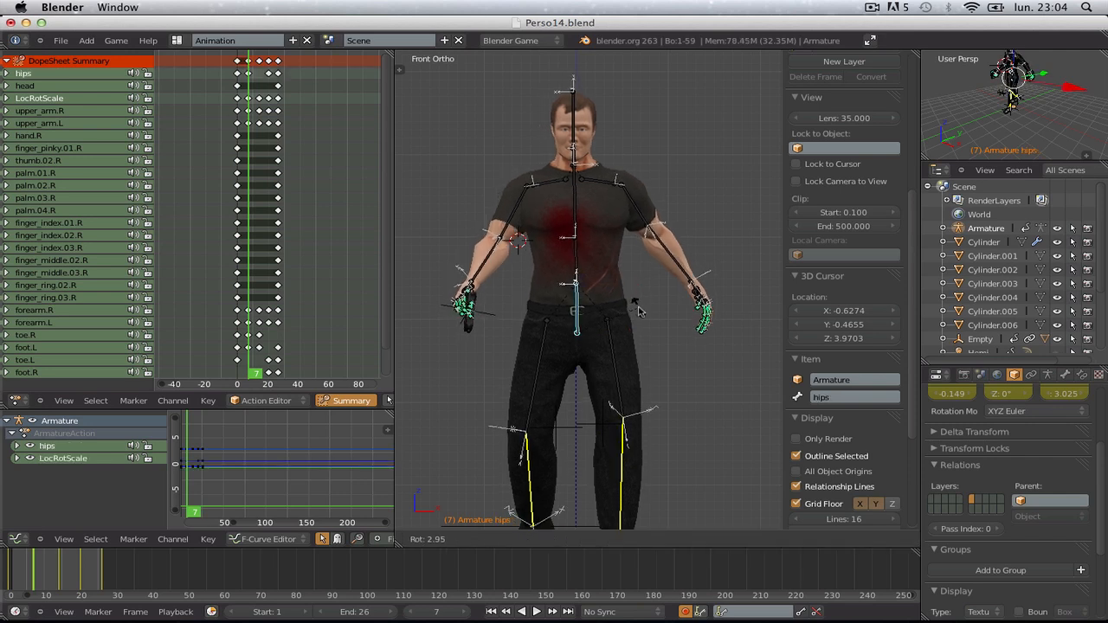
left_click(645, 315)
- Play the walk cycle with Only Render enabled to check the hip sway, and stop playback
left_click(815, 441)
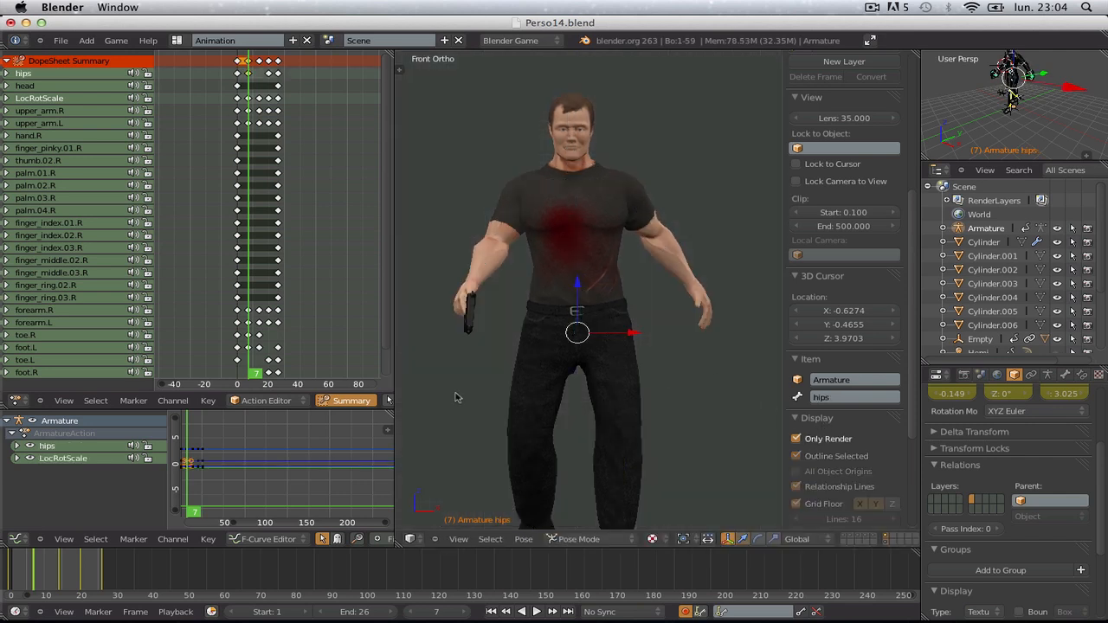
key("alt+a")
scroll(680, 323, "down", 3)
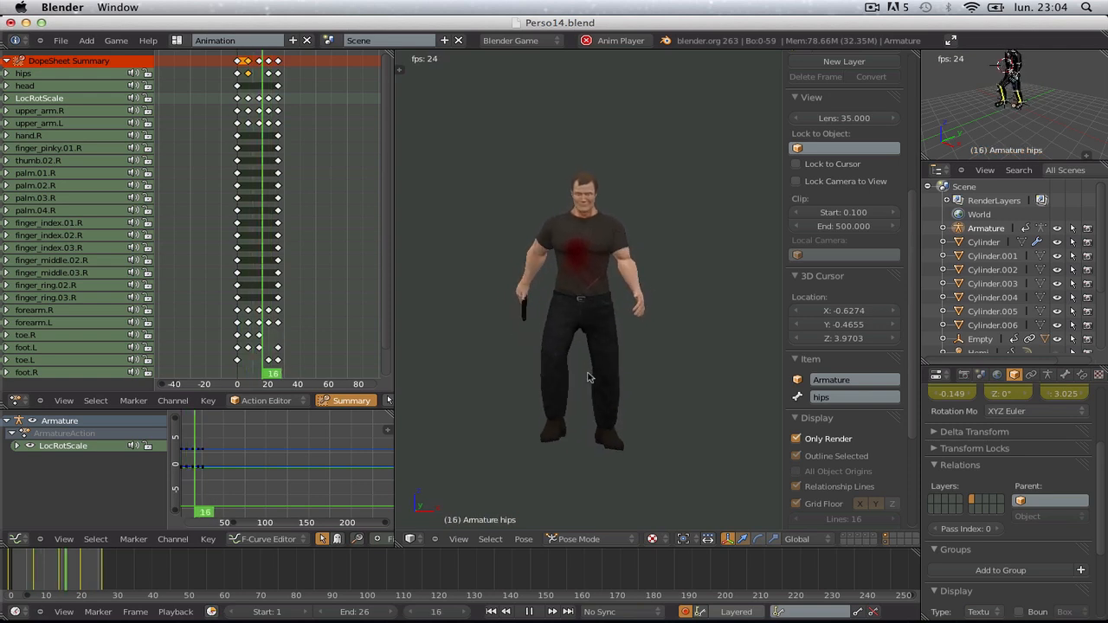
key("alt+a")
- Go to frame 0, turn off Only Render, and rotate the forearm.L bone by about 10° in the front view
left_click(88, 582)
left_click_drag(88, 585, 3, 584)
key("KP_1")
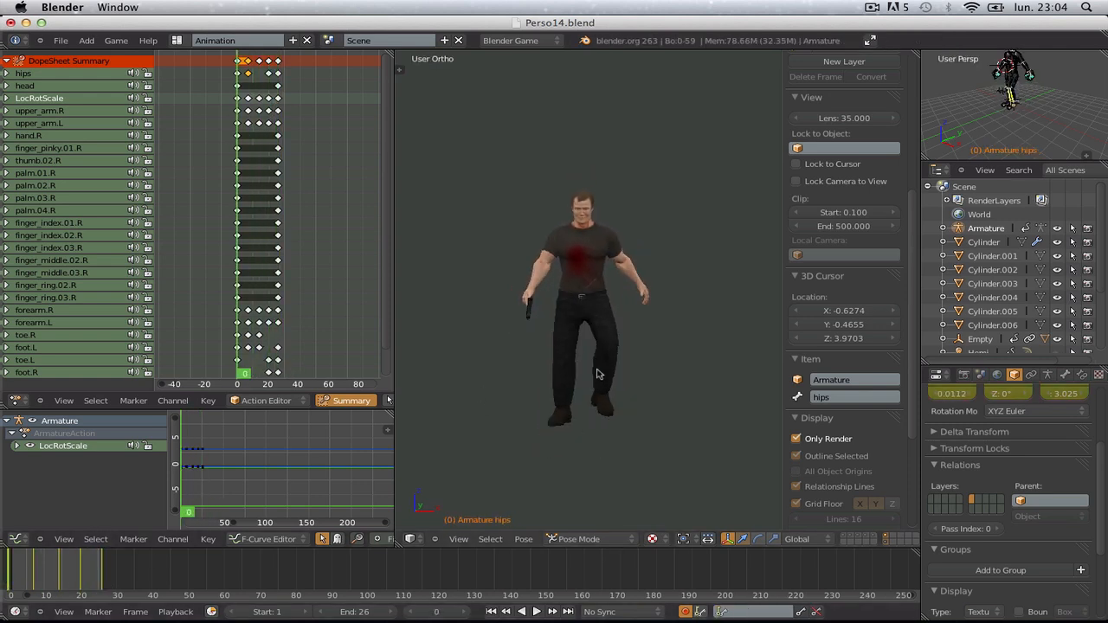
left_click(796, 439)
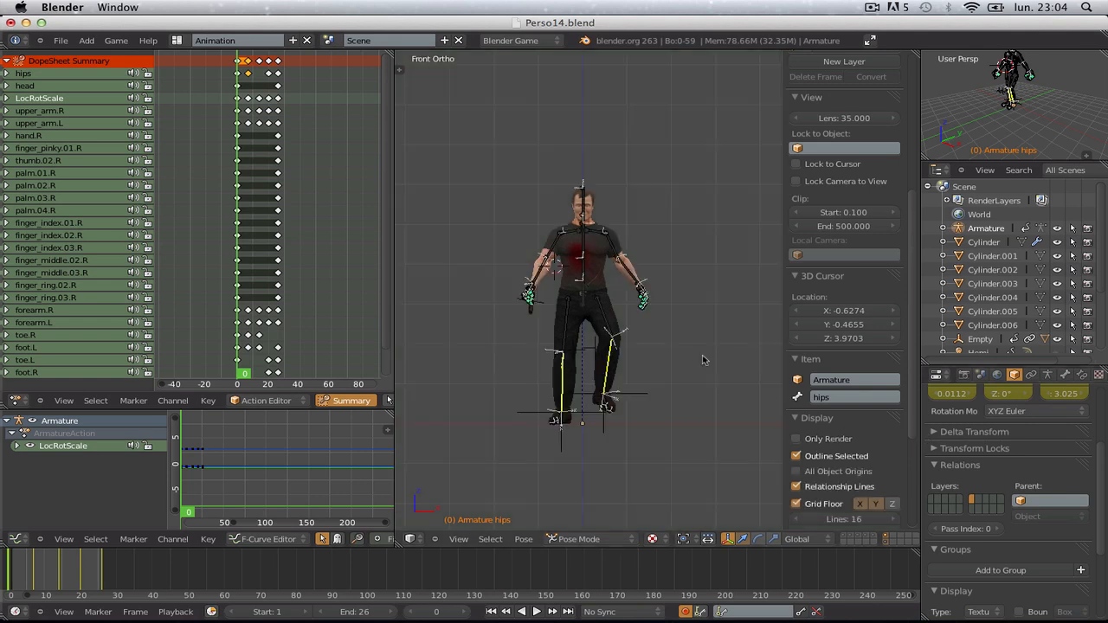
scroll(706, 361, "up", 5)
right_click(679, 234)
key("r")
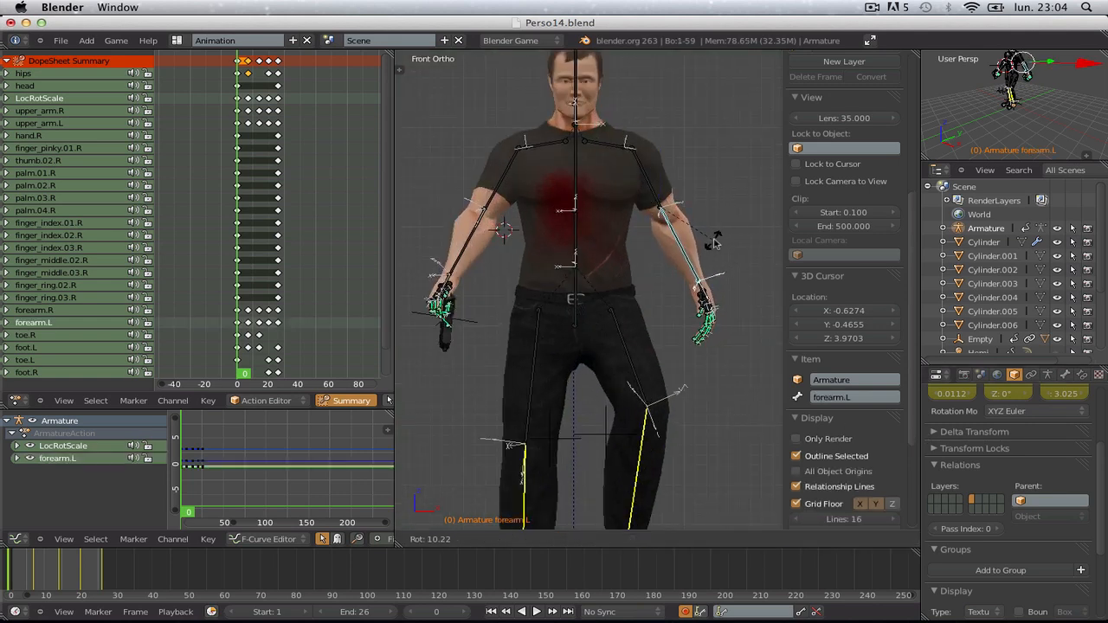
left_click(714, 242)
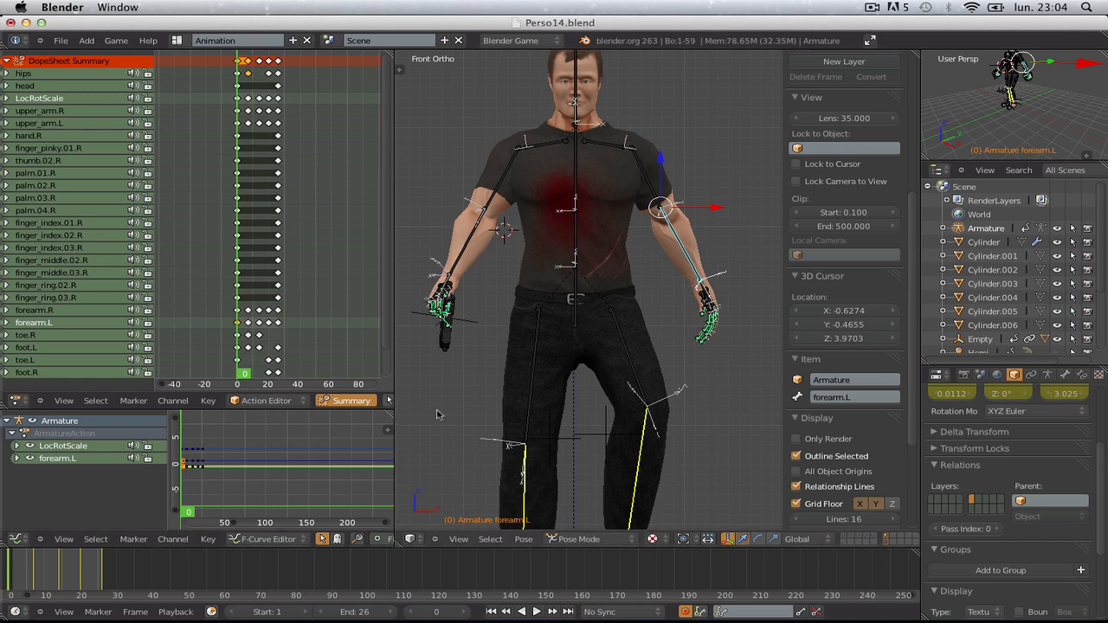
- Try to duplicate the armature's starting keyframes 26 frames ahead while the column at frame 0 is selected
scroll(822, 274, "up", 6)
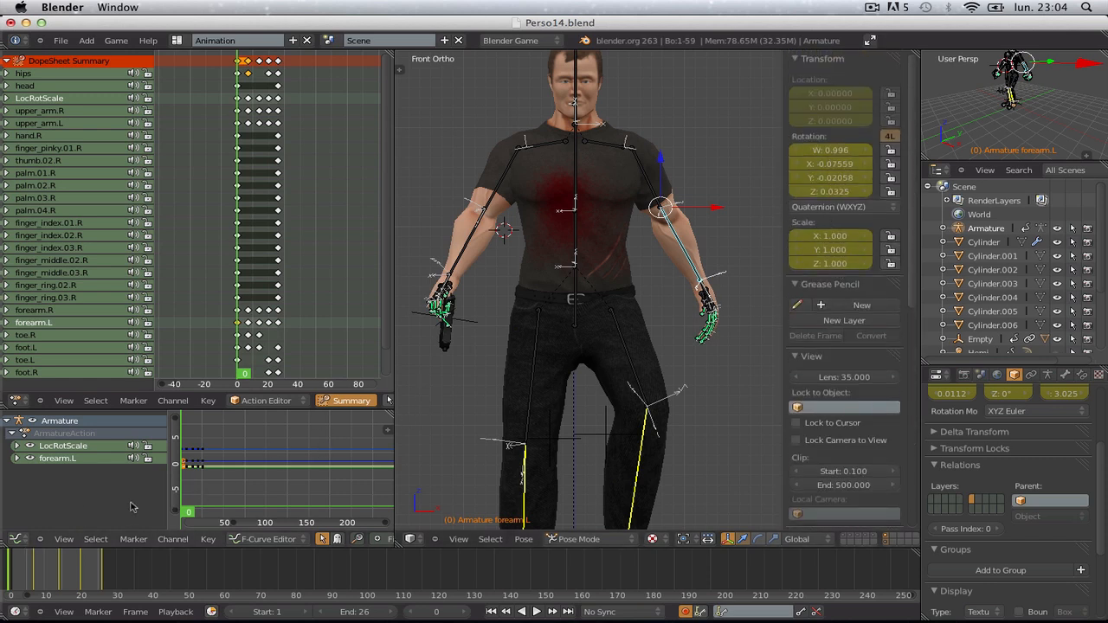
right_click(236, 205, "alt")
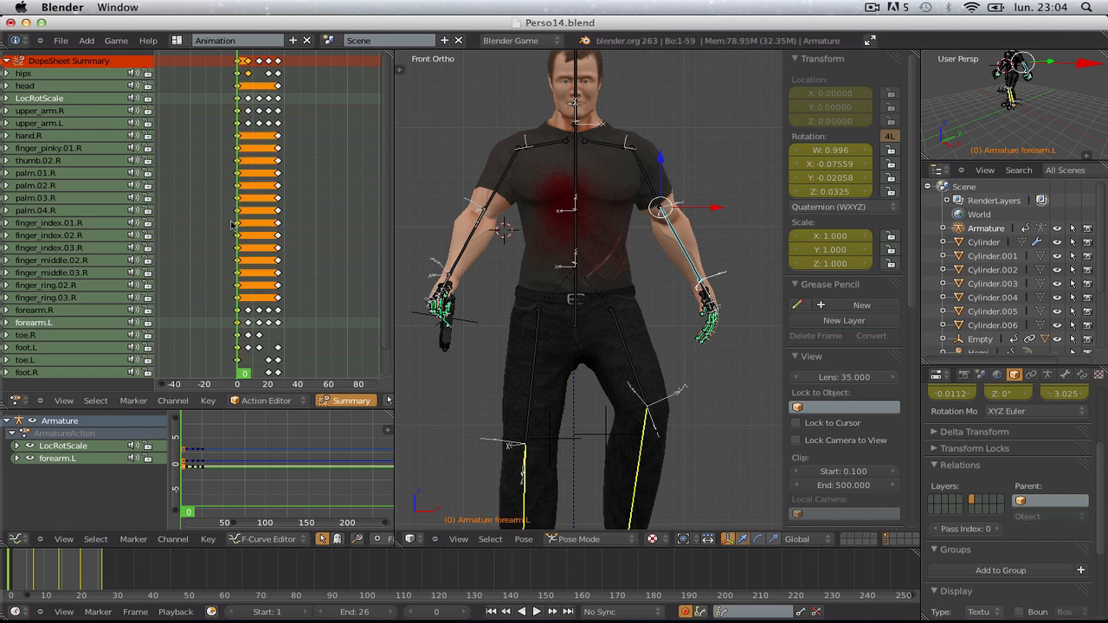
left_click(102, 578)
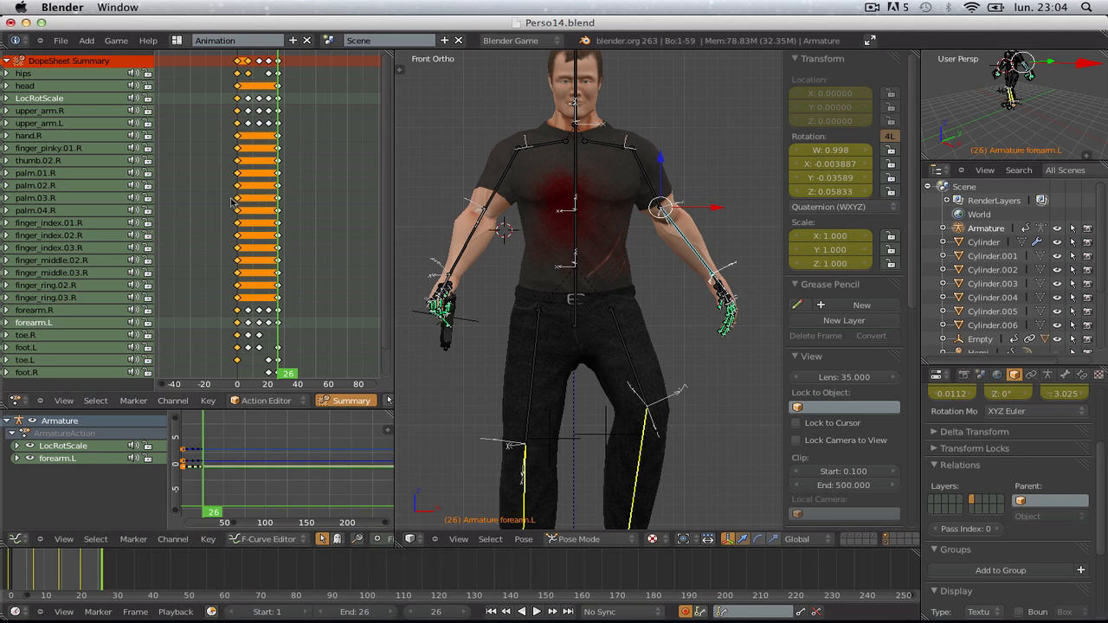
key("g")
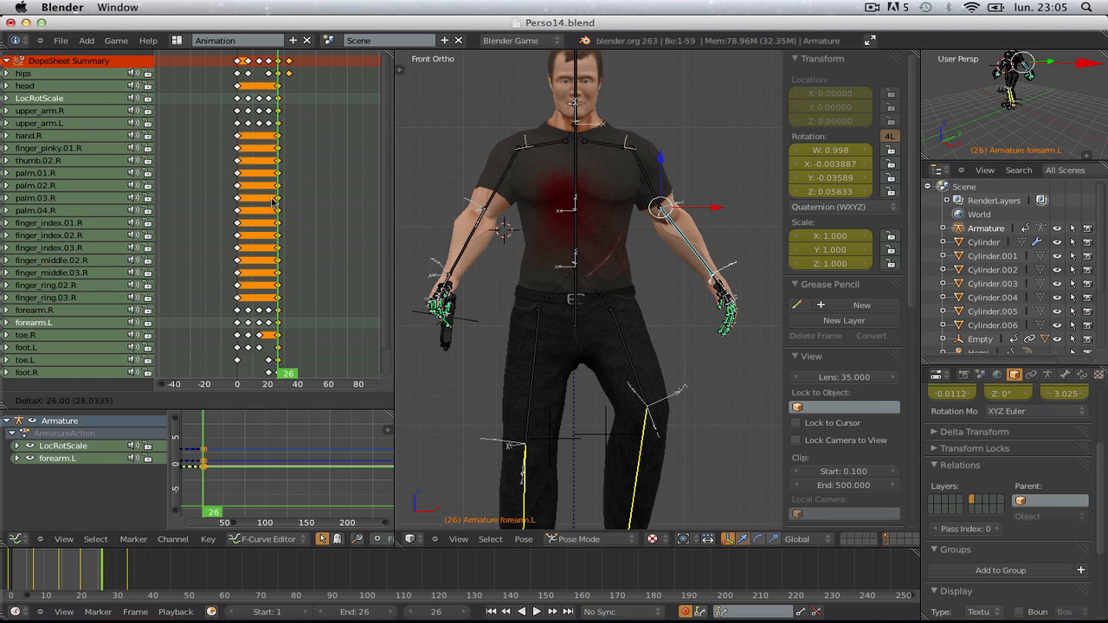
left_click(273, 203)
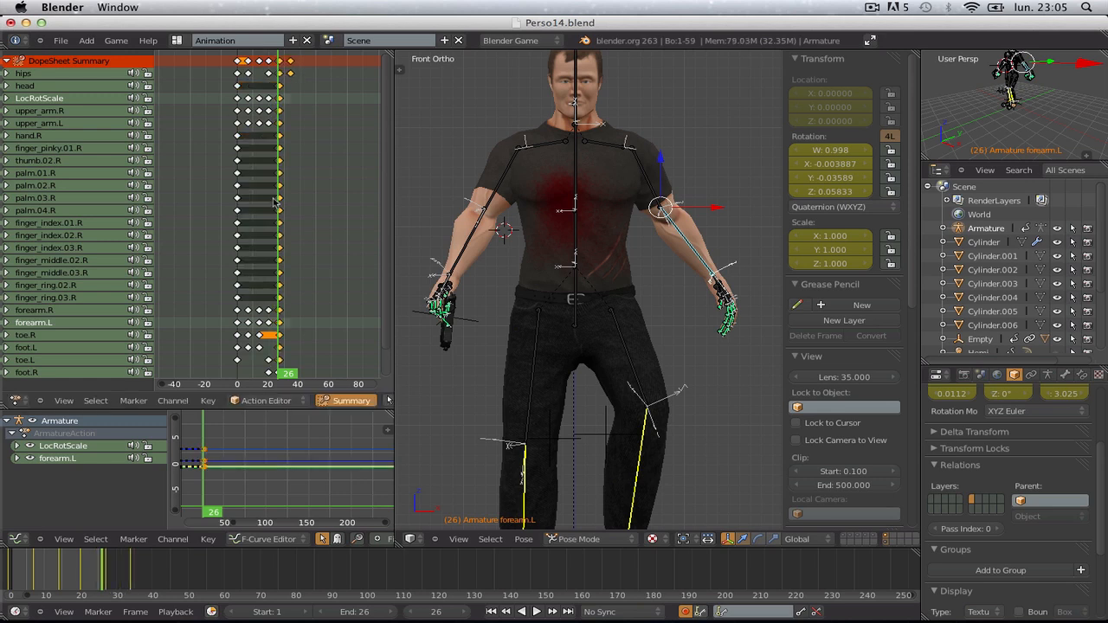
key("a")
- Duplicate all armature keyframes at frame 0 onto frame 26, deselect them, and set the animation's end frame to 25
left_click(235, 214)
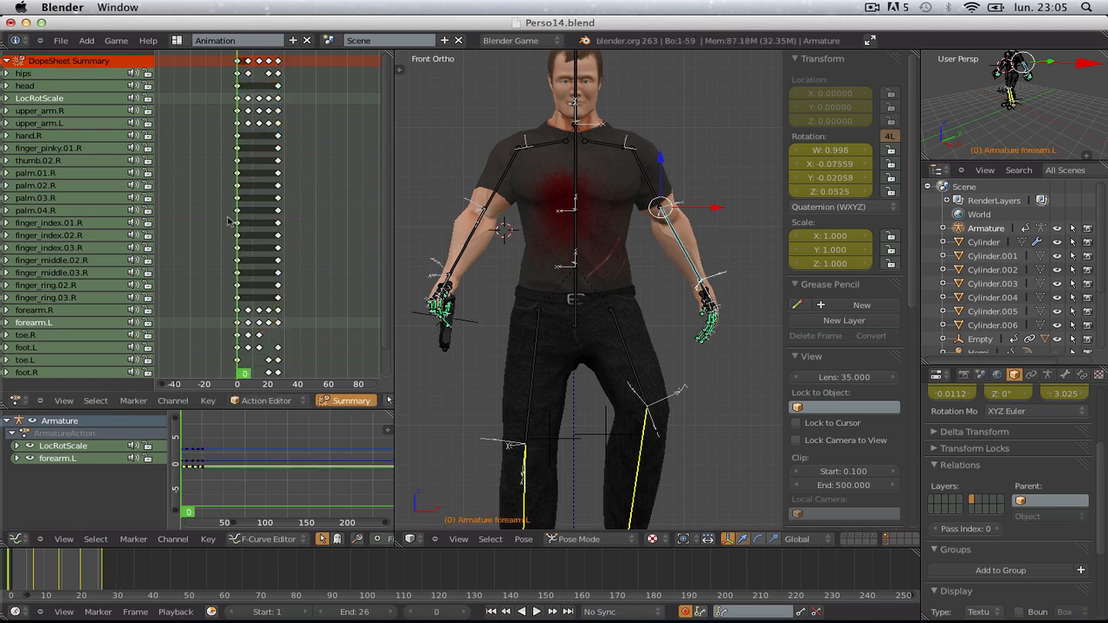
key("ctrl+k")
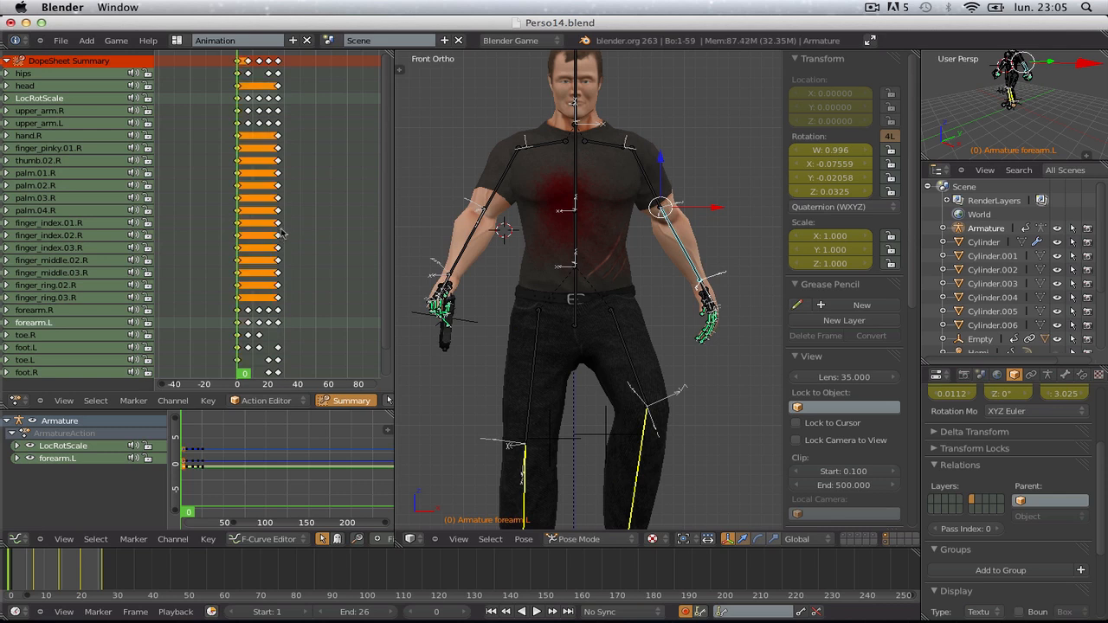
key("g")
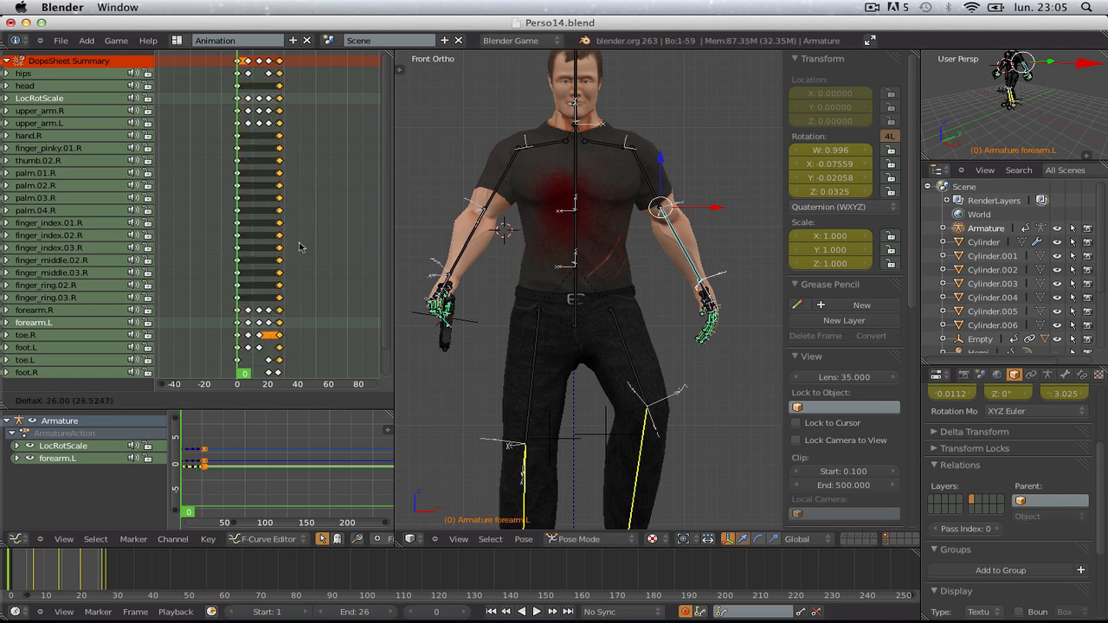
left_click(298, 248)
key("a")
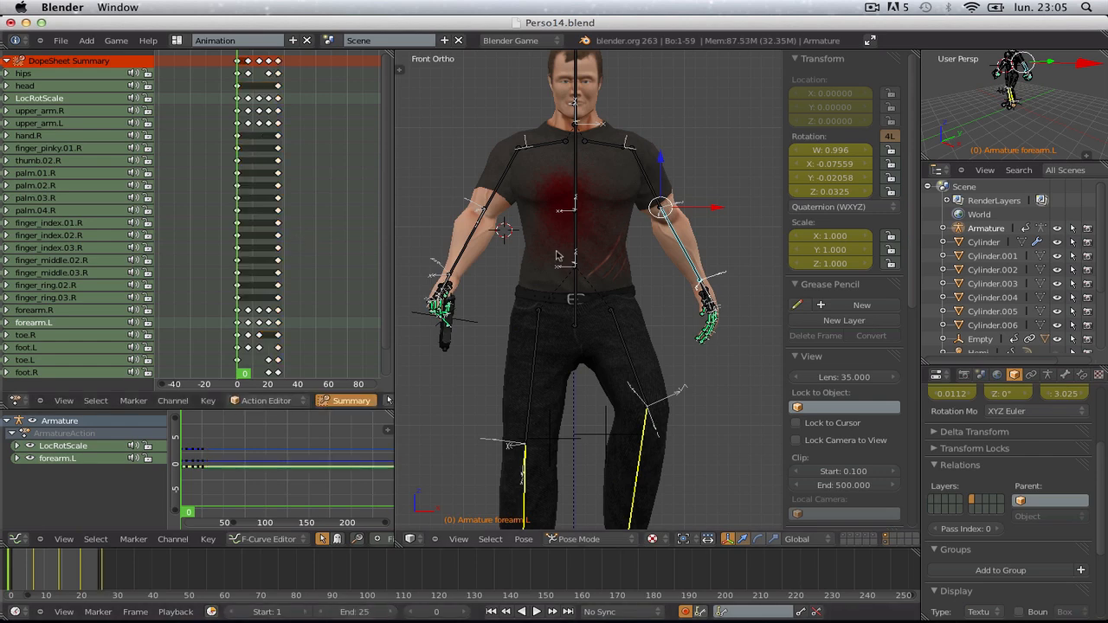
- Play the loop with Only Render enabled to check the transition between the last and first frames
key("alt+a")
scroll(664, 308, "down", 6)
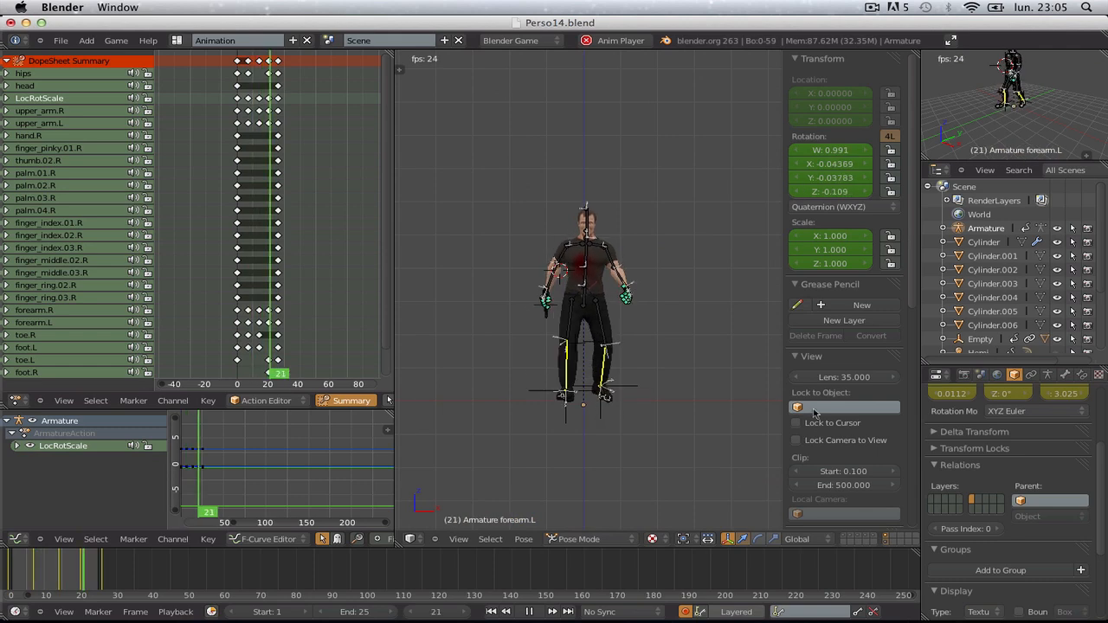
scroll(814, 452, "down", 6)
left_click(813, 482)
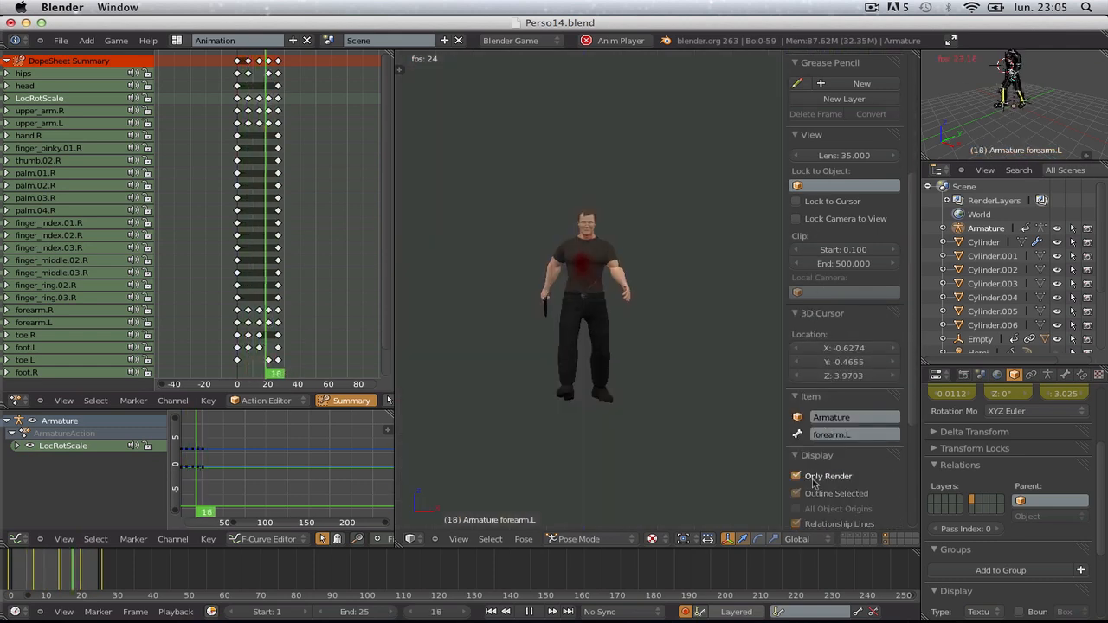